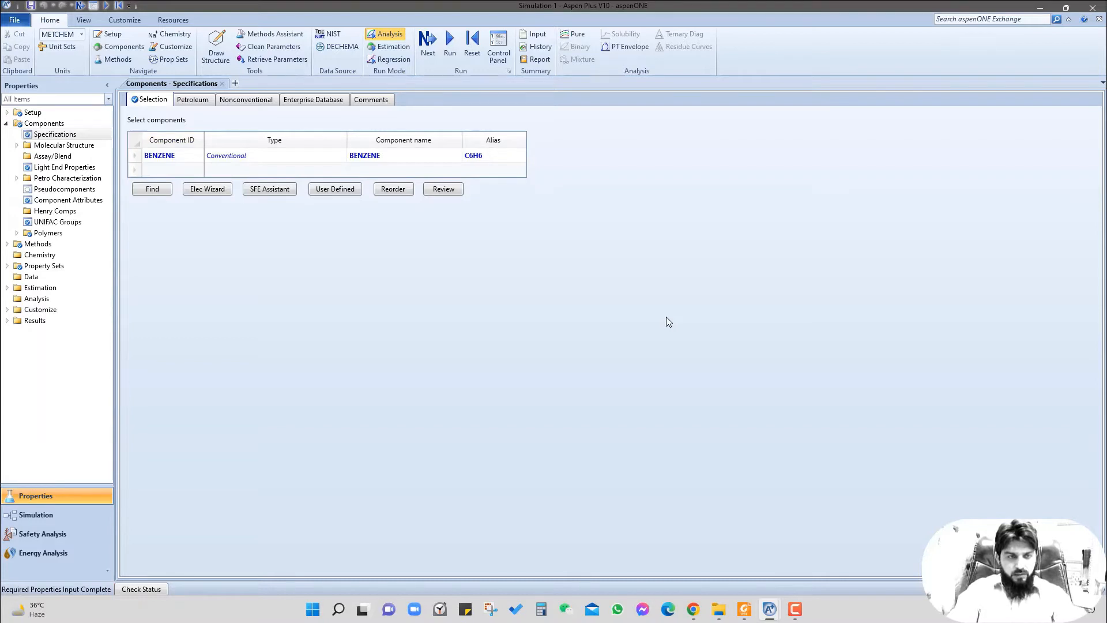
Step: Add ETHYLENE as a new component below benzene in the component list
{"action": "left_click", "coordinate": [167, 172]}
{"action": "type", "text": "ETHYLENE"}
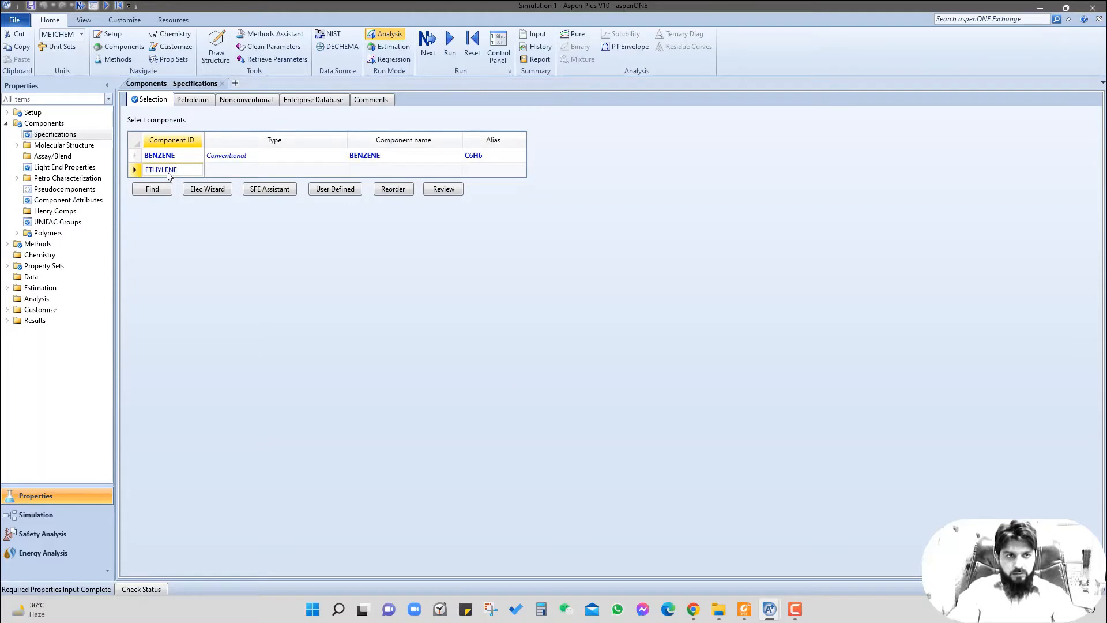
{"action": "key", "text": "Return"}
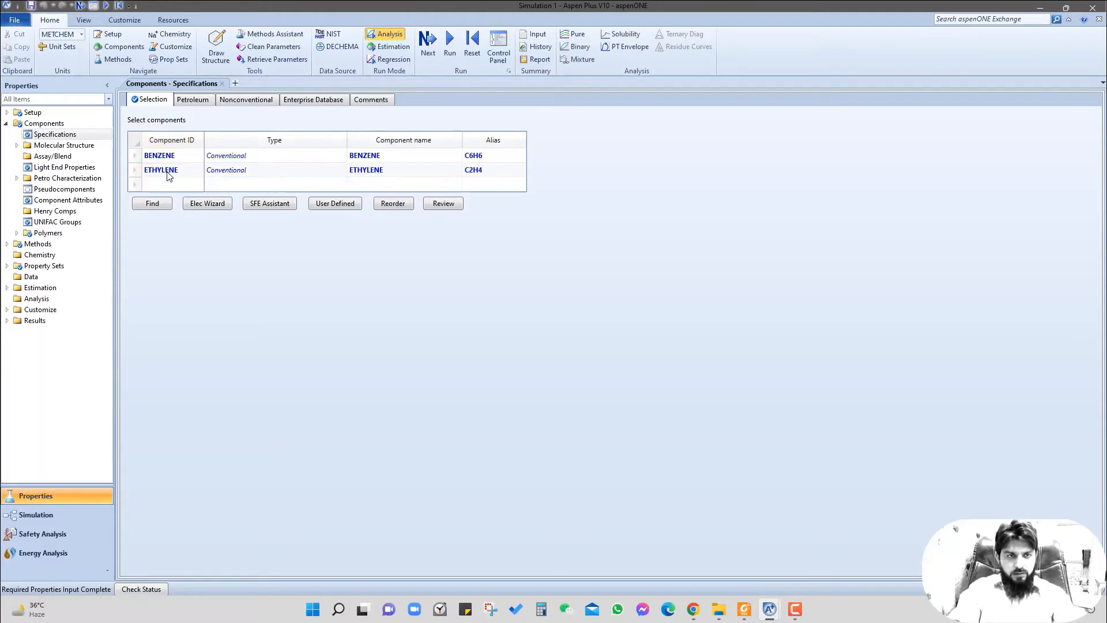
Step: Find the compound with alias C8H10-4 and add ethylbenzene to the component list without replacing benzene, updating the form parameters
{"action": "left_click", "coordinate": [152, 203]}
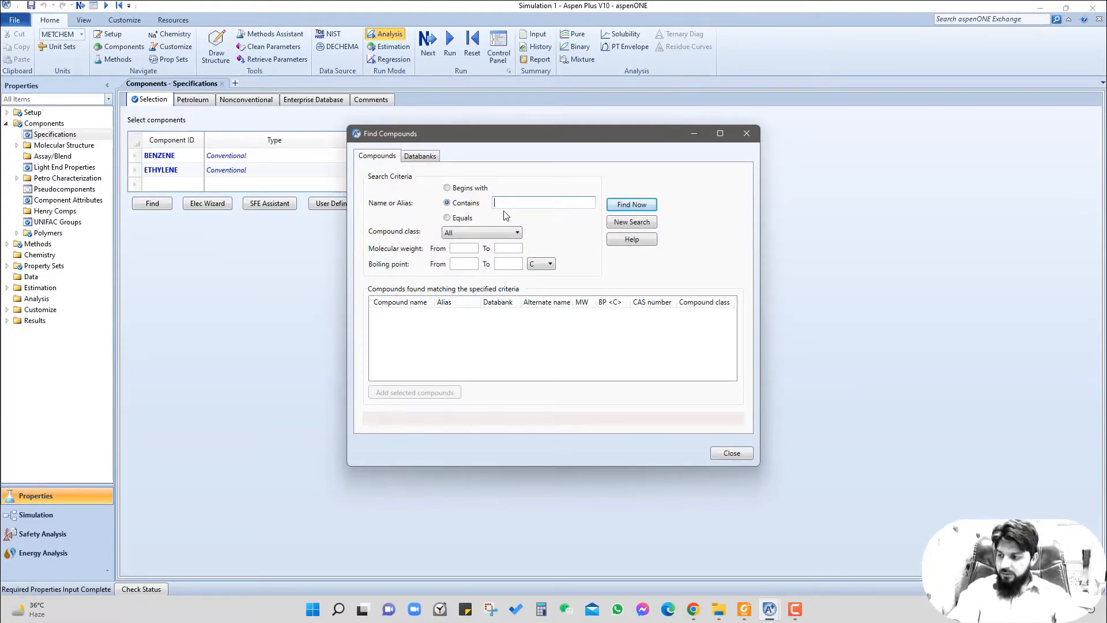
{"action": "type", "text": "C8H10-4"}
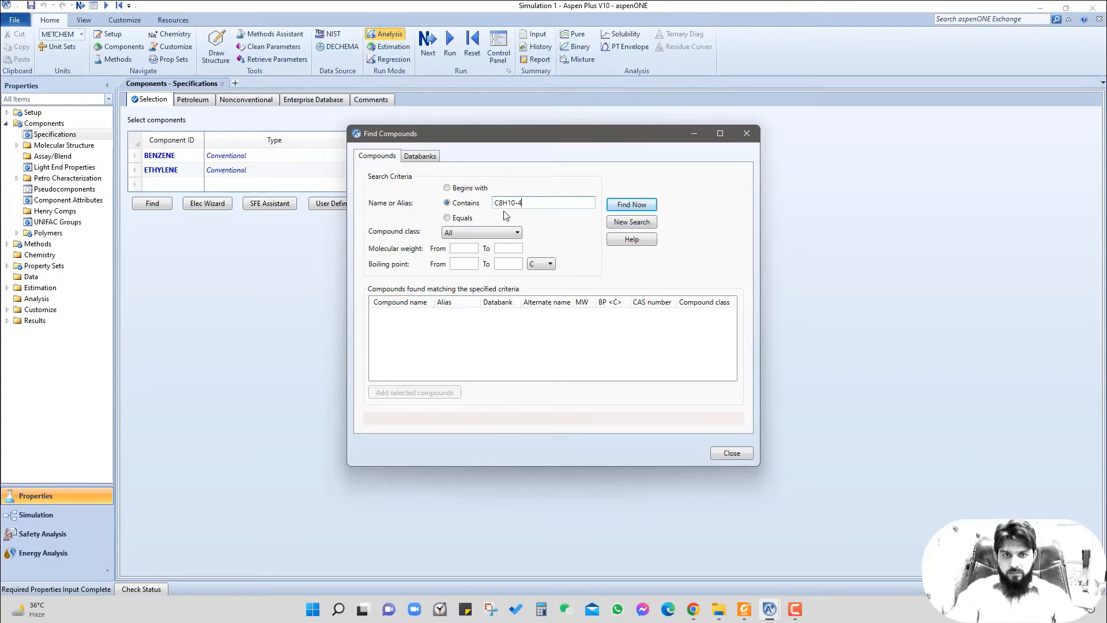
{"action": "key", "text": "Return"}
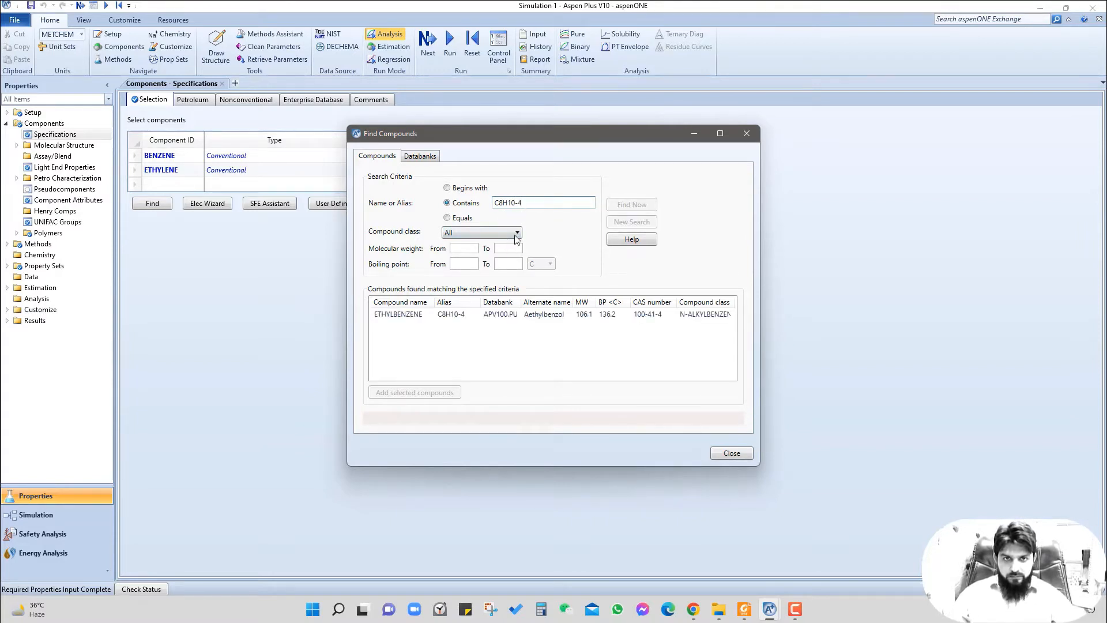
{"action": "left_click", "coordinate": [402, 318]}
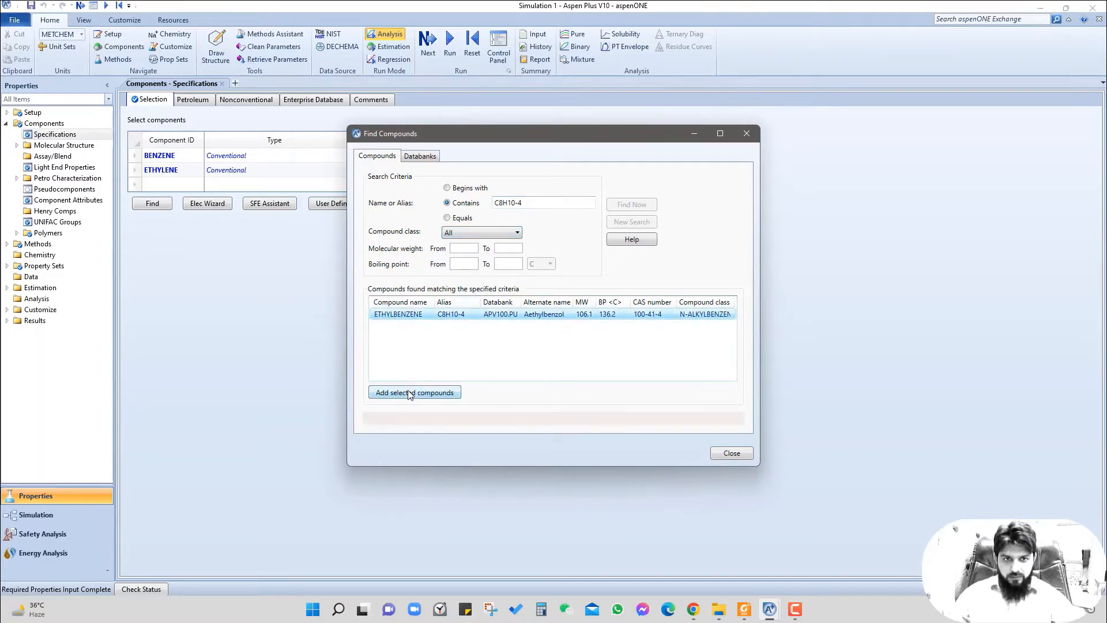
{"action": "left_click", "coordinate": [434, 394]}
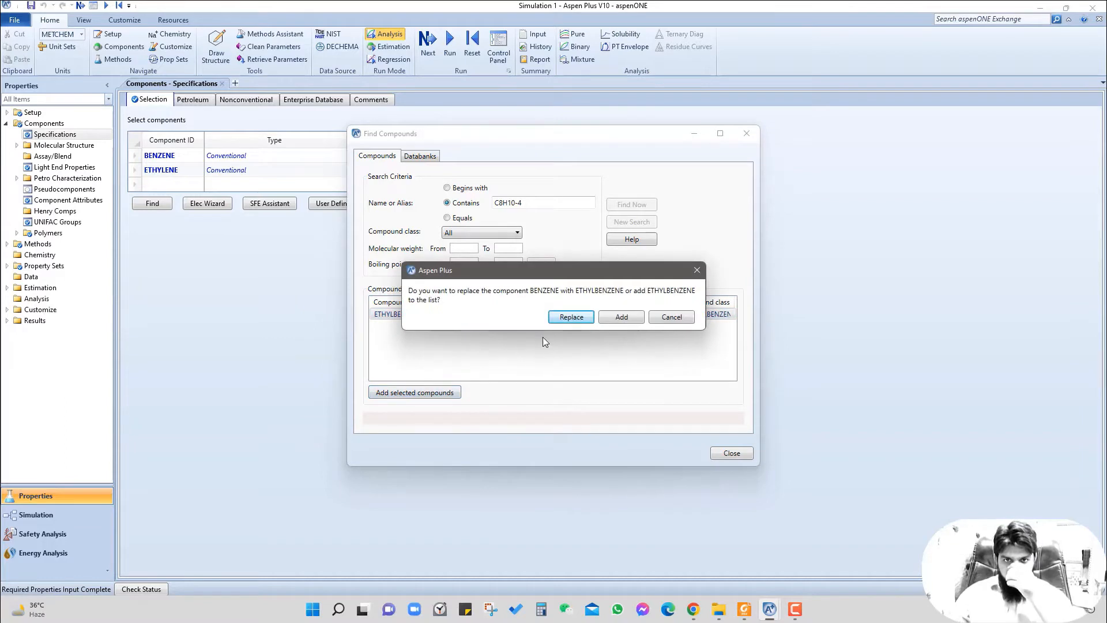
{"action": "left_click", "coordinate": [622, 317]}
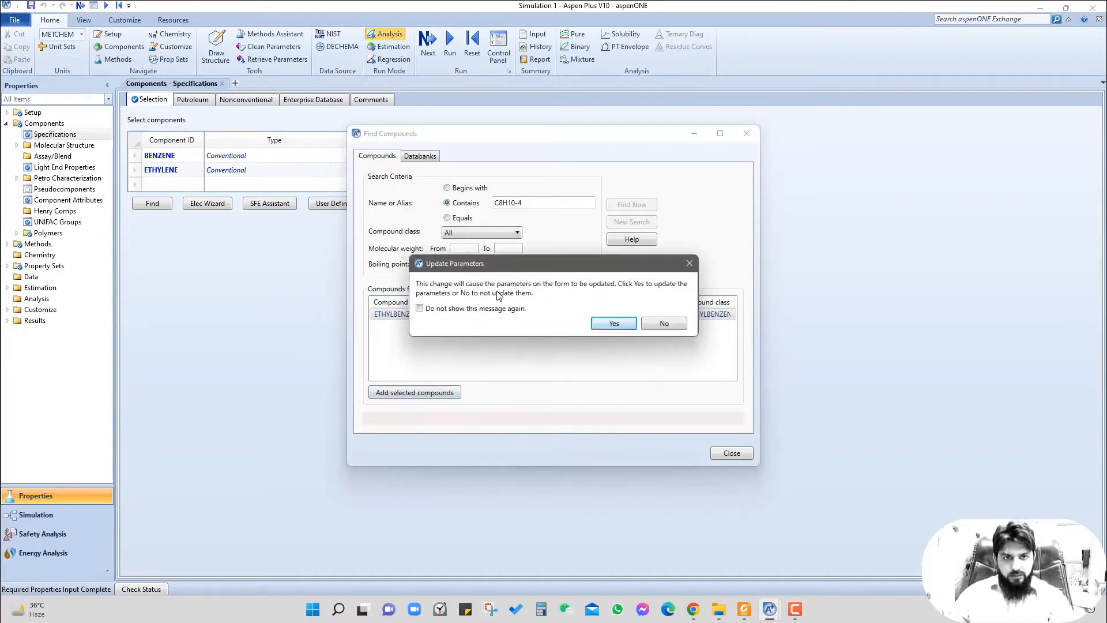
{"action": "left_click", "coordinate": [613, 323]}
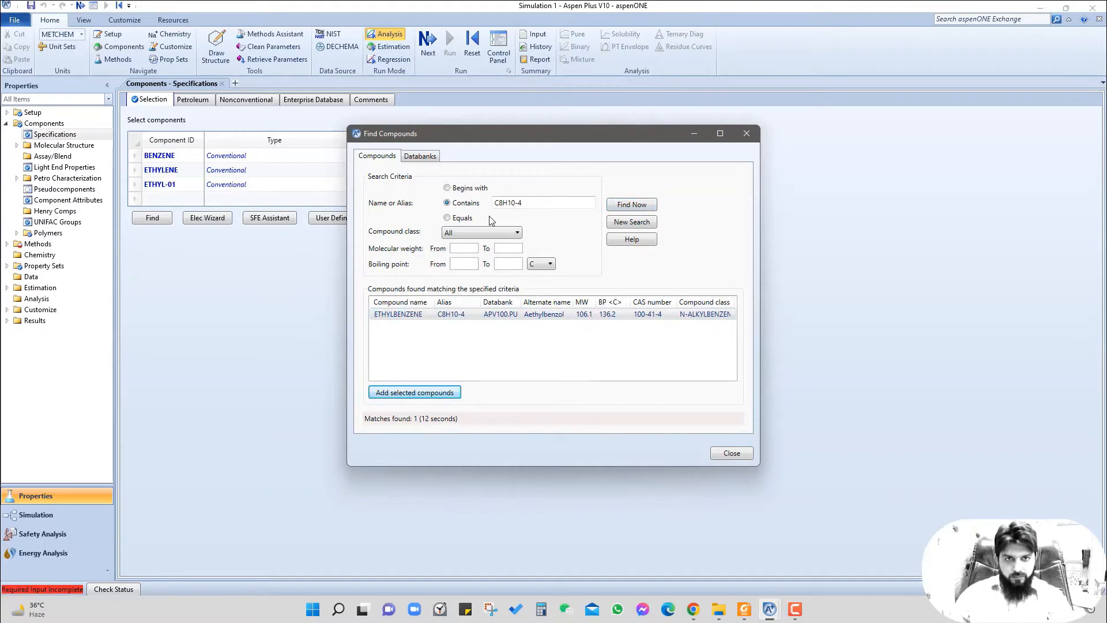
Step: Find the compound with alias C10H14-D2, add O-DIETHYLBENZENE to the list without replacing benzene, and close the compound search
{"action": "left_click", "coordinate": [543, 201]}
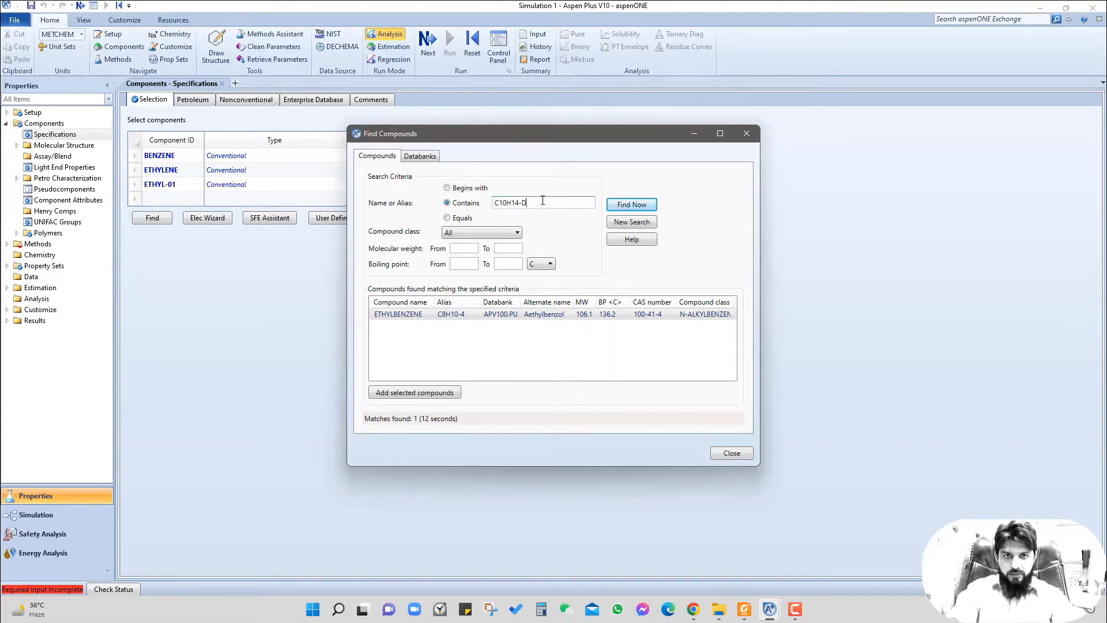
{"action": "key", "text": "Return"}
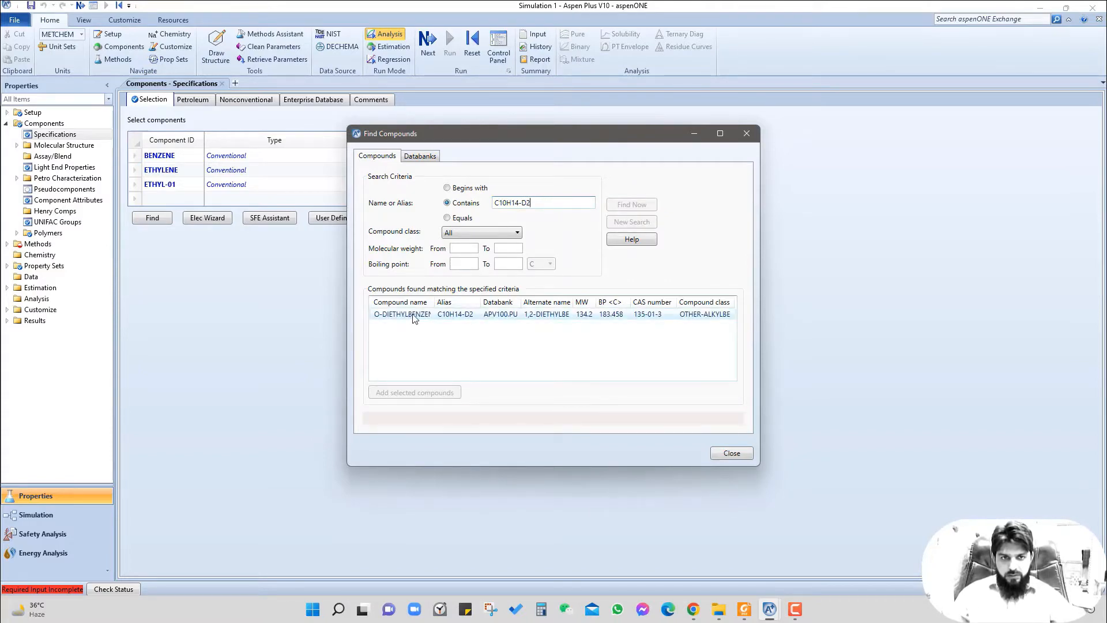
{"action": "left_click", "coordinate": [430, 312]}
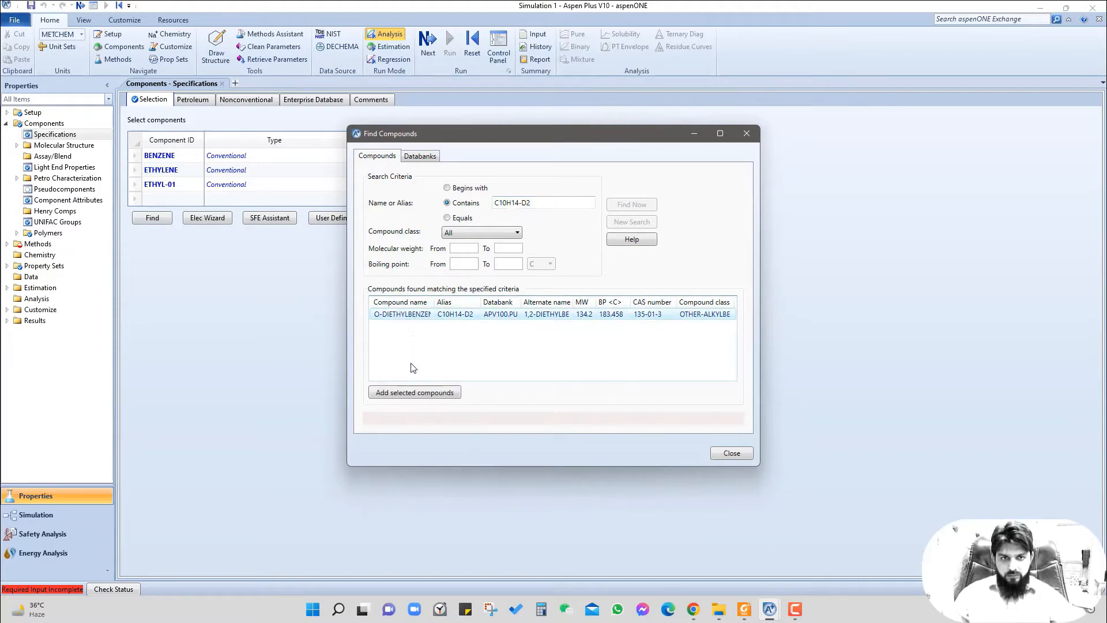
{"action": "left_click", "coordinate": [416, 393]}
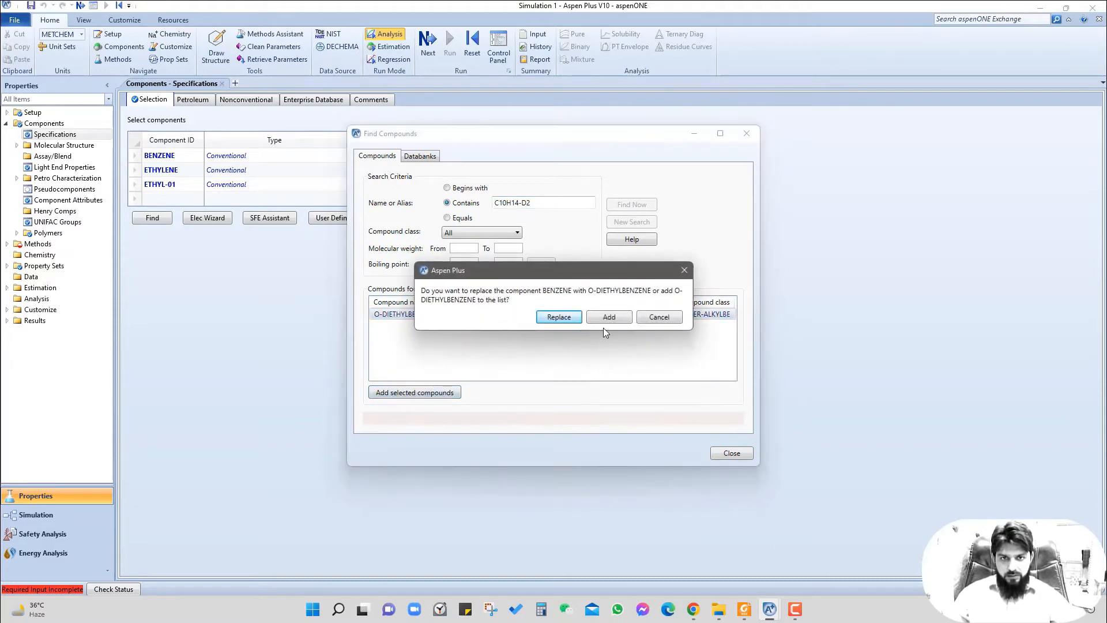
{"action": "left_click", "coordinate": [604, 321]}
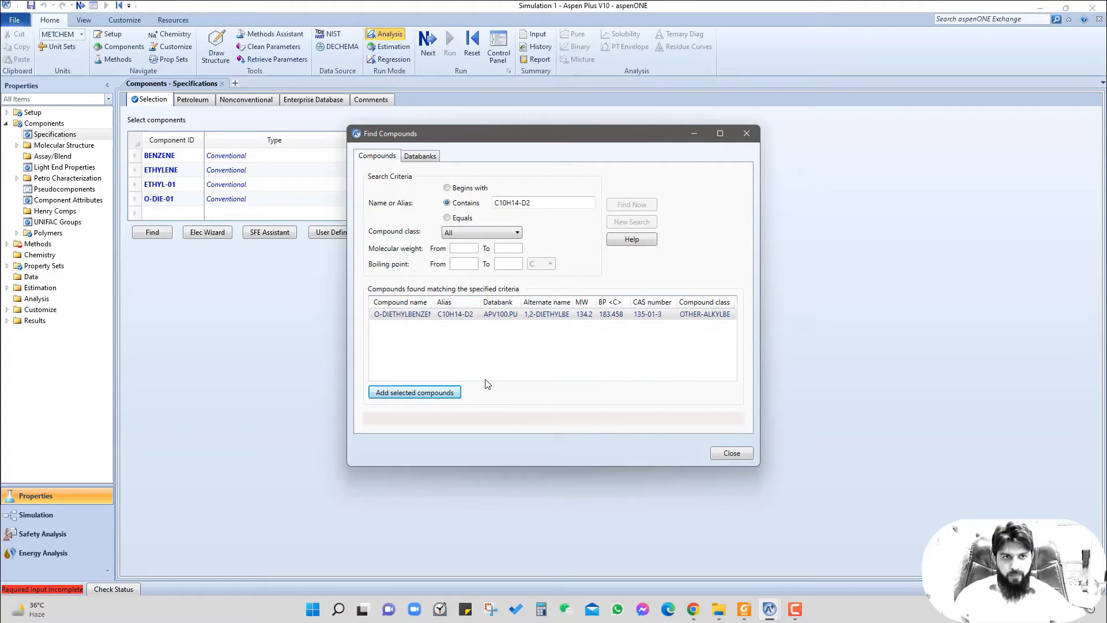
{"action": "left_click", "coordinate": [726, 453]}
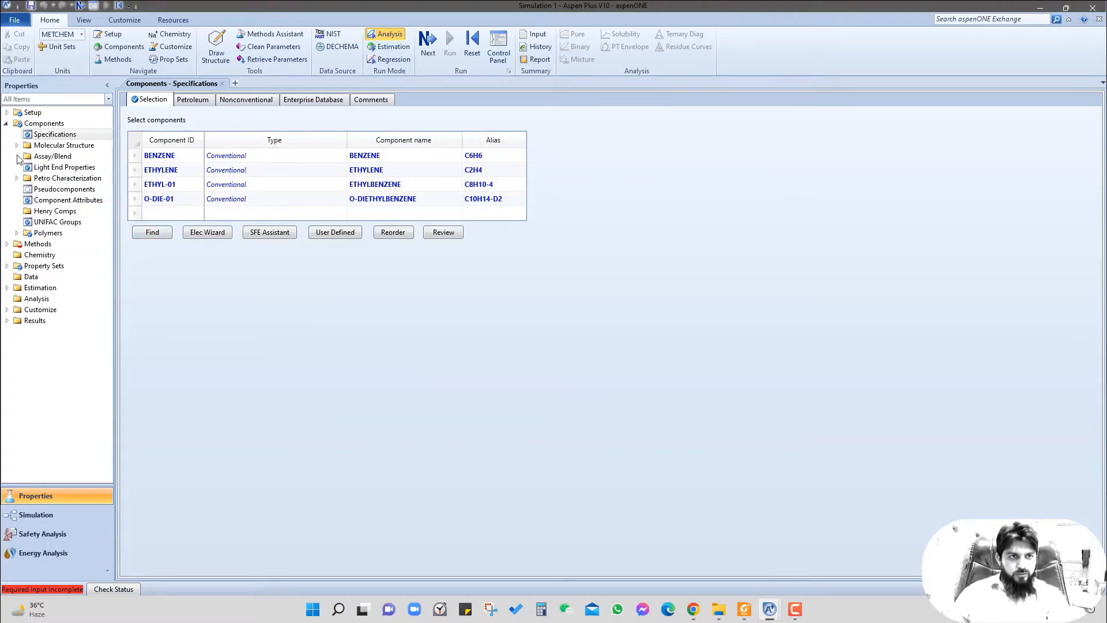
Step: Delete NRTL from the selected property methods and confirm the deletion
{"action": "left_click", "coordinate": [6, 245]}
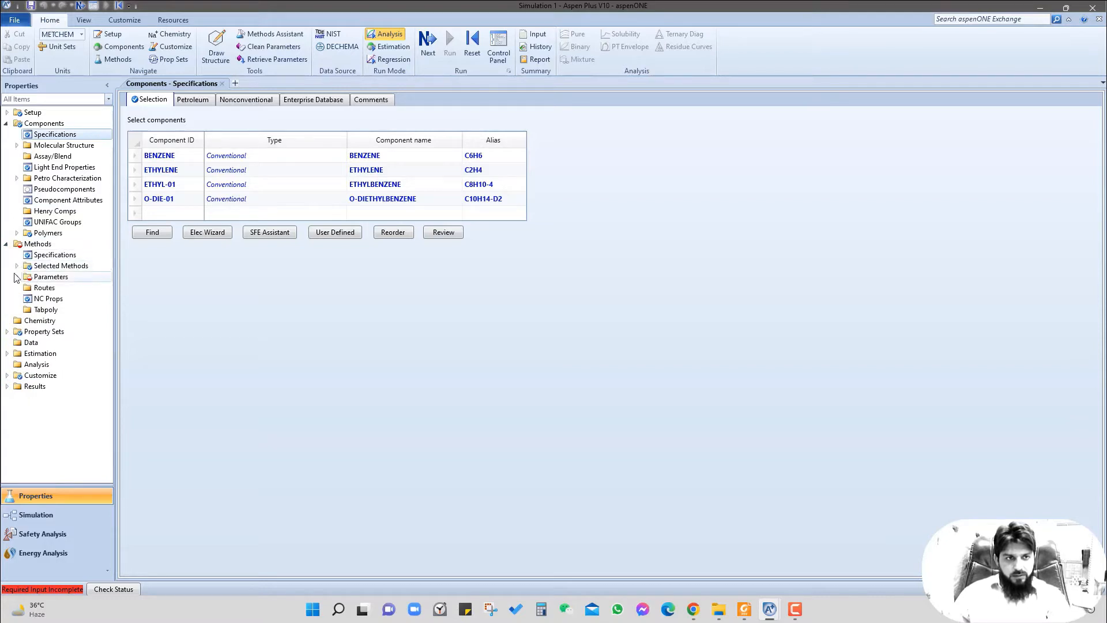
{"action": "double_click", "coordinate": [45, 266]}
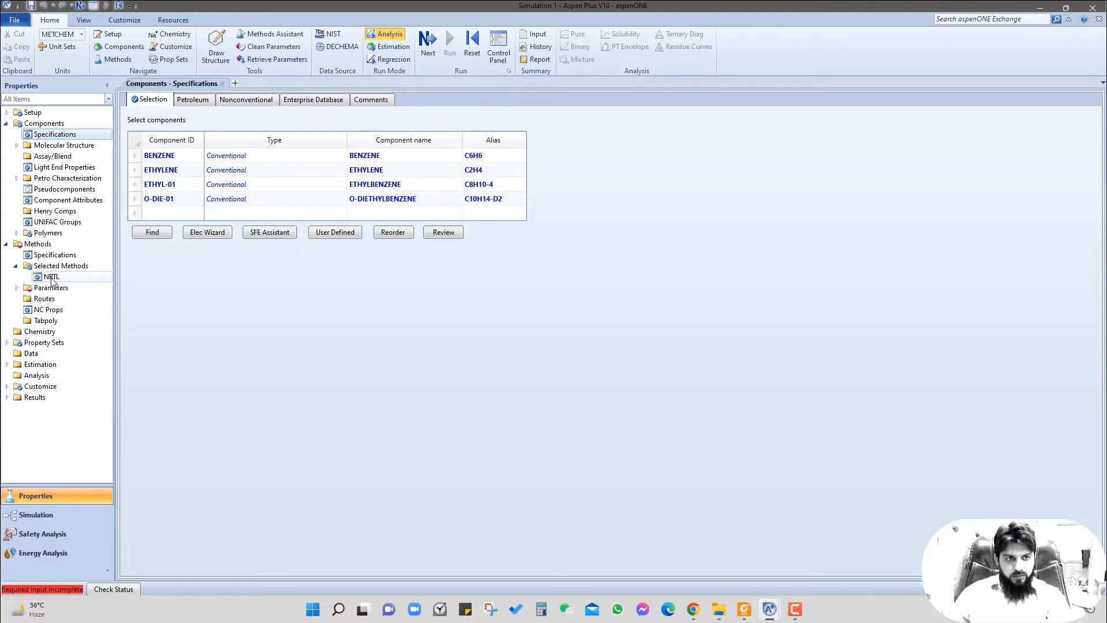
{"action": "right_click", "coordinate": [51, 281]}
{"action": "left_click", "coordinate": [87, 338]}
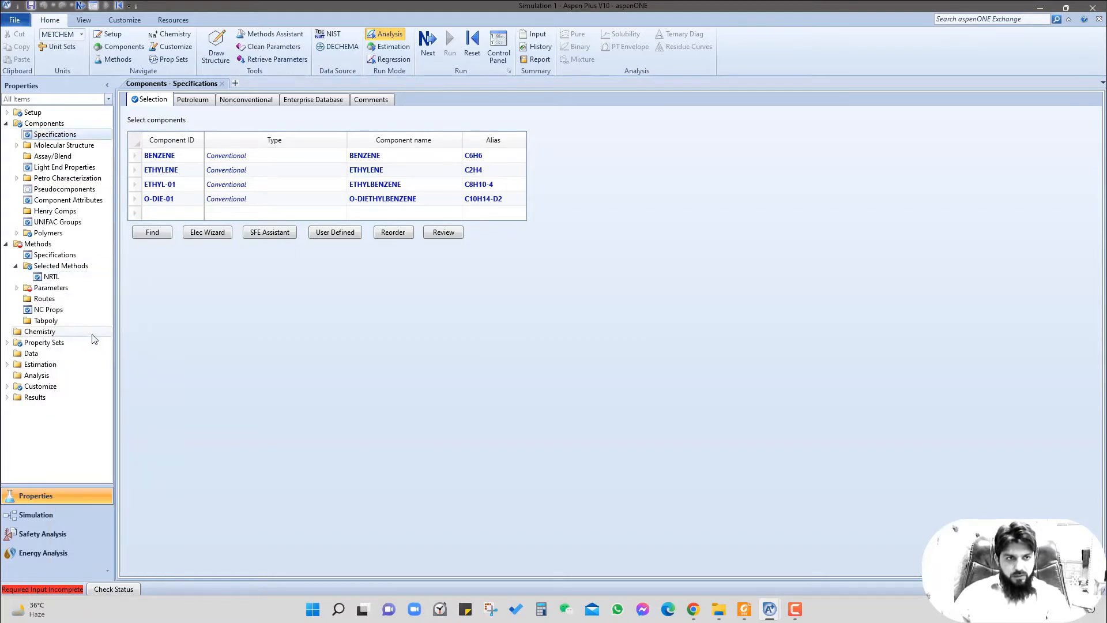
{"action": "left_click", "coordinate": [579, 320]}
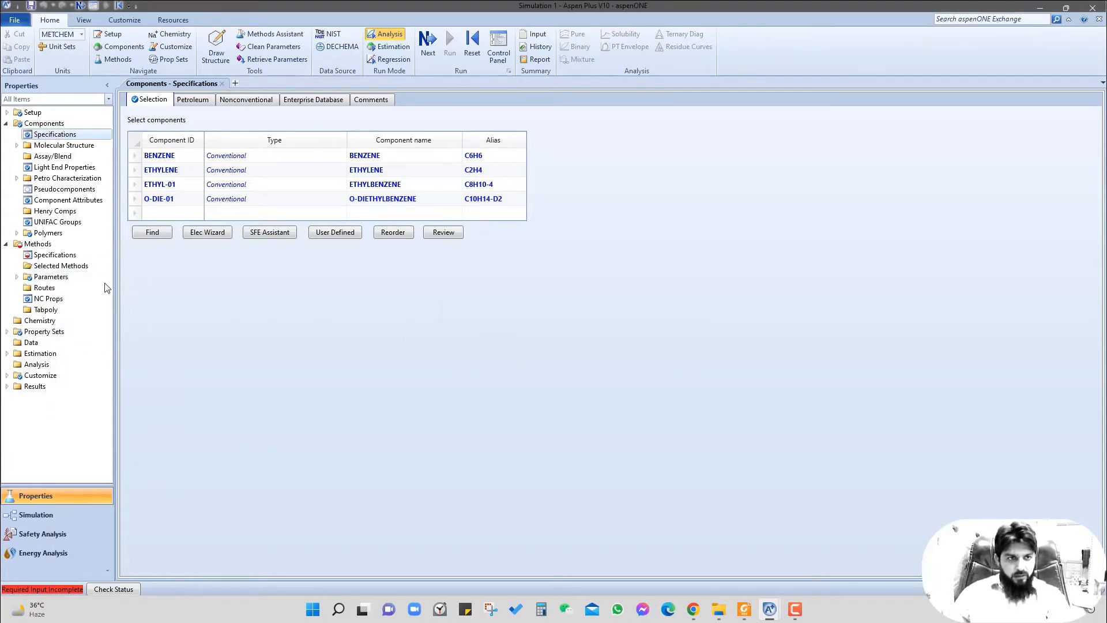
Step: Set the global base property method to CHAO-SEA in the methods specifications
{"action": "left_click", "coordinate": [53, 254]}
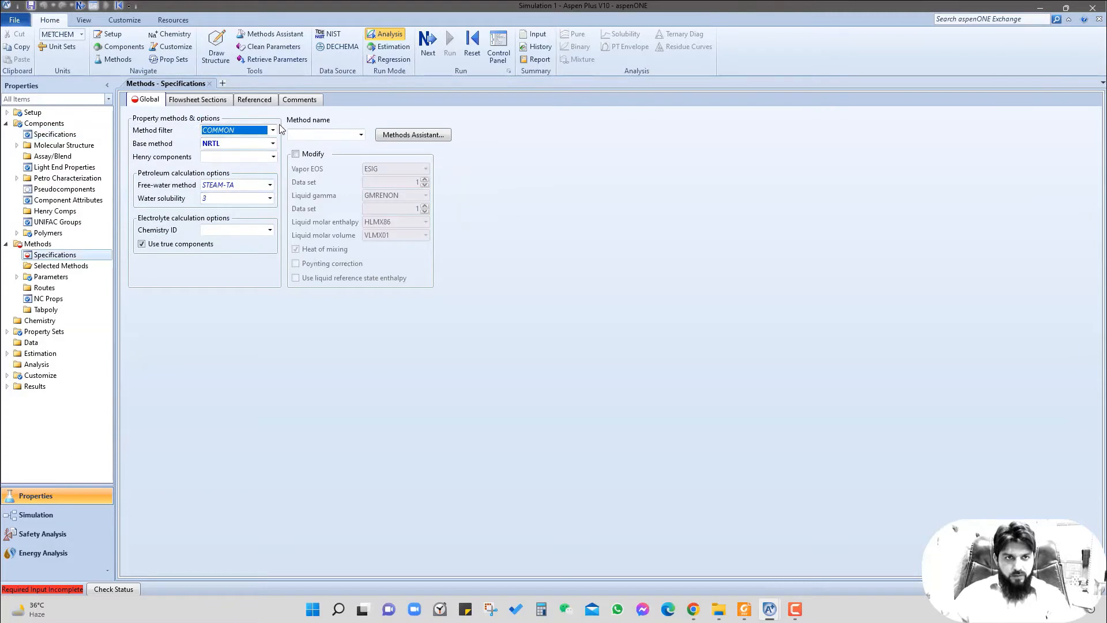
{"action": "left_click", "coordinate": [272, 144]}
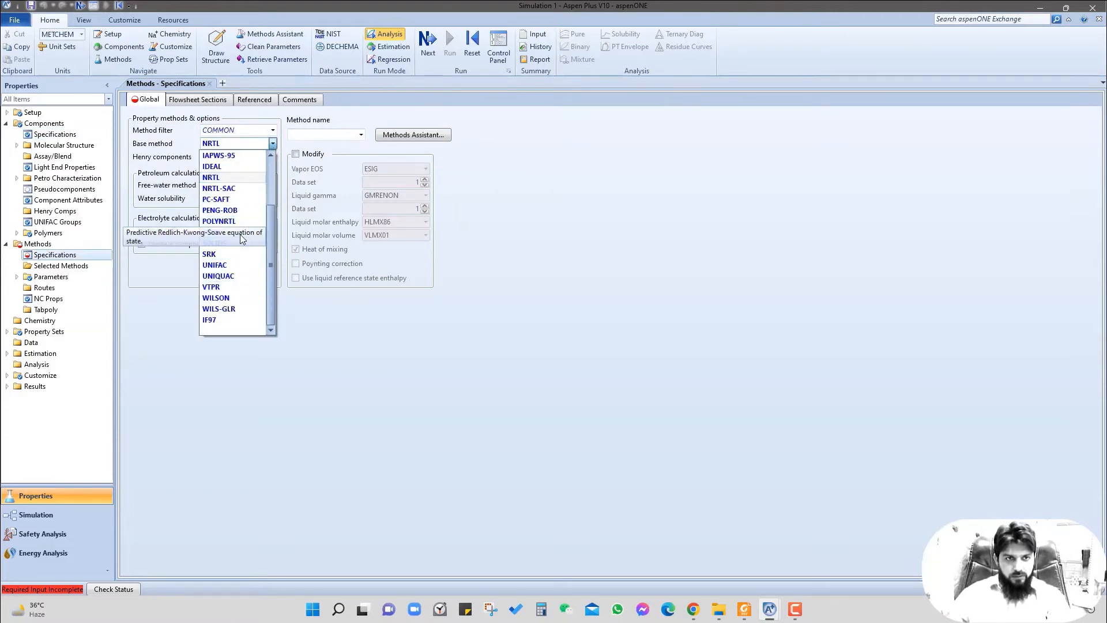
{"action": "scroll", "coordinate": [242, 240], "scroll_direction": "up", "scroll_amount": 2}
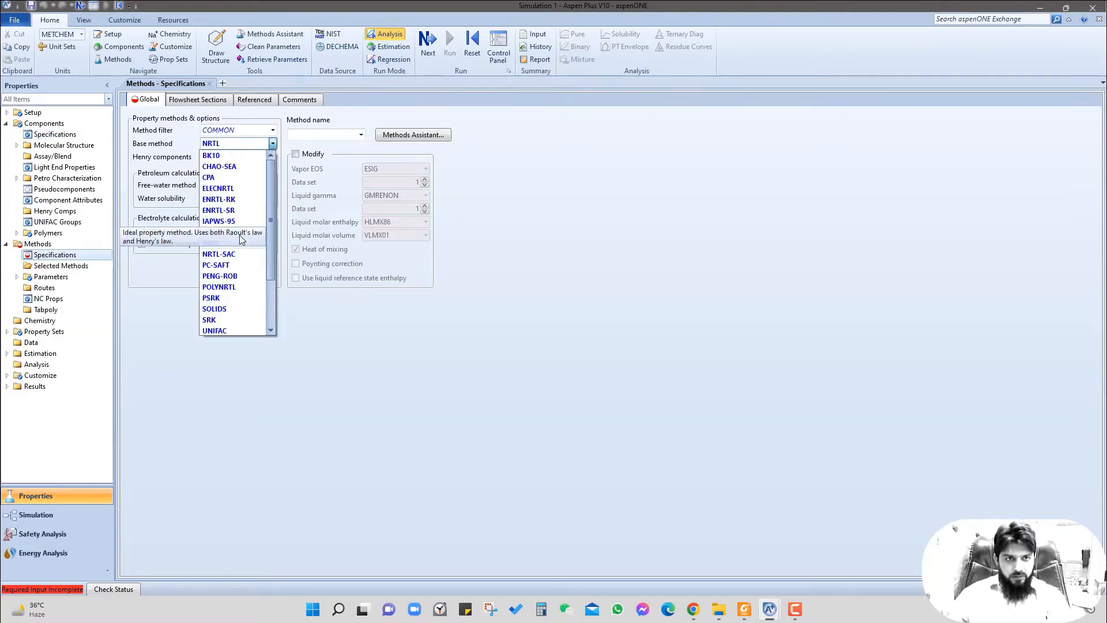
{"action": "left_click", "coordinate": [229, 167]}
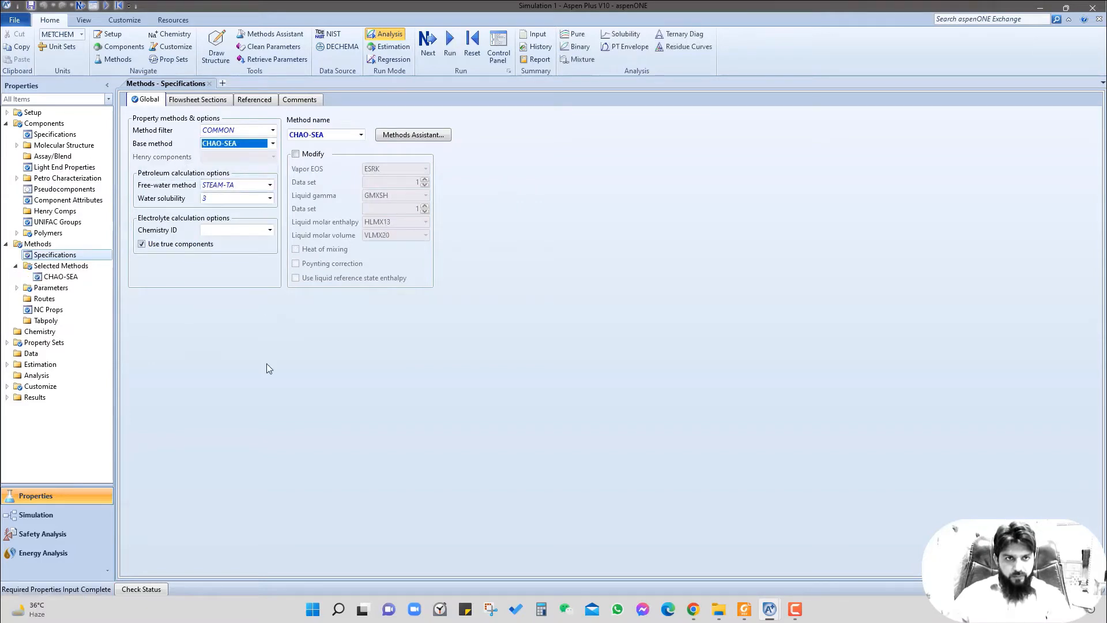
{"action": "left_click", "coordinate": [251, 361]}
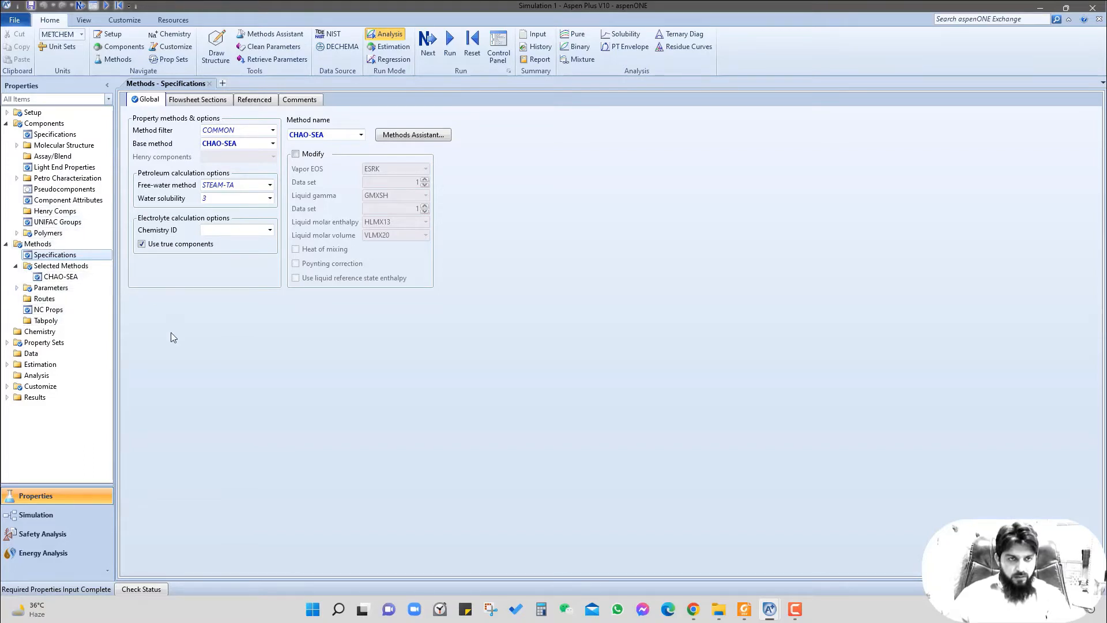
Step: Rename the ethylbenzene component ID to EB in the component specifications of the Properties environment
{"action": "left_click", "coordinate": [43, 521]}
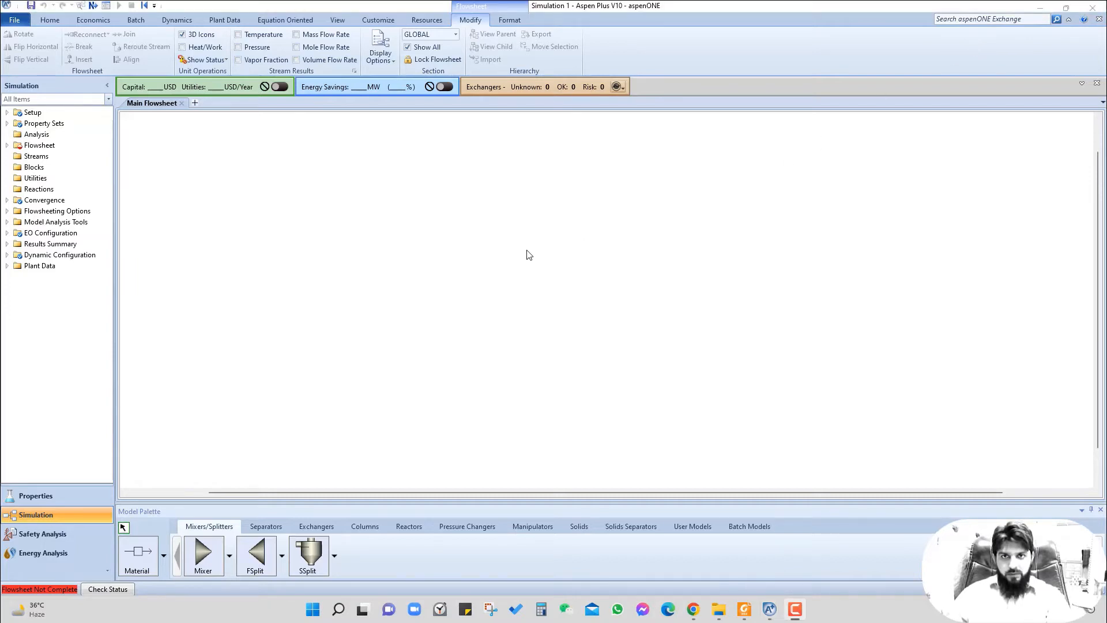
{"action": "left_click", "coordinate": [50, 499]}
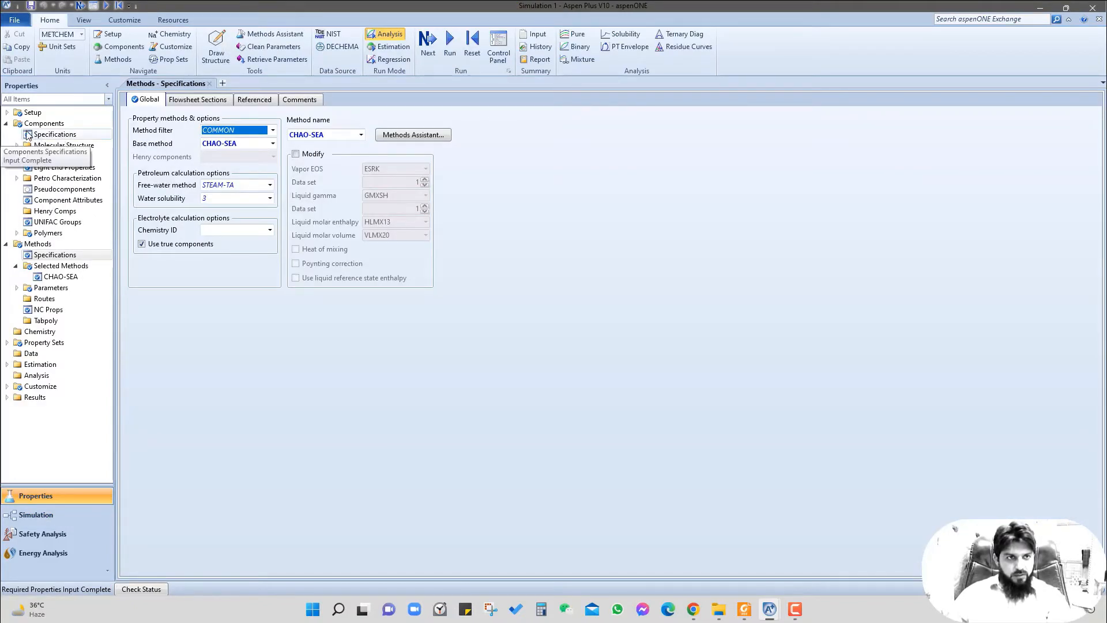
{"action": "left_click", "coordinate": [49, 134]}
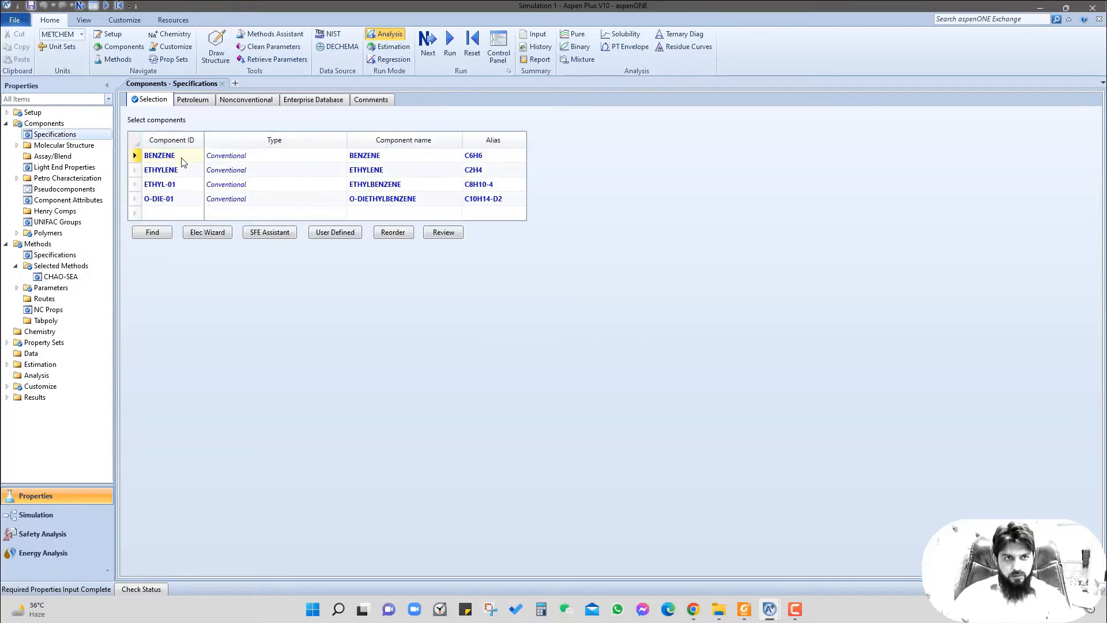
{"action": "left_click", "coordinate": [163, 184]}
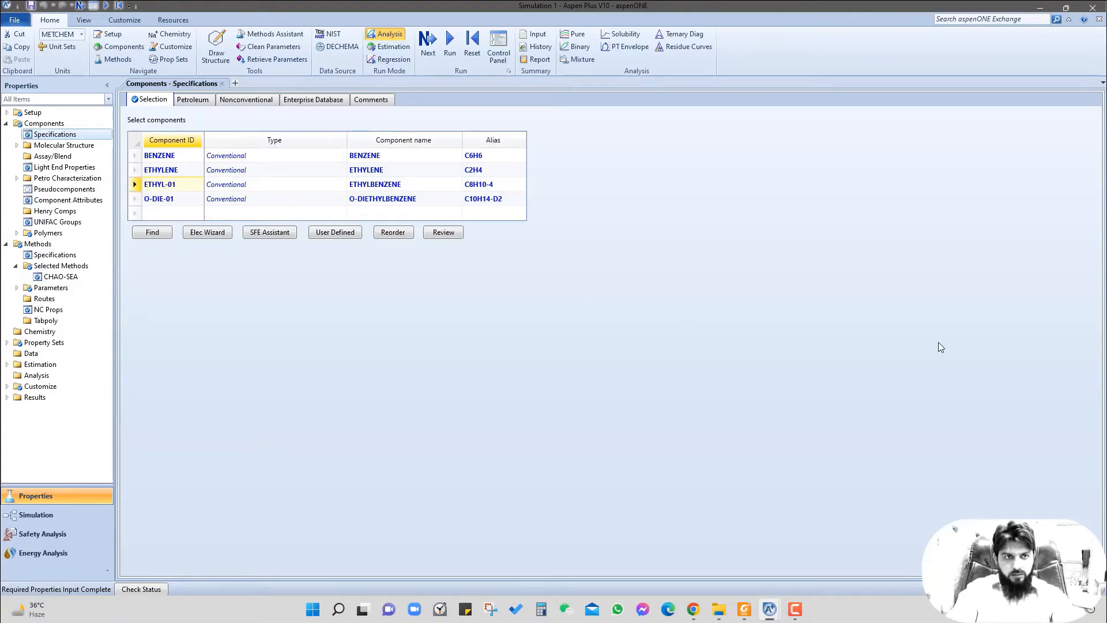
{"action": "type", "text": "EB"}
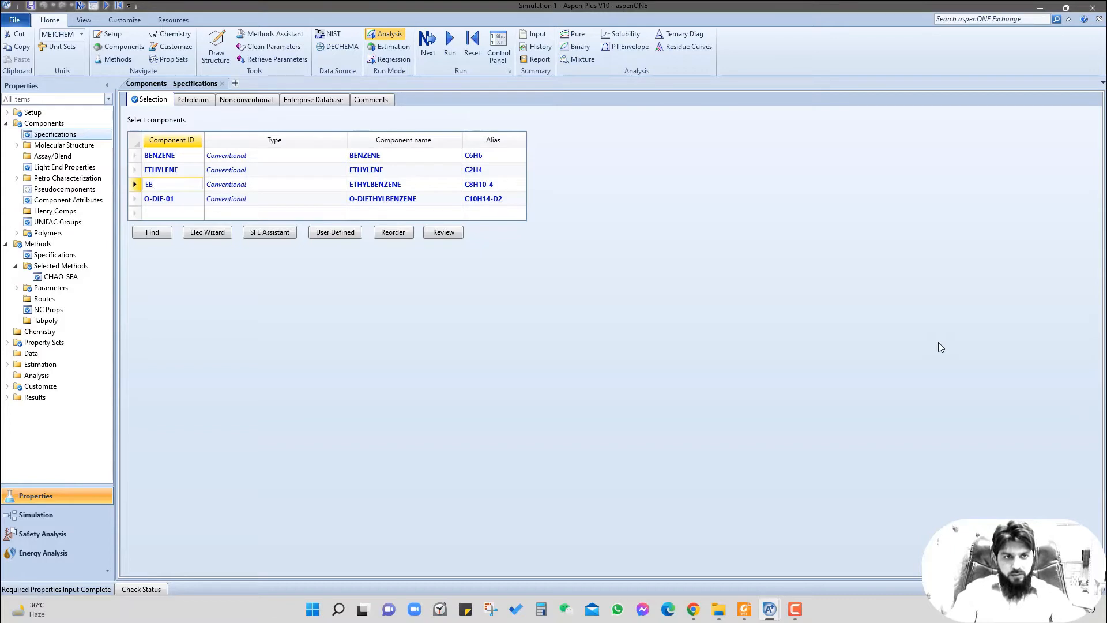
{"action": "key", "text": "Return"}
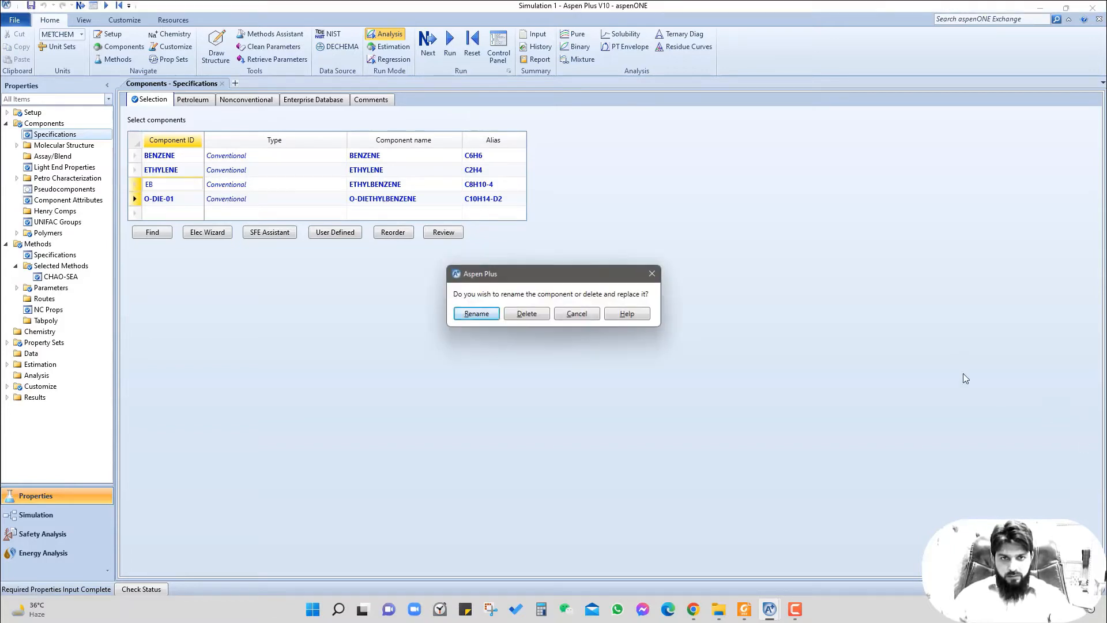
{"action": "left_click", "coordinate": [477, 314]}
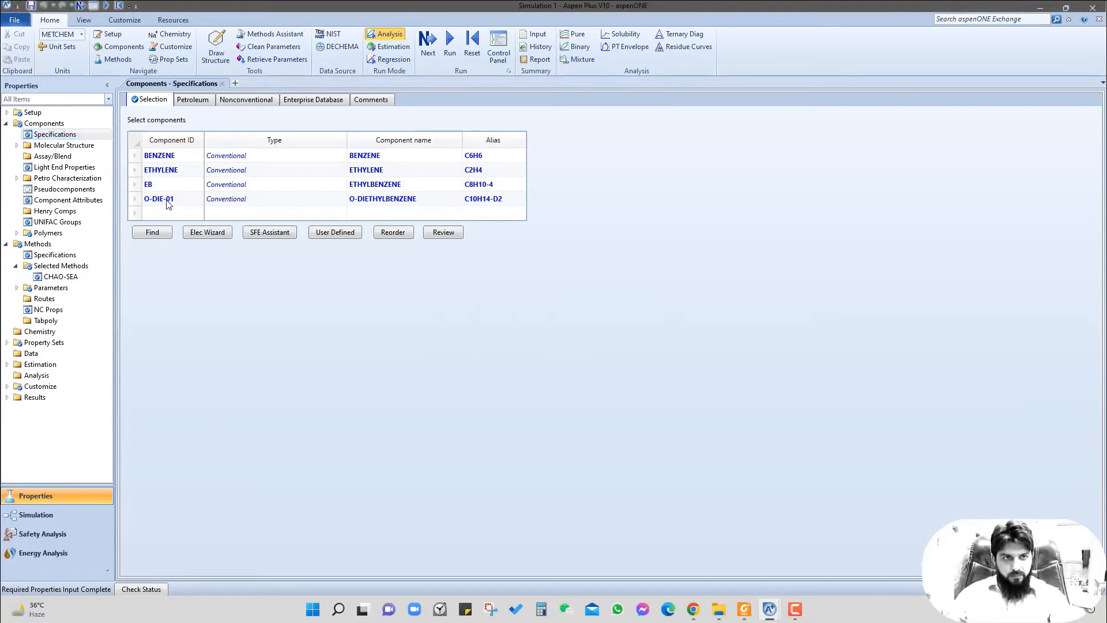
Step: Rename the O-DIETHYLBENZENE component ID to DEB
{"action": "left_click", "coordinate": [149, 203]}
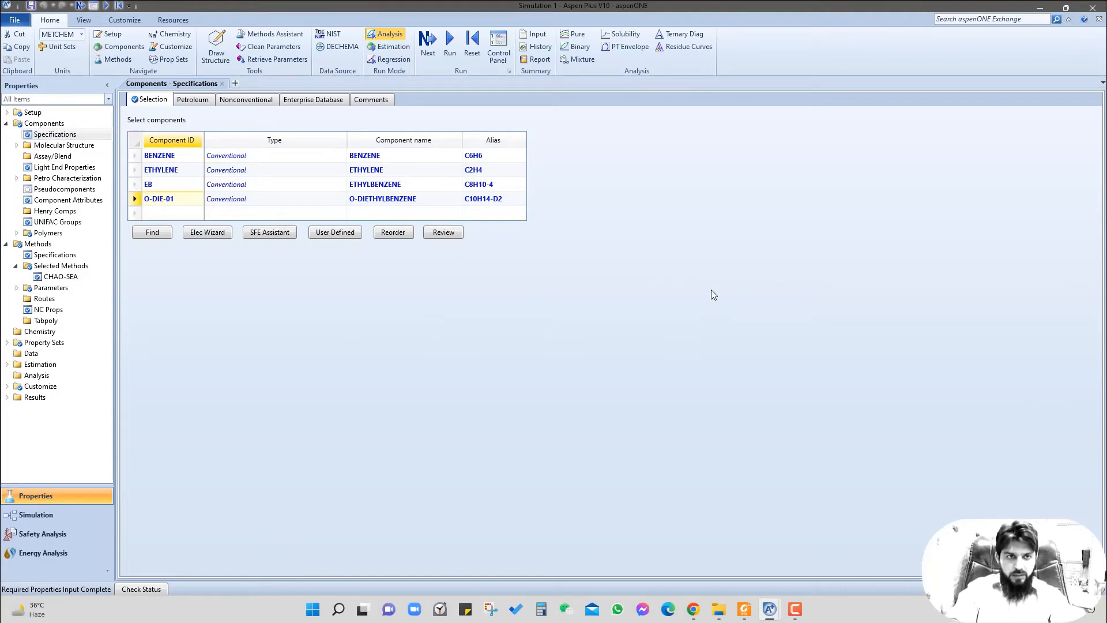
{"action": "type", "text": "D"}
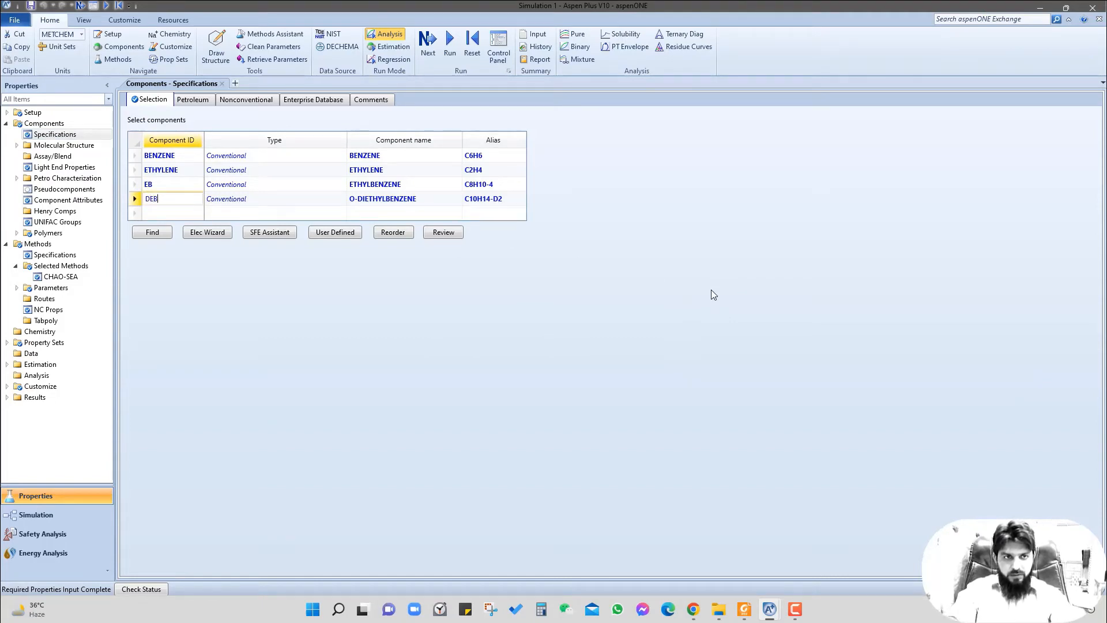
{"action": "type", "text": "EB"}
{"action": "key", "text": "Return"}
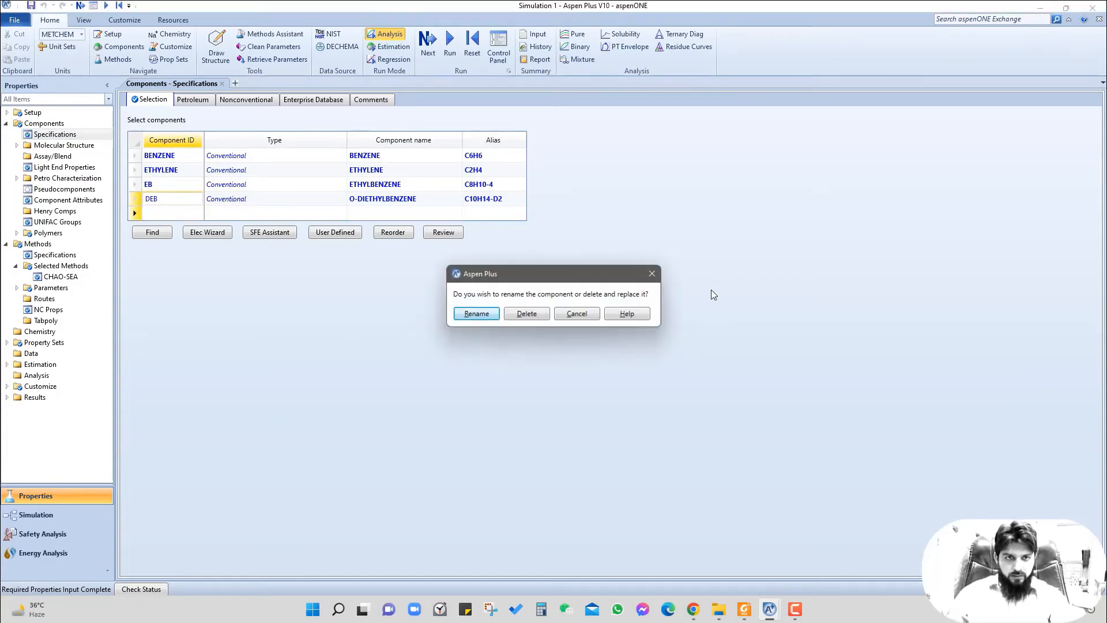
{"action": "left_click", "coordinate": [476, 313]}
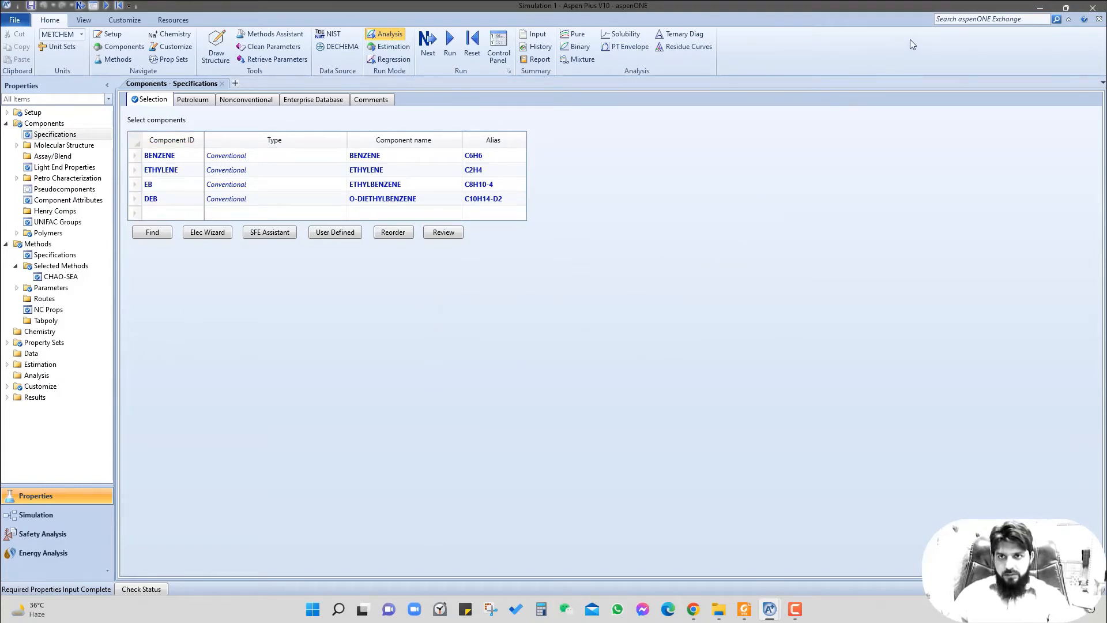
Step: Switch to the Simulation environment and place a Mixer block named MIX-1 on the empty main flowsheet
{"action": "left_click", "coordinate": [958, 40]}
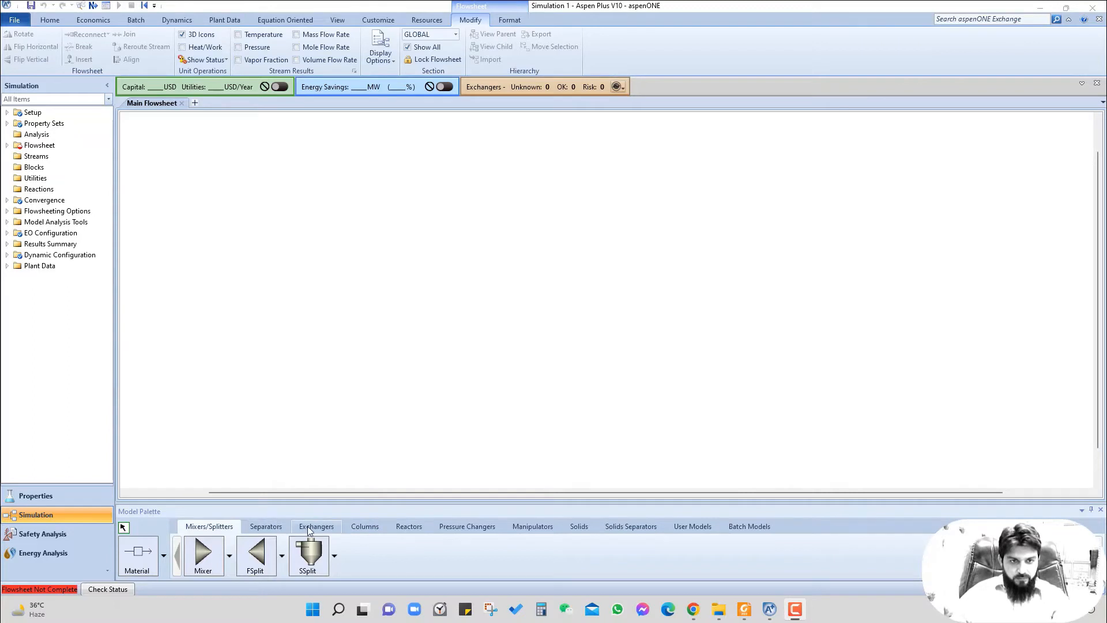
{"action": "left_click", "coordinate": [203, 556]}
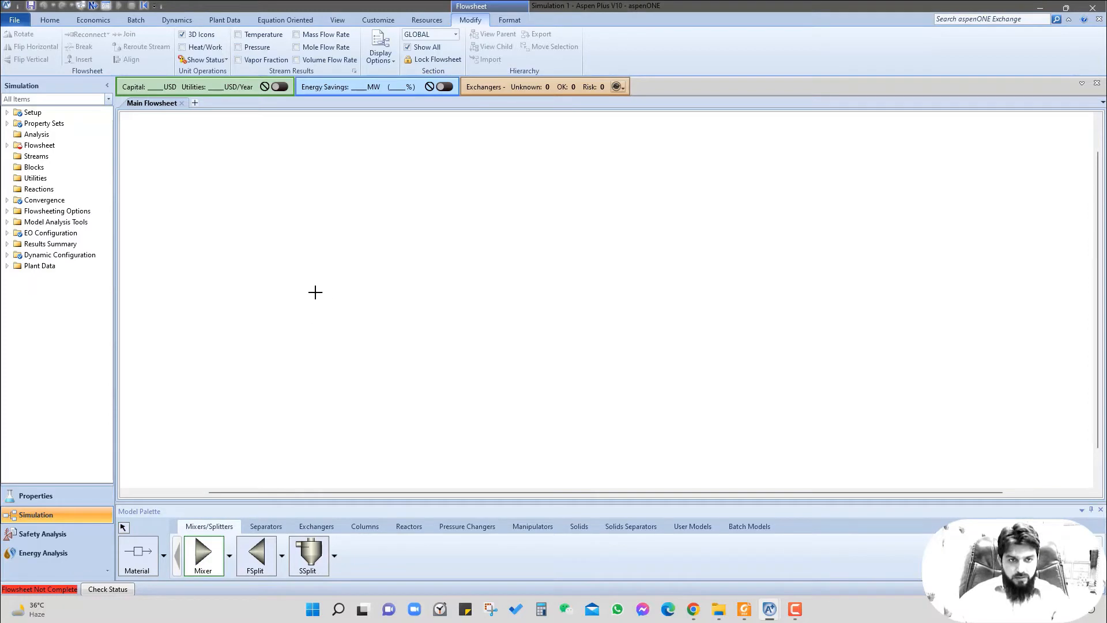
{"action": "left_click", "coordinate": [258, 260]}
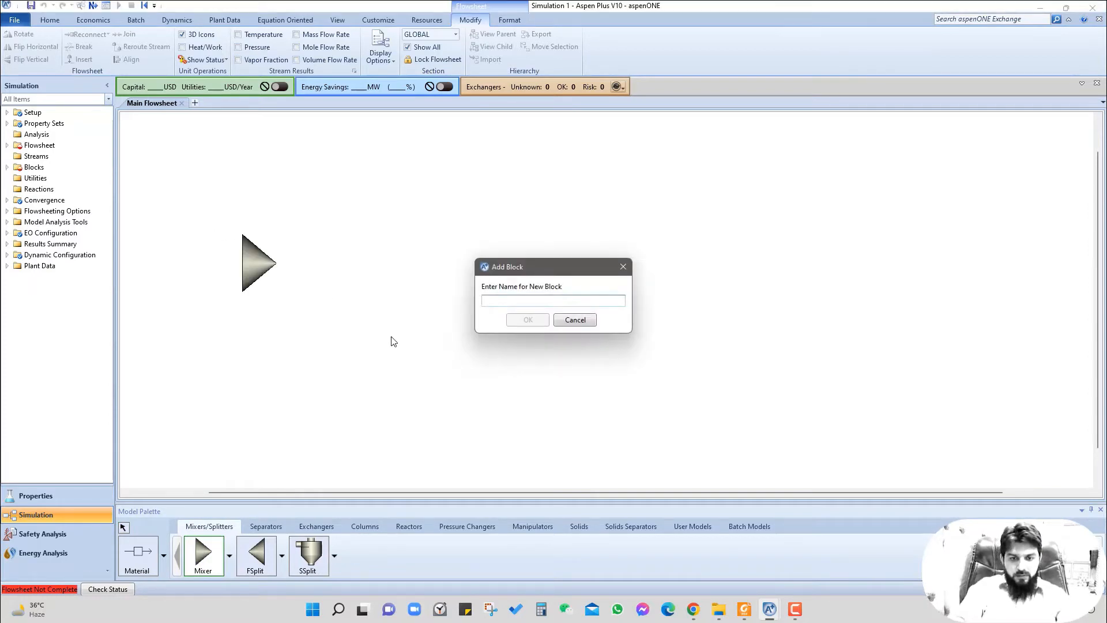
{"action": "type", "text": "MIX"}
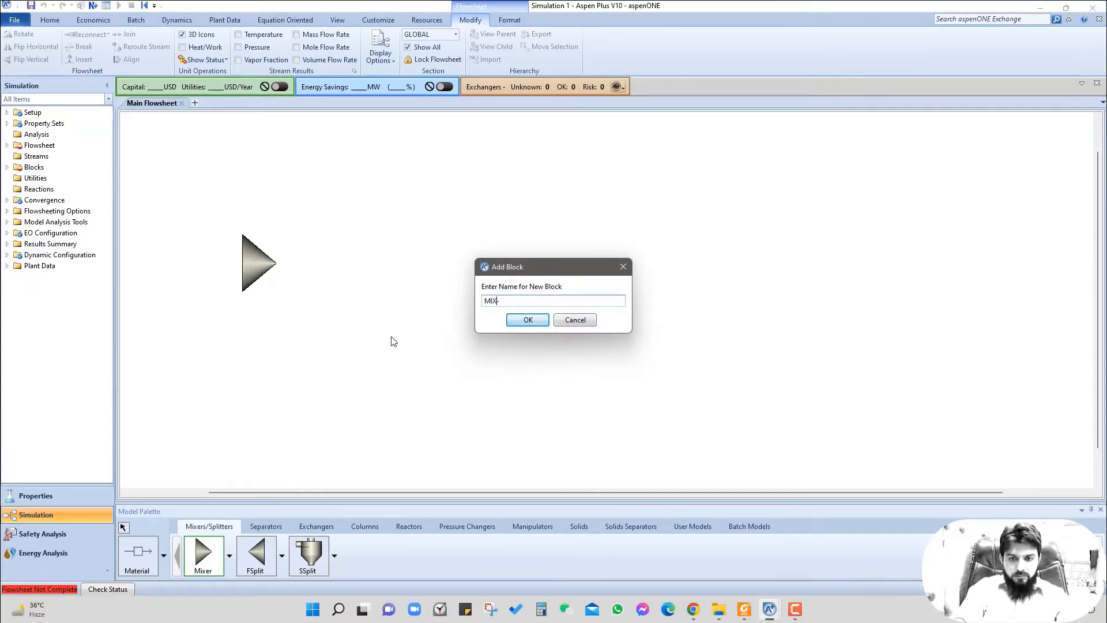
{"action": "type", "text": "-1"}
{"action": "key", "text": "Return"}
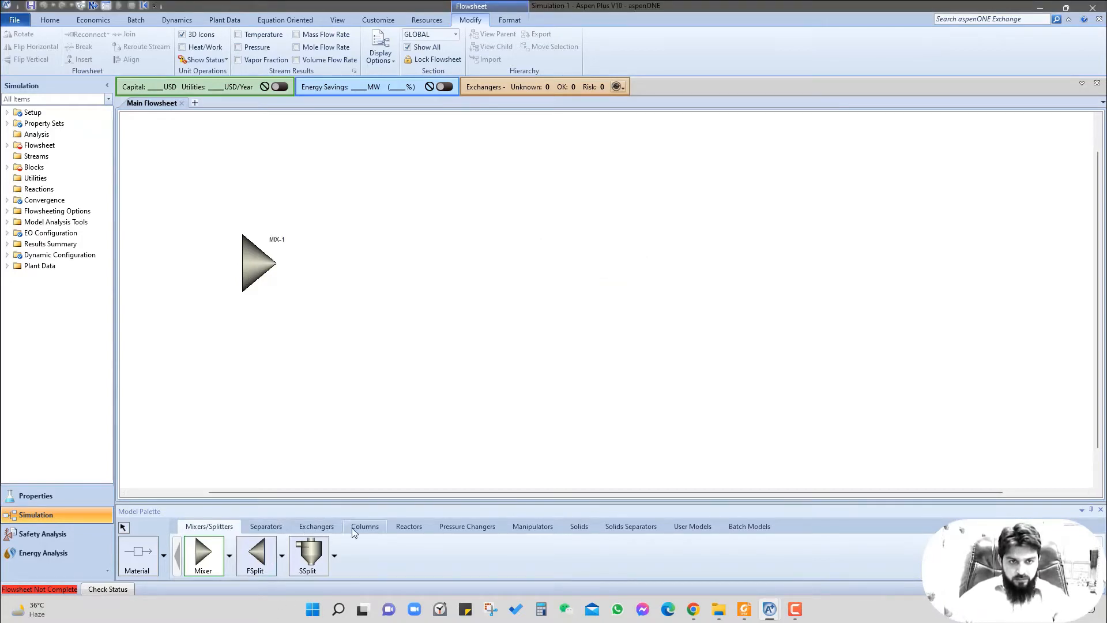
Step: Place a Pump block named PUMP-1 on the flowsheet, downstream of and level with MIX-1
{"action": "left_click", "coordinate": [446, 527]}
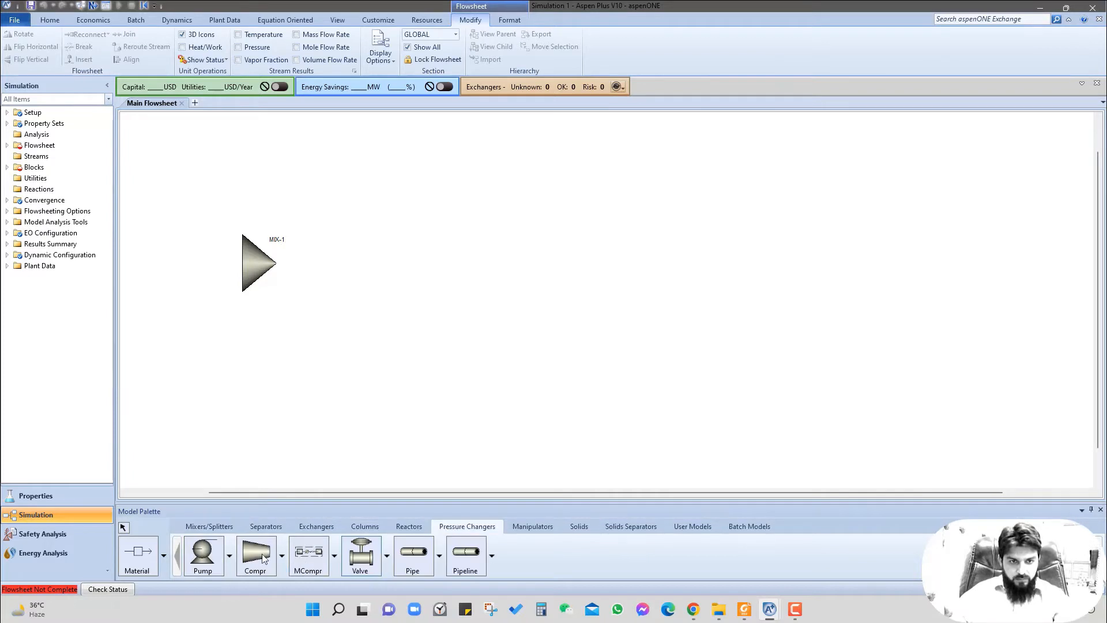
{"action": "left_click", "coordinate": [203, 555]}
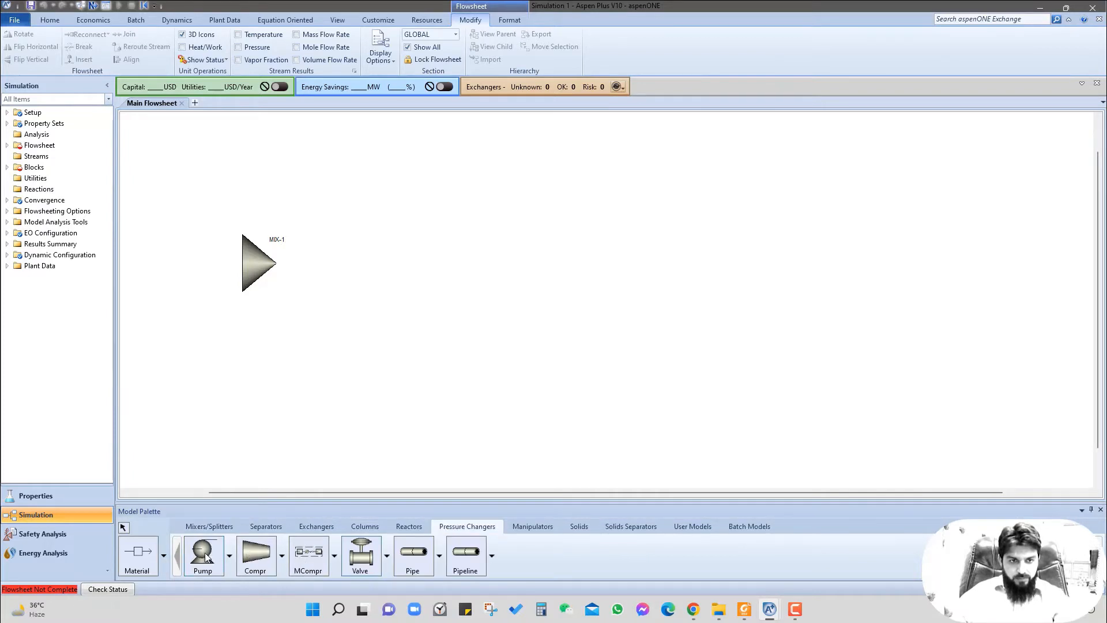
{"action": "left_click", "coordinate": [376, 263]}
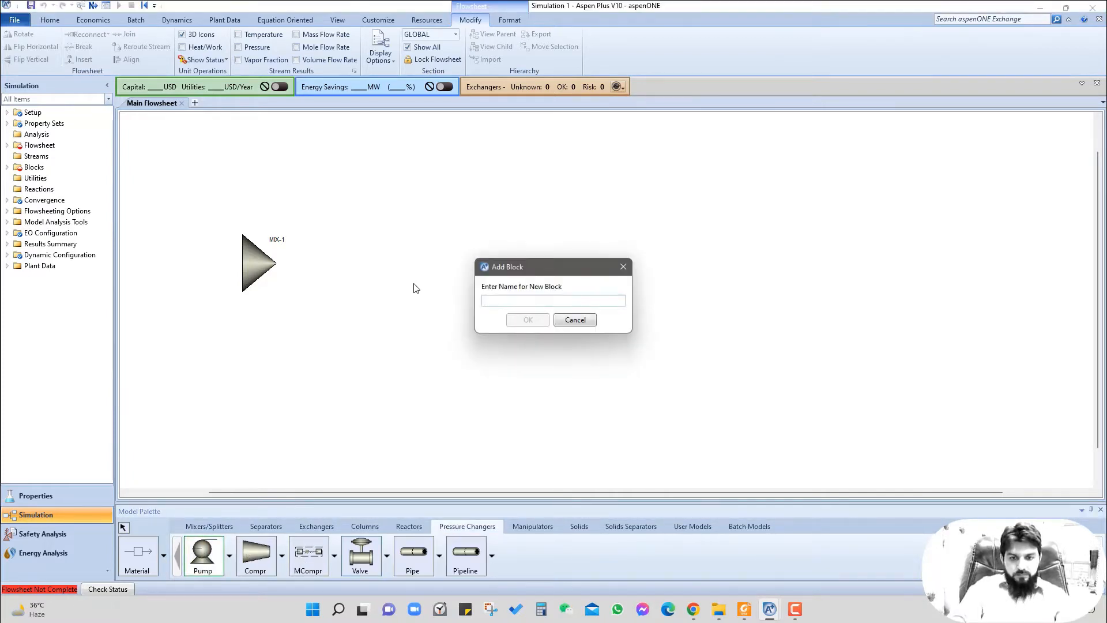
{"action": "type", "text": "PUMP-1"}
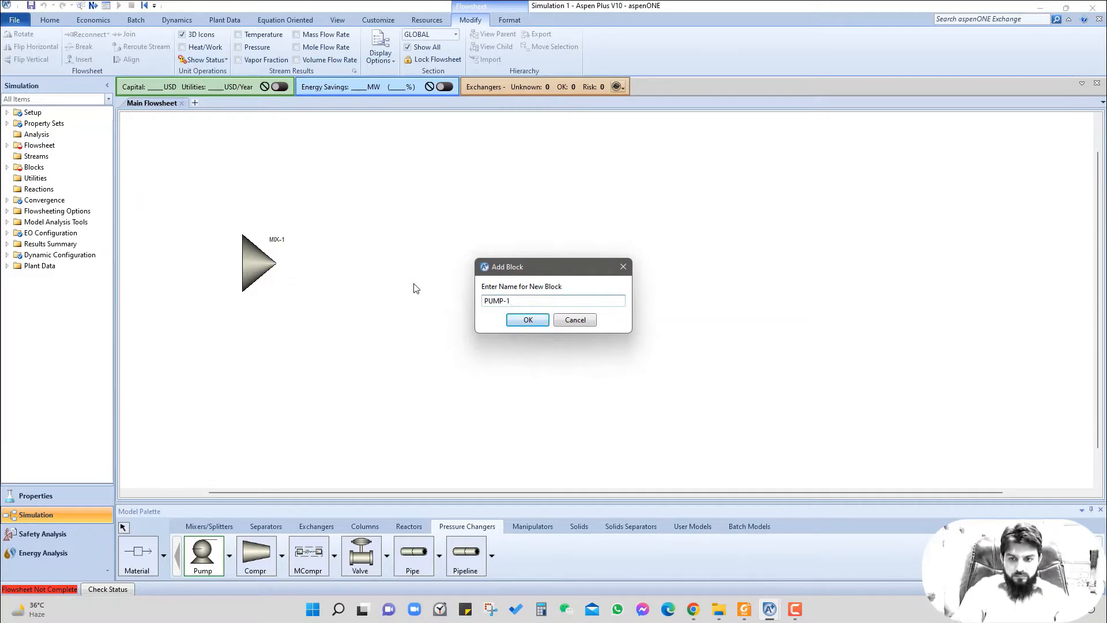
{"action": "key", "text": "Return"}
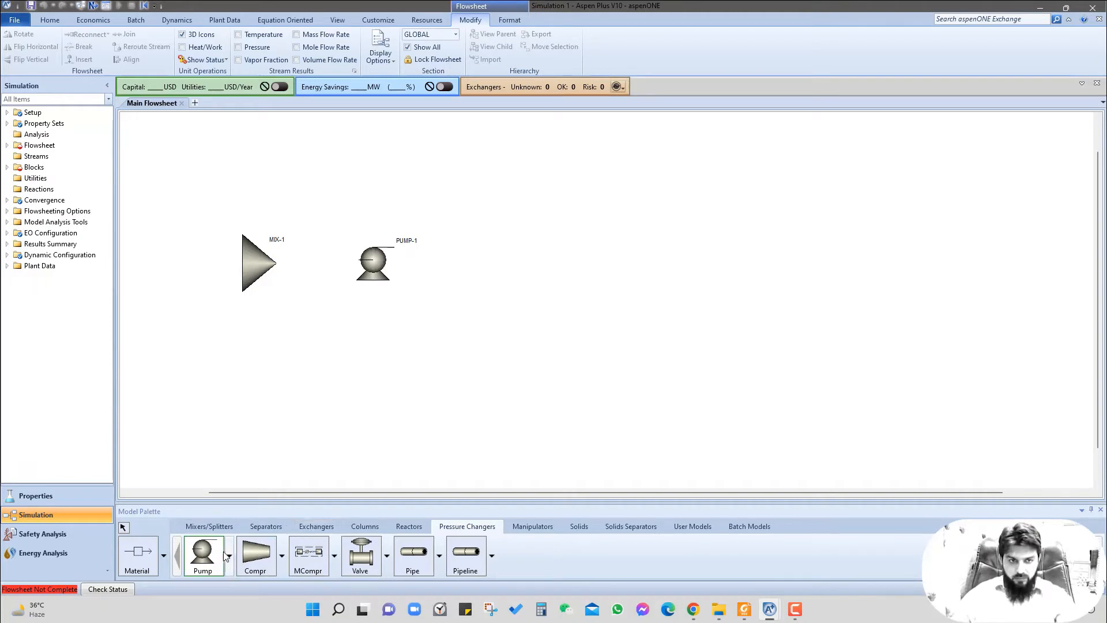
Step: Place a second Mixer block named MIX-2 on the flowsheet, in line after PUMP-1
{"action": "left_click", "coordinate": [208, 526]}
{"action": "left_click", "coordinate": [195, 574]}
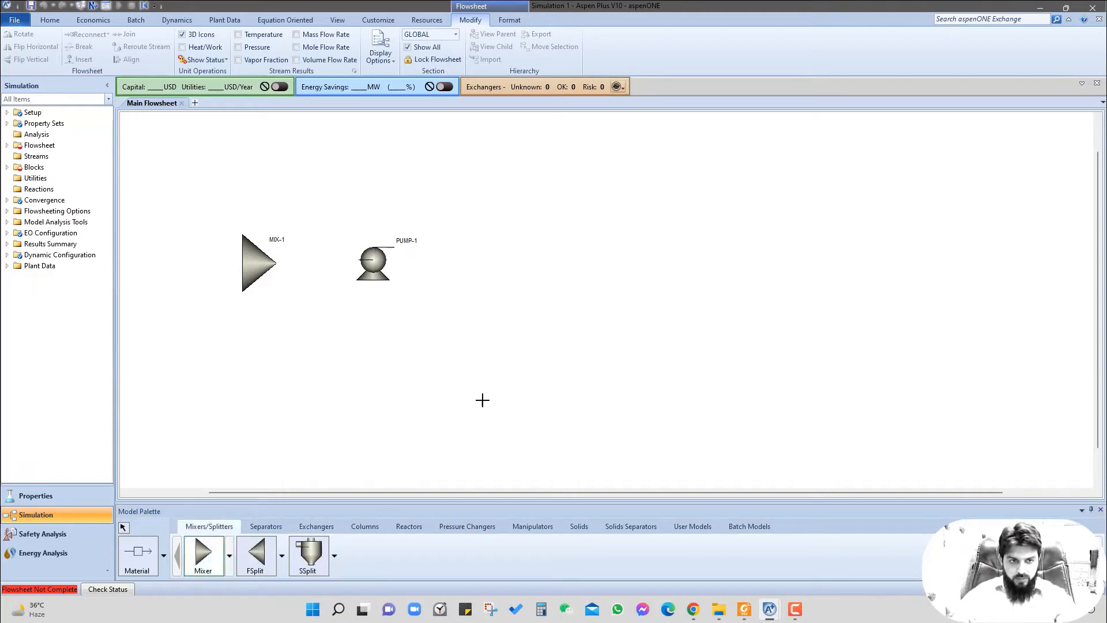
{"action": "left_click", "coordinate": [509, 267]}
{"action": "type", "text": "MIX-2"}
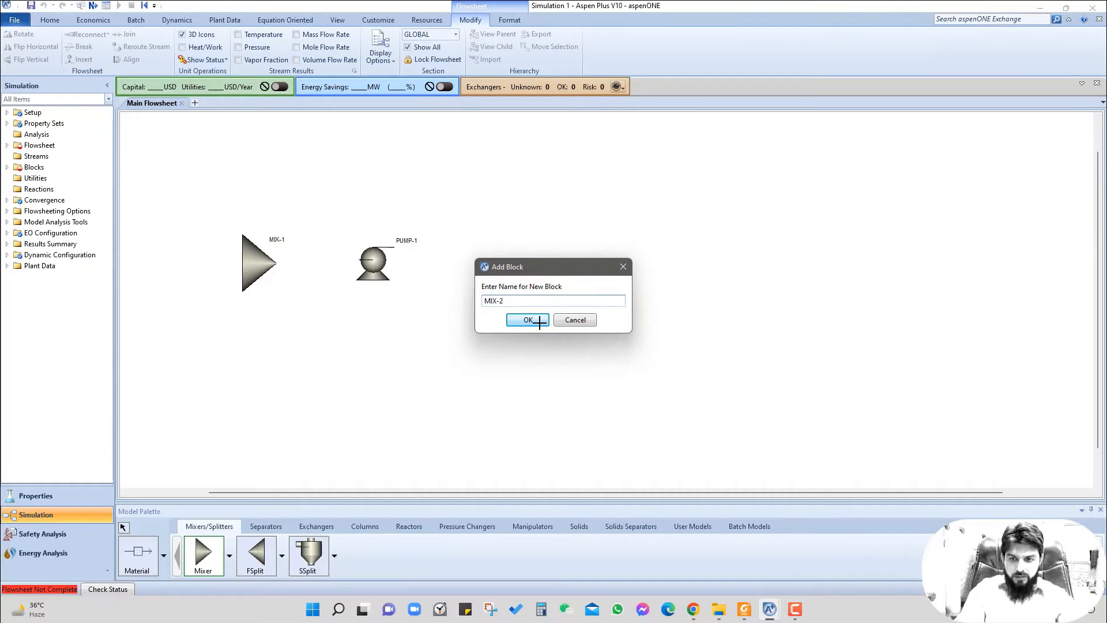
{"action": "left_click", "coordinate": [540, 323]}
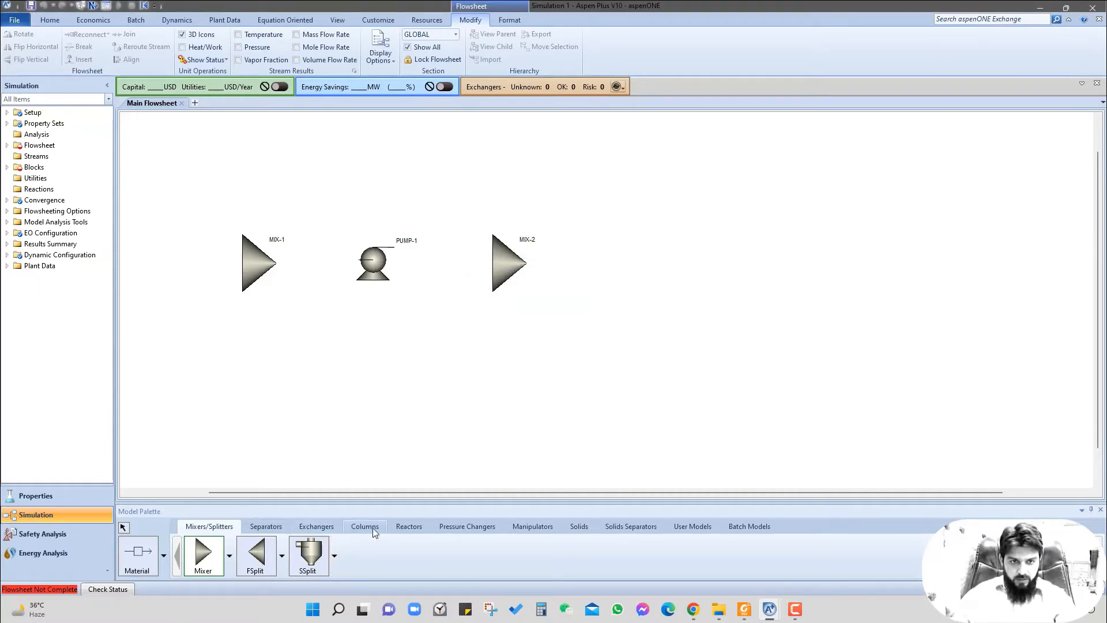
Step: Place a Compr compressor block named COMP on the flowsheet below MIX-1
{"action": "left_click", "coordinate": [465, 527]}
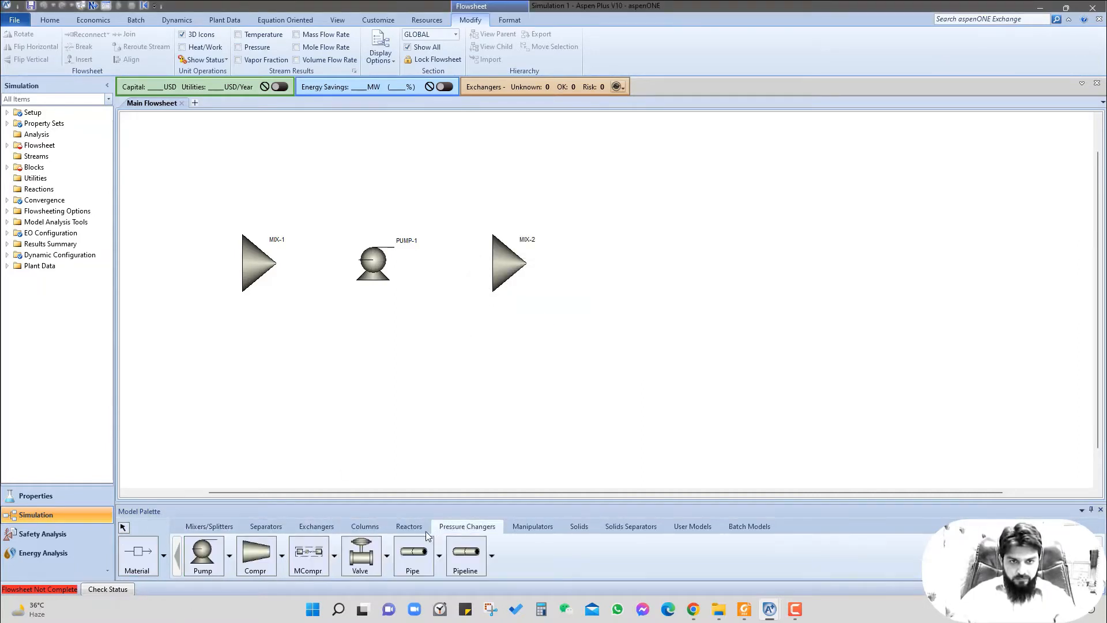
{"action": "left_click", "coordinate": [262, 555]}
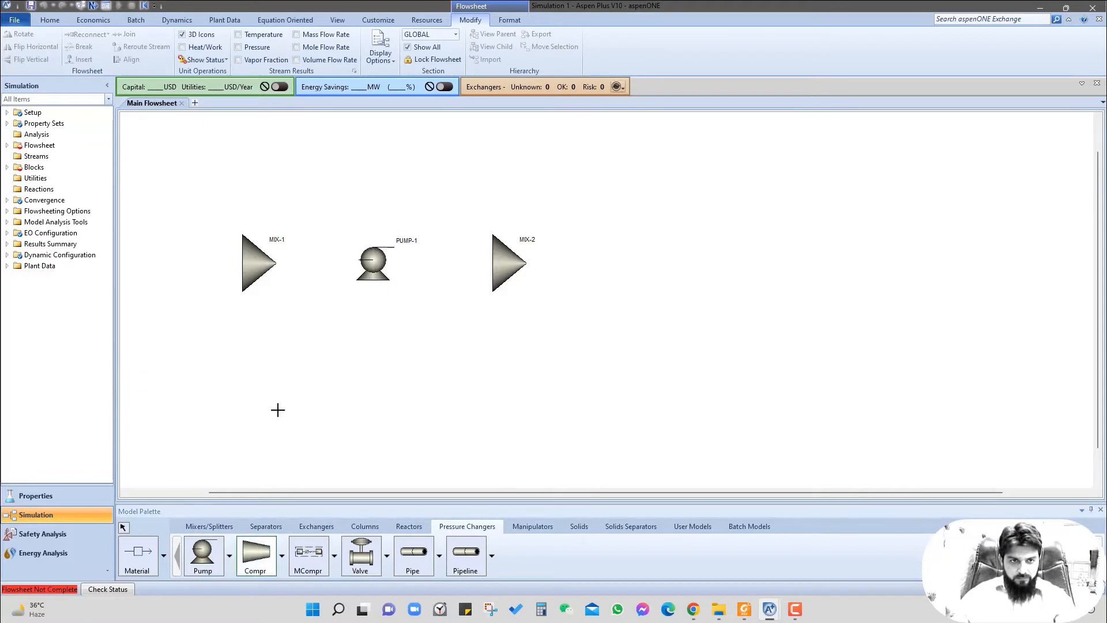
{"action": "left_click", "coordinate": [254, 384]}
{"action": "type", "text": "COMP"}
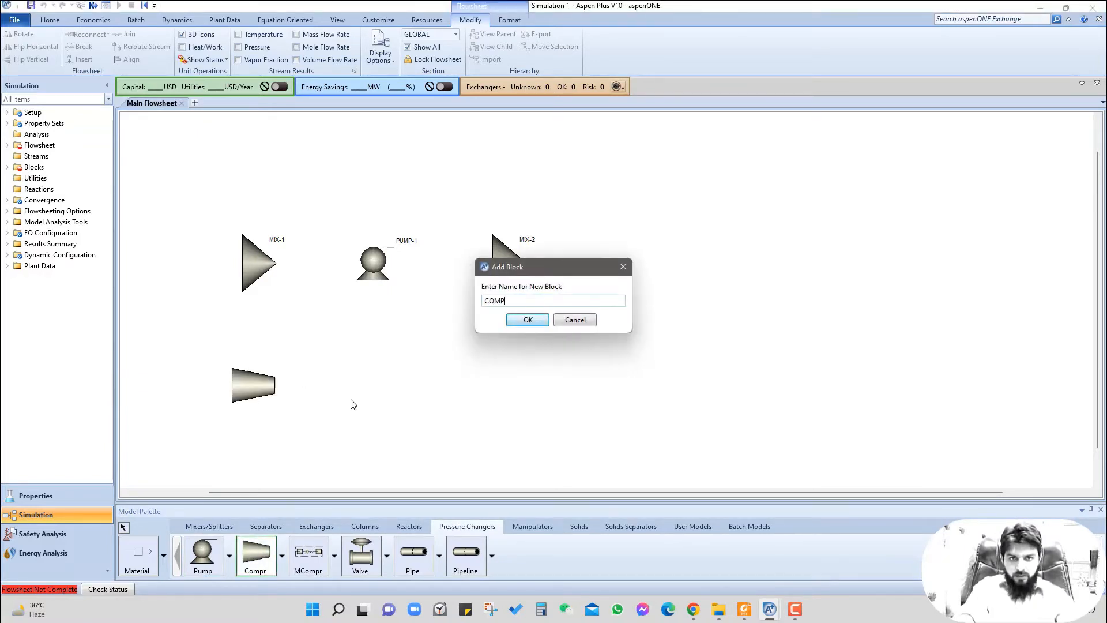
{"action": "key", "text": "Return"}
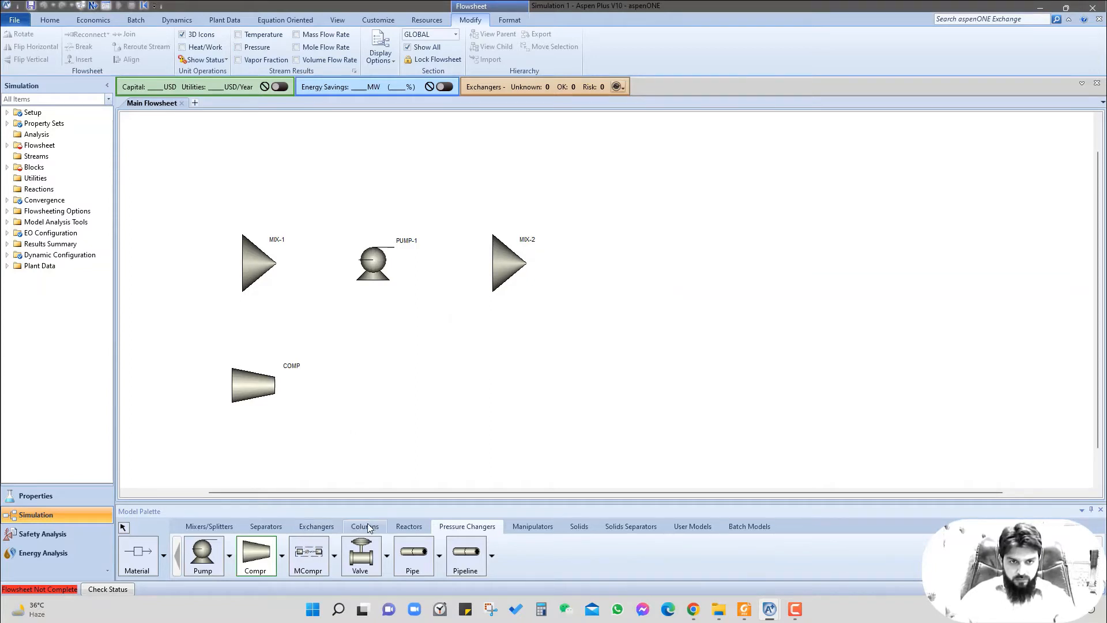
Step: Place a Heater block named COOLER on the flowsheet beside COMP, below PUMP-1
{"action": "left_click", "coordinate": [313, 526]}
{"action": "left_click", "coordinate": [205, 554]}
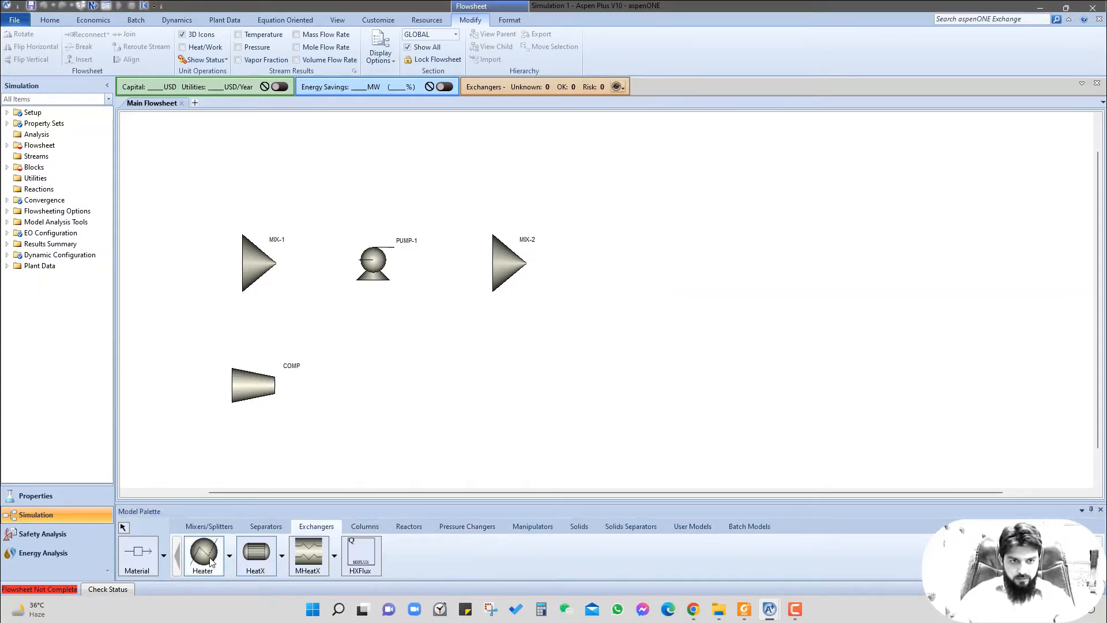
{"action": "left_click", "coordinate": [382, 384]}
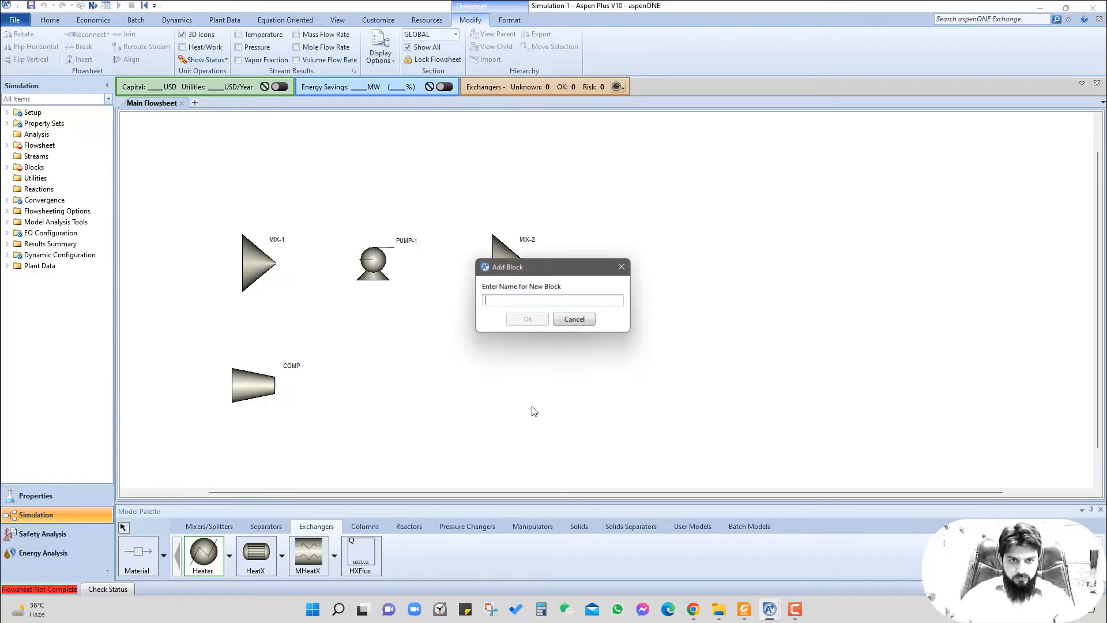
{"action": "type", "text": "COO"}
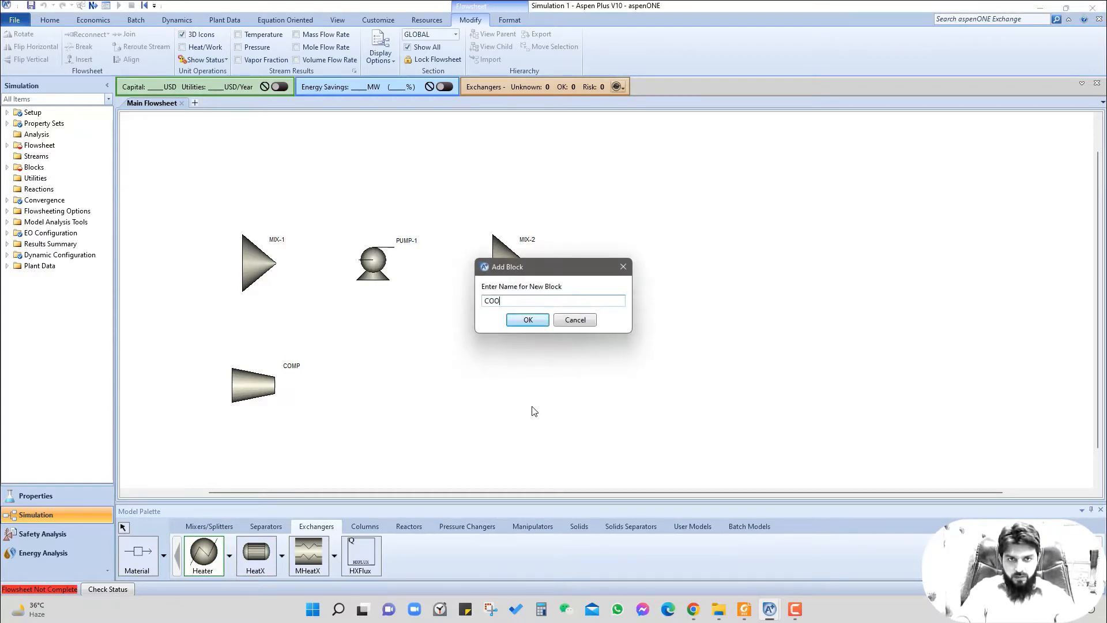
{"action": "type", "text": "LER"}
{"action": "key", "text": "Return"}
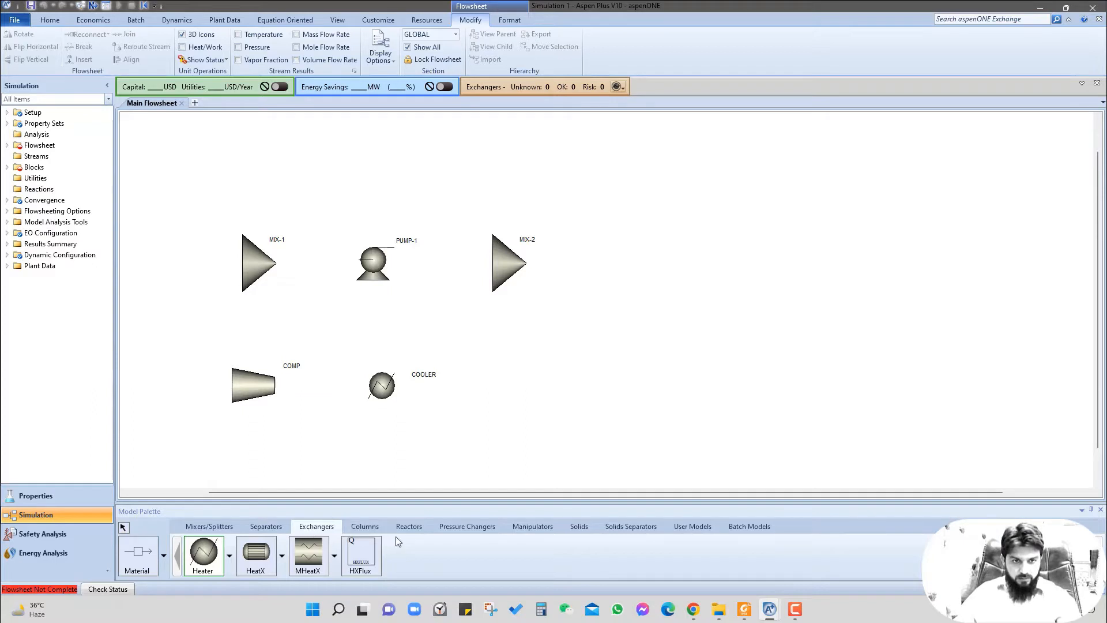
Step: Place an RCSTR reactor block named CSTR-1 on the flowsheet, following MIX-2
{"action": "left_click", "coordinate": [416, 527]}
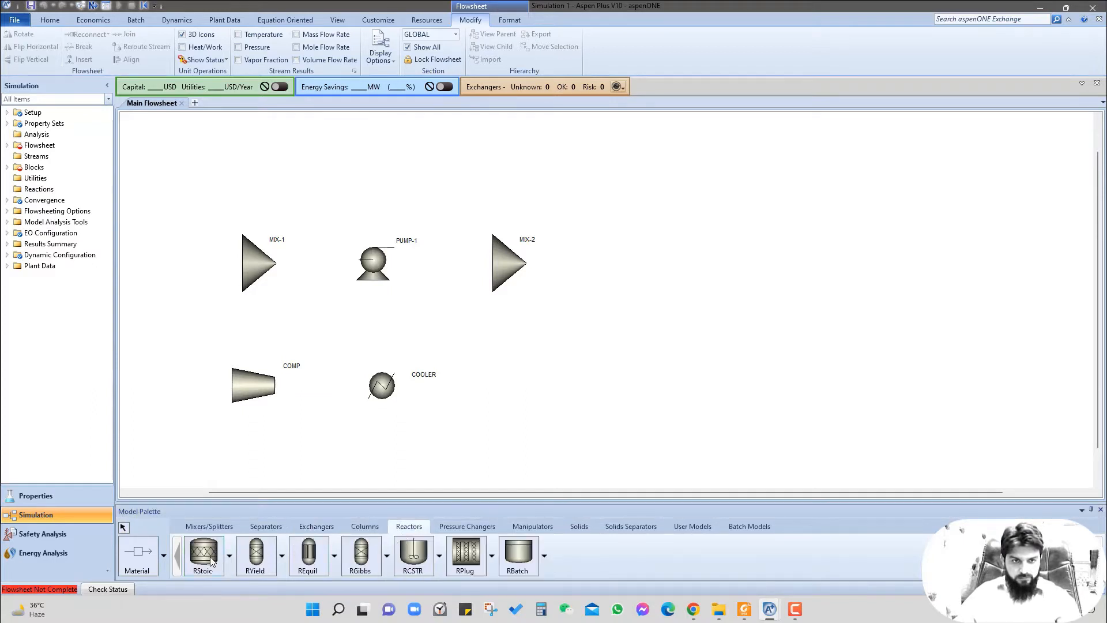
{"action": "left_click", "coordinate": [411, 554]}
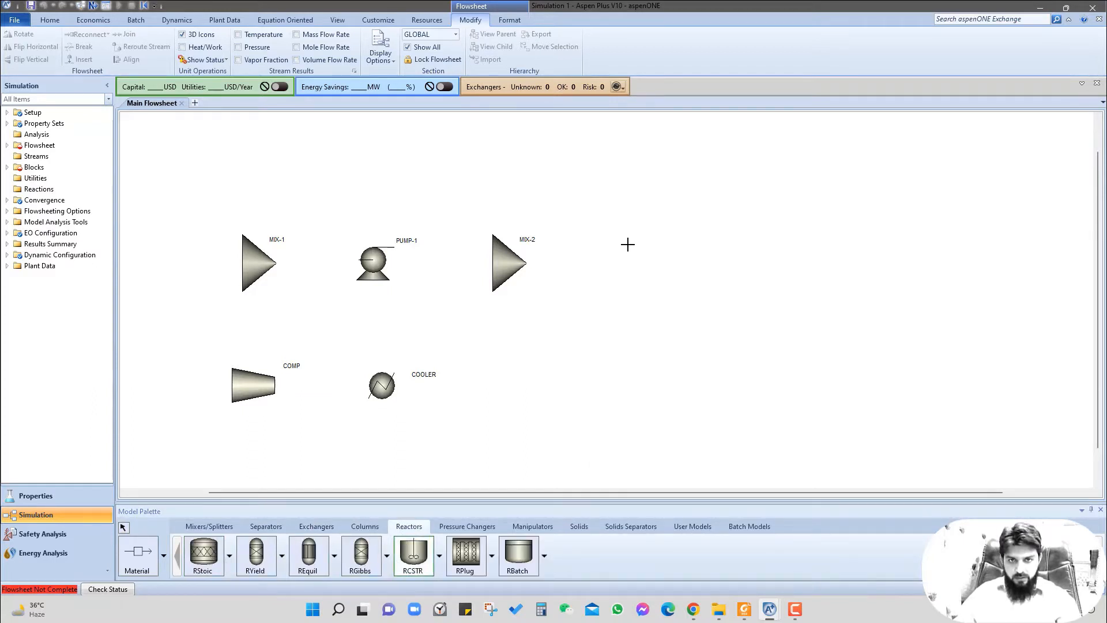
{"action": "left_click", "coordinate": [631, 278]}
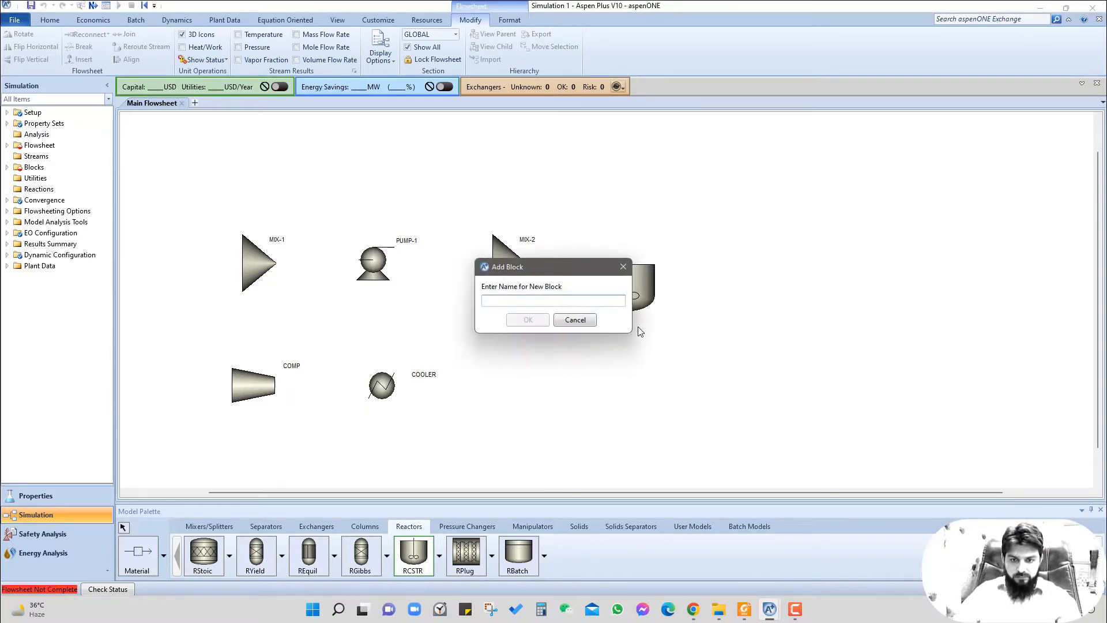
{"action": "type", "text": "CSTR"}
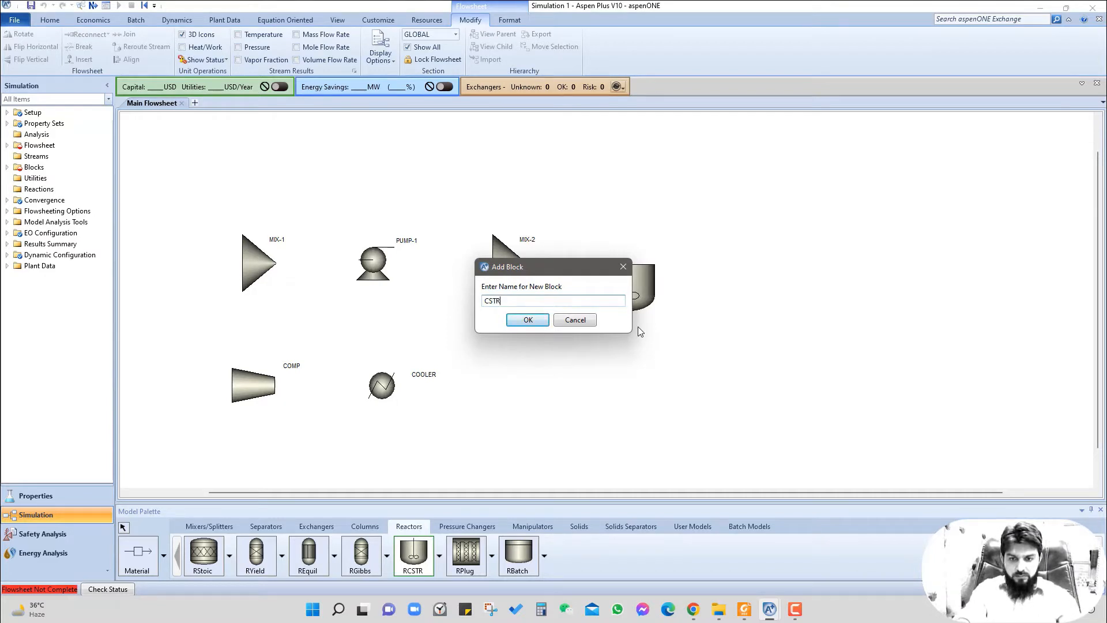
{"action": "type", "text": "-1"}
{"action": "key", "text": "Return"}
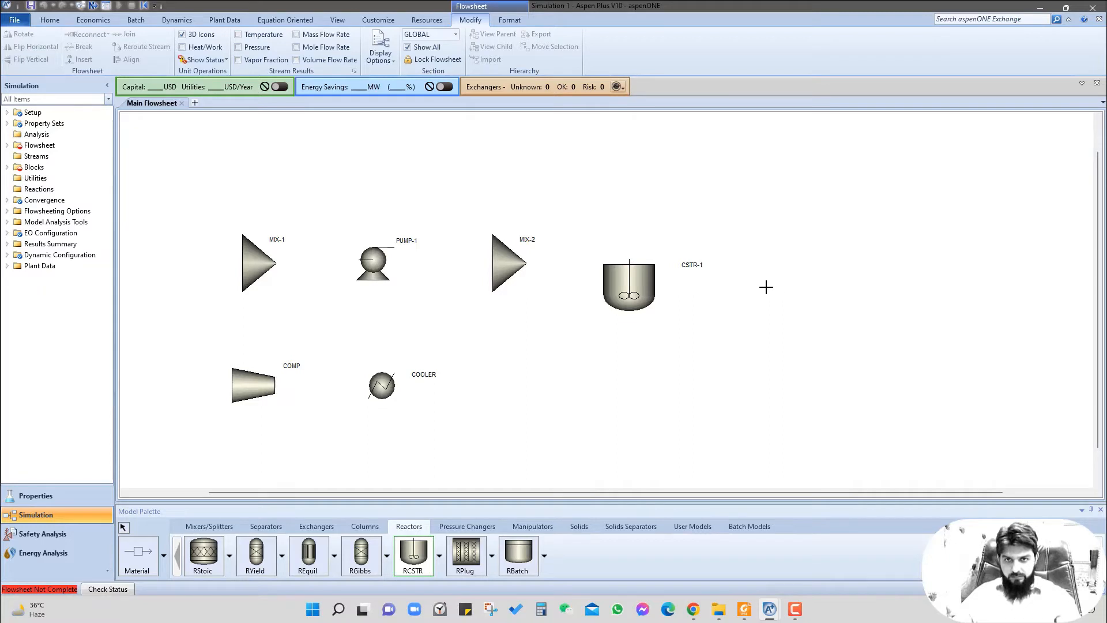
Step: Place a second RCSTR reactor block named CSTR-2 on the flowsheet, following CSTR-1
{"action": "left_click", "coordinate": [773, 302]}
{"action": "type", "text": "CSTR-2"}
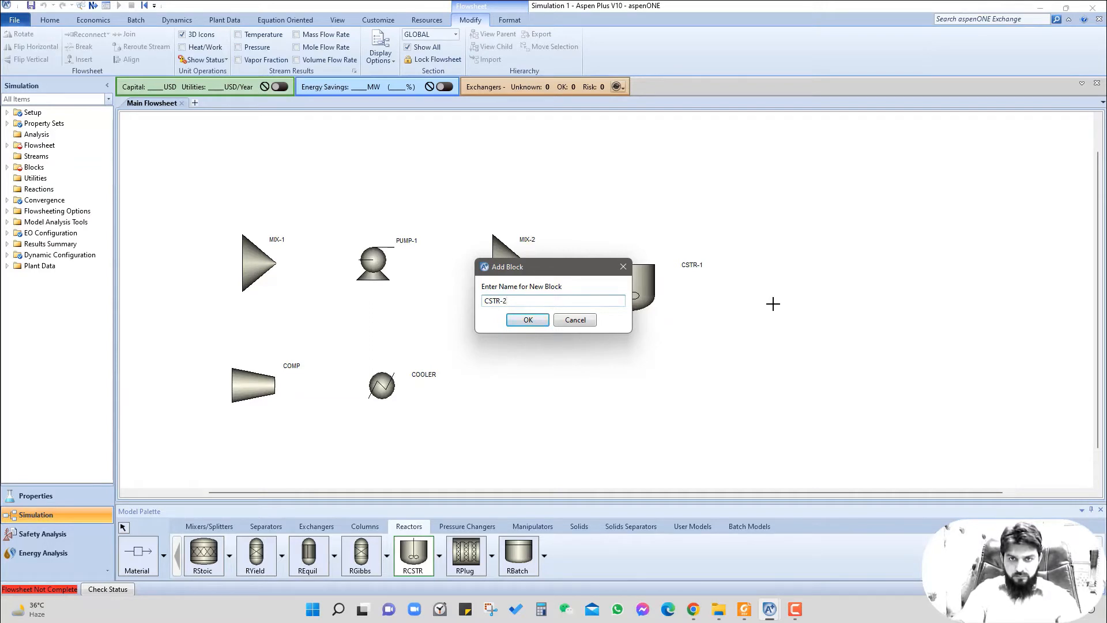
{"action": "key", "text": "Return"}
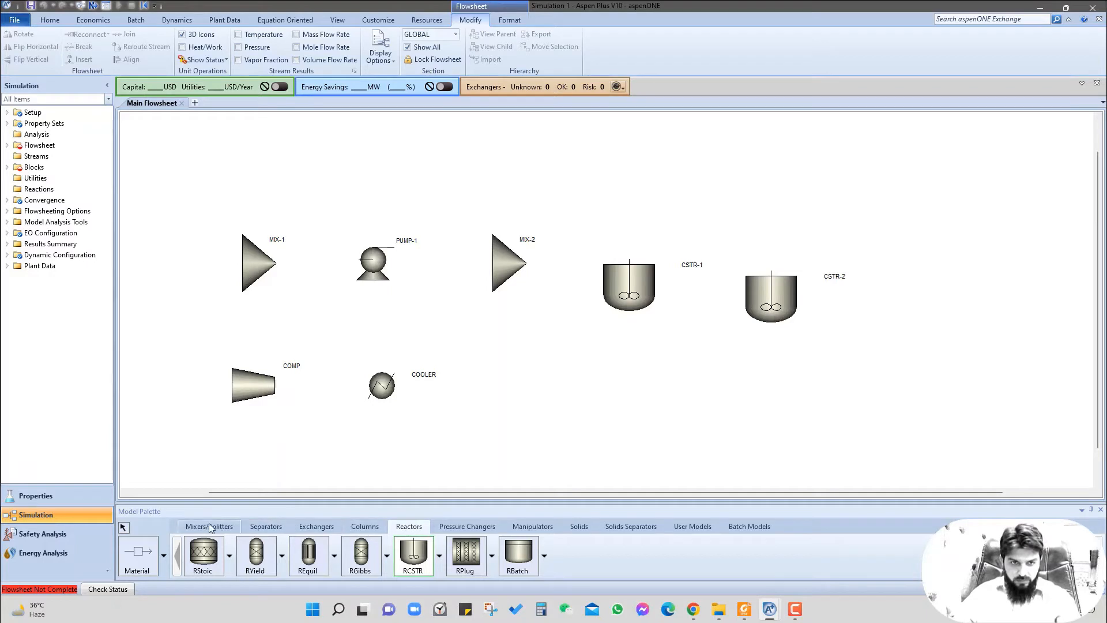
Step: Place a Valve block named VALVE on the flowsheet, following CSTR-2
{"action": "left_click", "coordinate": [465, 527]}
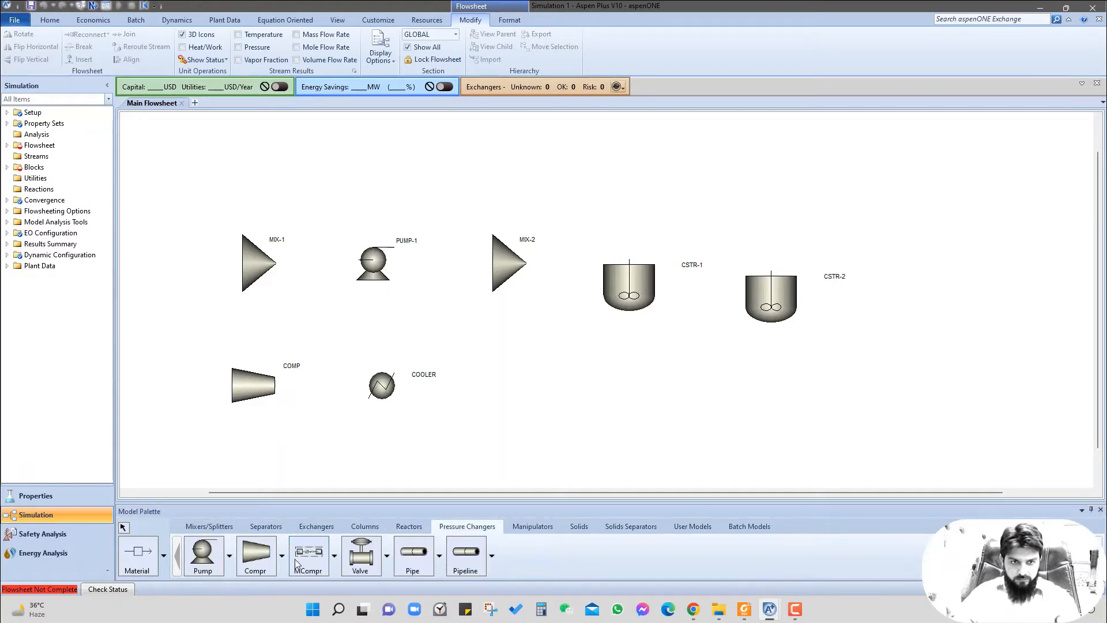
{"action": "left_click", "coordinate": [361, 555]}
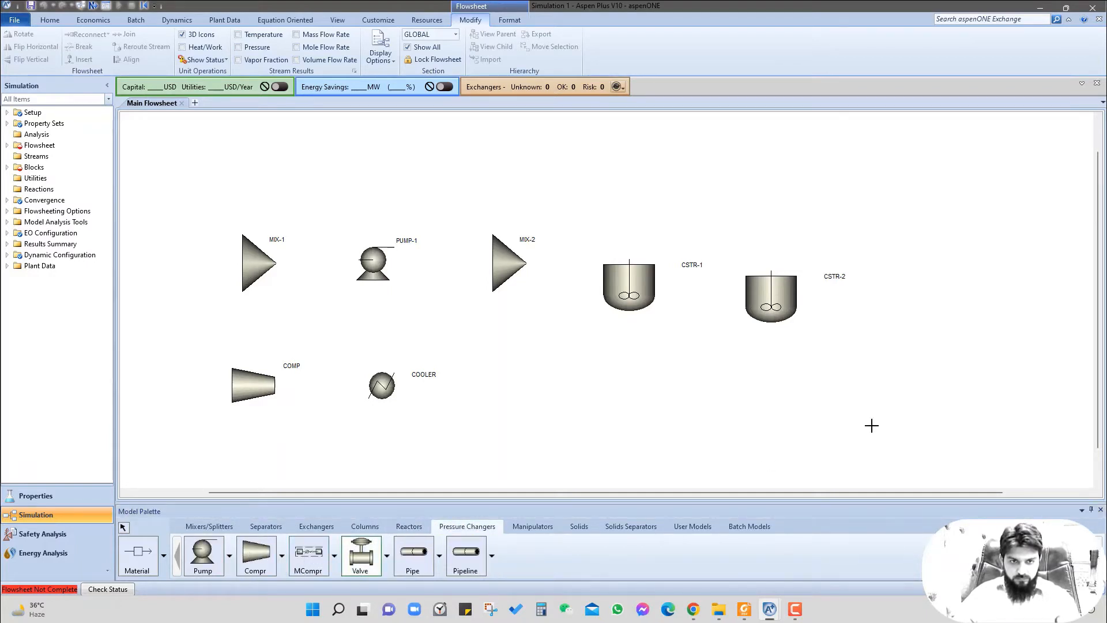
{"action": "left_click", "coordinate": [901, 301]}
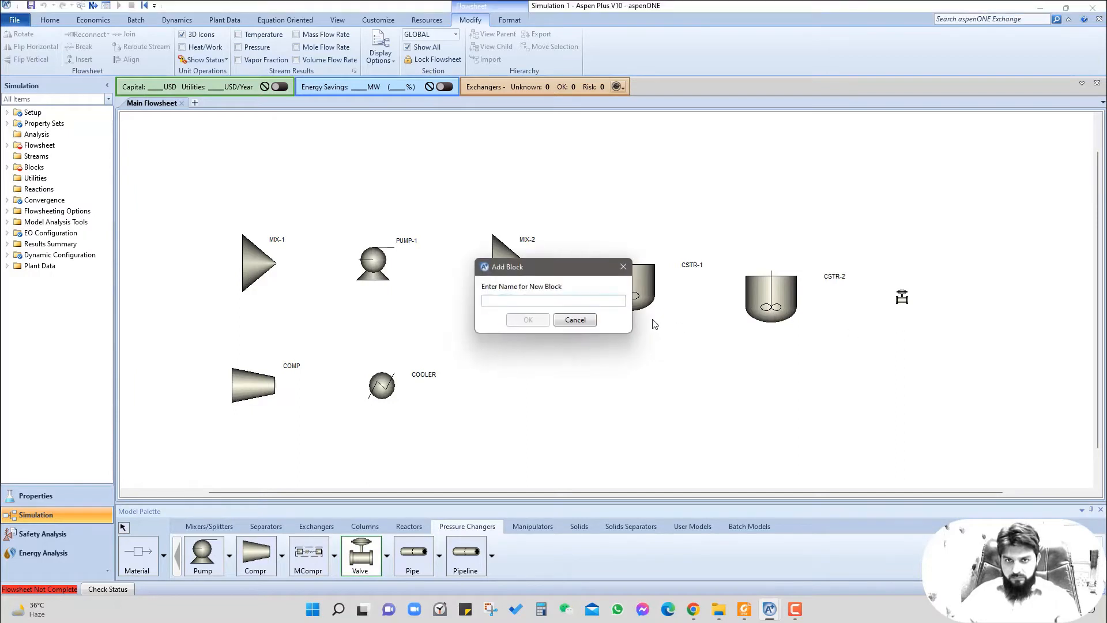
{"action": "type", "text": "VALVE"}
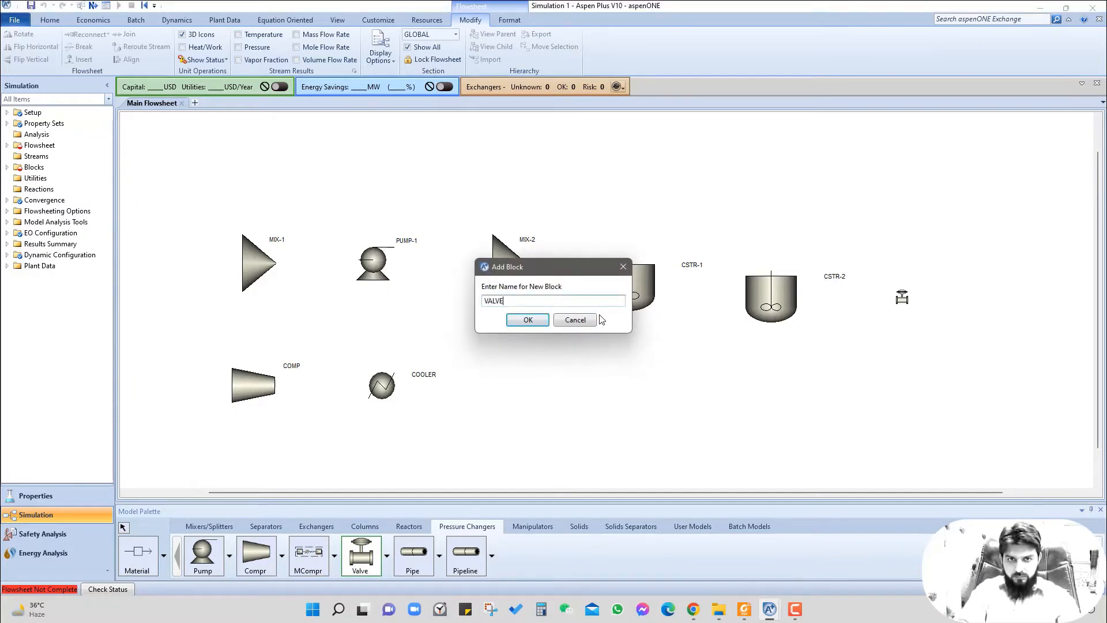
{"action": "key", "text": "Return"}
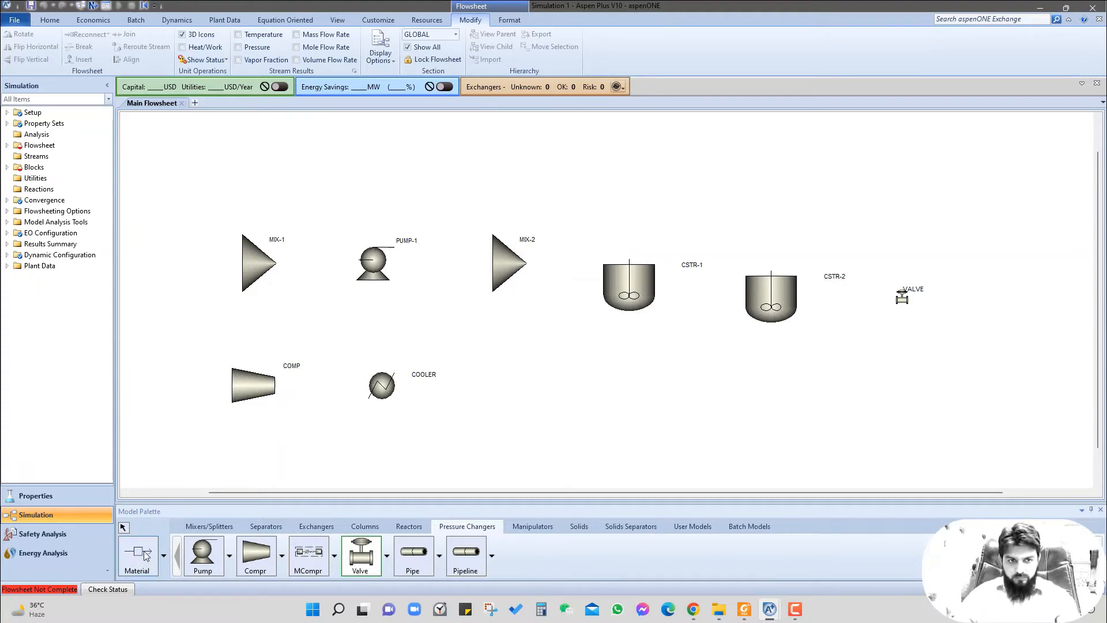
Step: Place a RadFrac column block named COL-1 on the flowsheet, following VALVE
{"action": "left_click", "coordinate": [361, 527]}
{"action": "left_click", "coordinate": [320, 563]}
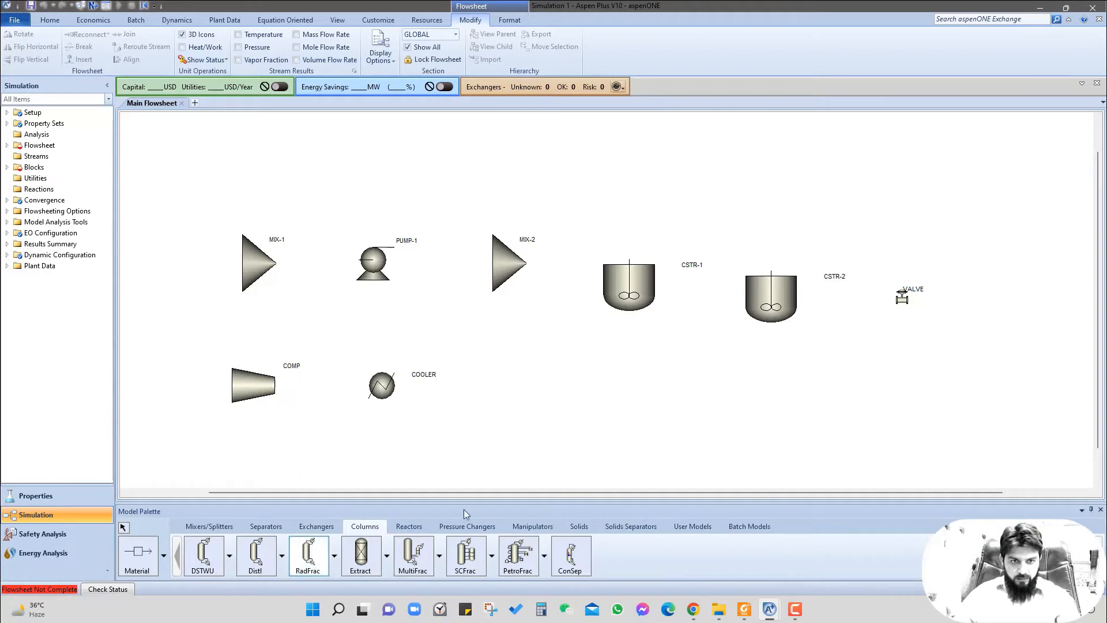
{"action": "left_click", "coordinate": [1012, 296]}
{"action": "type", "text": "COL"}
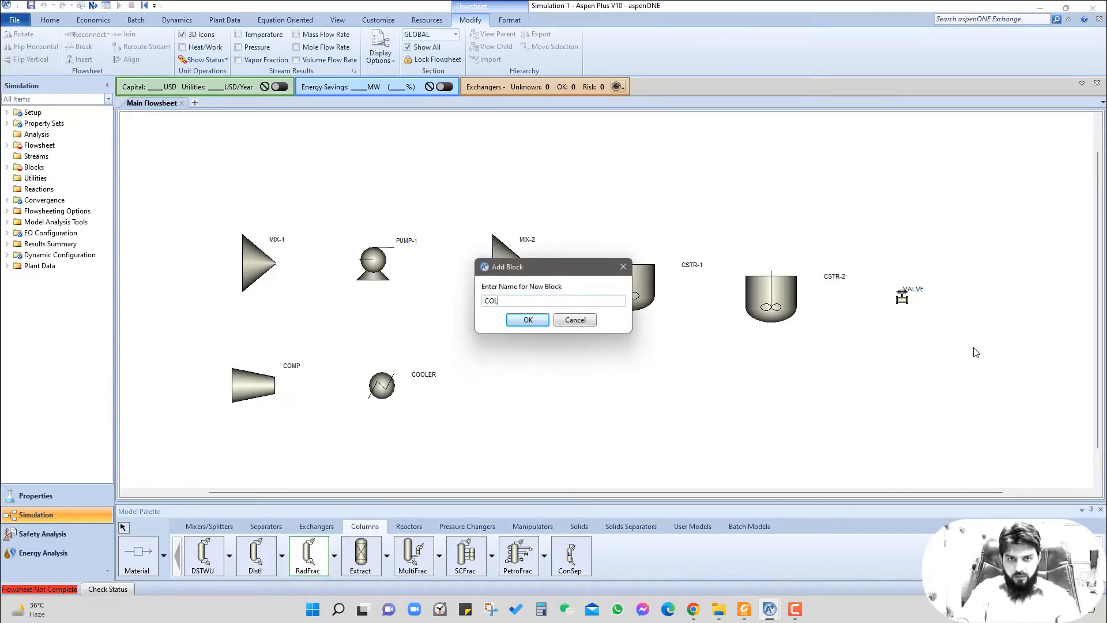
{"action": "type", "text": "-1"}
{"action": "key", "text": "Return"}
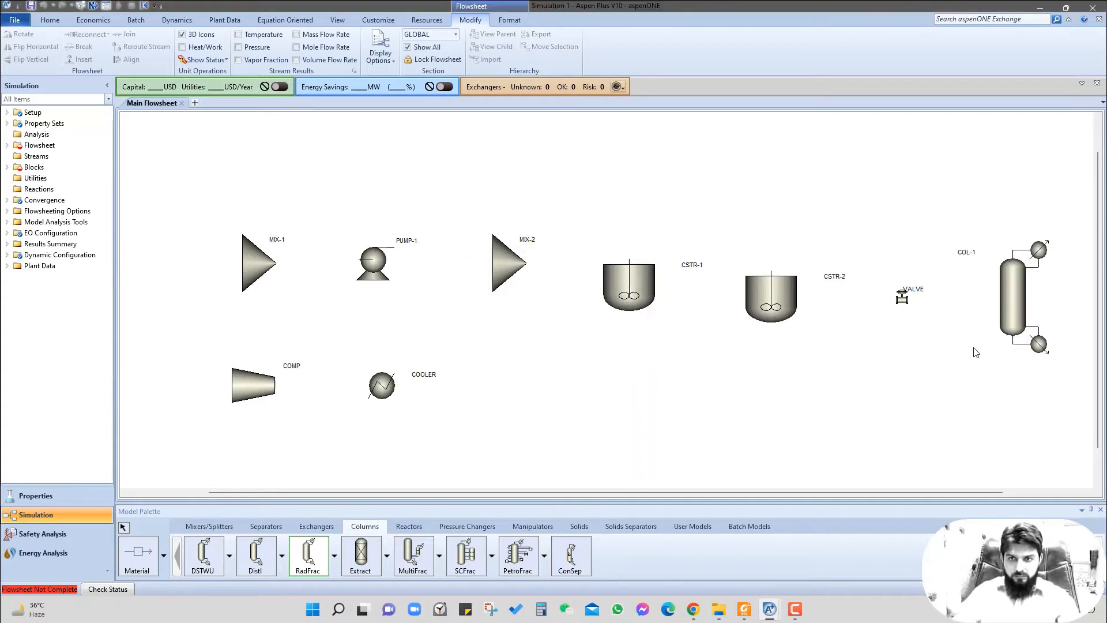
Step: Place a second RadFrac column block named COL-2 on the flowsheet, below COL-1
{"action": "left_click", "coordinate": [1049, 417]}
{"action": "type", "text": "COL"}
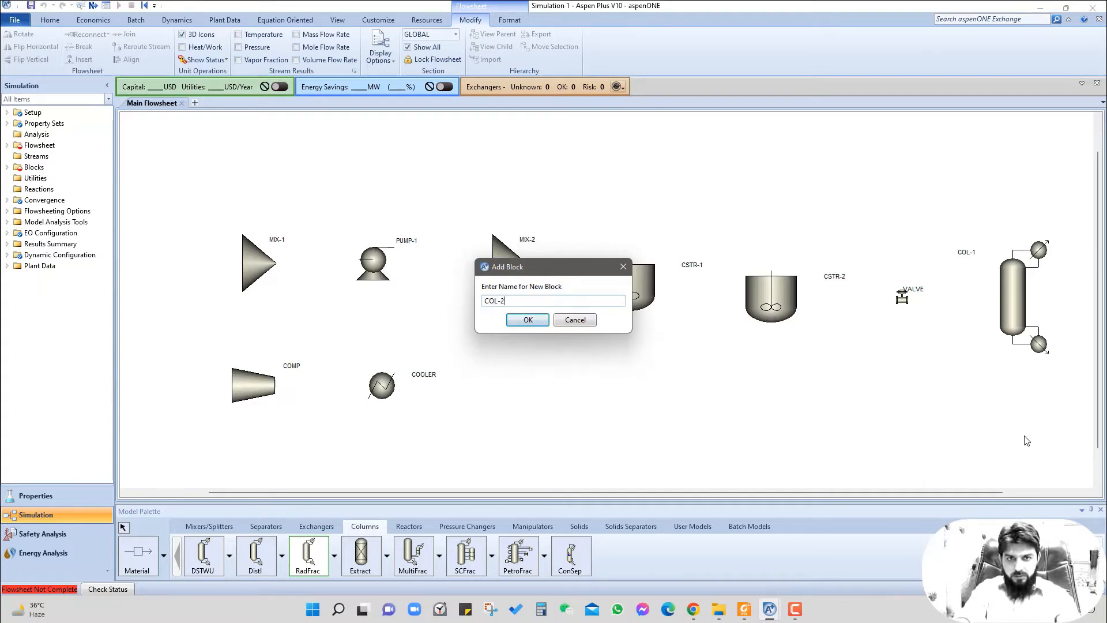
{"action": "type", "text": "-2"}
{"action": "key", "text": "Return"}
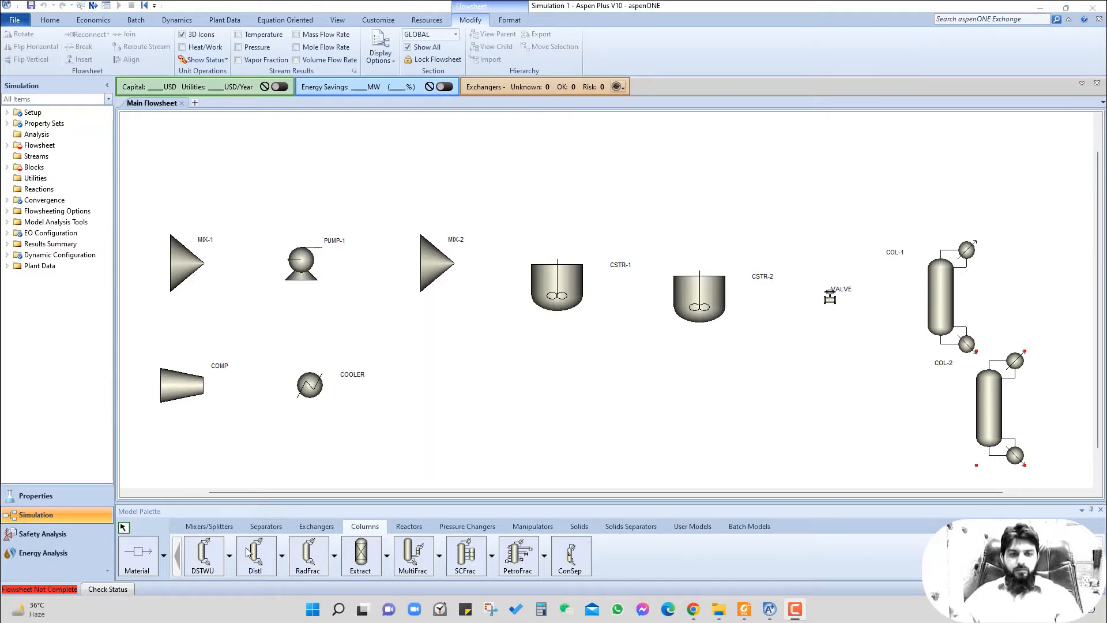
Step: Place a Mixer block named MIX-3 on the flowsheet, between and slightly below CSTR-1 and CSTR-2
{"action": "left_click", "coordinate": [215, 528]}
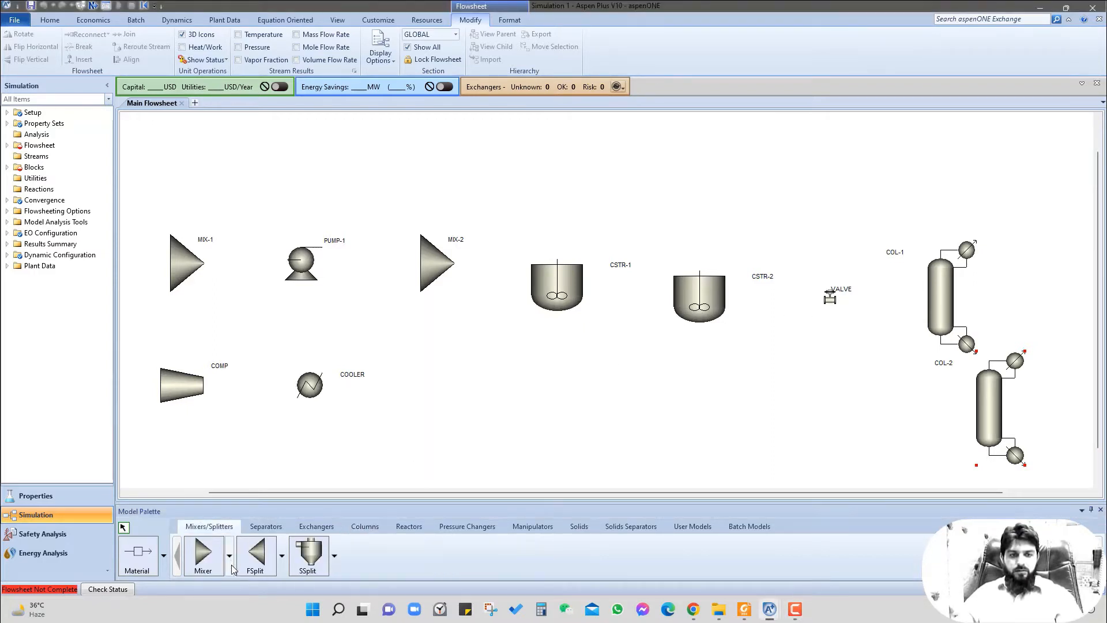
{"action": "left_click", "coordinate": [203, 555]}
{"action": "left_click", "coordinate": [628, 399]}
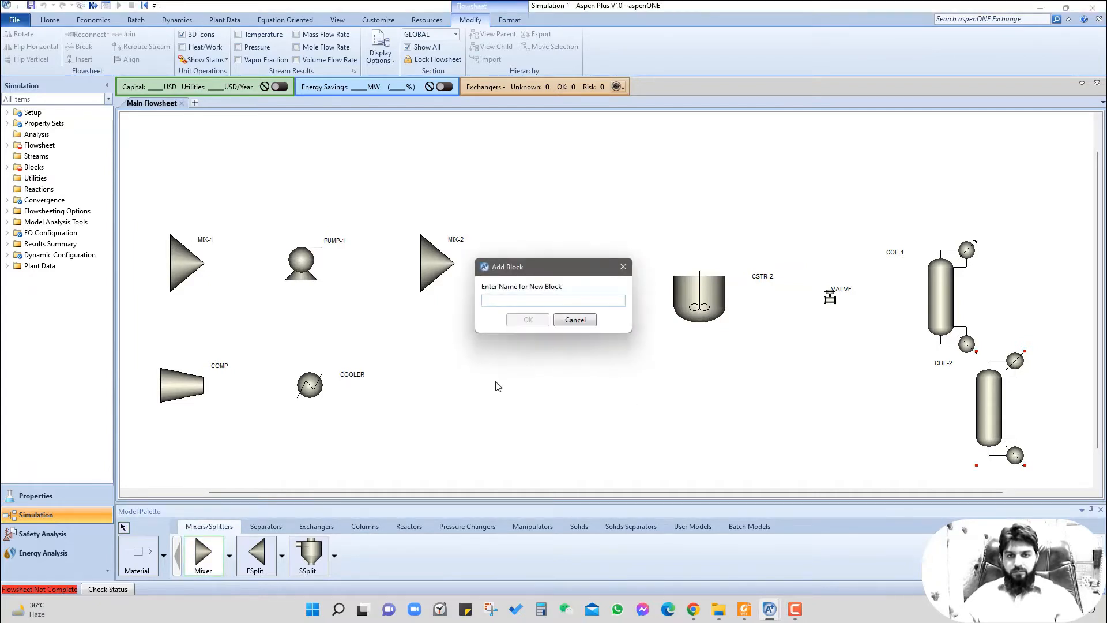
{"action": "type", "text": "MIX-3"}
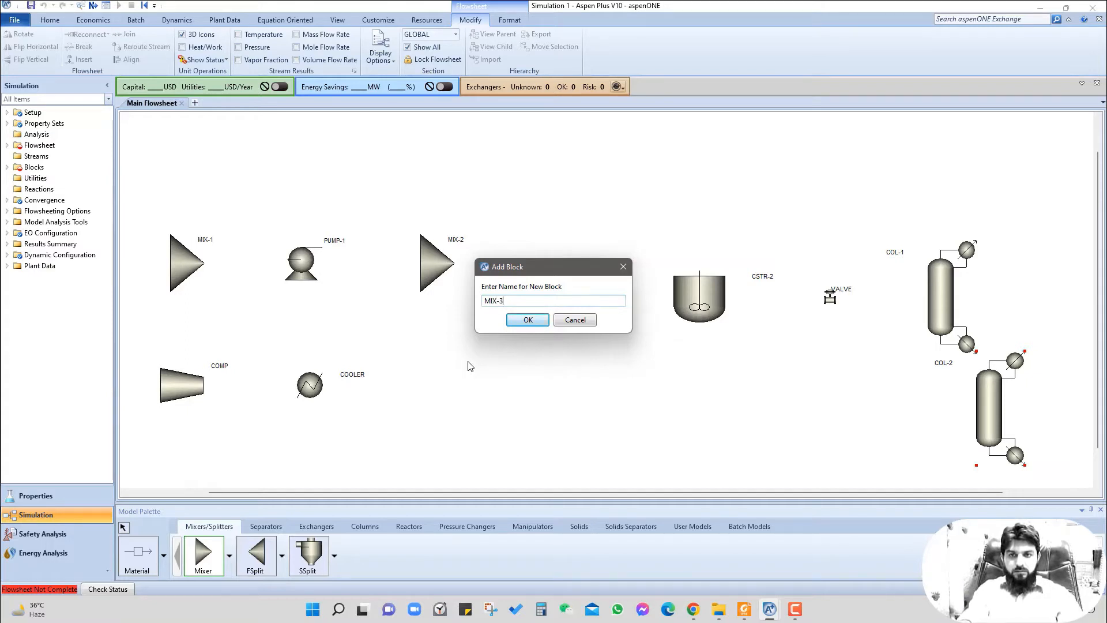
{"action": "key", "text": "Return"}
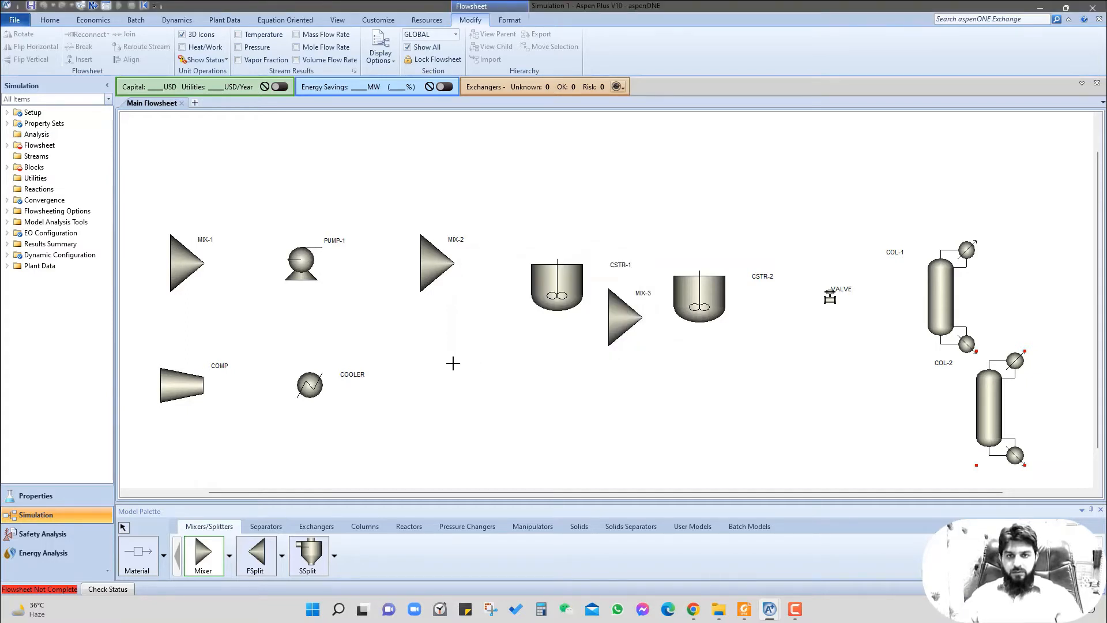
{"action": "left_click", "coordinate": [122, 528]}
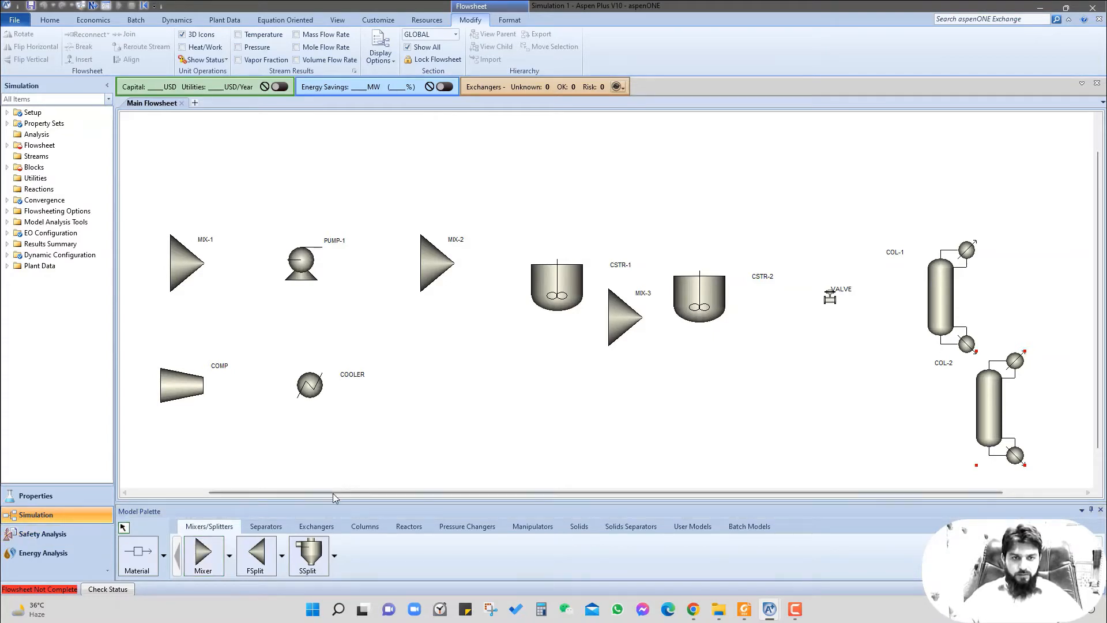
Step: Add a material feed stream named BENZENE entering MIX-1
{"action": "left_click_drag", "start_coordinate": [292, 493], "coordinate": [241, 496]}
{"action": "left_click", "coordinate": [137, 554]}
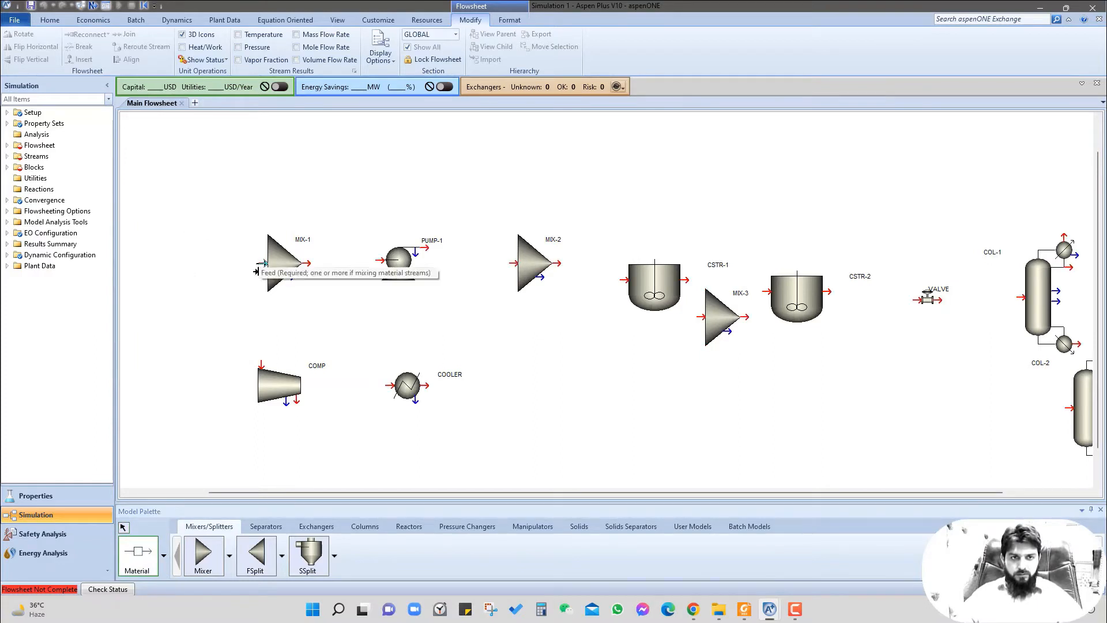
{"action": "left_click", "coordinate": [255, 277]}
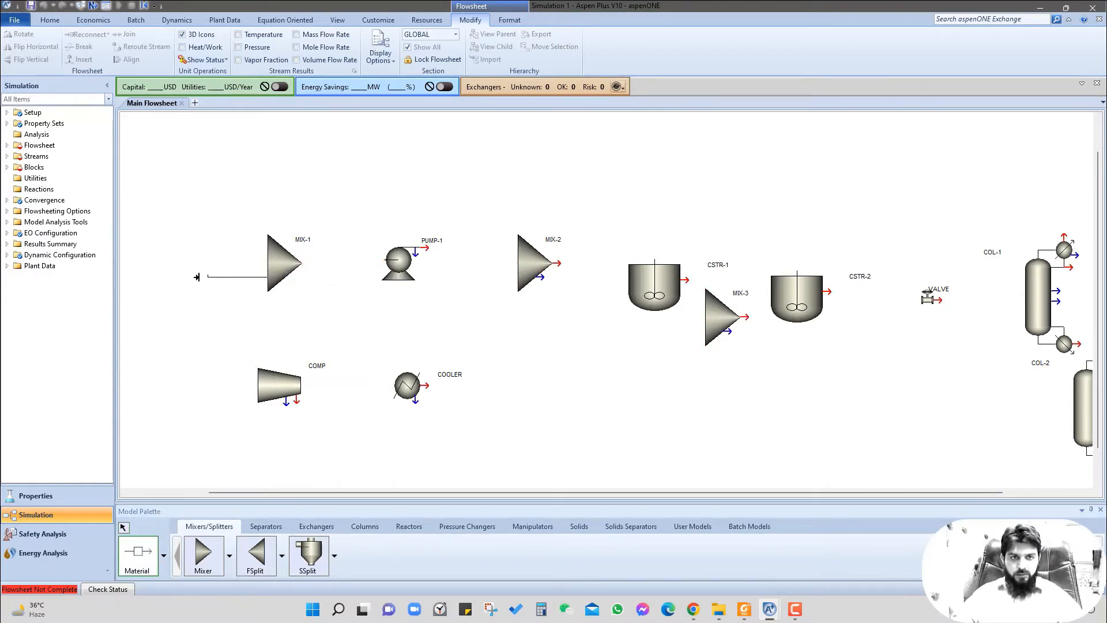
{"action": "left_click", "coordinate": [136, 277]}
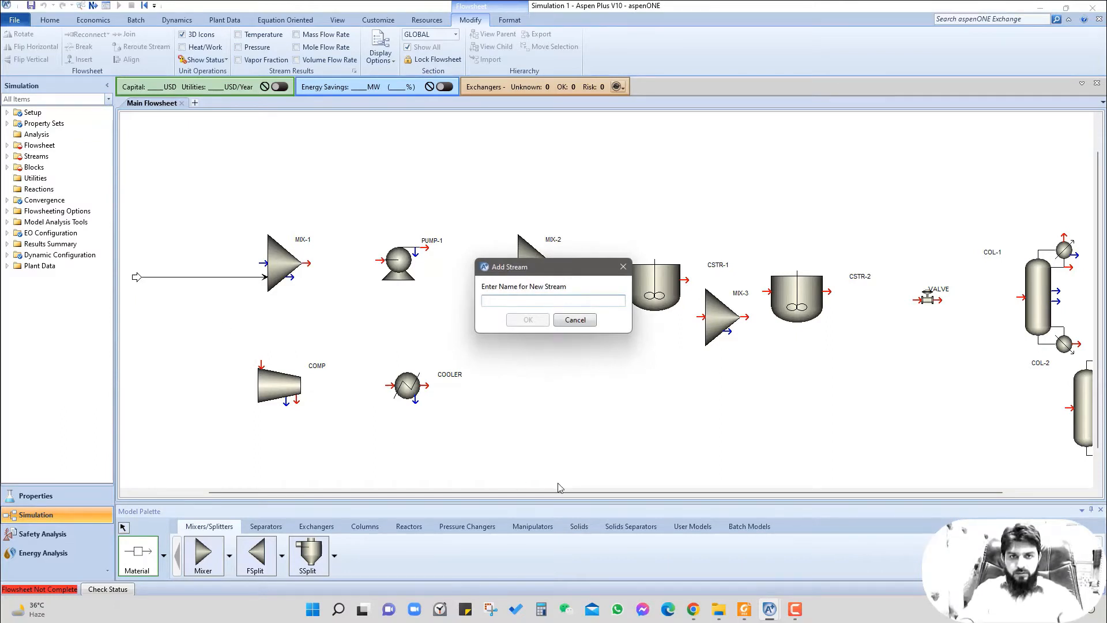
{"action": "type", "text": "BEN"}
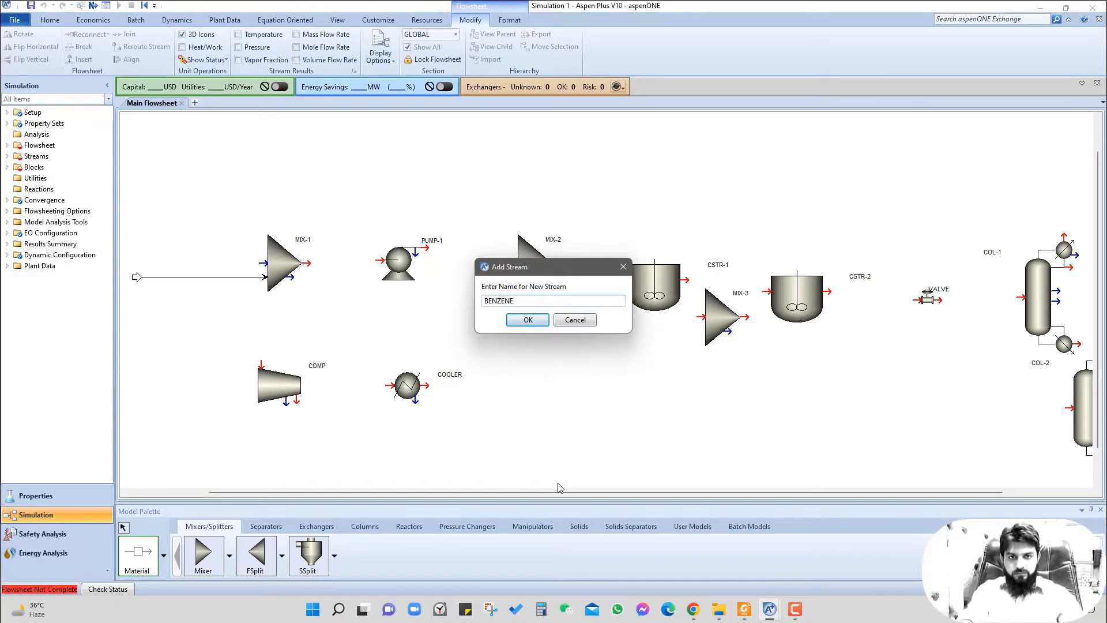
{"action": "type", "text": "ZENE"}
{"action": "key", "text": "Return"}
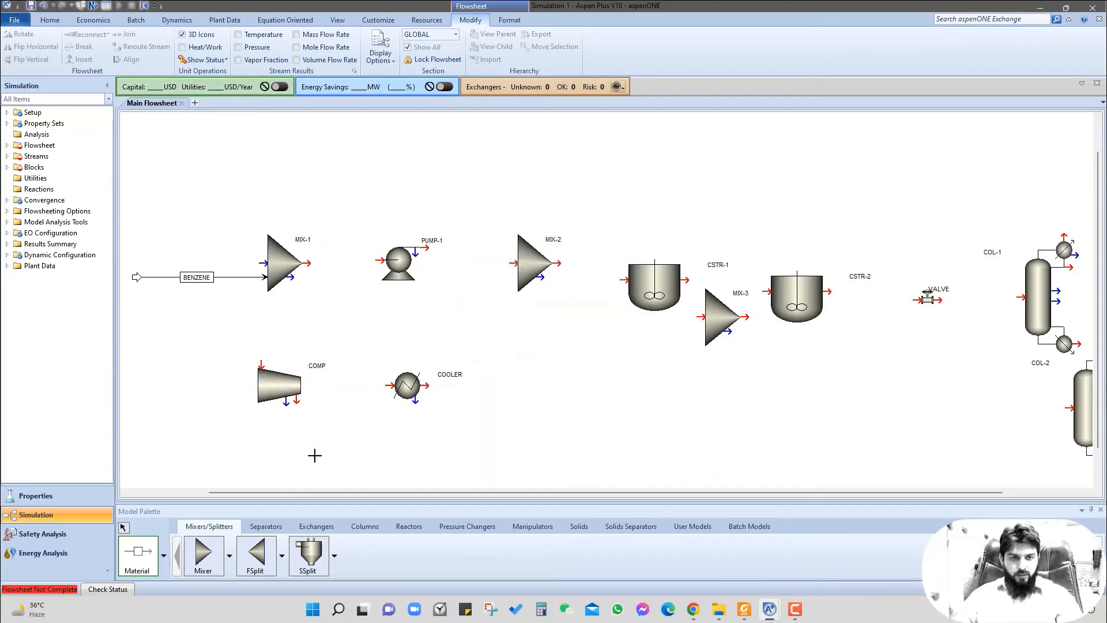
Step: Add a material feed stream named ETHYLENE entering the compressor COMP
{"action": "left_click", "coordinate": [258, 362]}
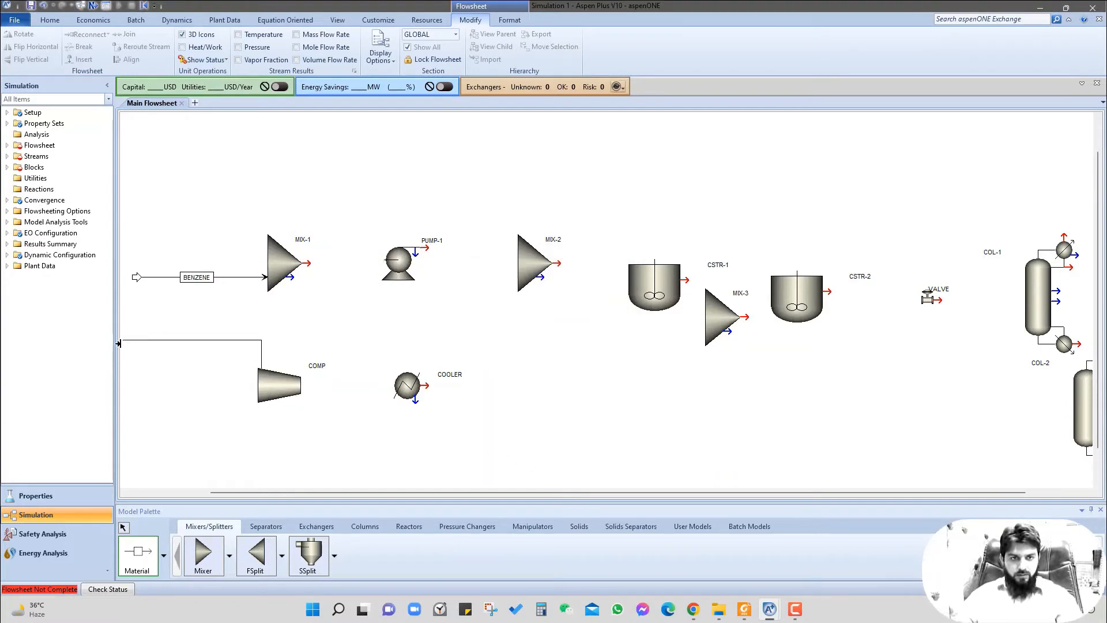
{"action": "left_click", "coordinate": [184, 344]}
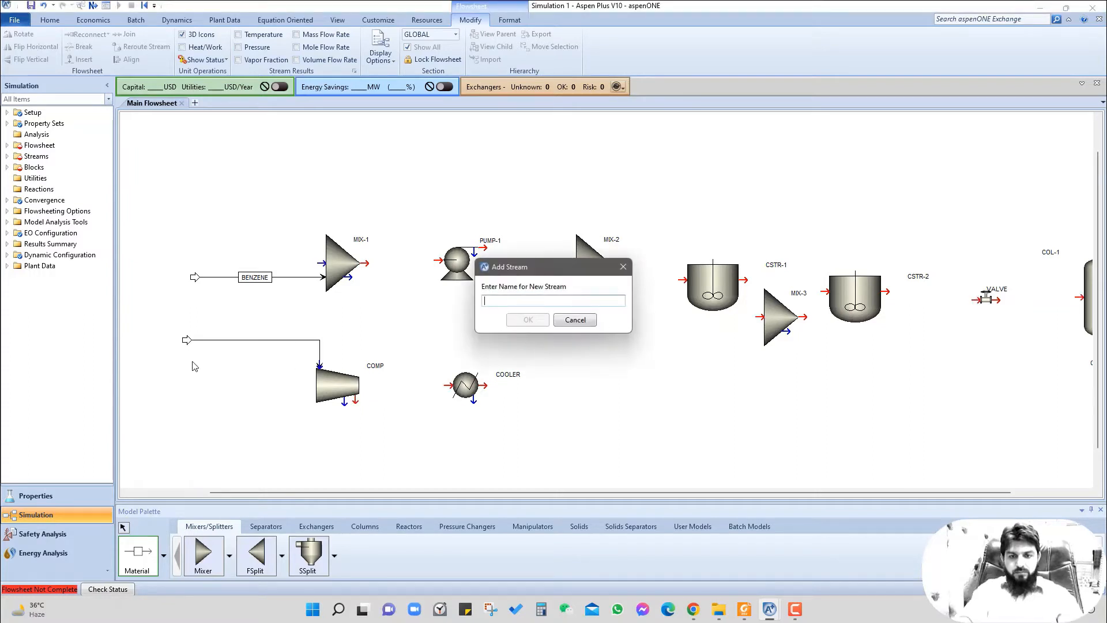
{"action": "type", "text": "ETHYLENE"}
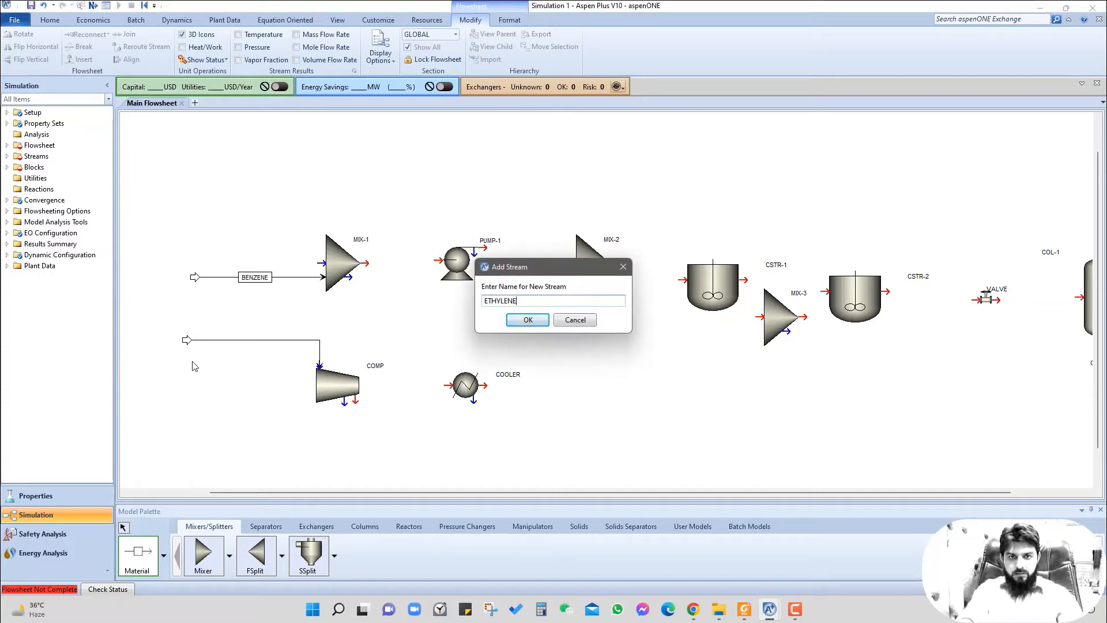
{"action": "key", "text": "Return"}
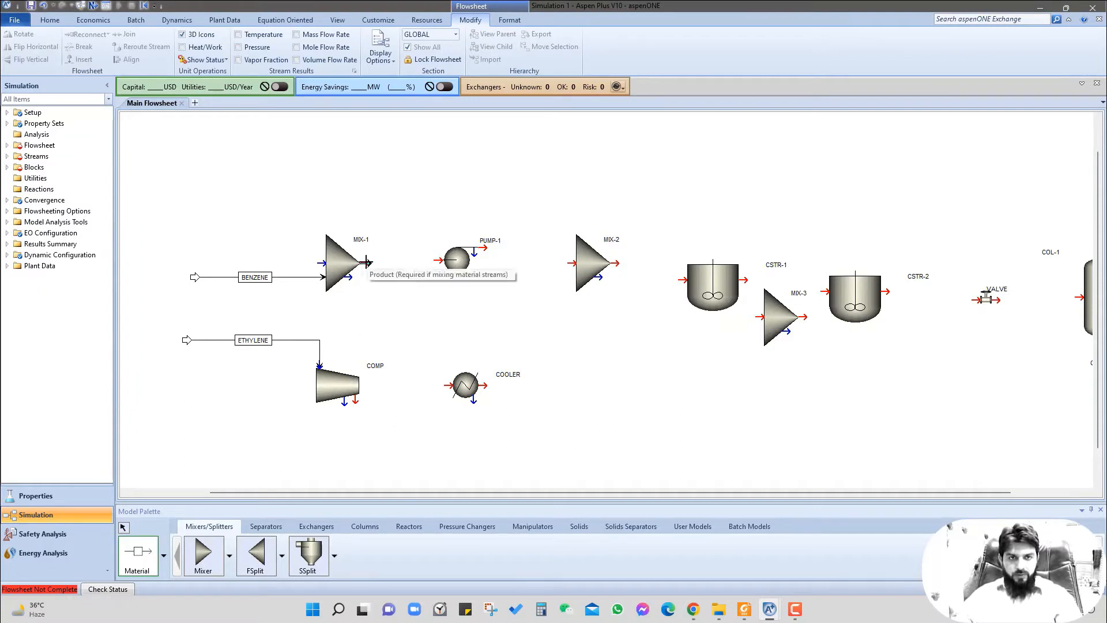
Step: Connect the MIX-1 product to the PUMP-1 feed with a material stream named 1
{"action": "left_click", "coordinate": [366, 263]}
{"action": "left_click", "coordinate": [433, 258]}
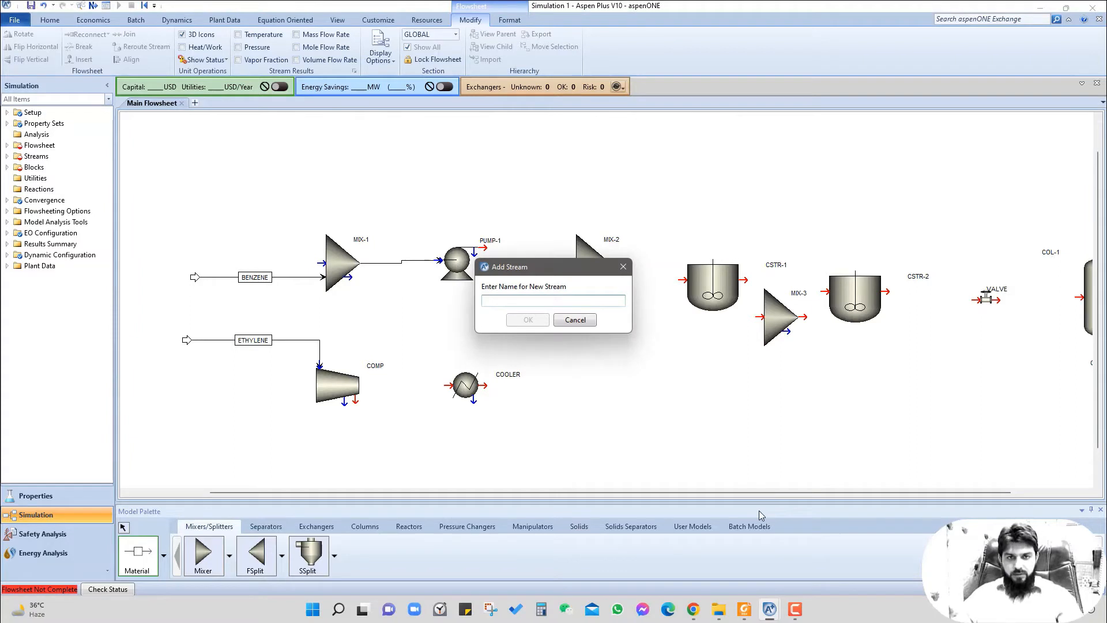
{"action": "type", "text": "1"}
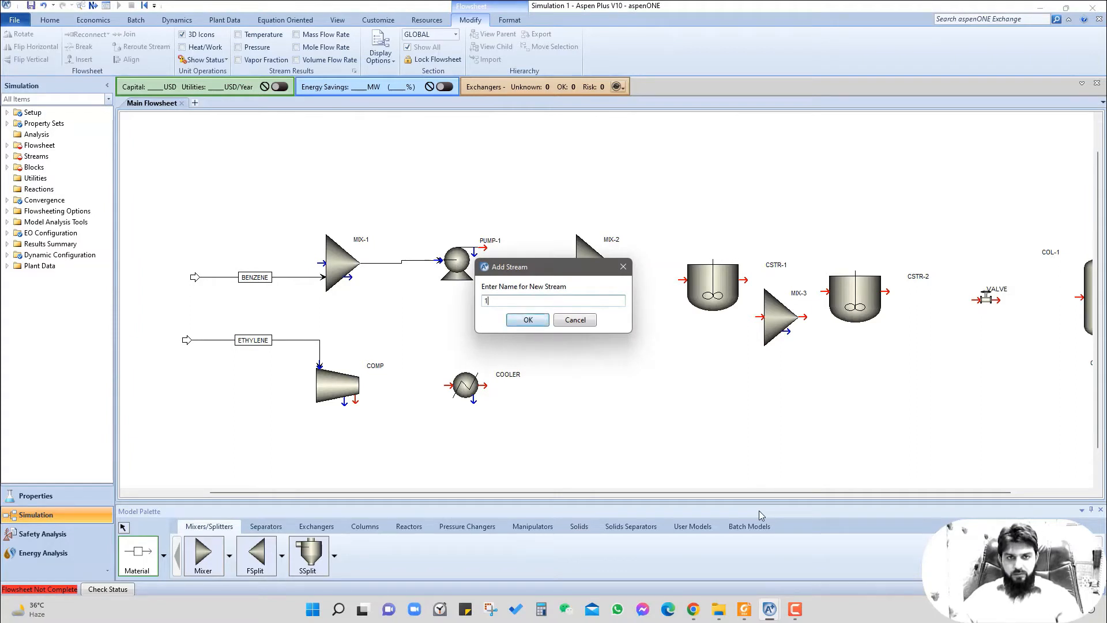
{"action": "left_click", "coordinate": [527, 320]}
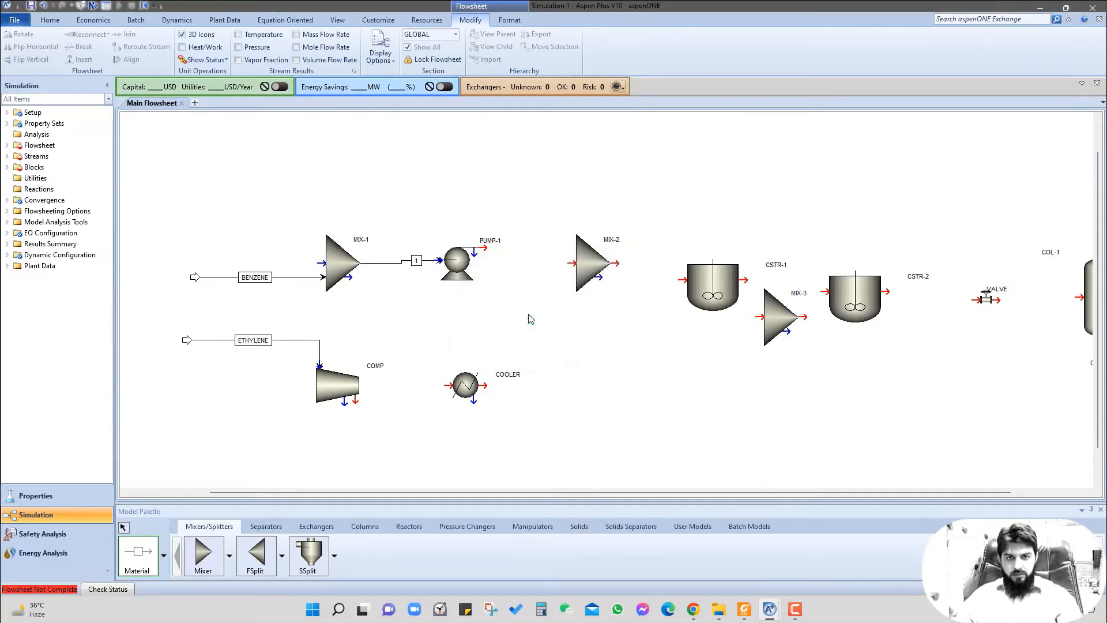
Step: Connect the PUMP-1 outlet to a MIX-2 feed with a material stream named 2
{"action": "left_click", "coordinate": [486, 250]}
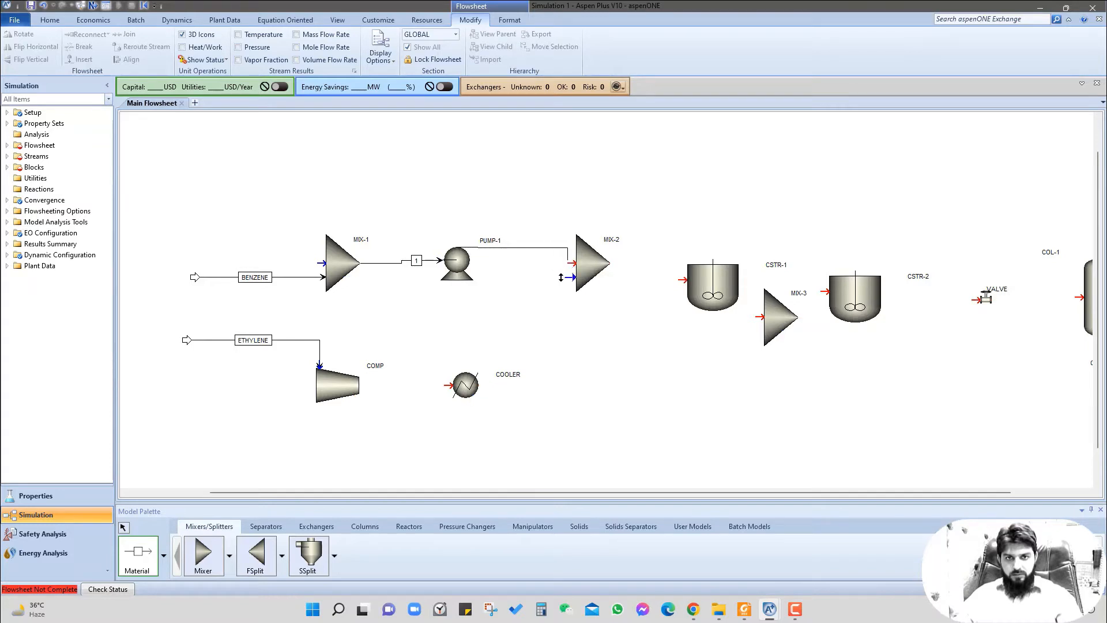
{"action": "left_click", "coordinate": [562, 279]}
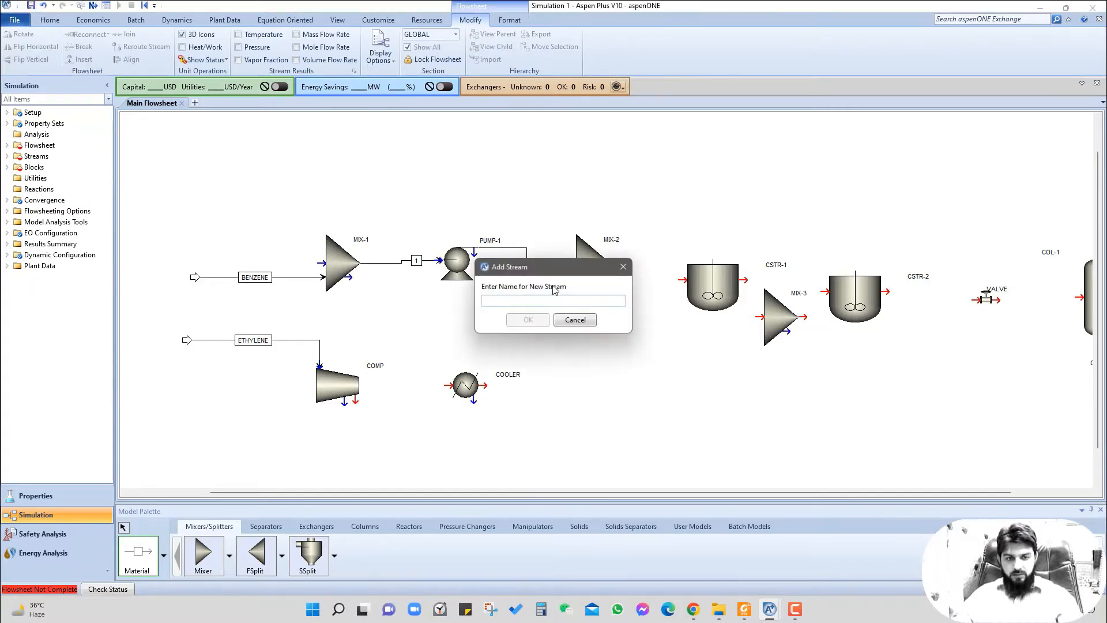
{"action": "left_click", "coordinate": [536, 320]}
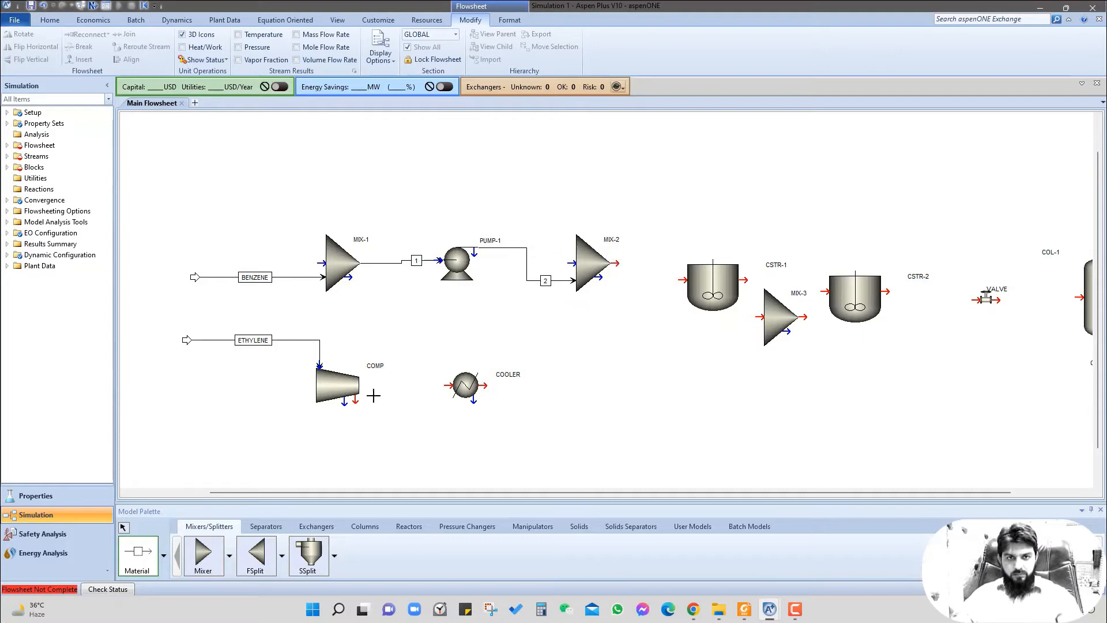
Step: Connect the COMP product to the COOLER feed with a material stream named 3
{"action": "left_click", "coordinate": [356, 399]}
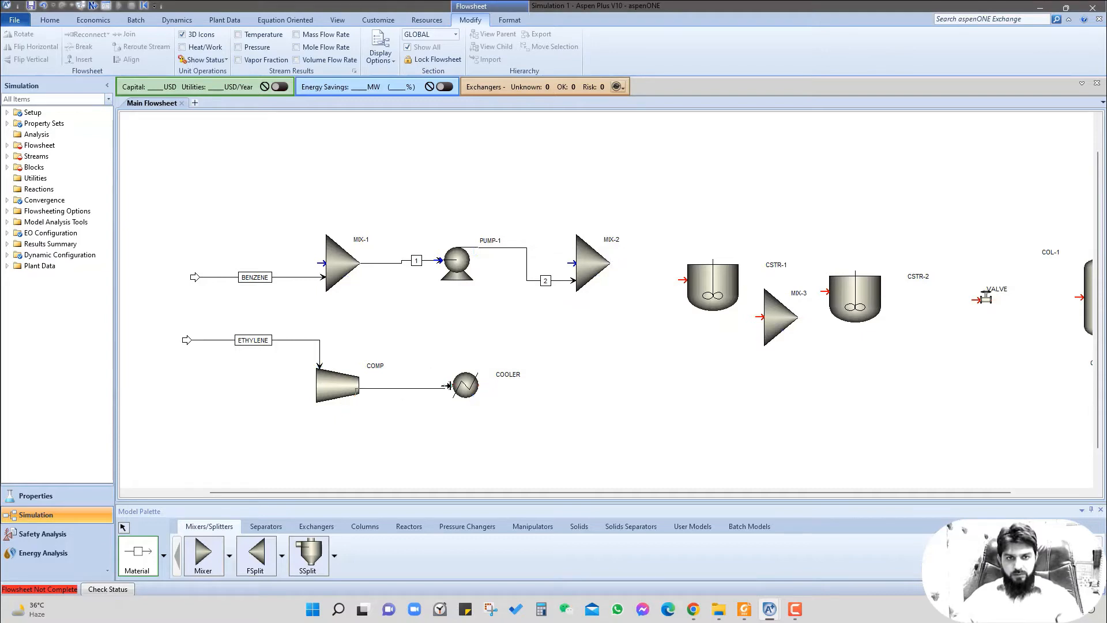
{"action": "left_click", "coordinate": [449, 385]}
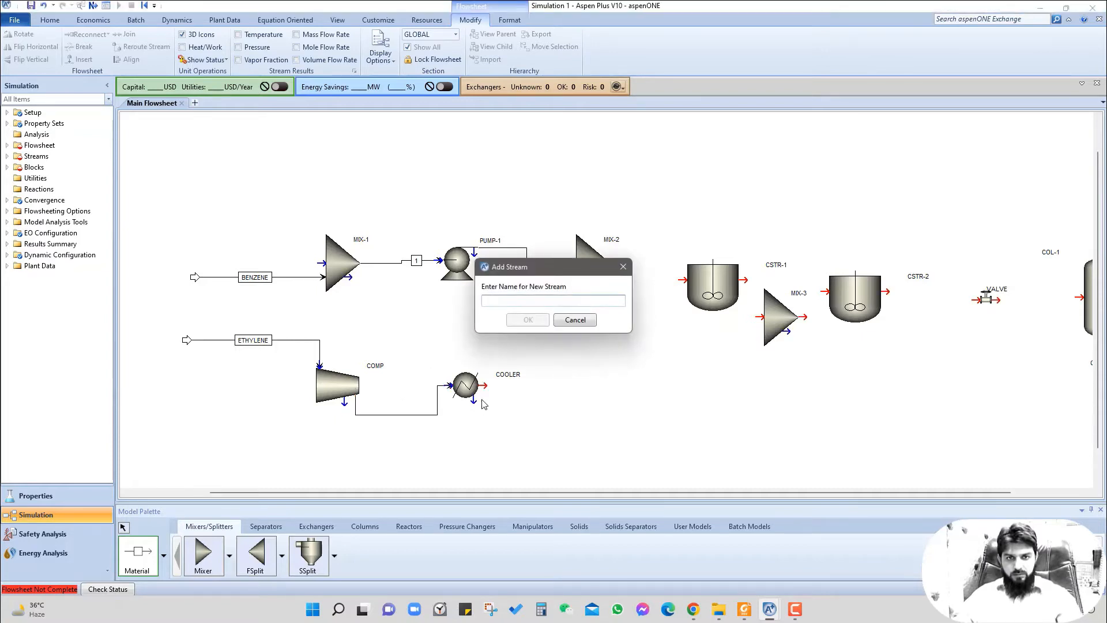
{"action": "type", "text": "3"}
{"action": "left_click", "coordinate": [534, 320]}
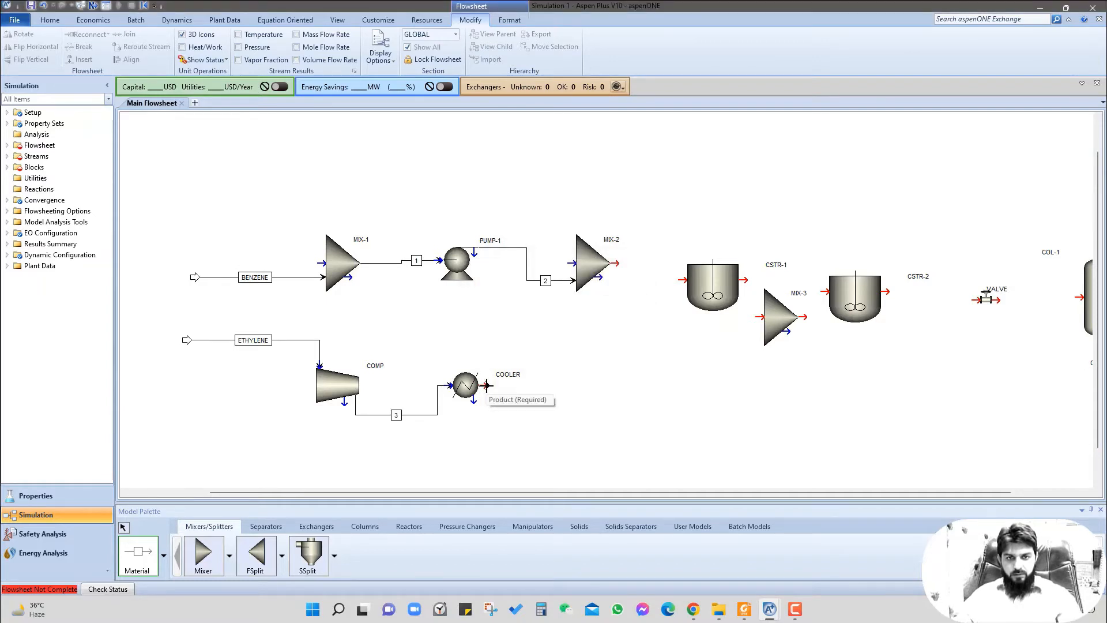
Step: Connect the COOLER product to a MIX-2 feed with a material stream named 4
{"action": "left_click", "coordinate": [487, 386]}
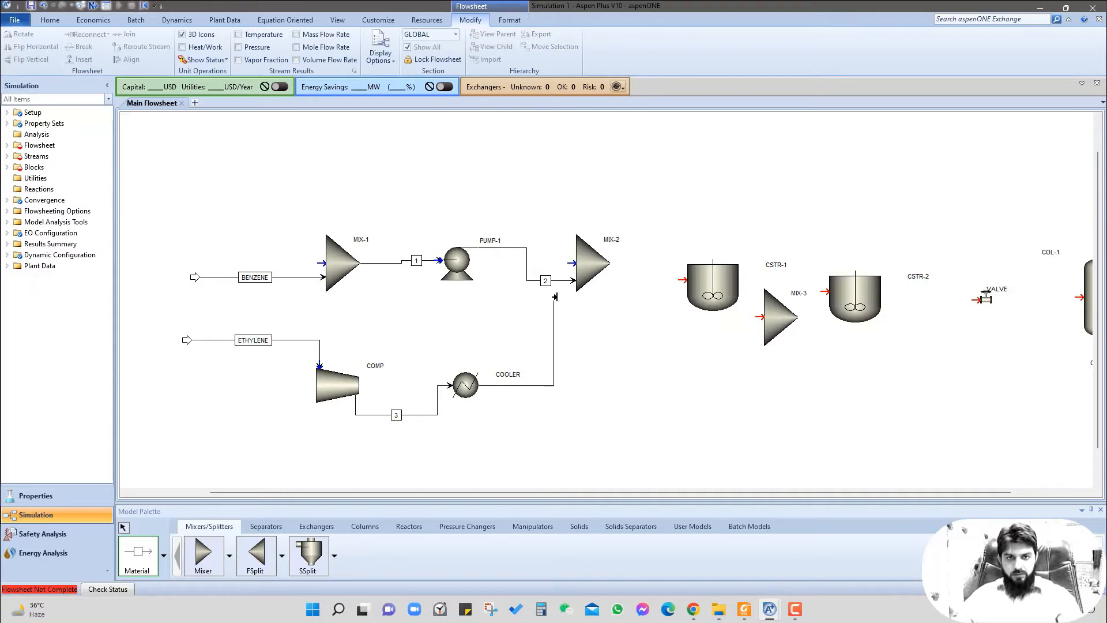
{"action": "left_click", "coordinate": [568, 262]}
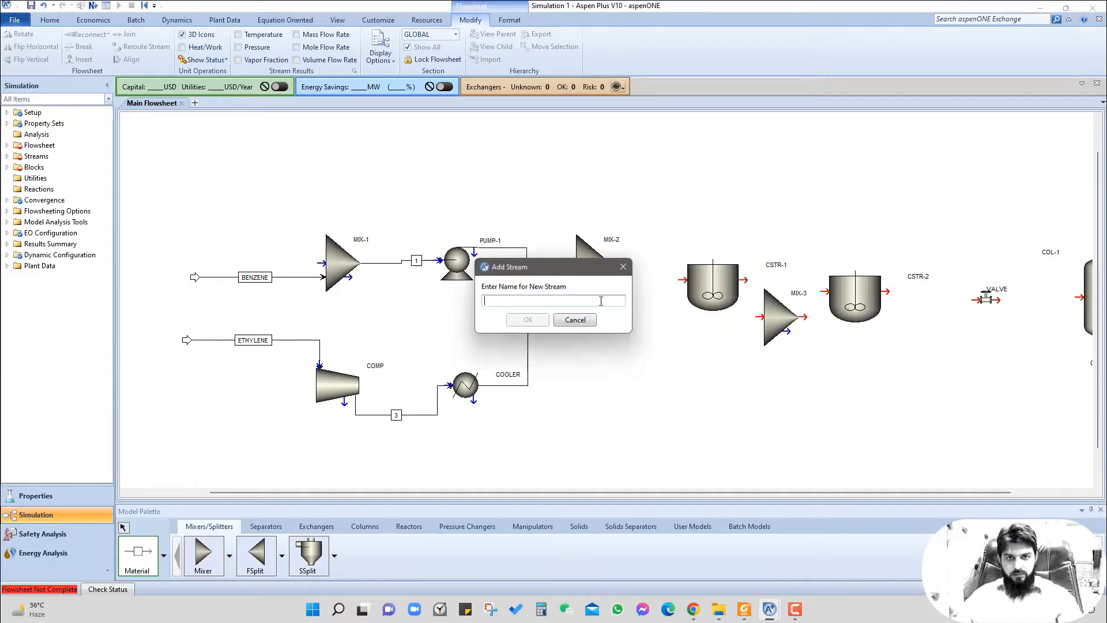
{"action": "type", "text": "4"}
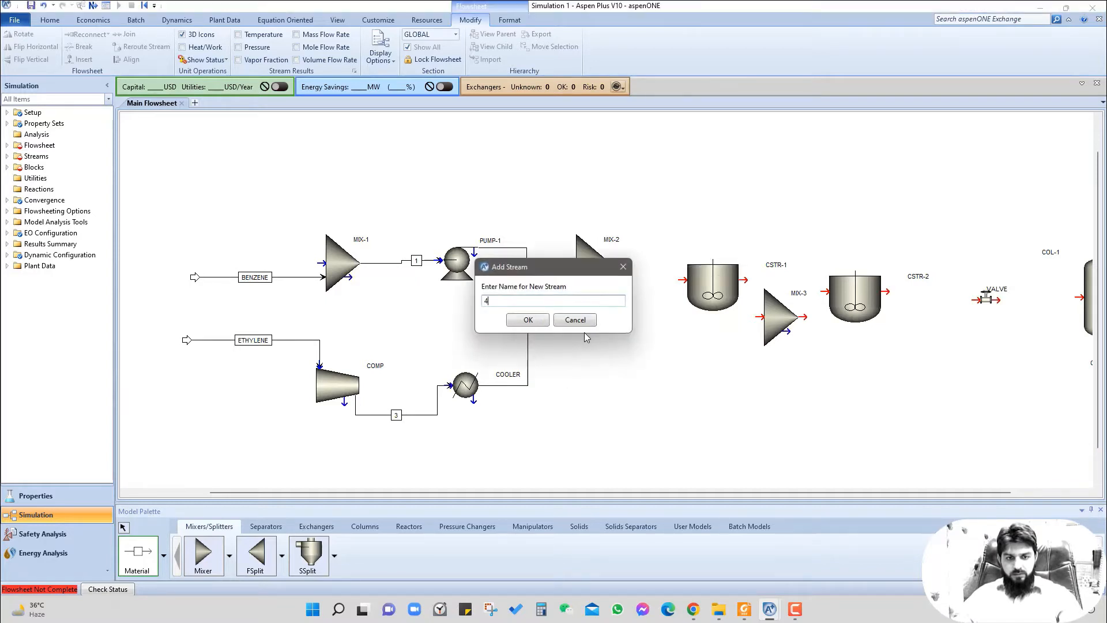
{"action": "left_click", "coordinate": [528, 319]}
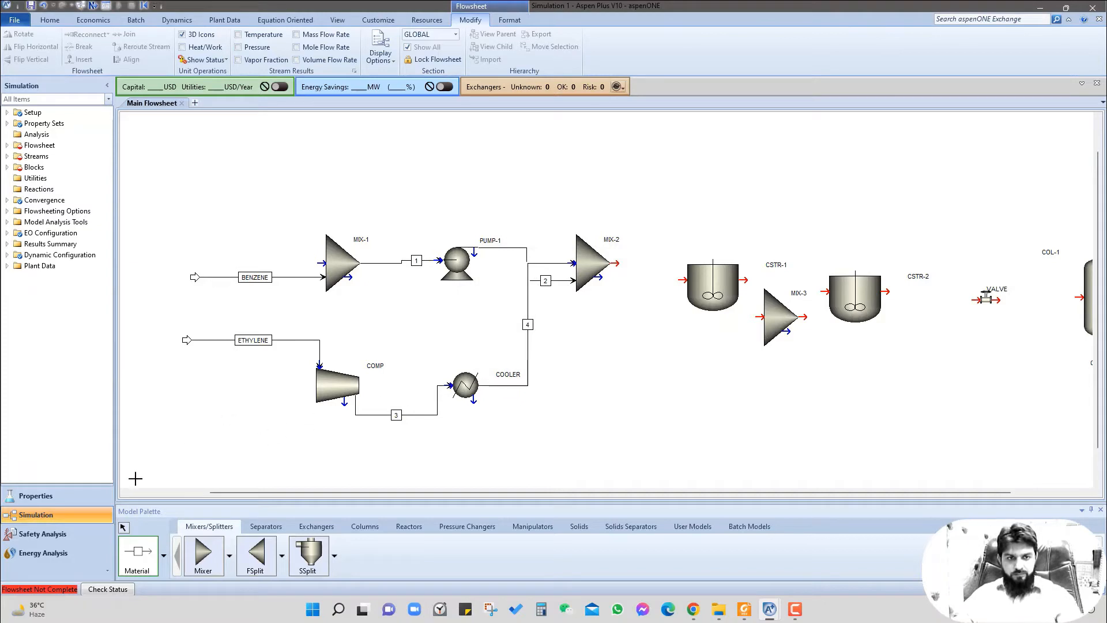
Step: Connect the MIX-2 product to the CSTR-1 feed with a material stream named 5
{"action": "left_click", "coordinate": [136, 550]}
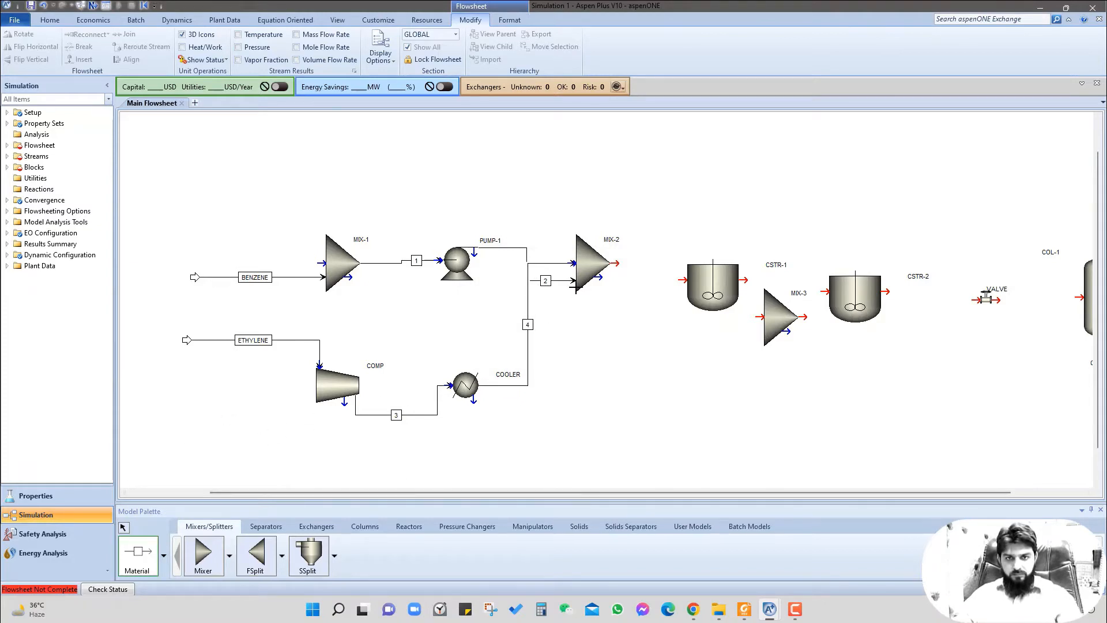
{"action": "left_click", "coordinate": [615, 263]}
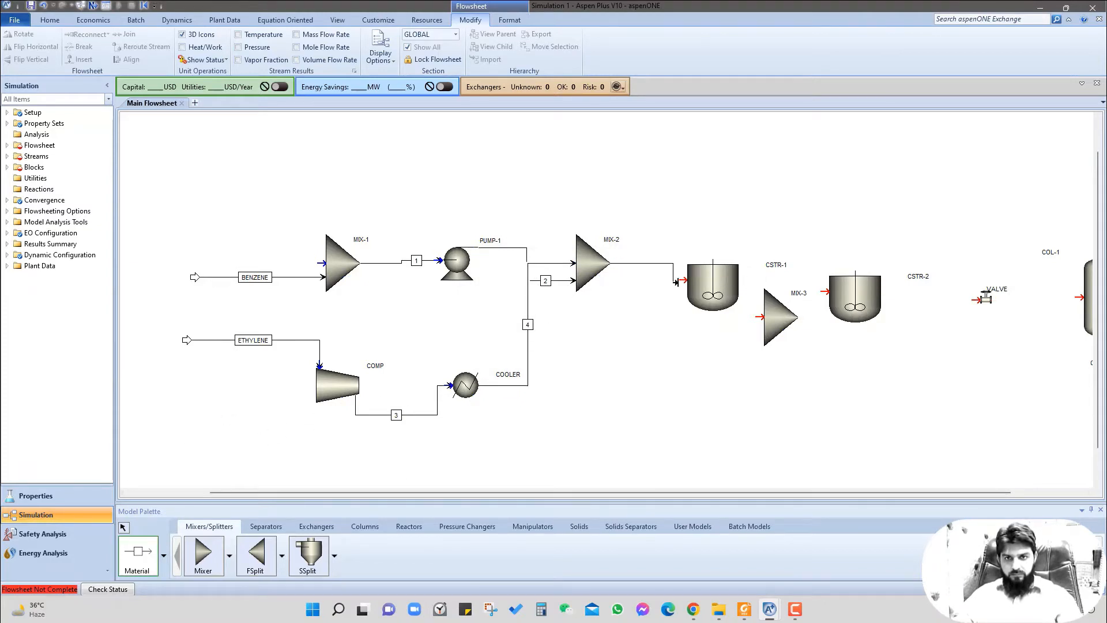
{"action": "left_click", "coordinate": [681, 281]}
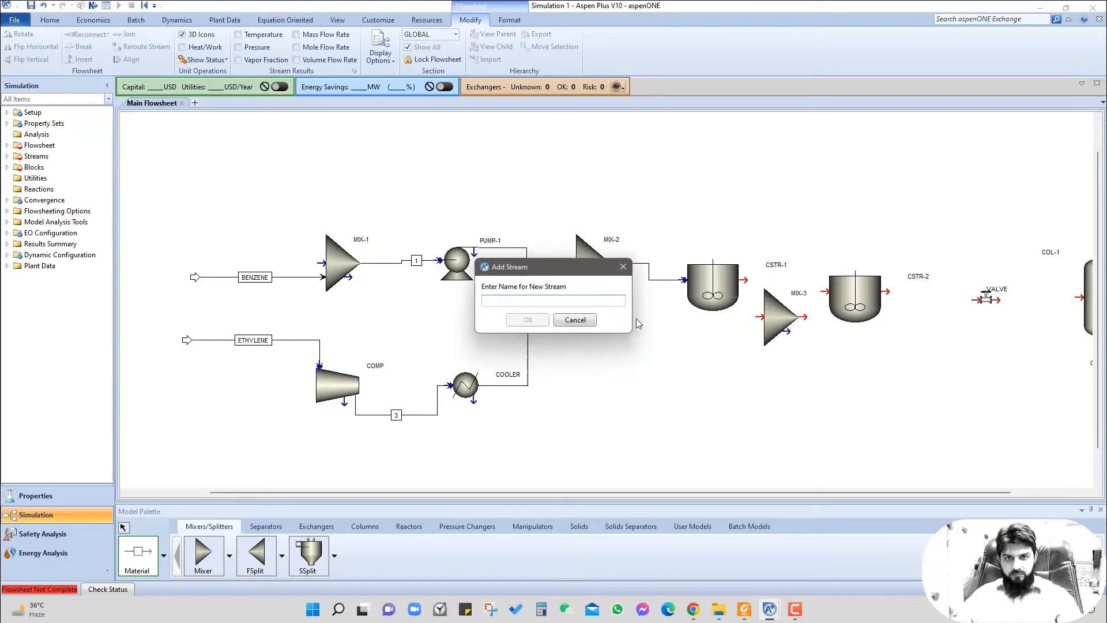
{"action": "type", "text": "5"}
{"action": "left_click", "coordinate": [544, 319]}
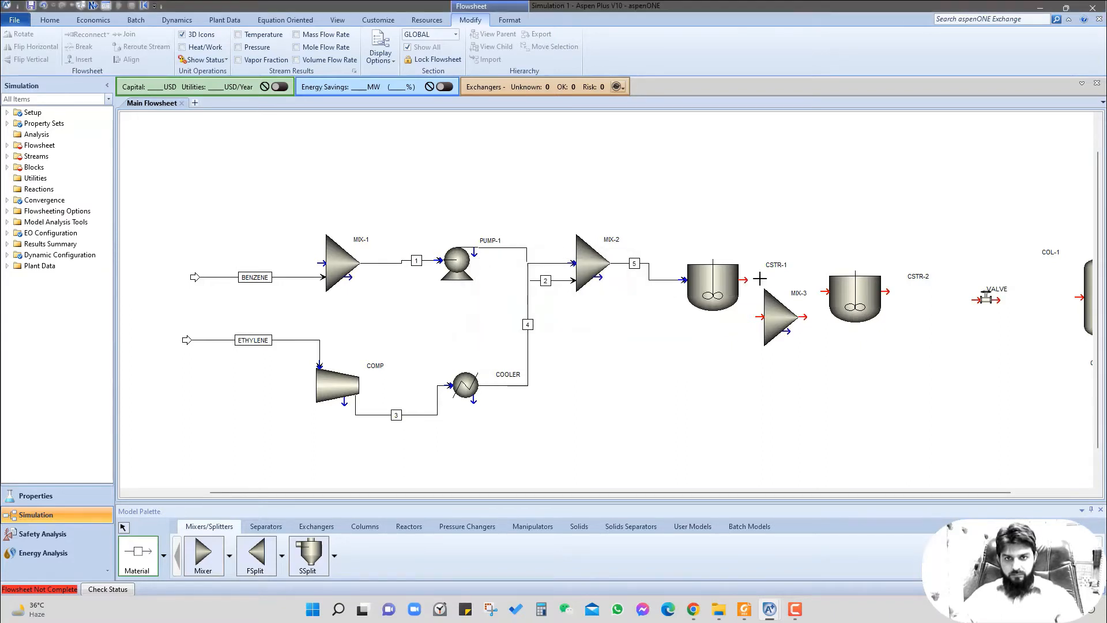
Step: Connect the CSTR-1 product to a MIX-3 feed with a material stream named 6
{"action": "left_click", "coordinate": [745, 280]}
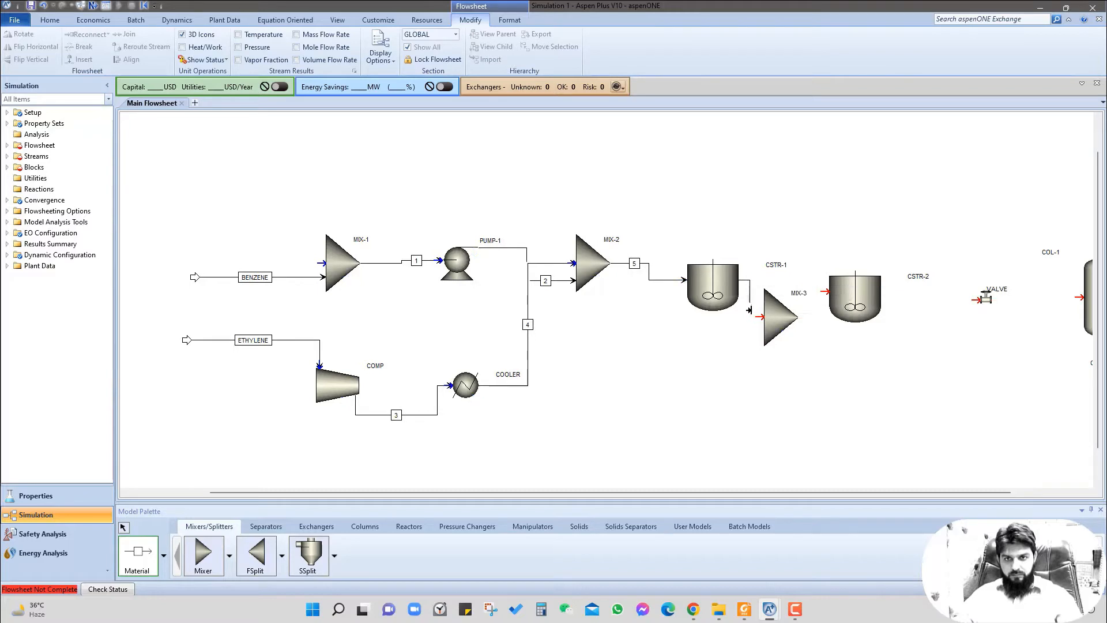
{"action": "left_click", "coordinate": [759, 317]}
{"action": "left_click", "coordinate": [754, 300]}
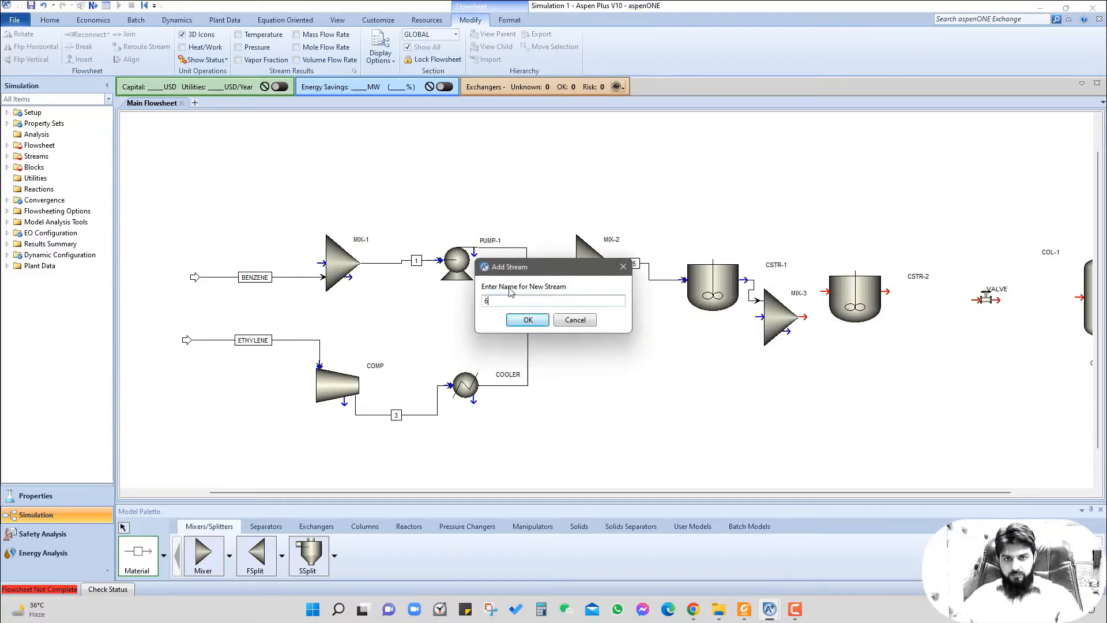
{"action": "left_click", "coordinate": [527, 320]}
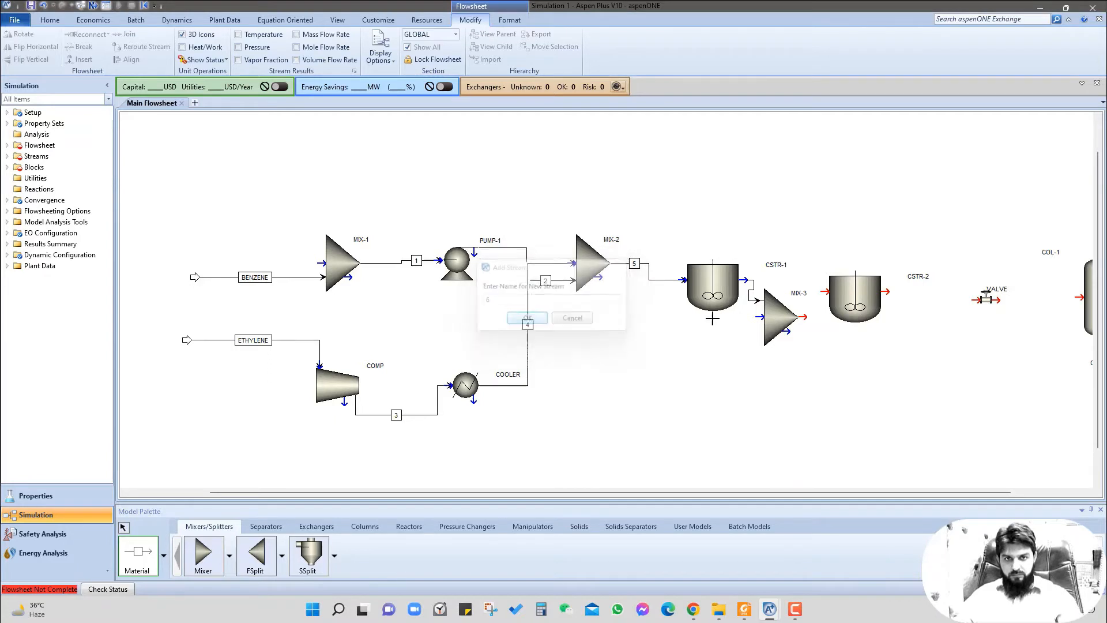
Step: Connect the MIX-3 product to the CSTR-2 feed with a material stream named 7
{"action": "left_click", "coordinate": [806, 317]}
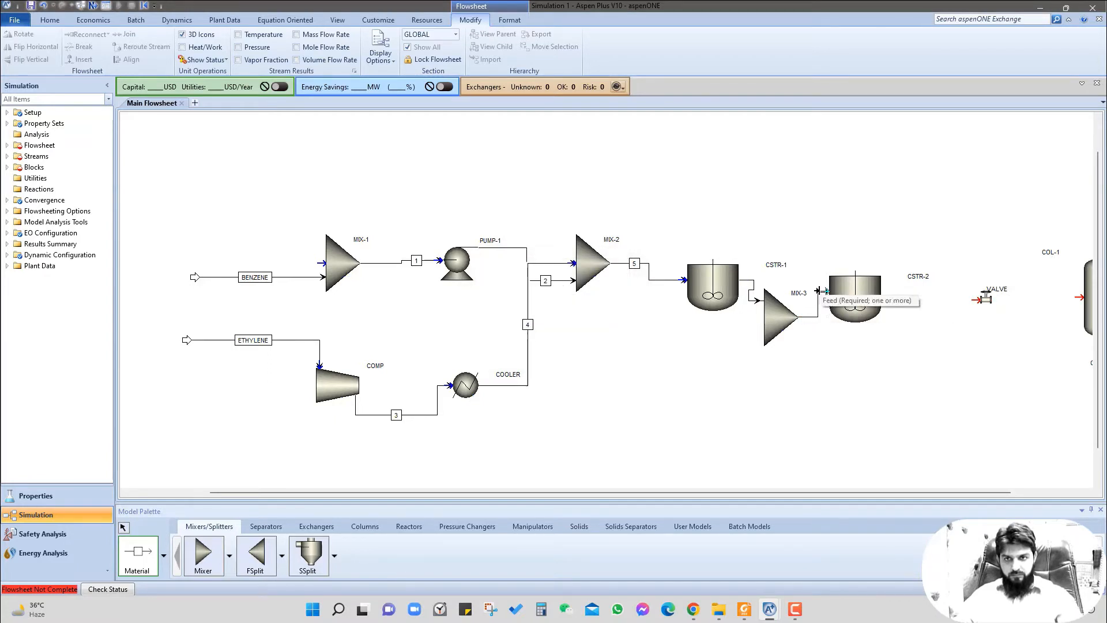
{"action": "left_click", "coordinate": [818, 291]}
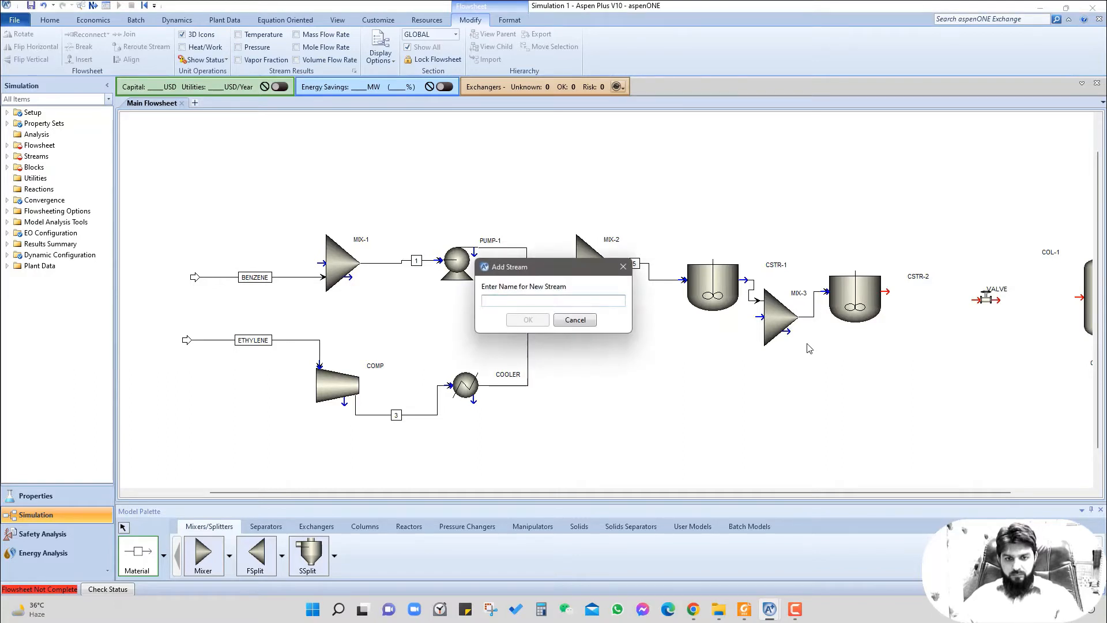
{"action": "type", "text": "7"}
{"action": "left_click", "coordinate": [529, 320]}
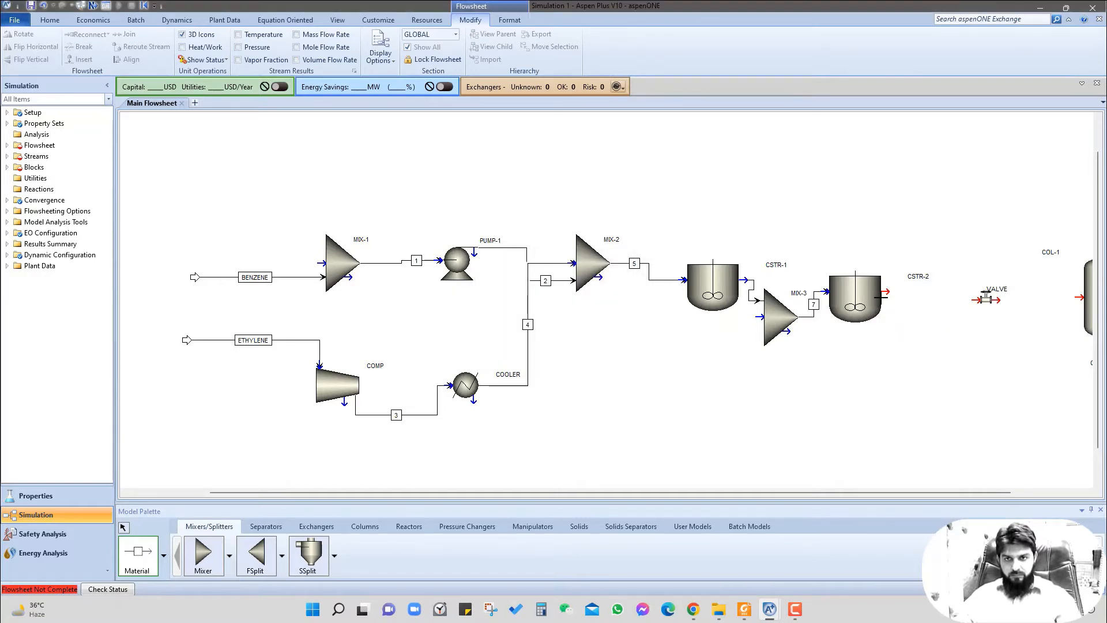
Step: Connect the CSTR-2 product to the VALVE feed with a material stream named 8
{"action": "left_click", "coordinate": [887, 291]}
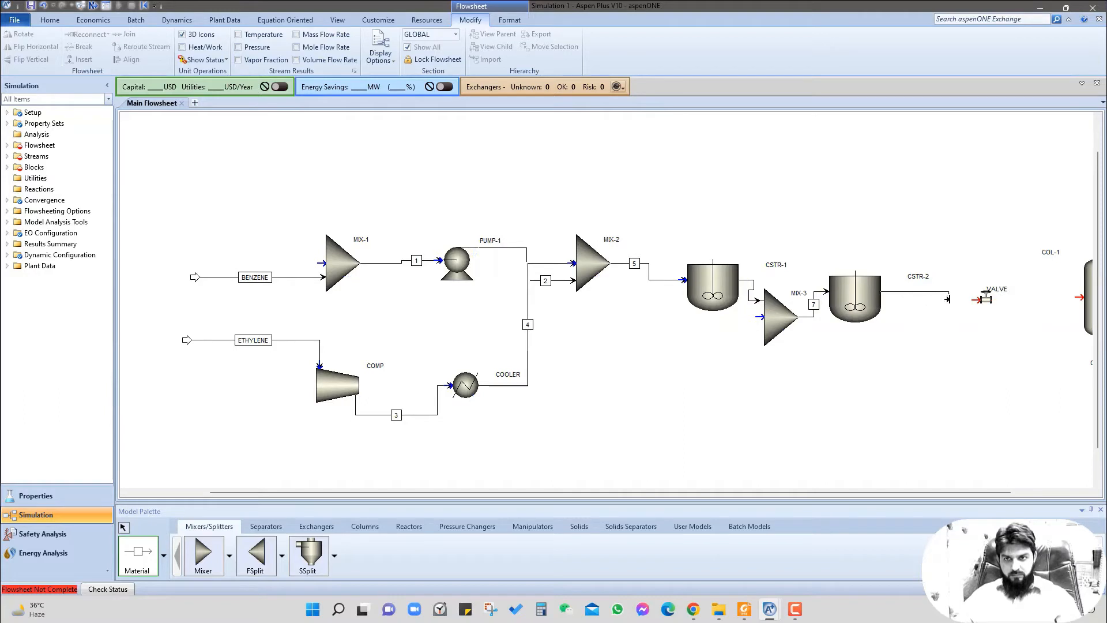
{"action": "left_click", "coordinate": [969, 299]}
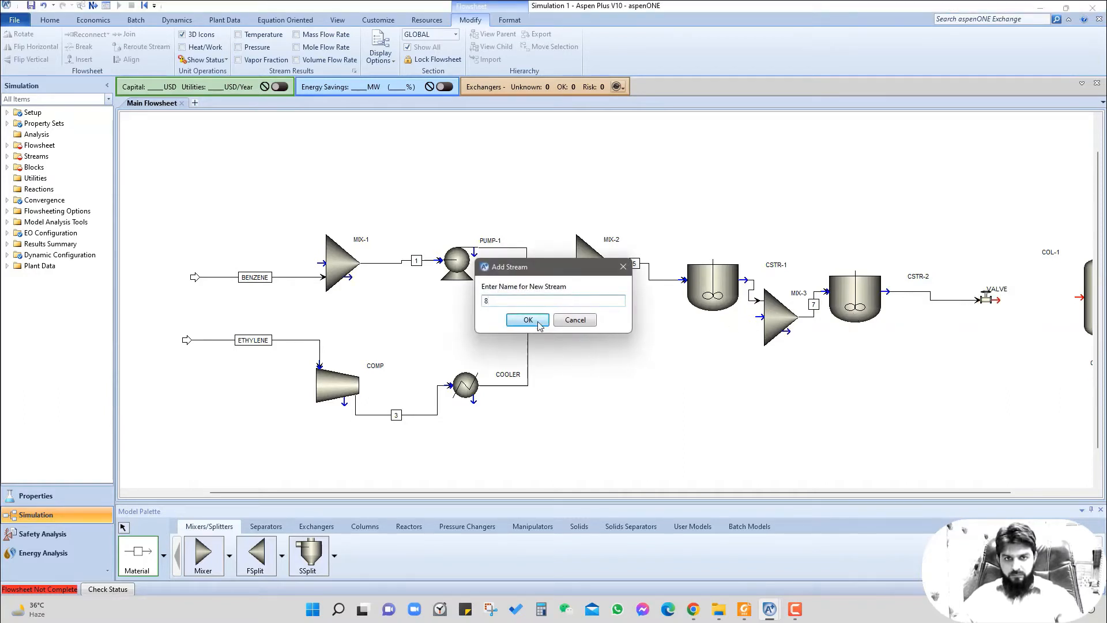
{"action": "left_click", "coordinate": [528, 320]}
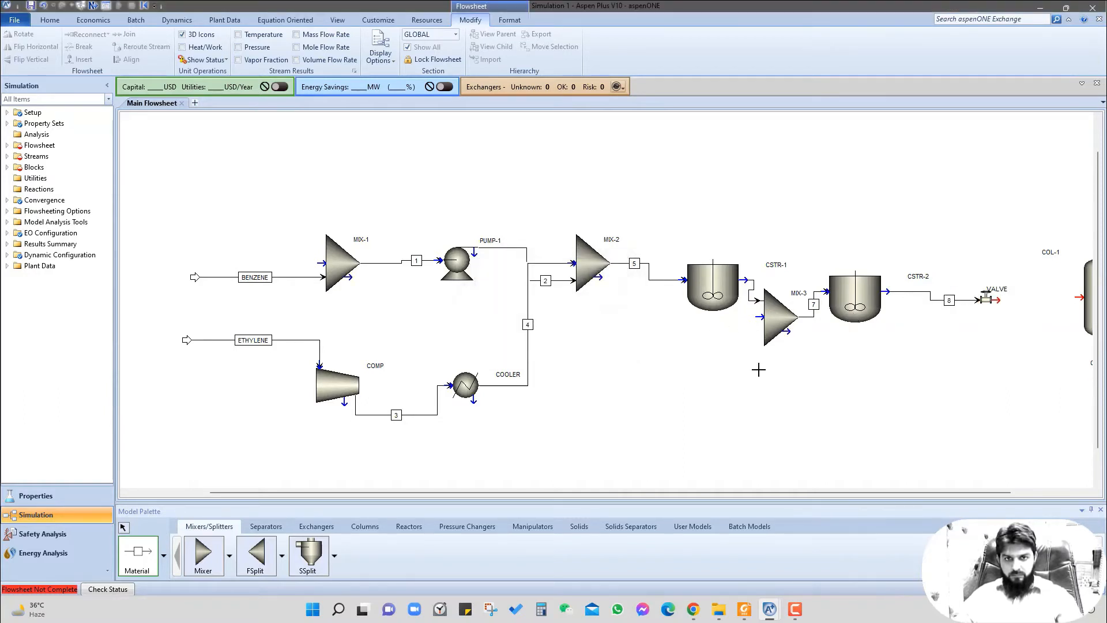
Step: Connect the VALVE product to the COL-1 feed with a material stream named 9
{"action": "left_click", "coordinate": [999, 300]}
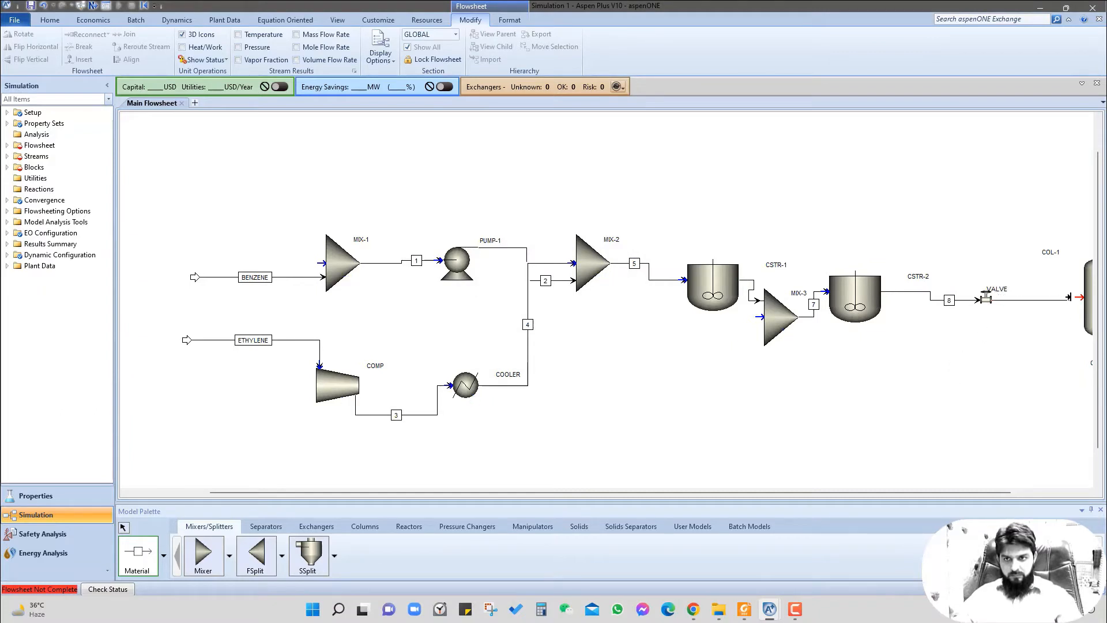
{"action": "left_click", "coordinate": [1070, 297]}
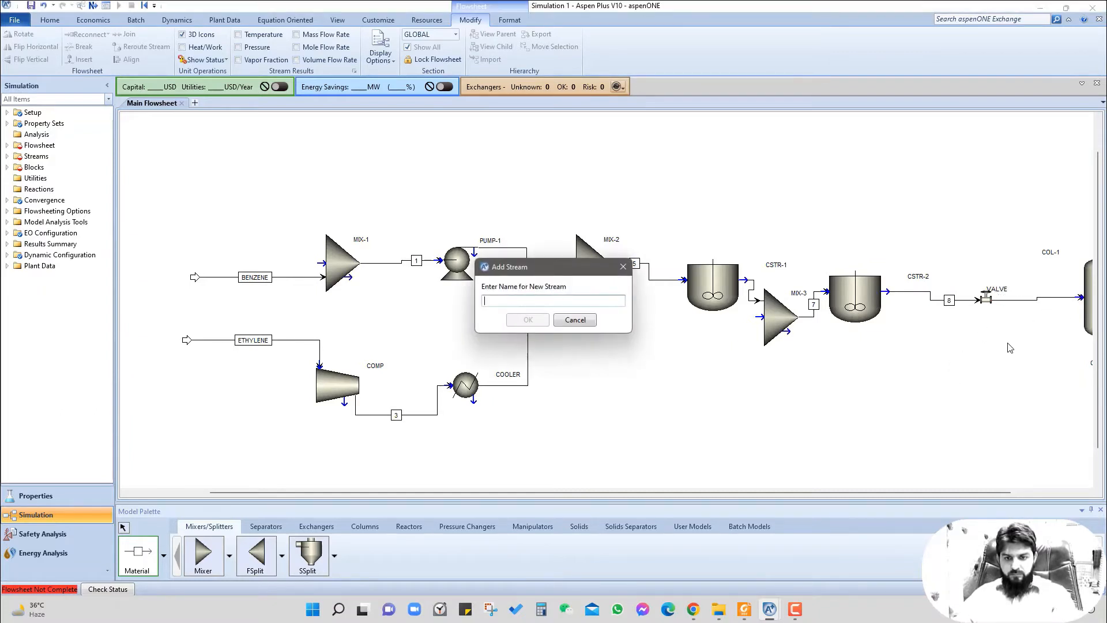
{"action": "type", "text": "9"}
{"action": "left_click", "coordinate": [528, 320]}
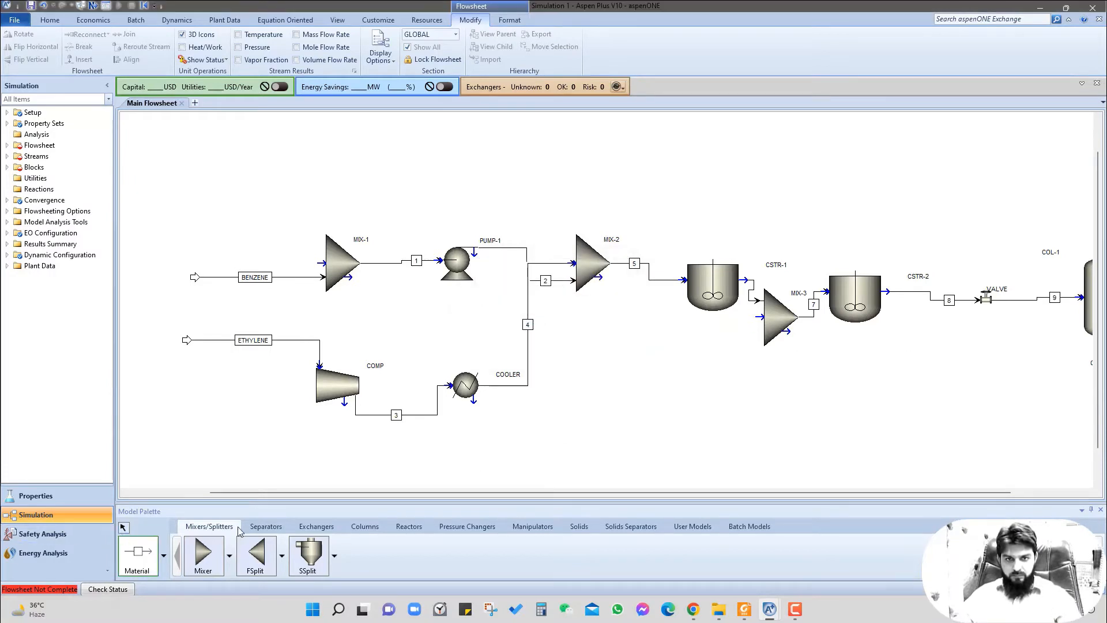
Step: Add a liquid distillate product stream named BENZ from the overhead of COL-1
{"action": "left_click_drag", "start_coordinate": [312, 493], "coordinate": [424, 501]}
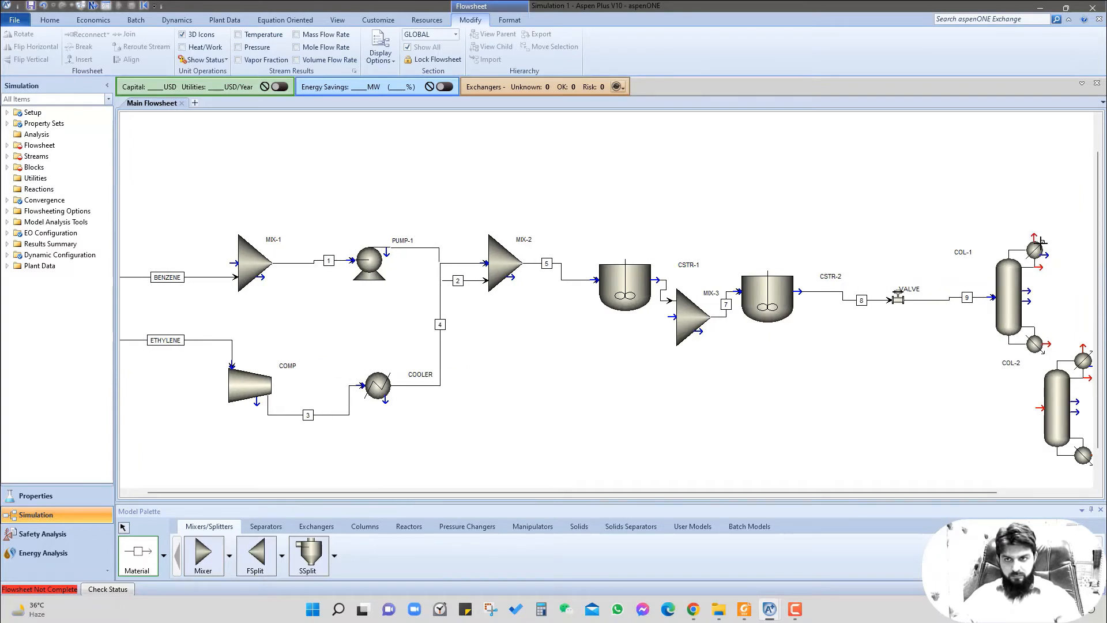
{"action": "left_click", "coordinate": [1042, 267]}
{"action": "left_click", "coordinate": [1058, 266]}
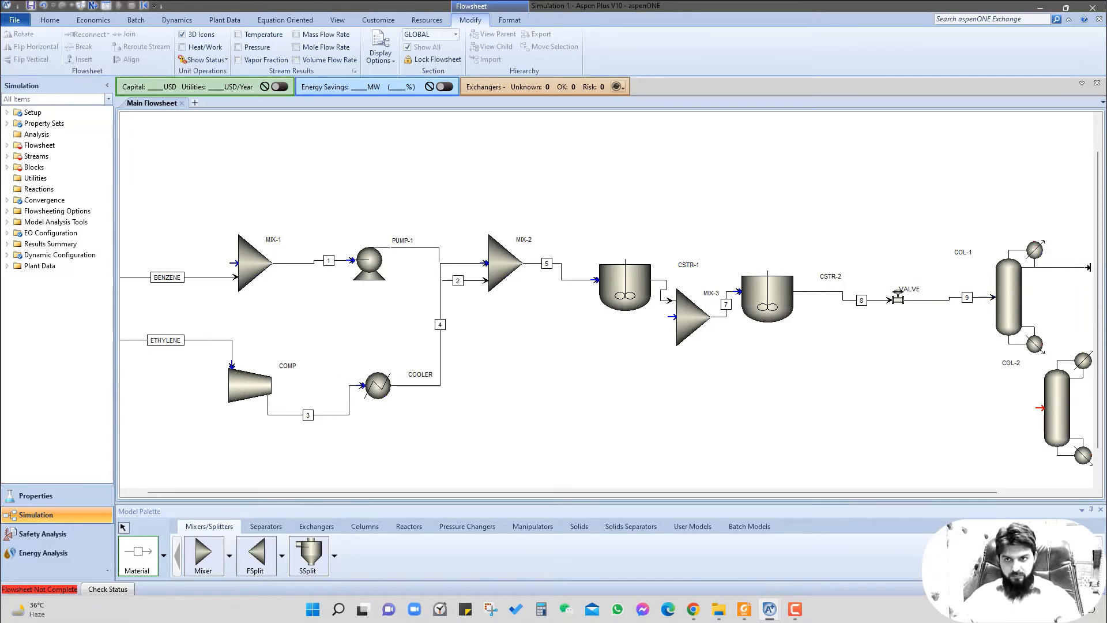
{"action": "left_click", "coordinate": [1090, 268]}
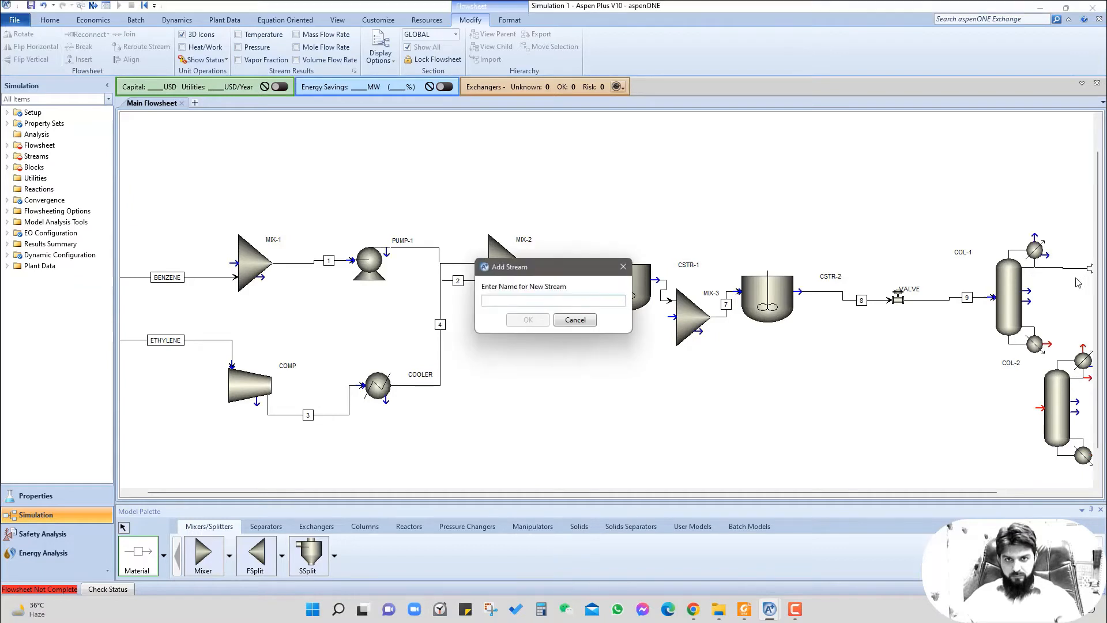
{"action": "type", "text": "BE"}
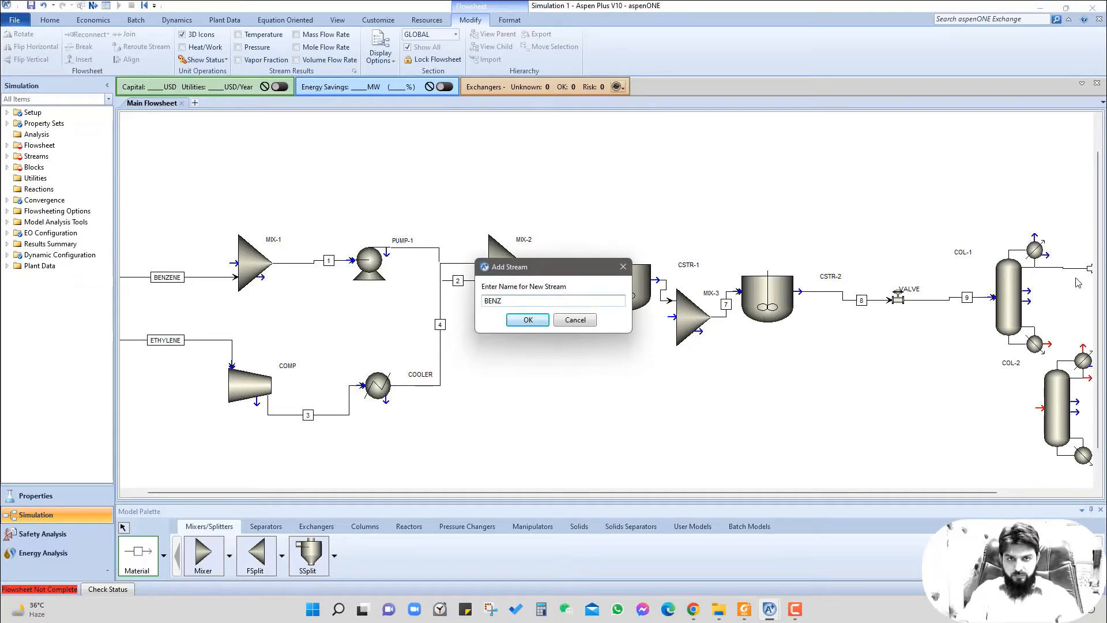
{"action": "type", "text": "NZ"}
{"action": "key", "text": "Return"}
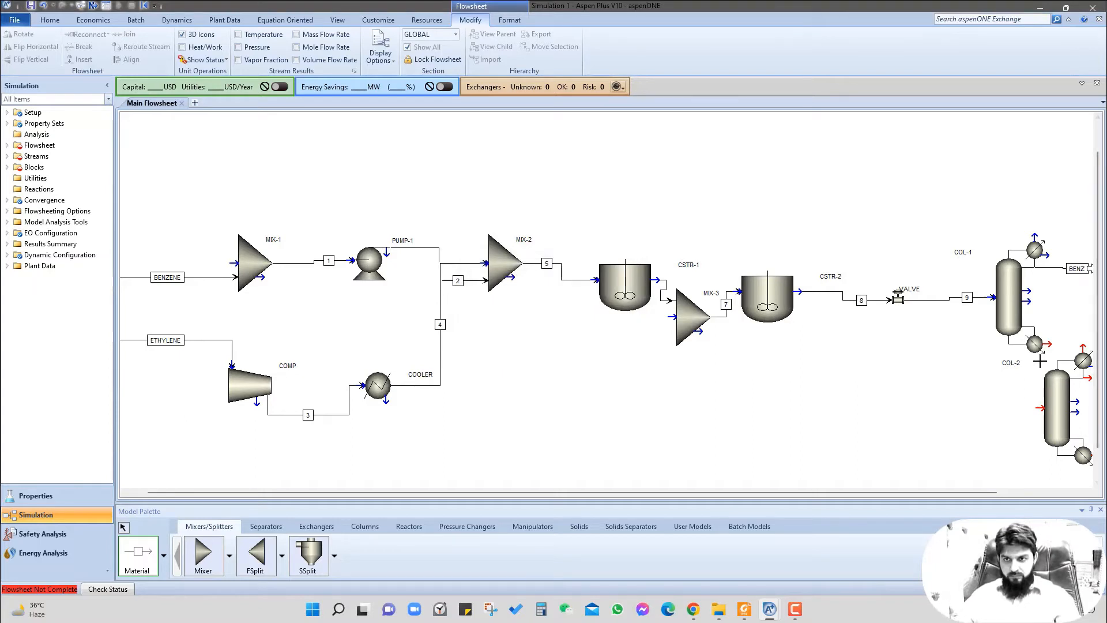
Step: Connect the COL-1 bottoms outlet to the COL-2 feed with a material stream named BOTTOM
{"action": "left_click", "coordinate": [1049, 344]}
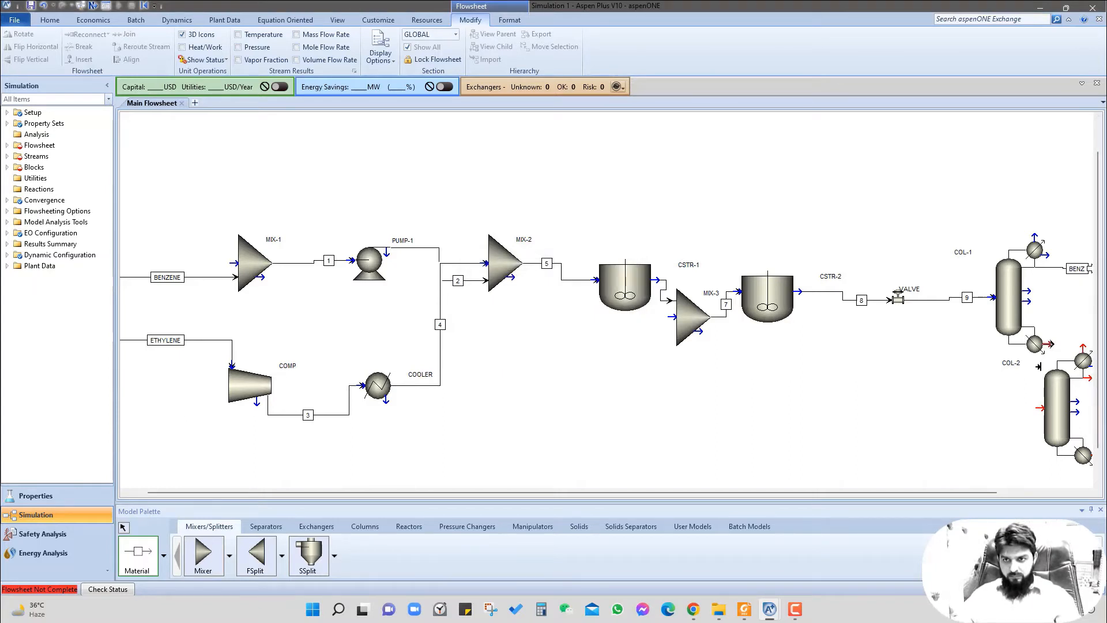
{"action": "left_click", "coordinate": [1035, 407]}
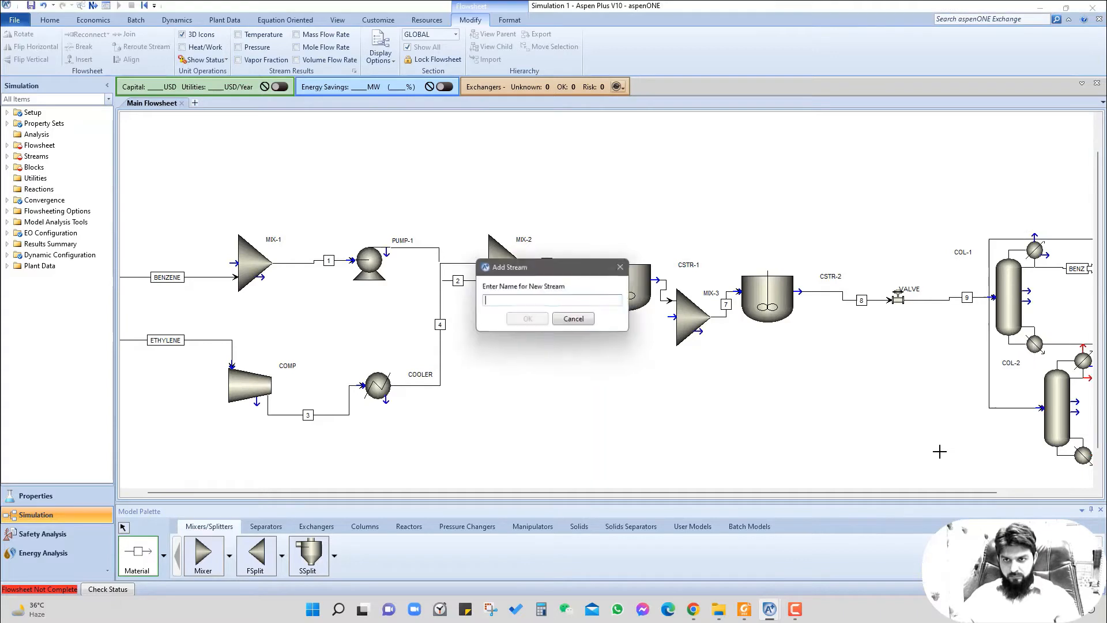
{"action": "type", "text": "BOTTOM"}
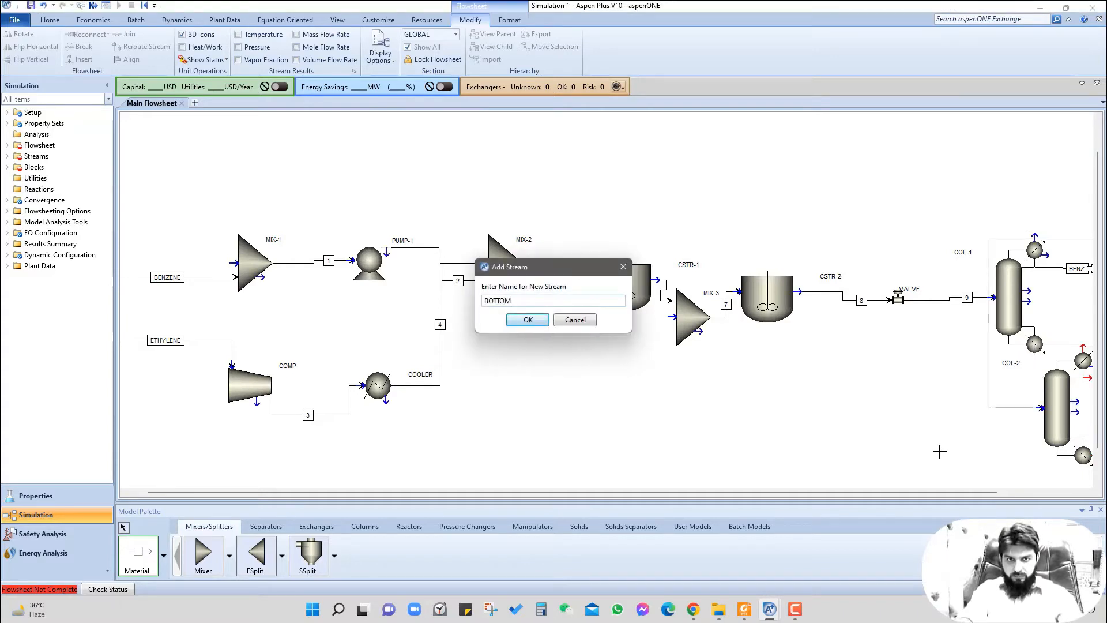
{"action": "key", "text": "Return"}
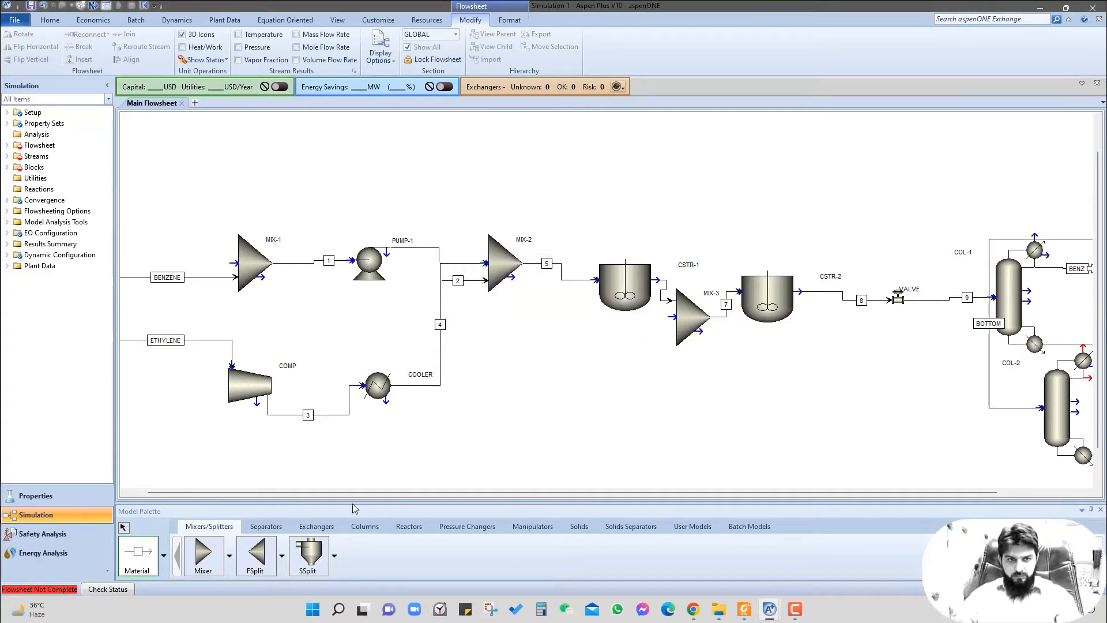
Step: Add a liquid distillate product stream named EB from the overhead of COL-2
{"action": "left_click_drag", "start_coordinate": [377, 495], "coordinate": [534, 509]}
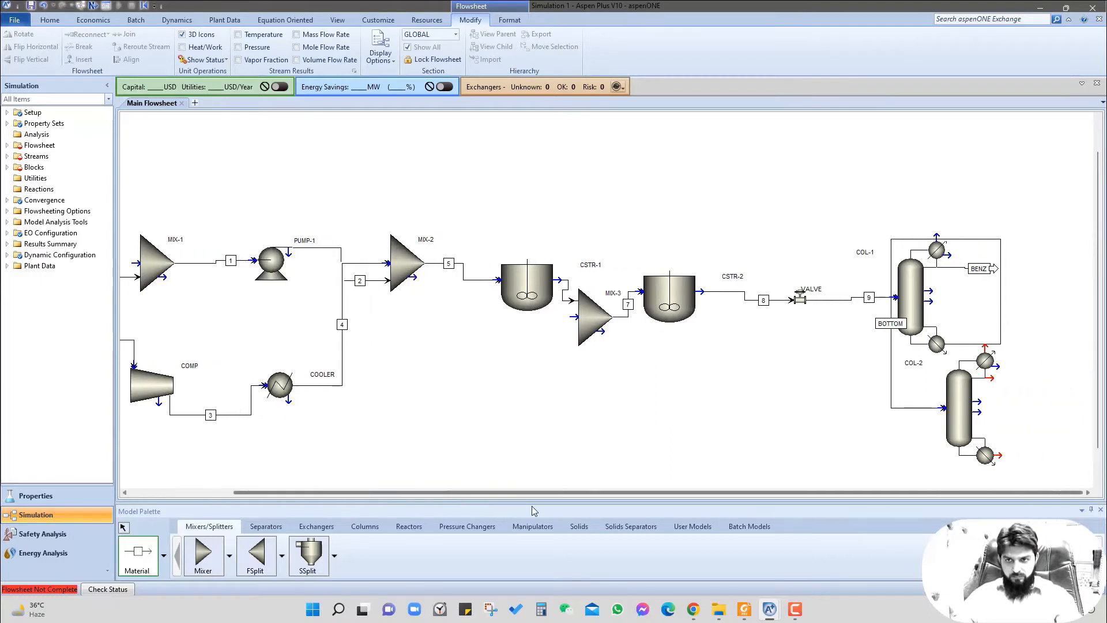
{"action": "left_click", "coordinate": [994, 378]}
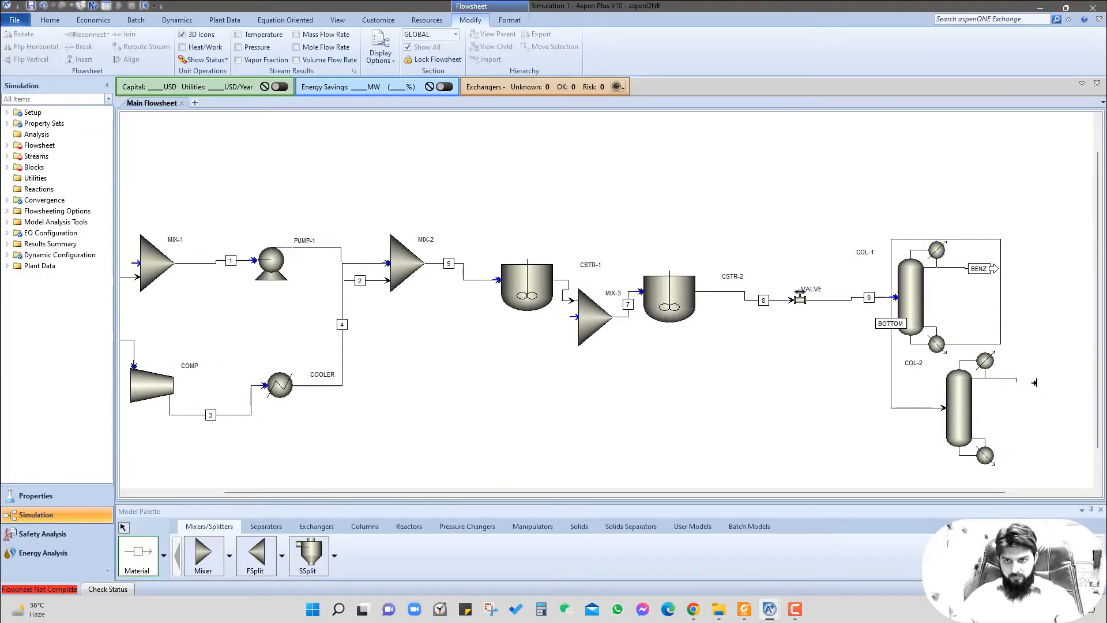
{"action": "left_click", "coordinate": [1079, 377]}
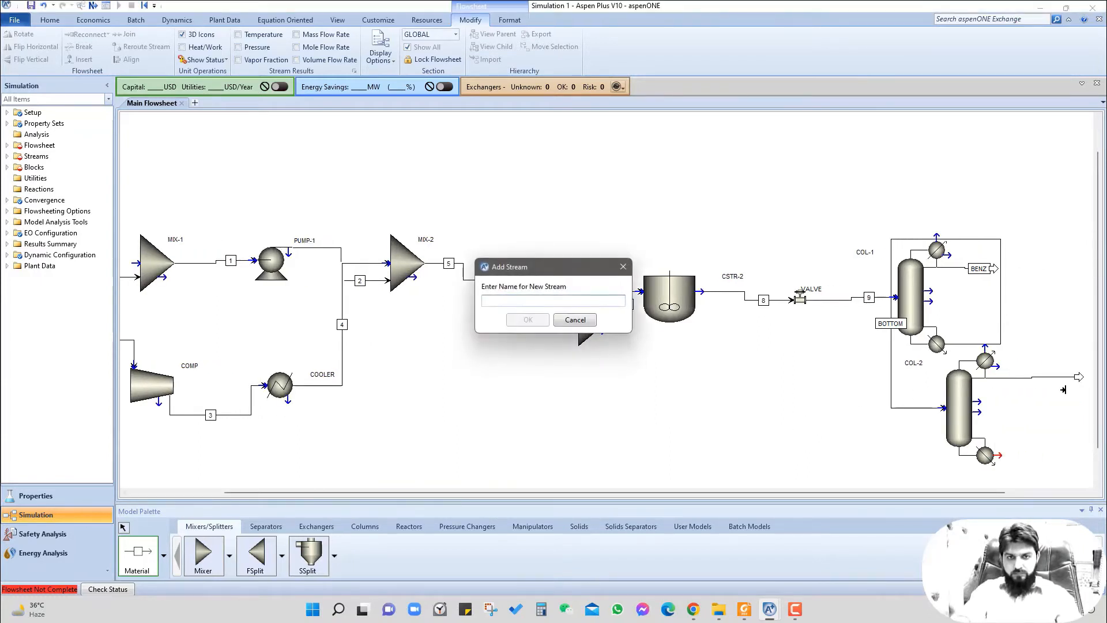
{"action": "type", "text": "EB"}
{"action": "key", "text": "Return"}
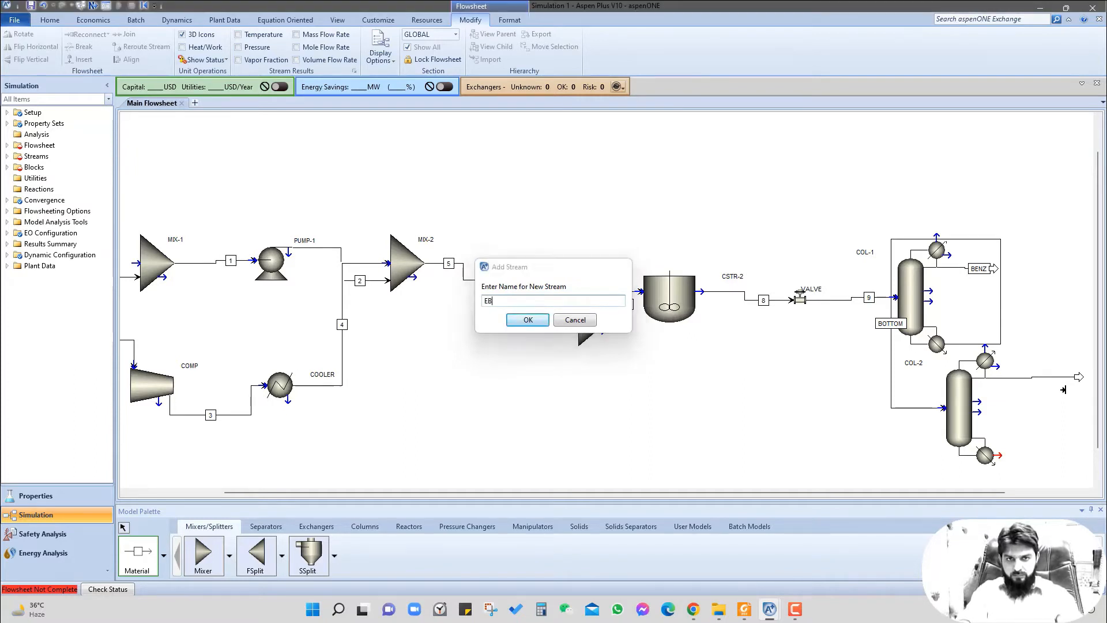
Step: Add a bottoms product stream named DEB from COL-2 and leave stream insertion mode
{"action": "left_click", "coordinate": [1001, 456]}
{"action": "left_click", "coordinate": [1078, 454]}
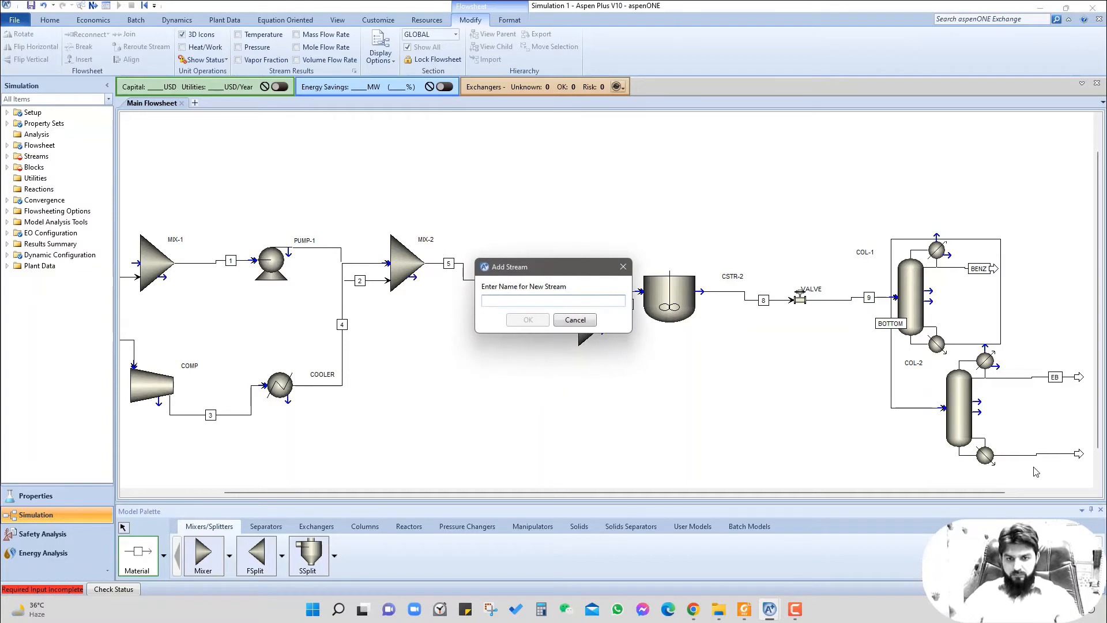
{"action": "type", "text": "DEB"}
{"action": "key", "text": "Return"}
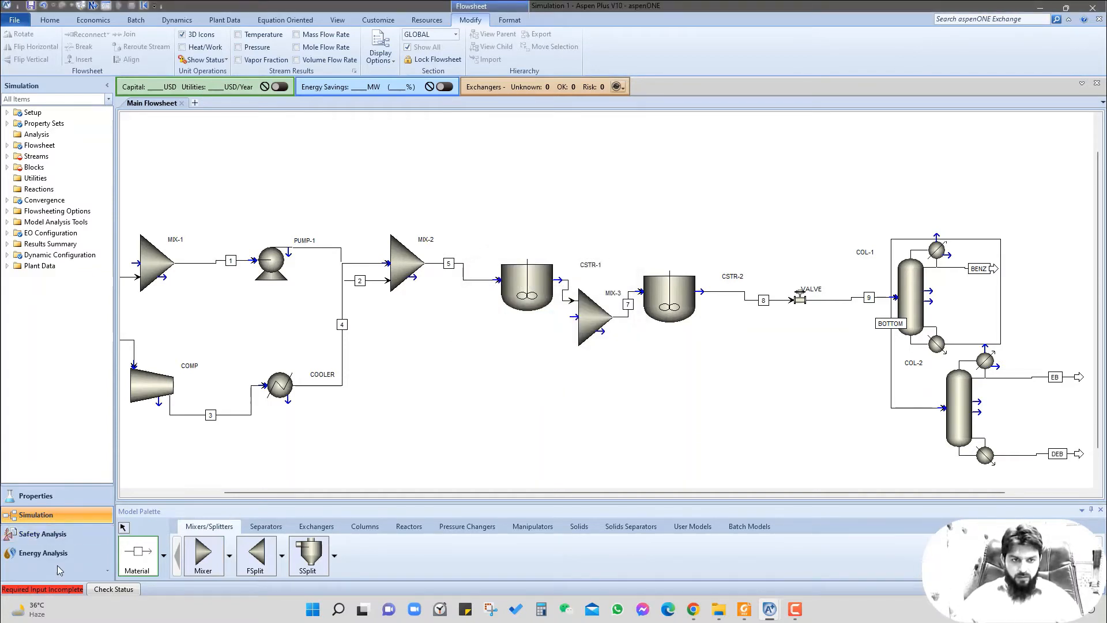
{"action": "left_click", "coordinate": [123, 527]}
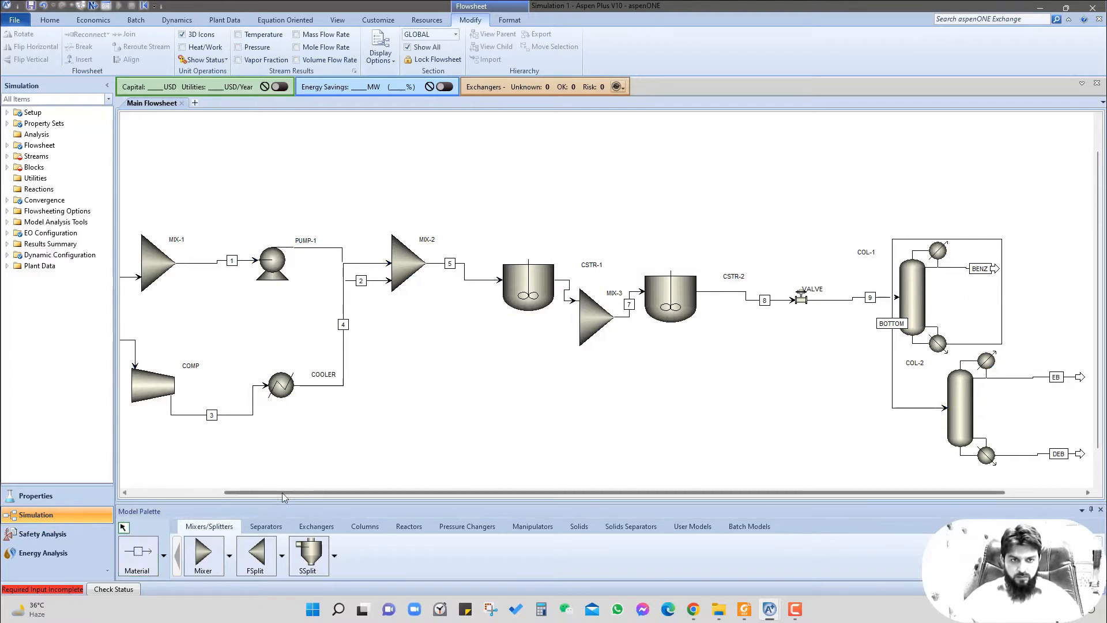
Step: Select the entire flowsheet from the feed streams to the columns and align all of its blocks
{"action": "left_click_drag", "start_coordinate": [282, 493], "coordinate": [194, 511]}
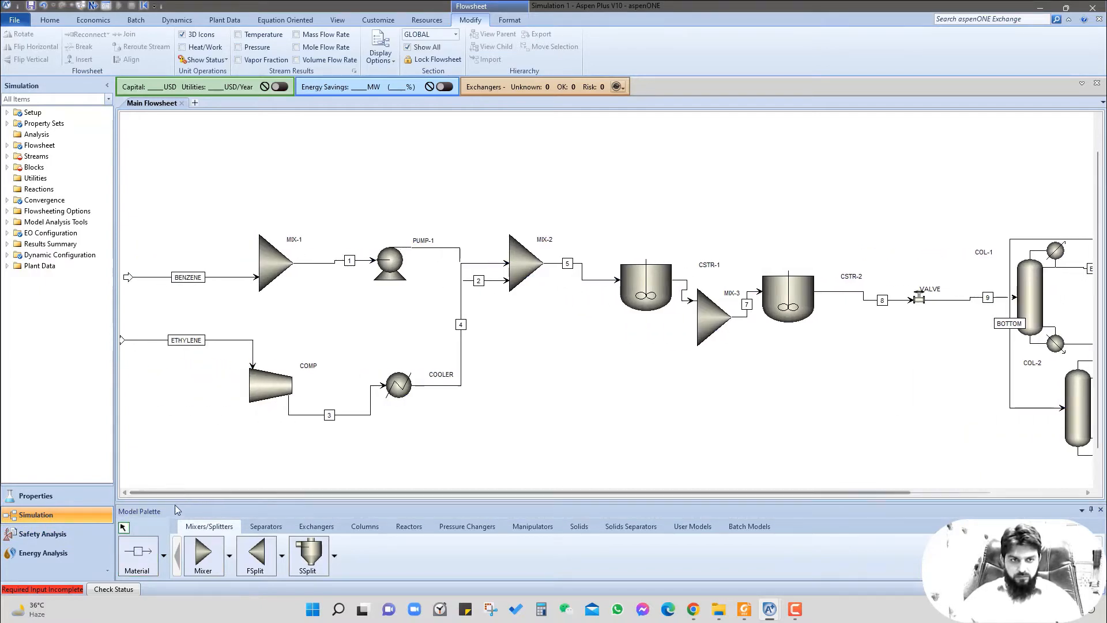
{"action": "left_click", "coordinate": [124, 493]}
{"action": "left_click", "coordinate": [124, 493]}
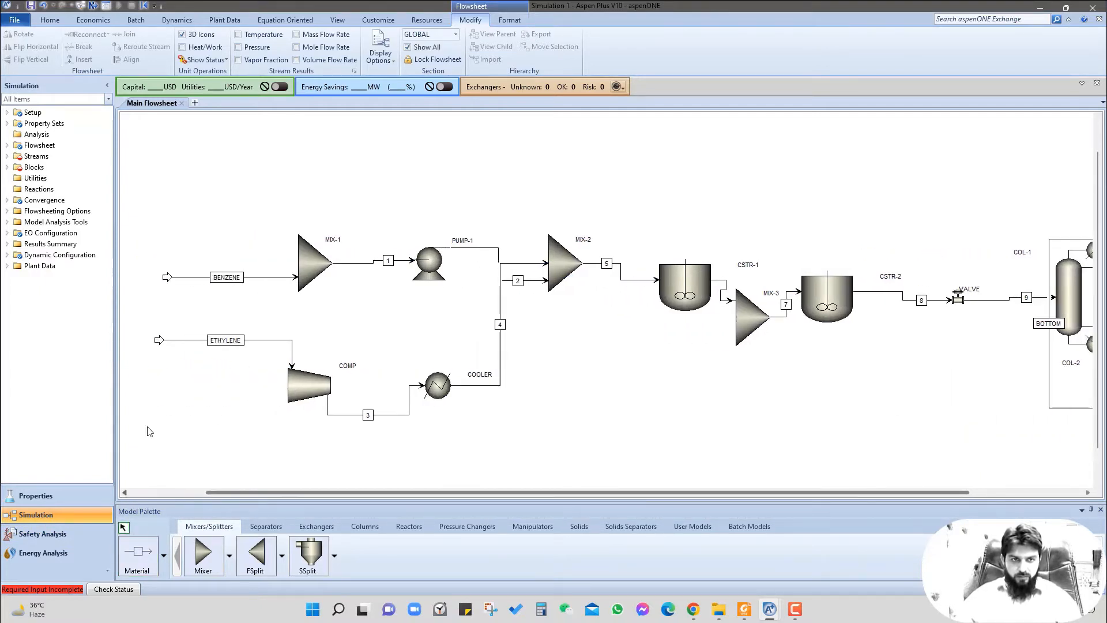
{"action": "left_click_drag", "start_coordinate": [1036, 488], "coordinate": [1057, 464]}
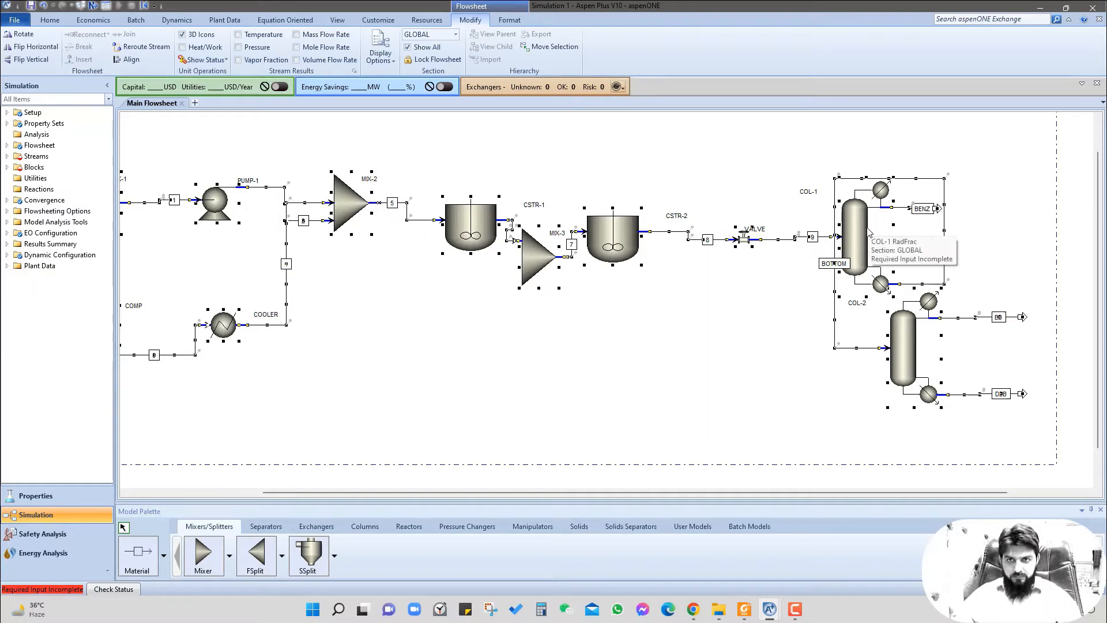
{"action": "right_click", "coordinate": [827, 269]}
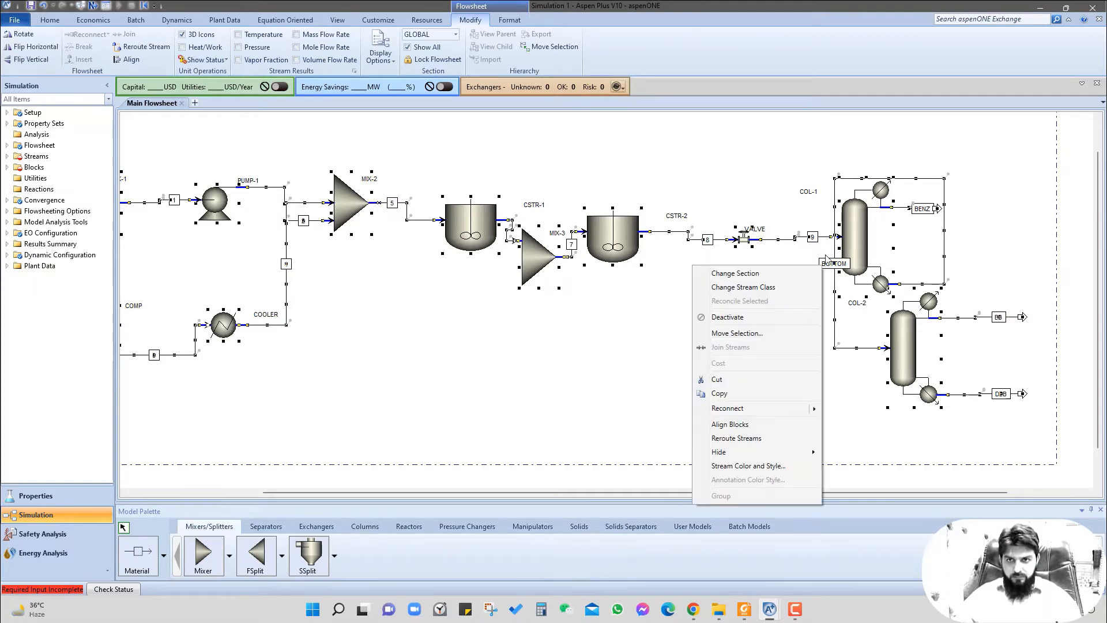
{"action": "left_click", "coordinate": [731, 429]}
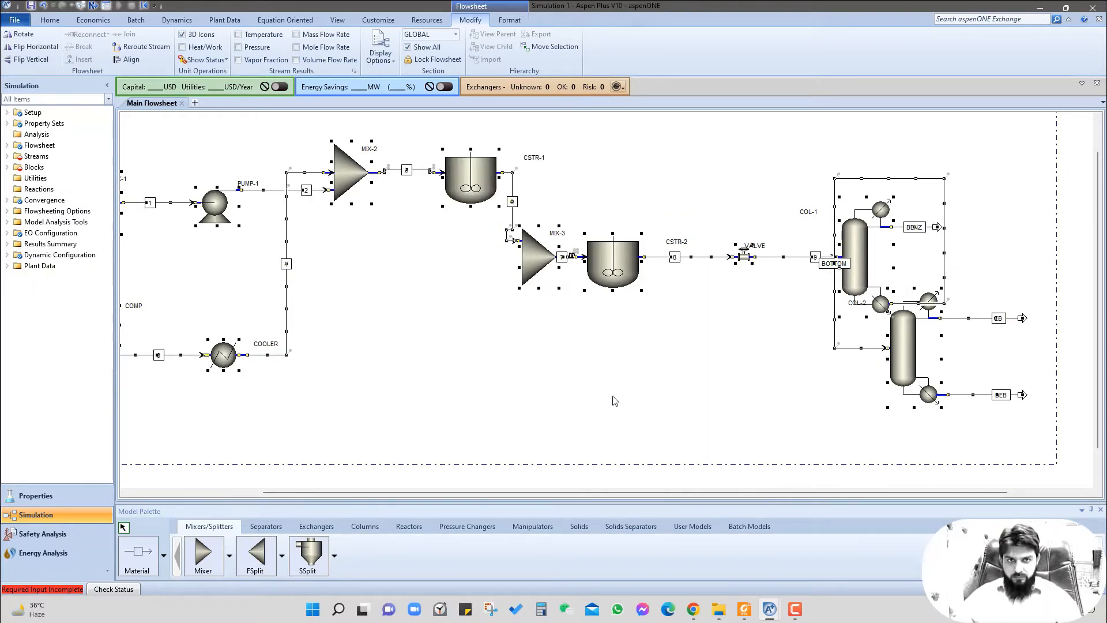
{"action": "left_click", "coordinate": [744, 415]}
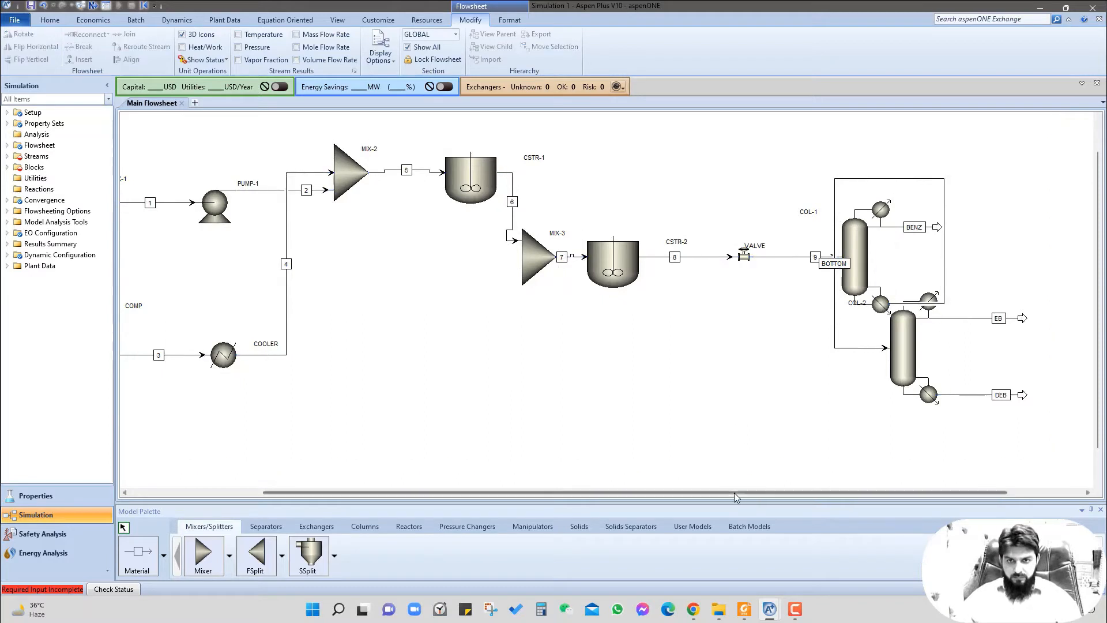
Step: Detach the destination end of stream 2 from MIX-2, leaving it connected only to PUMP-1
{"action": "left_click_drag", "start_coordinate": [735, 493], "coordinate": [541, 480]}
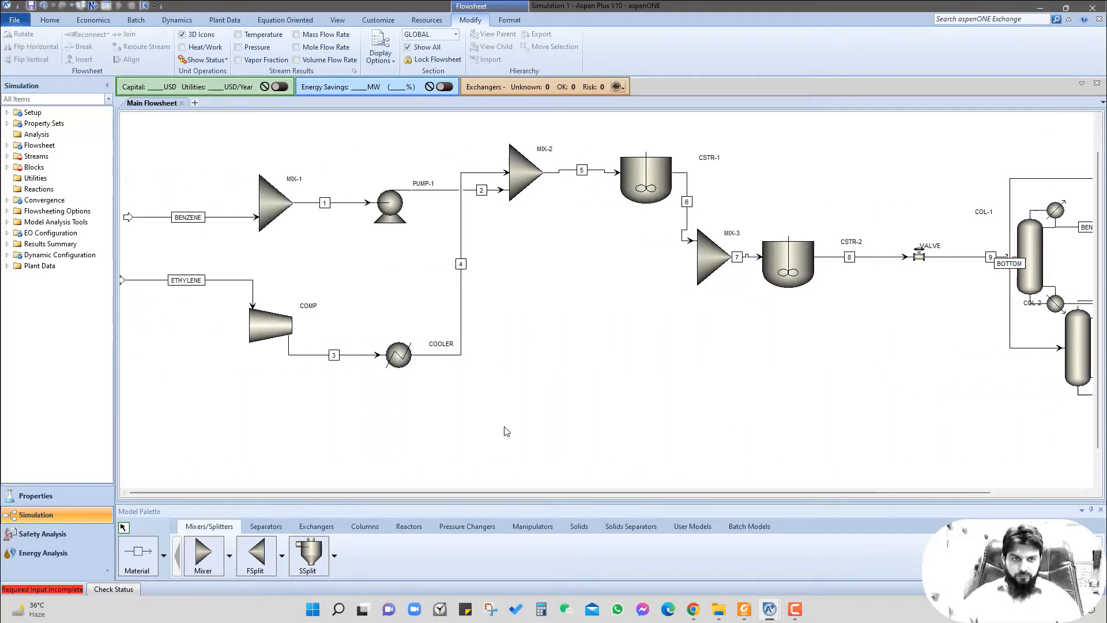
{"action": "left_click", "coordinate": [499, 193]}
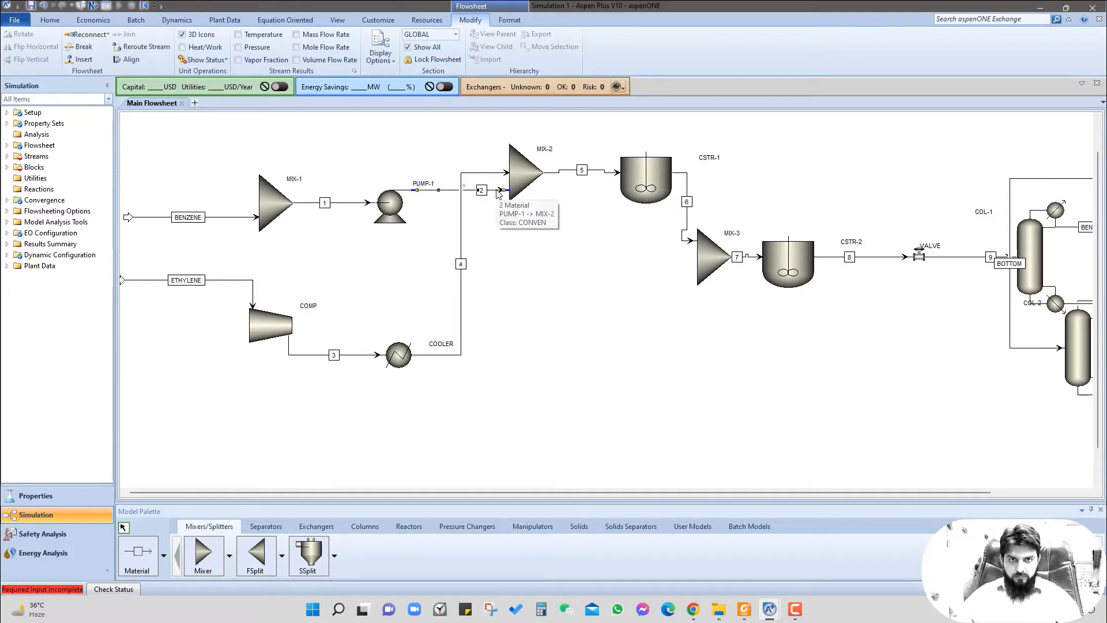
{"action": "right_click", "coordinate": [499, 193]}
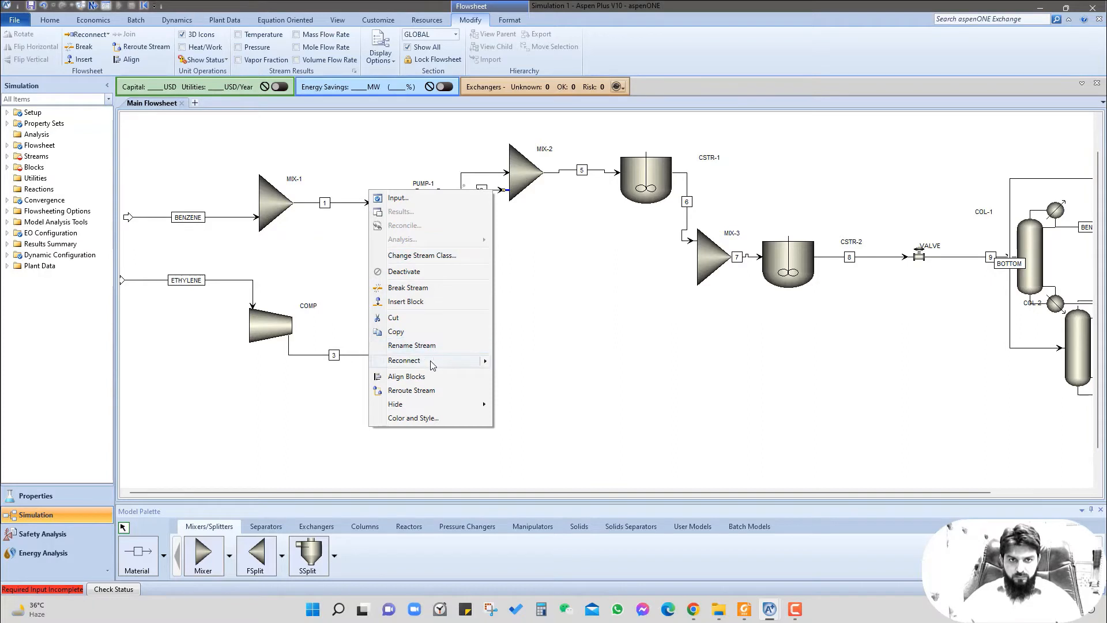
{"action": "left_click", "coordinate": [519, 373]}
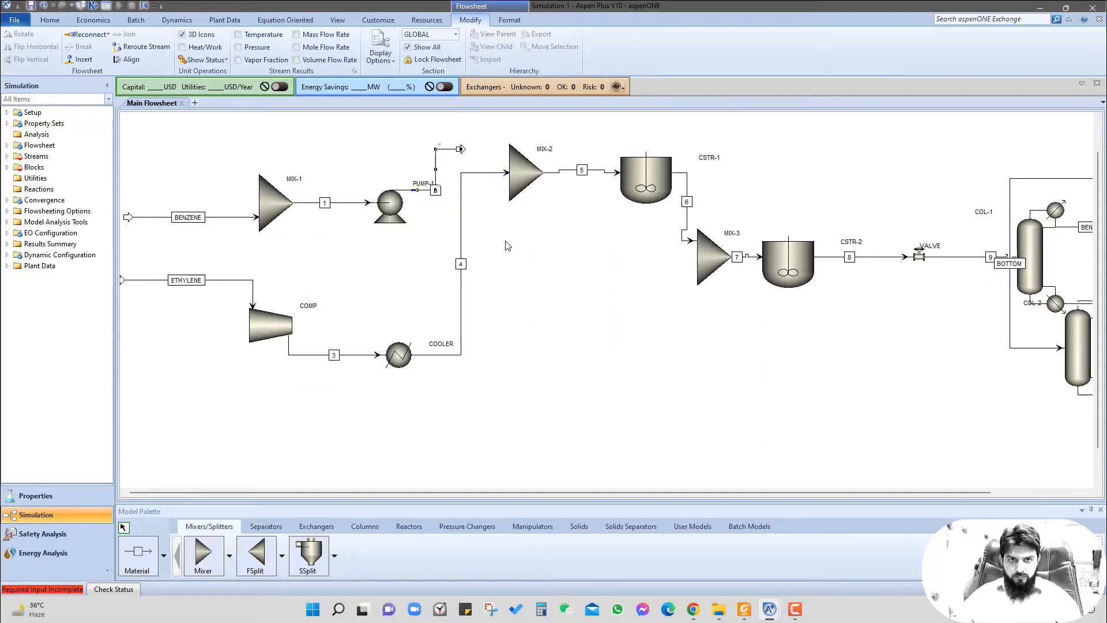
Step: Reconnect the destination of stream 4 from COOLER to the lower side of the MIX-2 inlet
{"action": "left_click", "coordinate": [500, 173]}
{"action": "right_click", "coordinate": [500, 174]}
{"action": "mouse_move", "coordinate": [436, 345]}
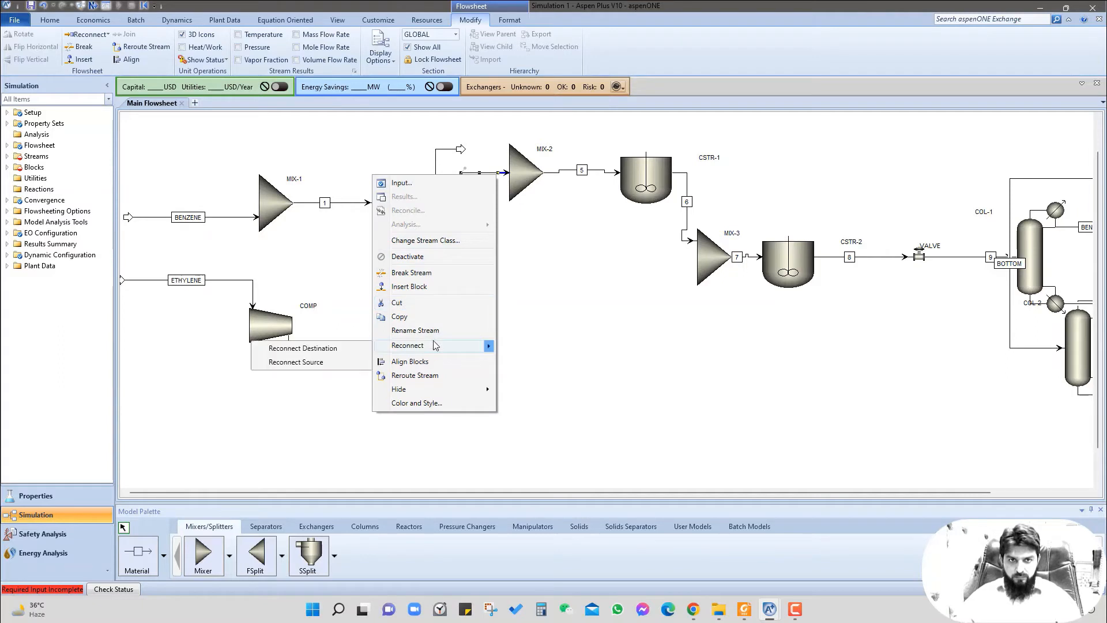
{"action": "left_click", "coordinate": [303, 348]}
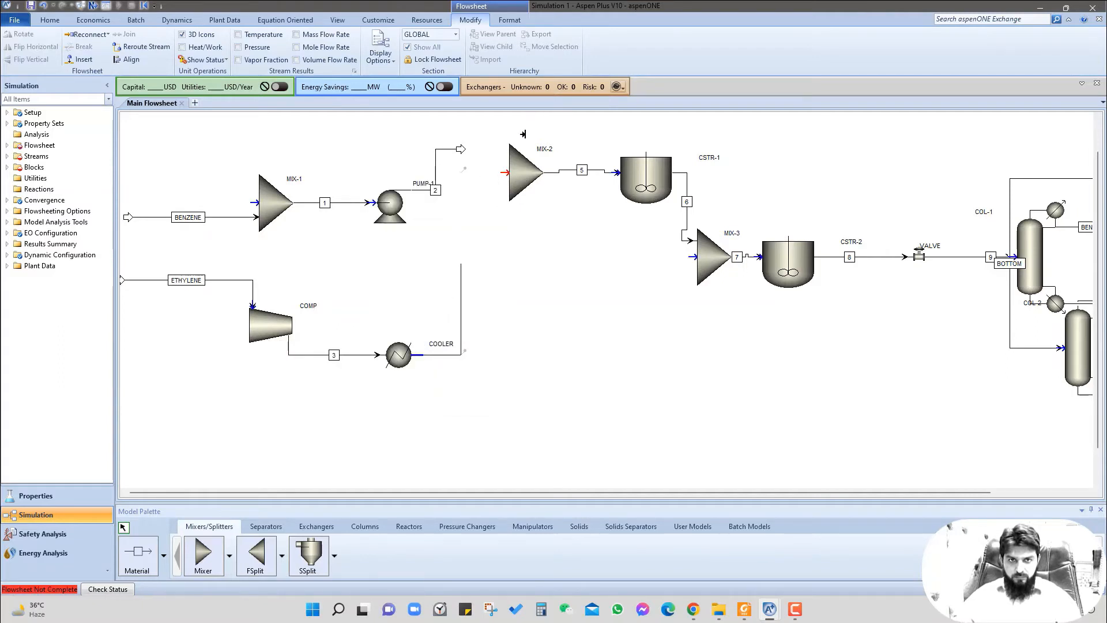
{"action": "left_click", "coordinate": [503, 182]}
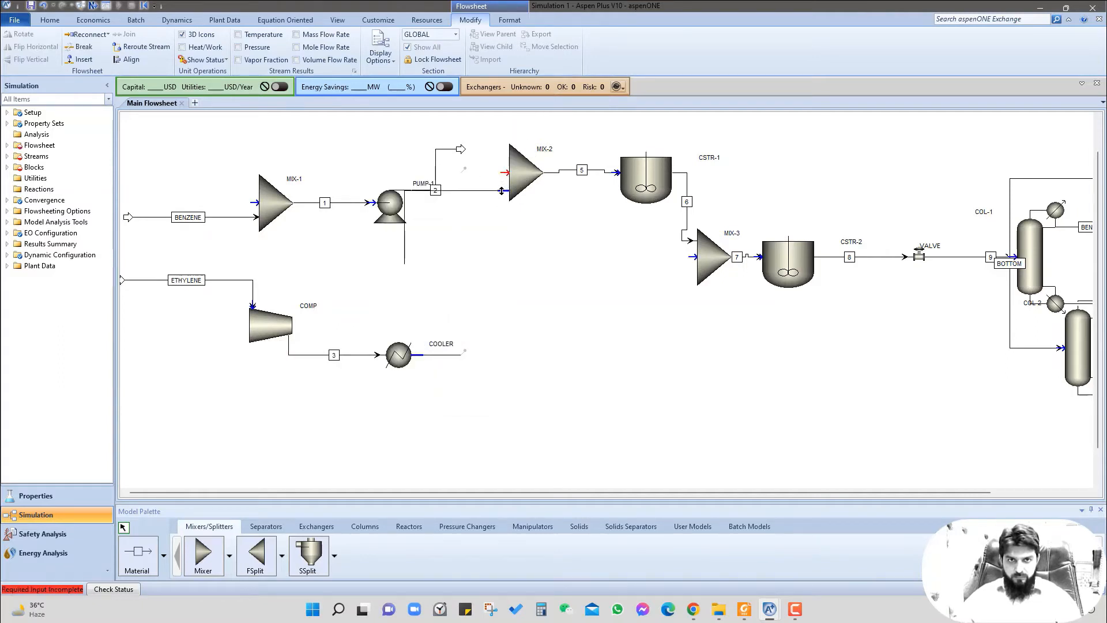
Step: Reconnect the destination of stream 2 from PUMP-1 to the MIX-2 inlet, above stream 4
{"action": "right_click", "coordinate": [446, 148]}
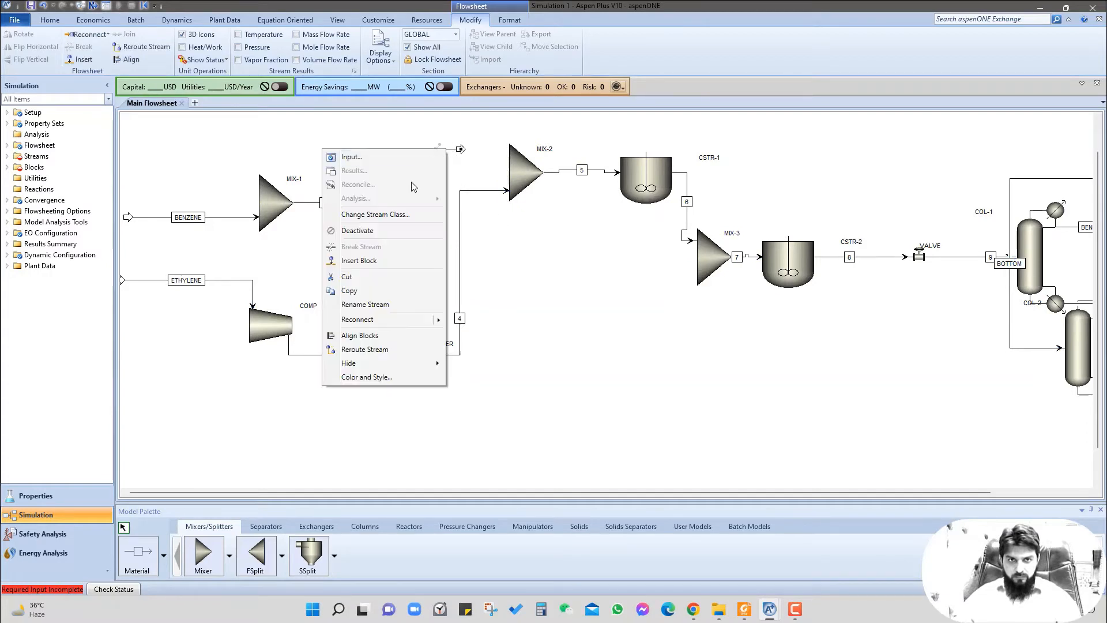
{"action": "mouse_move", "coordinate": [437, 319]}
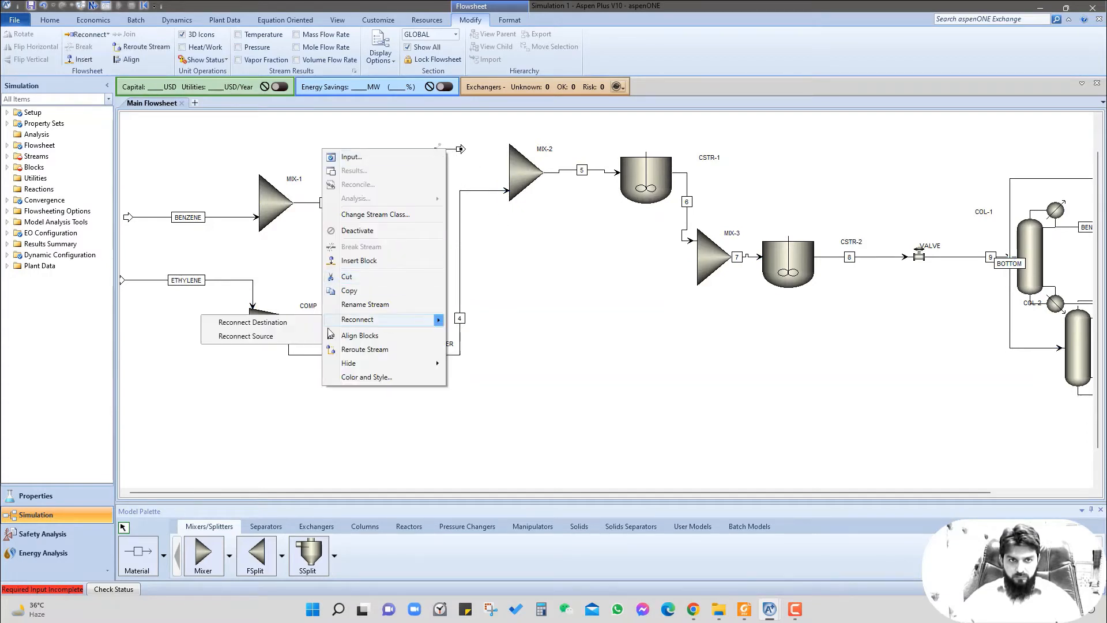
{"action": "left_click", "coordinate": [311, 317]}
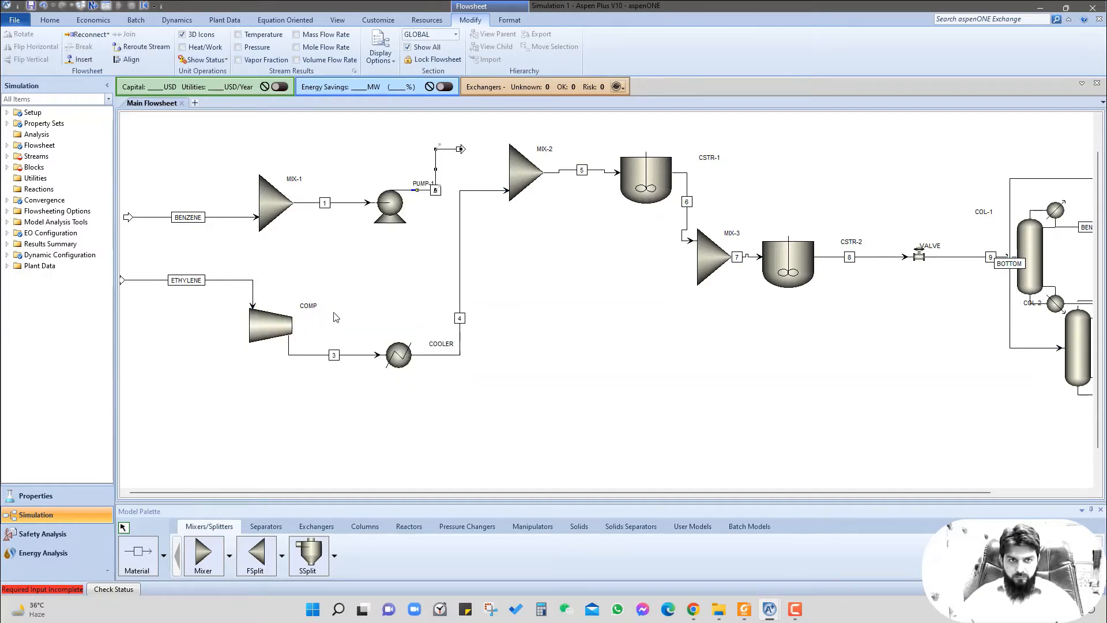
{"action": "left_click", "coordinate": [501, 160]}
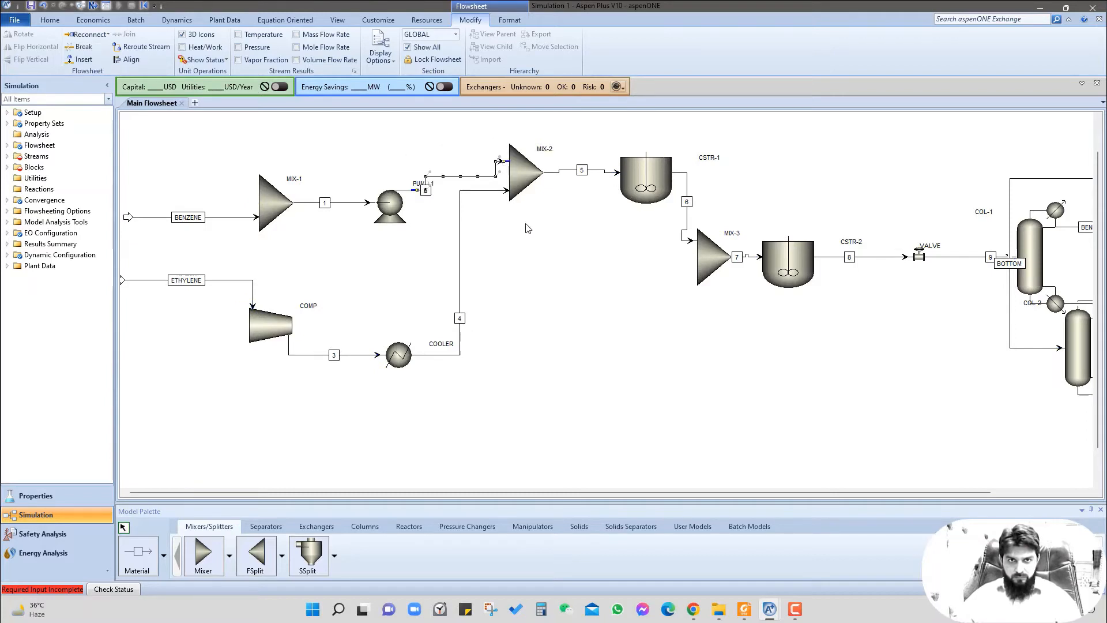
Step: Move MIX-2 slightly lower and align it with PUMP-1 so that stream 2 runs straight
{"action": "left_click_drag", "start_coordinate": [531, 176], "coordinate": [532, 199]}
{"action": "left_click", "coordinate": [536, 263]}
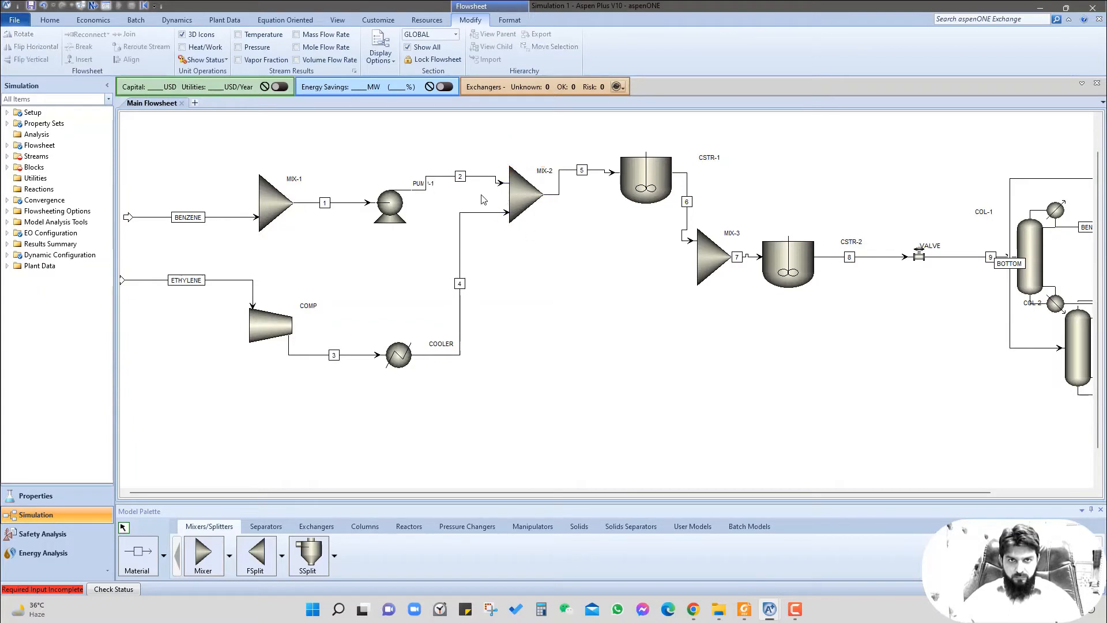
{"action": "right_click", "coordinate": [526, 195]}
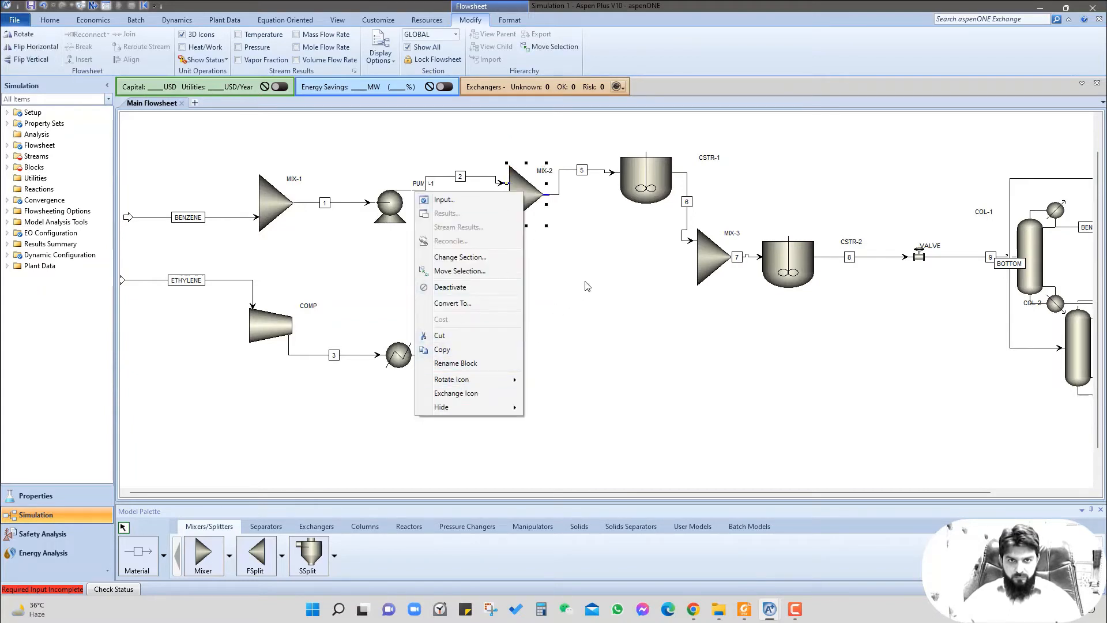
{"action": "left_click", "coordinate": [530, 216]}
{"action": "right_click", "coordinate": [525, 209]}
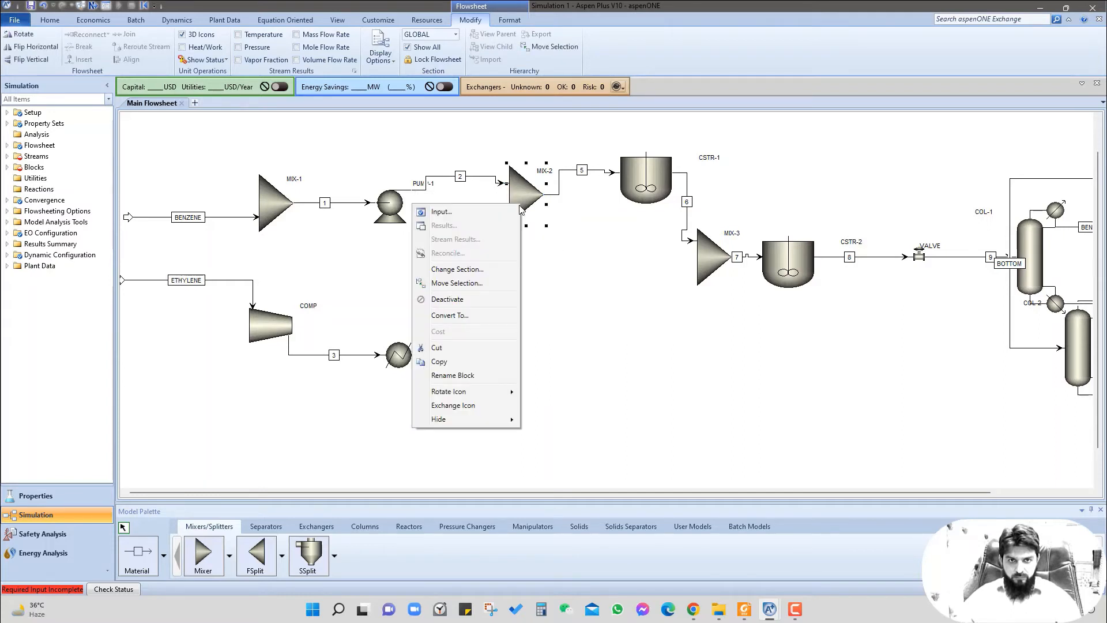
{"action": "left_click", "coordinate": [459, 202]}
{"action": "right_click", "coordinate": [453, 179]}
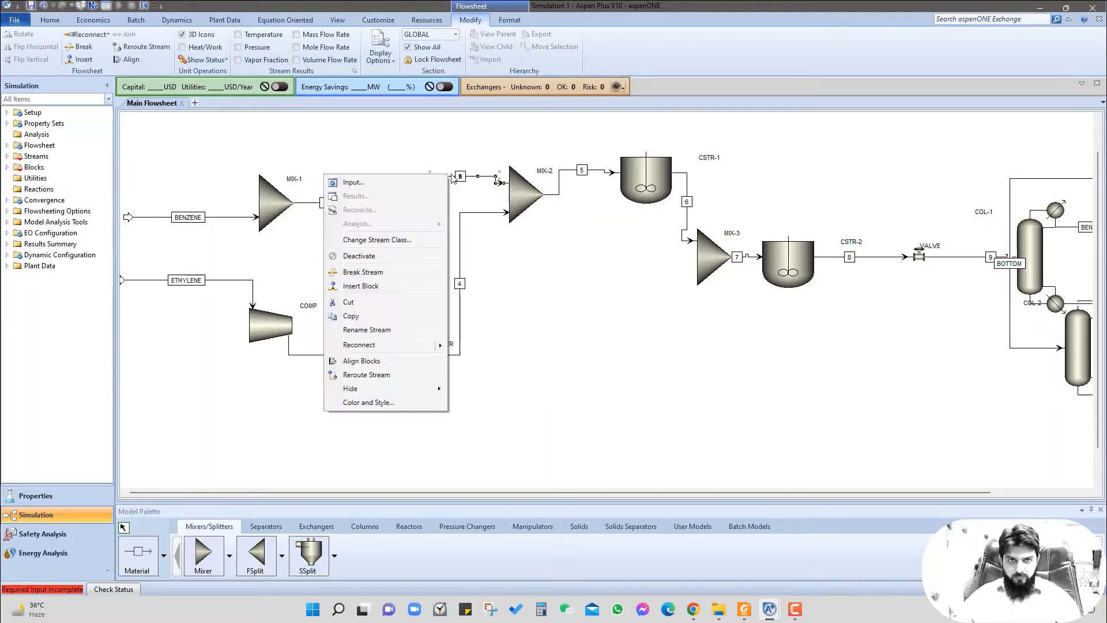
{"action": "left_click", "coordinate": [385, 360]}
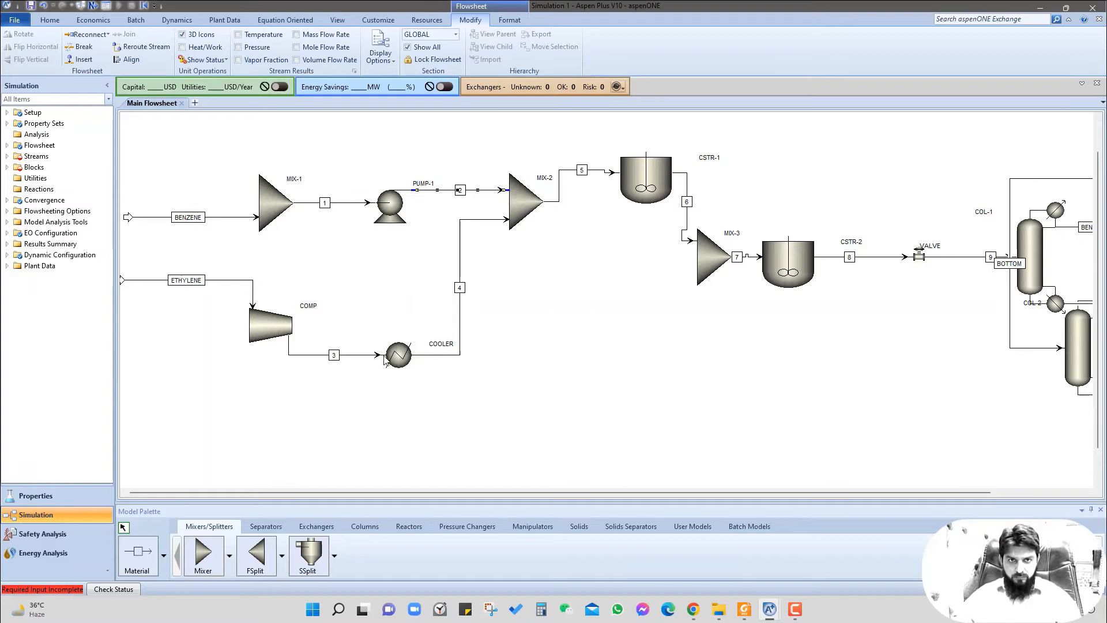
{"action": "left_click", "coordinate": [544, 318]}
Step: Align CSTR-1 with MIX-2 along their connecting stream 5
{"action": "right_click", "coordinate": [650, 181]}
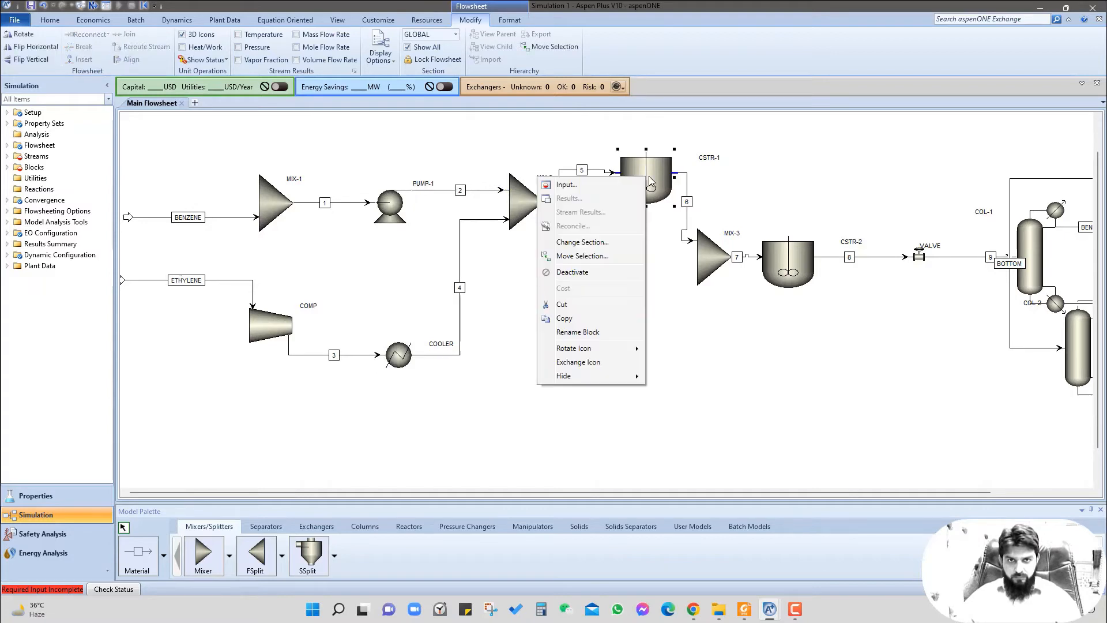
{"action": "right_click", "coordinate": [597, 171]}
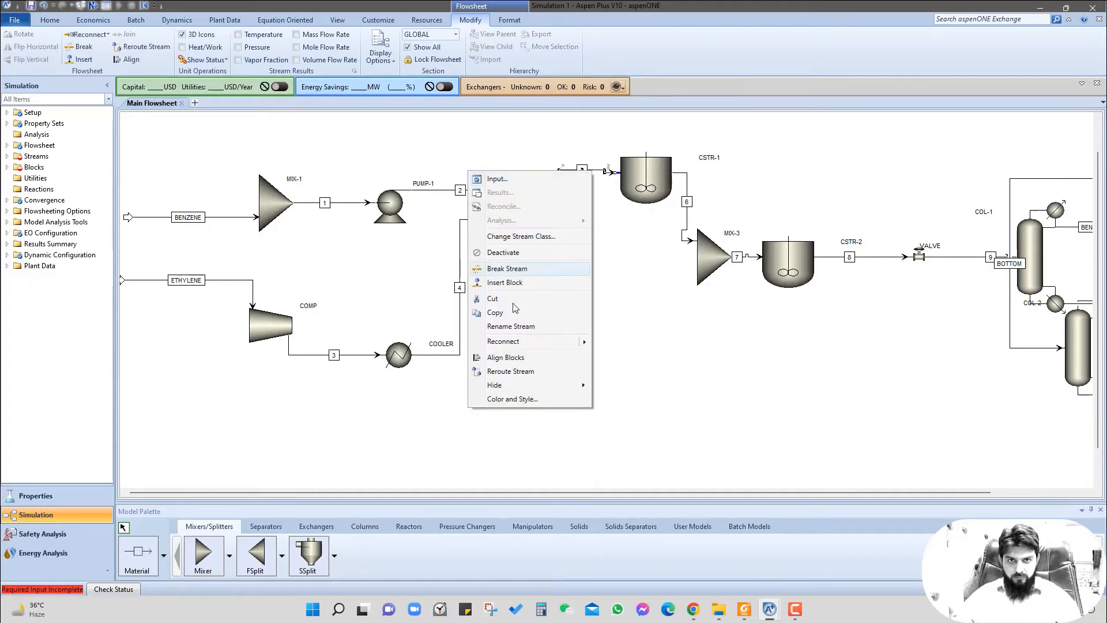
{"action": "left_click", "coordinate": [519, 356]}
{"action": "left_click", "coordinate": [603, 346]}
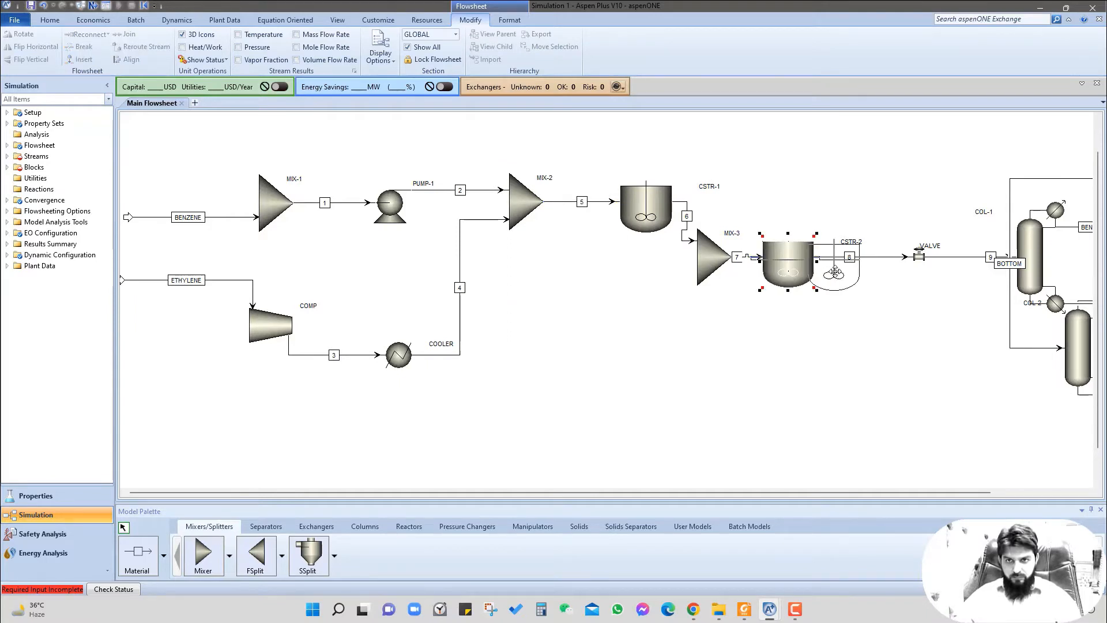
Step: Move CSTR-2 closer to VALVE and shift MIX-3 slightly toward CSTR-2 to space out the reactor section
{"action": "left_click_drag", "start_coordinate": [792, 273], "coordinate": [837, 276]}
{"action": "left_click", "coordinate": [817, 333]}
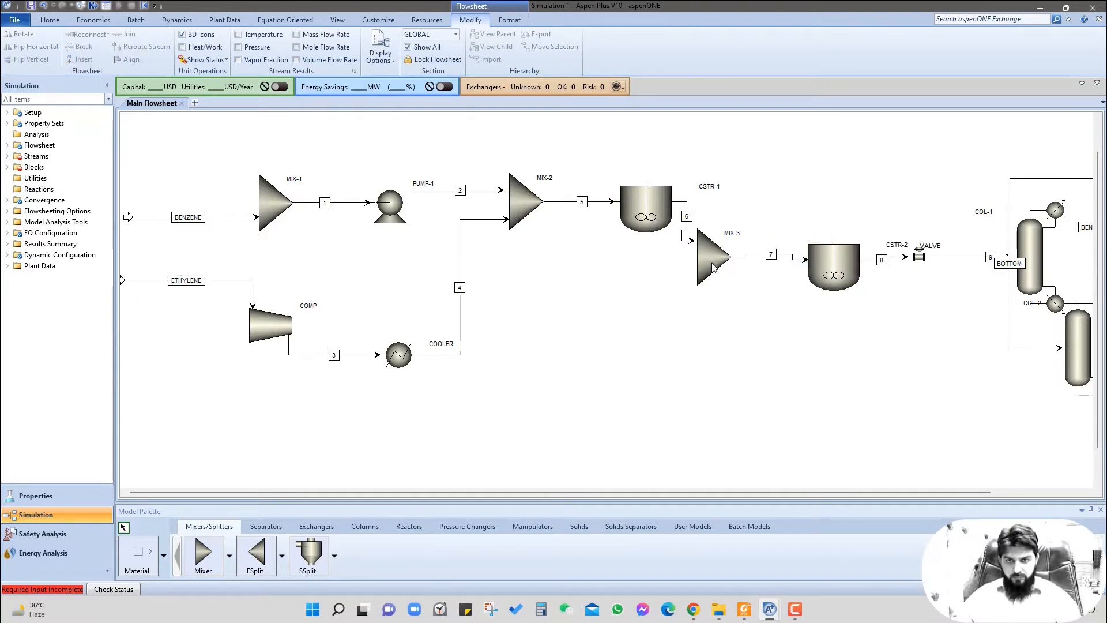
{"action": "left_click_drag", "start_coordinate": [713, 267], "coordinate": [725, 272]}
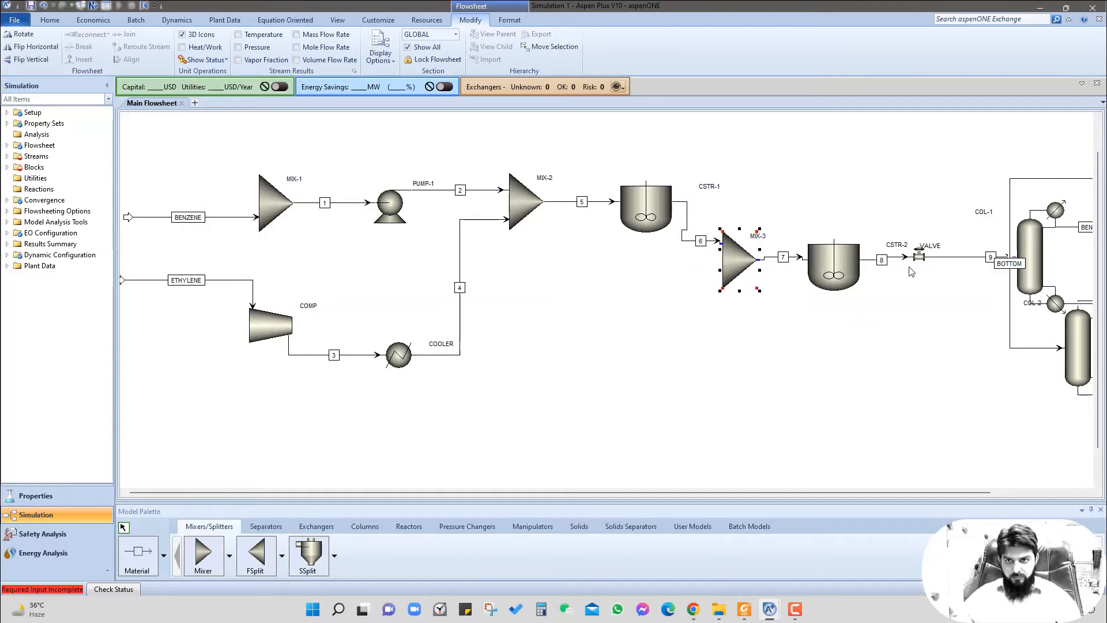
Step: Detach the source end of stream 9 from VALVE and leave it free in front of COL-1
{"action": "double_click", "coordinate": [928, 258]}
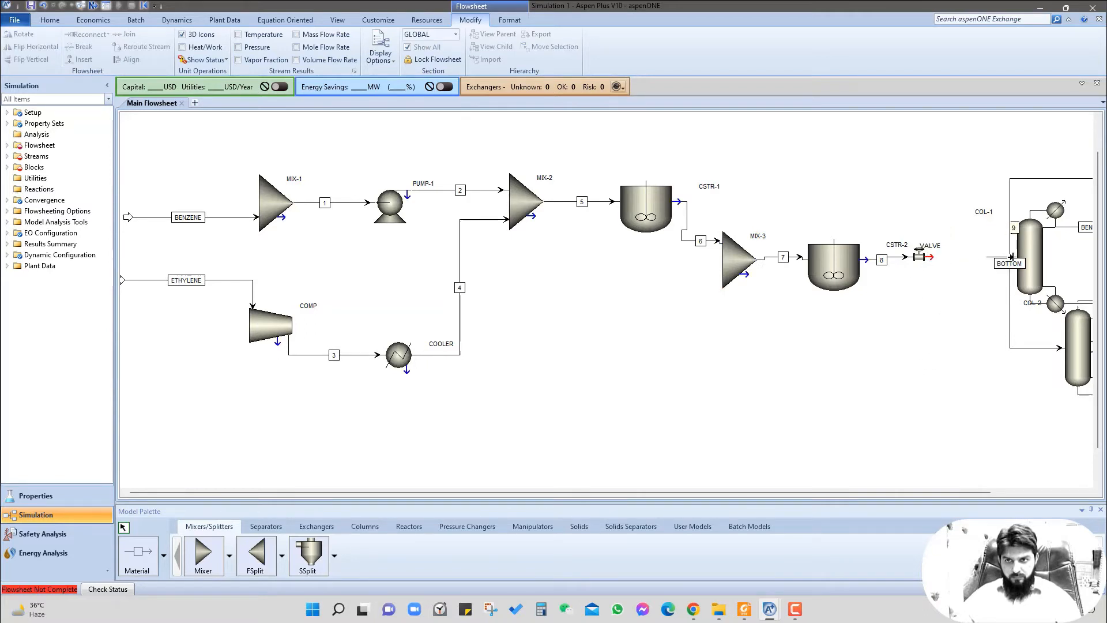
{"action": "left_click", "coordinate": [975, 257]}
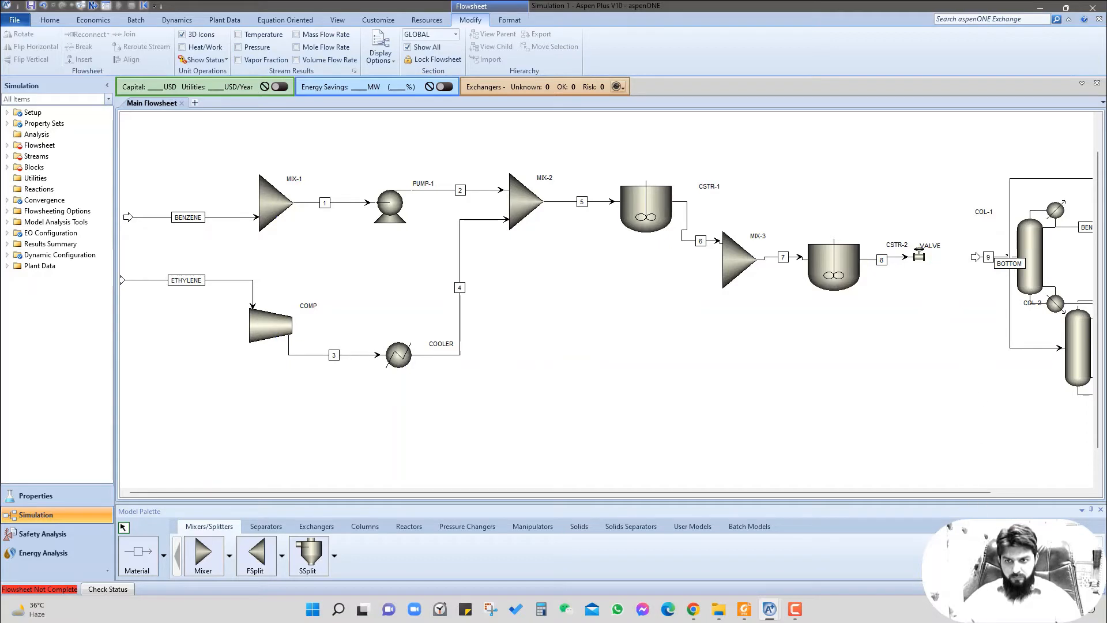
{"action": "scroll", "coordinate": [804, 447], "scroll_direction": "down", "scroll_amount": 2}
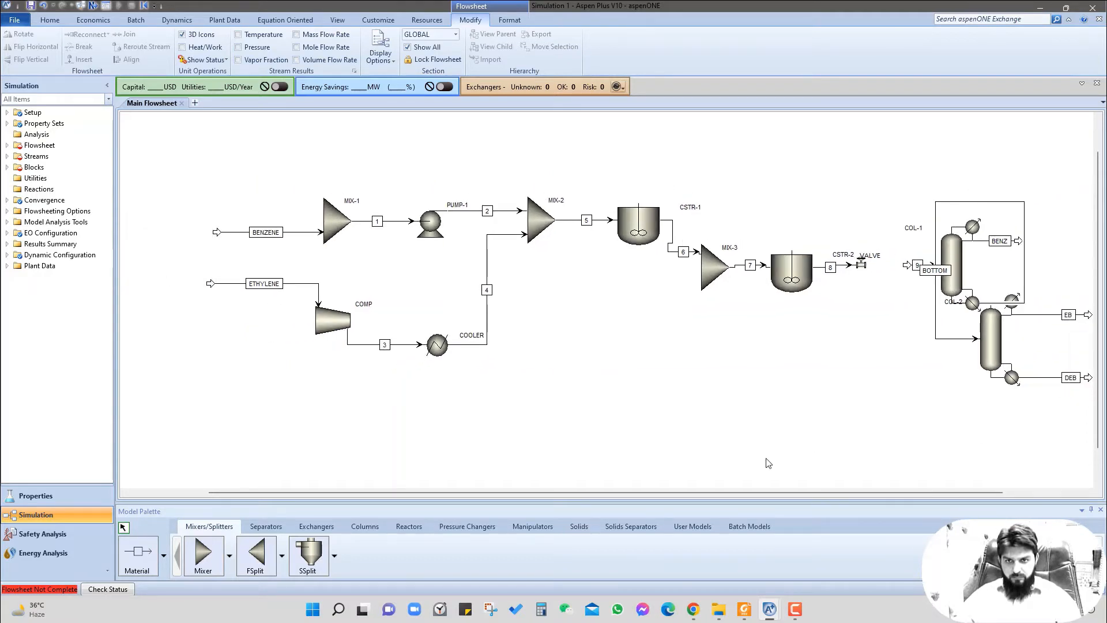
{"action": "scroll", "coordinate": [788, 492], "scroll_direction": "right", "scroll_amount": 2}
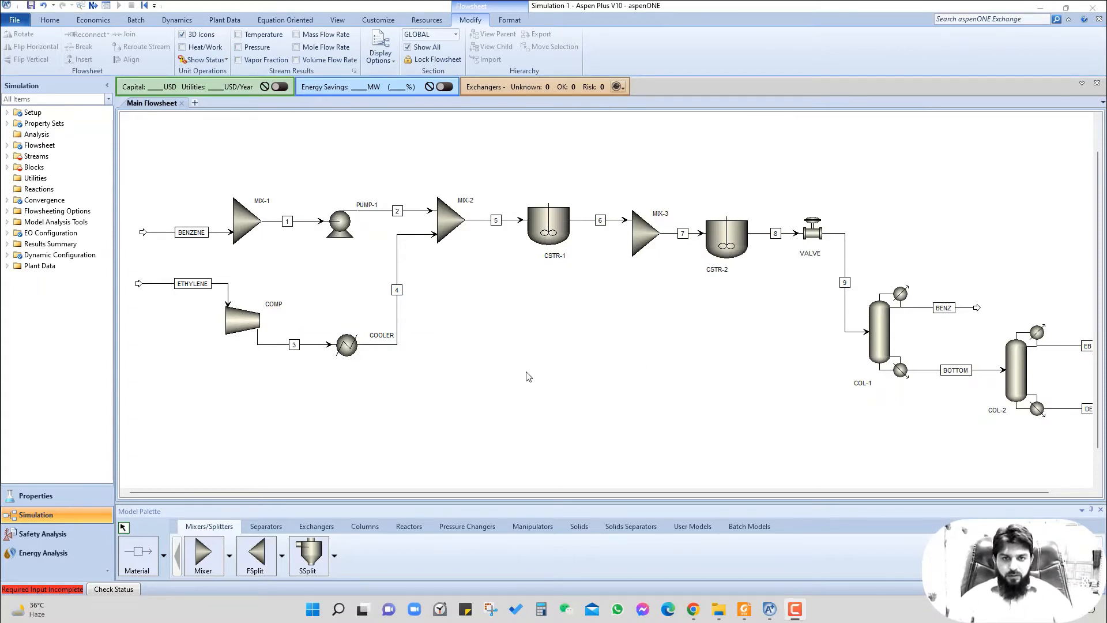
Step: Set the BENZENE feed stream to 25 C, 1 atm and a total mole flow of 630.6 kmol/hr
{"action": "left_click", "coordinate": [164, 233]}
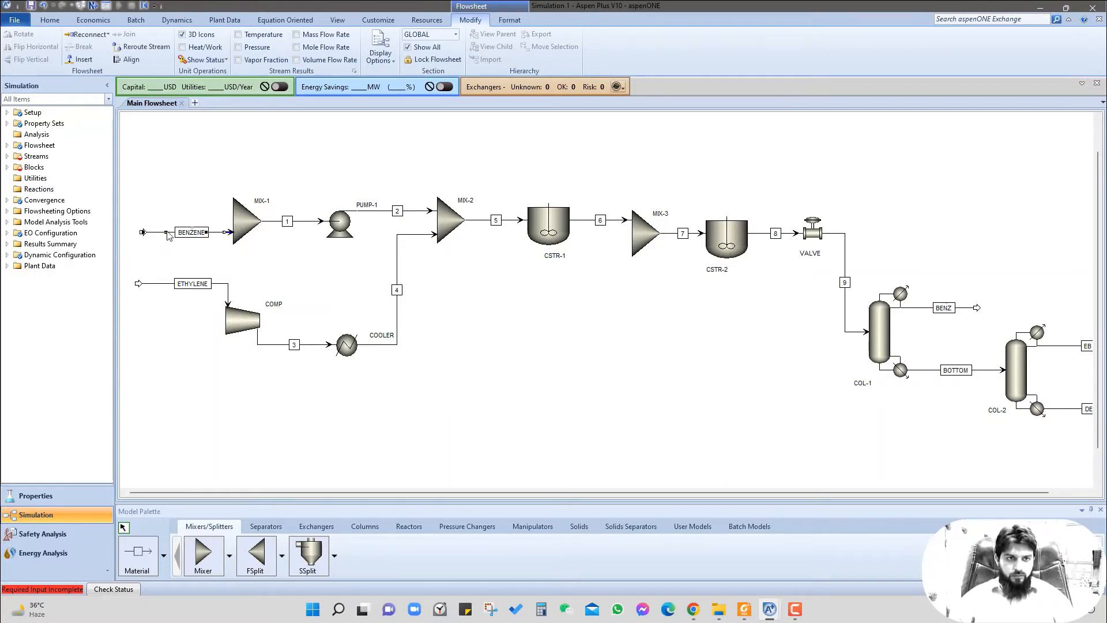
{"action": "double_click", "coordinate": [170, 232]}
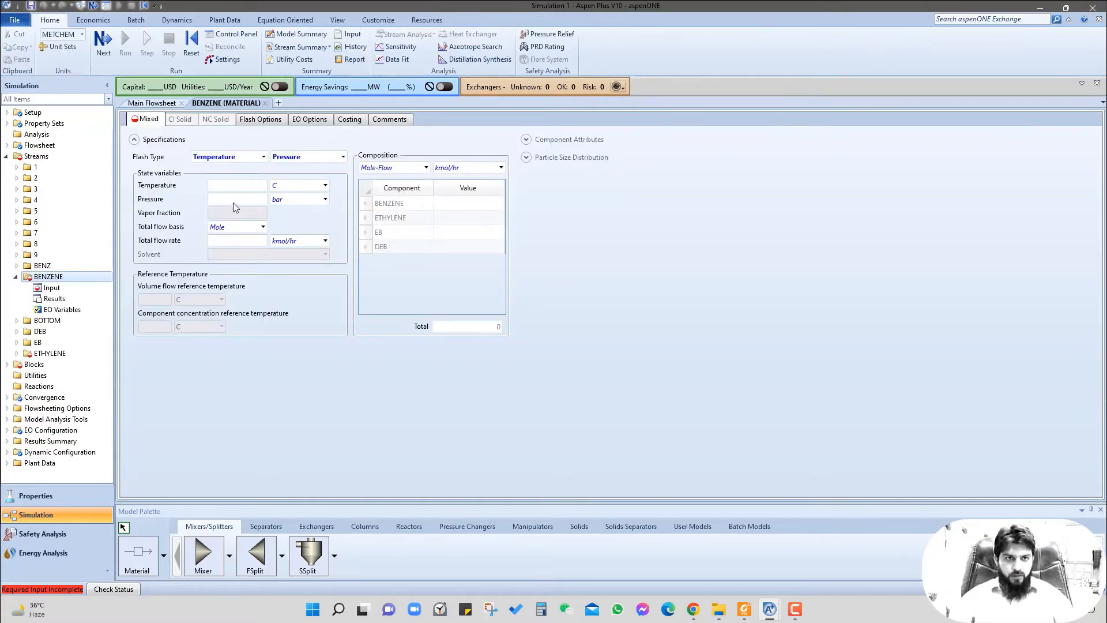
{"action": "left_click", "coordinate": [259, 185]}
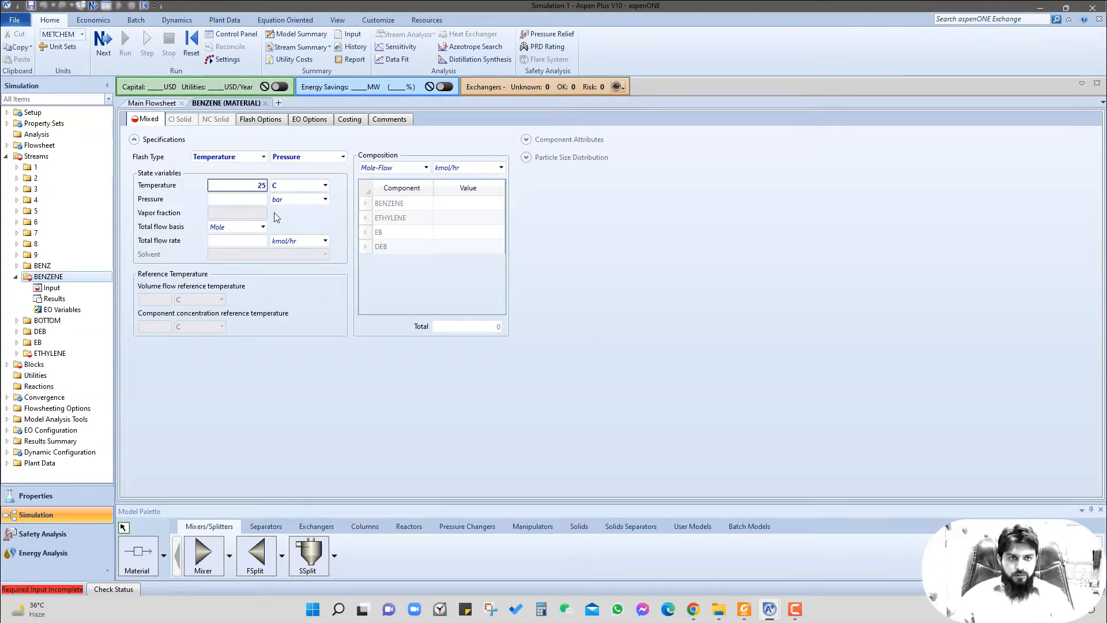
{"action": "left_click", "coordinate": [256, 201]}
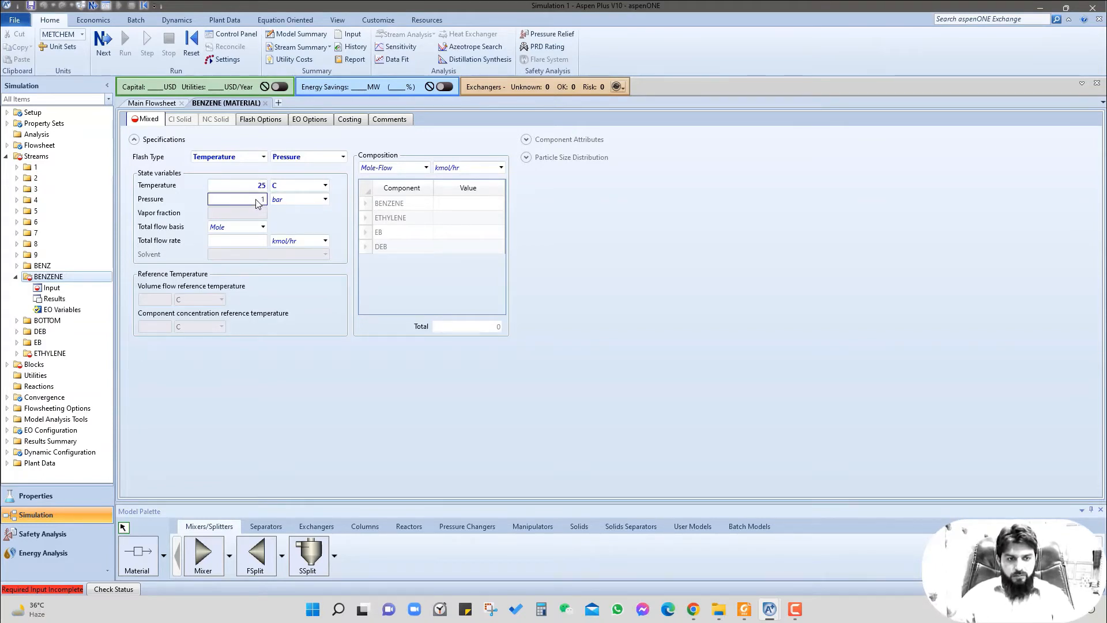
{"action": "left_click", "coordinate": [325, 199]}
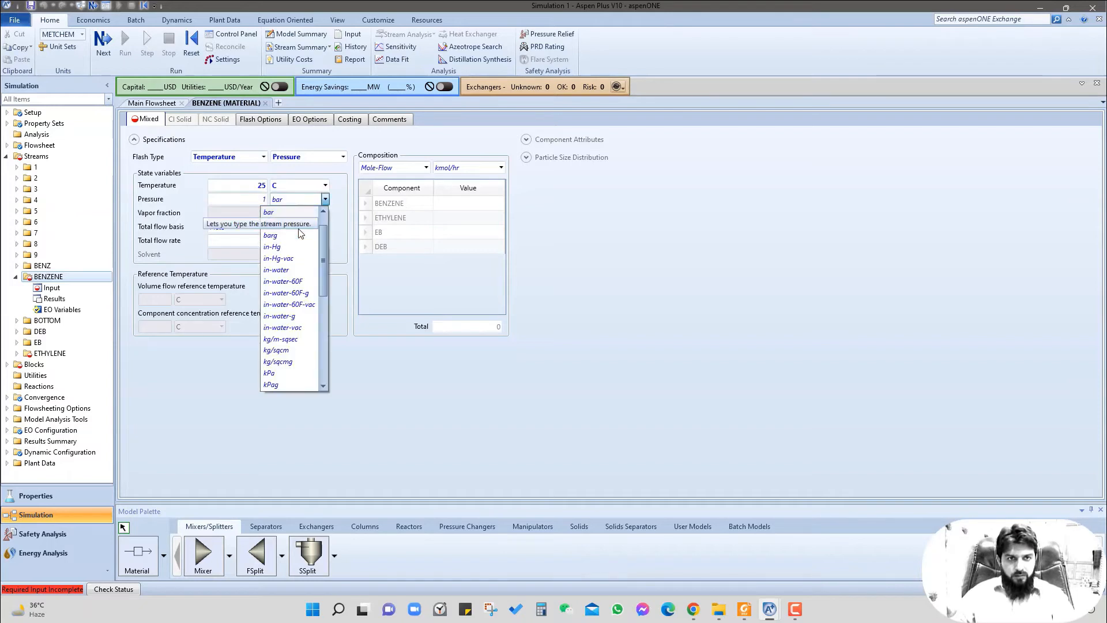
{"action": "left_click", "coordinate": [280, 212]}
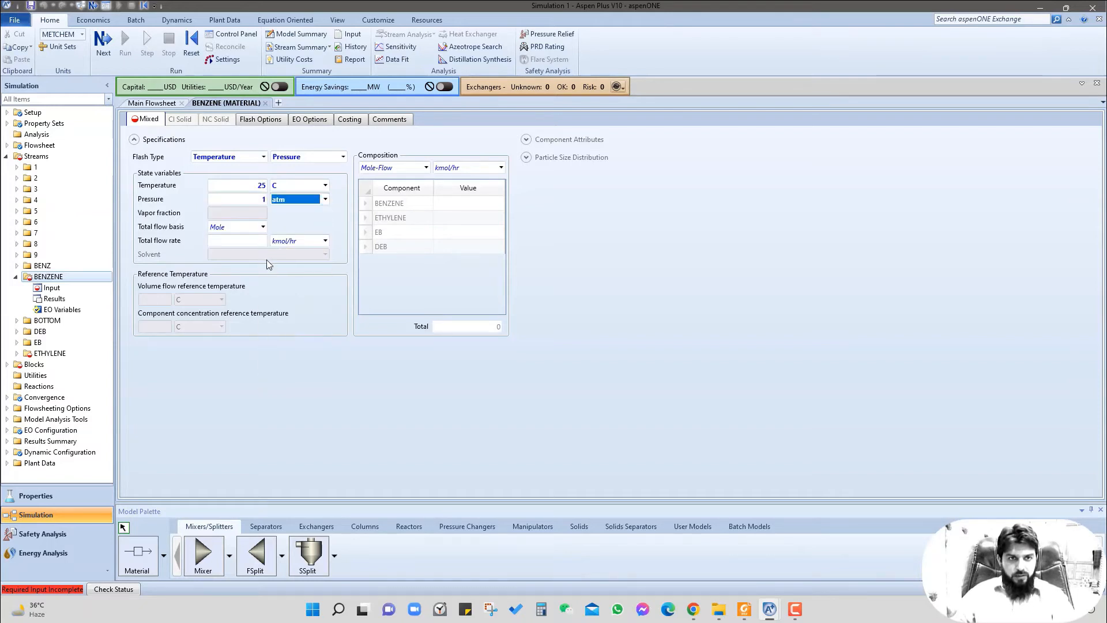
{"action": "left_click", "coordinate": [249, 257]}
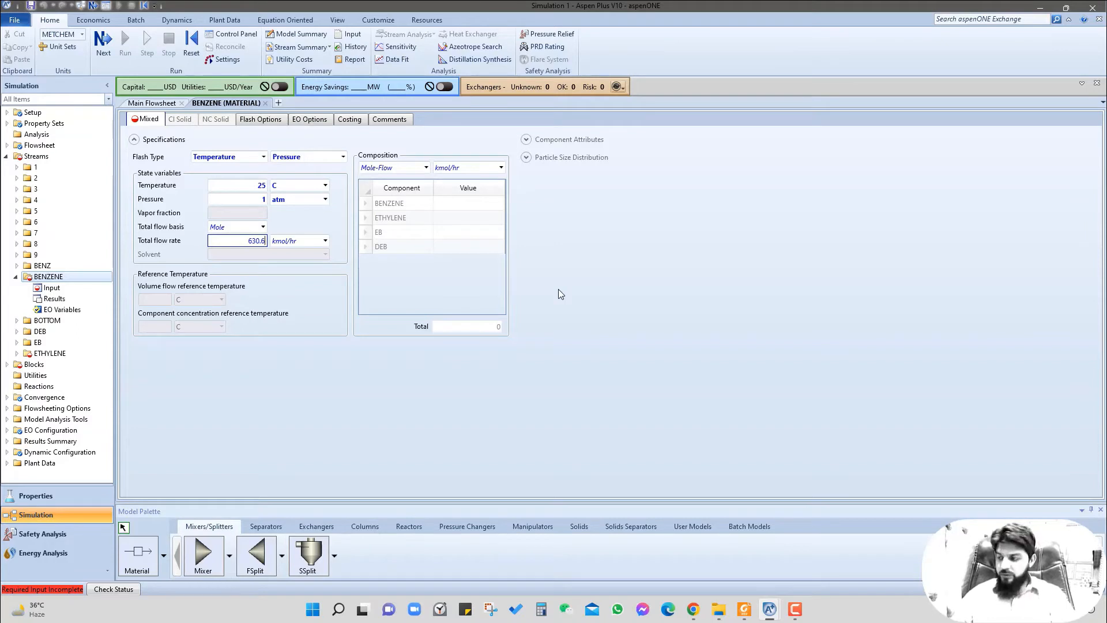
{"action": "key", "text": "Return"}
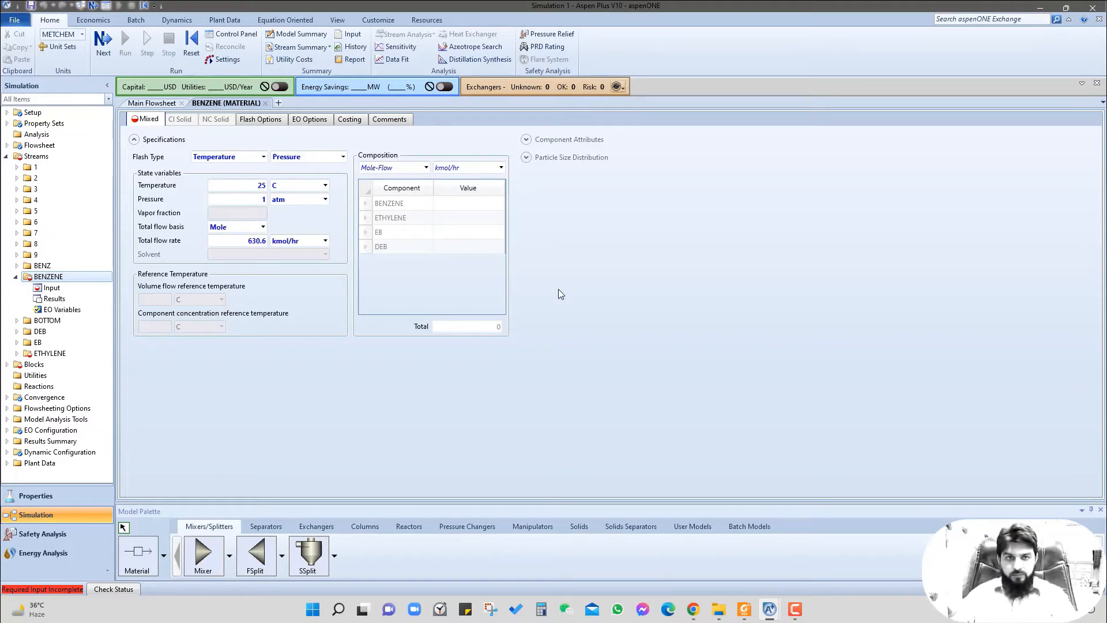
Step: Define the BENZENE stream composition by mole fraction with BENZENE at 1, and close its form
{"action": "left_click", "coordinate": [427, 167]}
{"action": "left_click", "coordinate": [428, 167]}
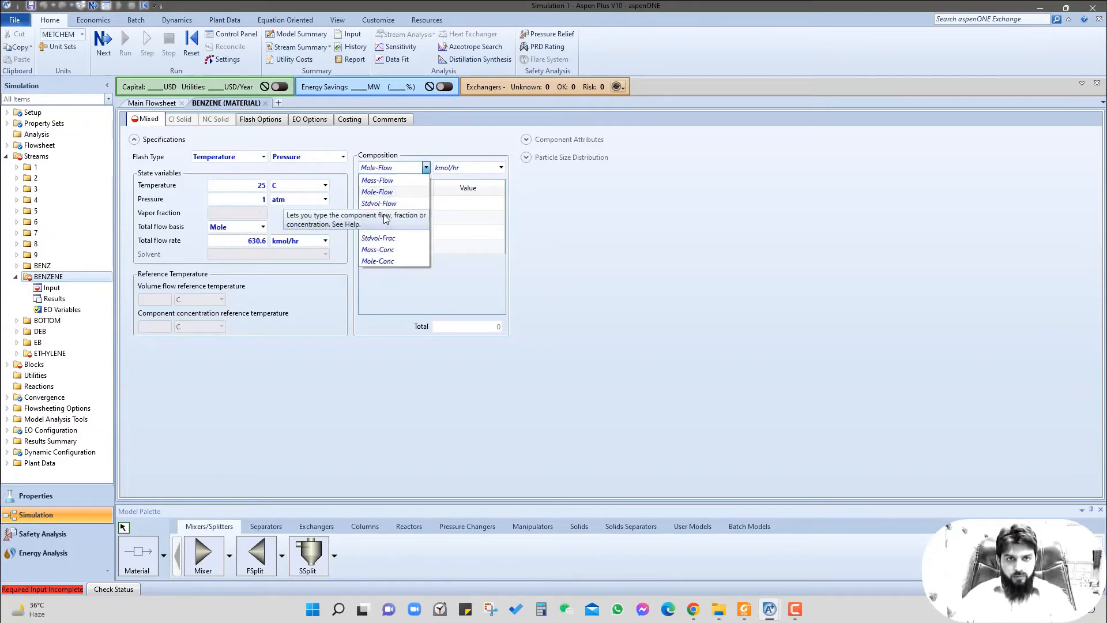
{"action": "left_click", "coordinate": [384, 227]}
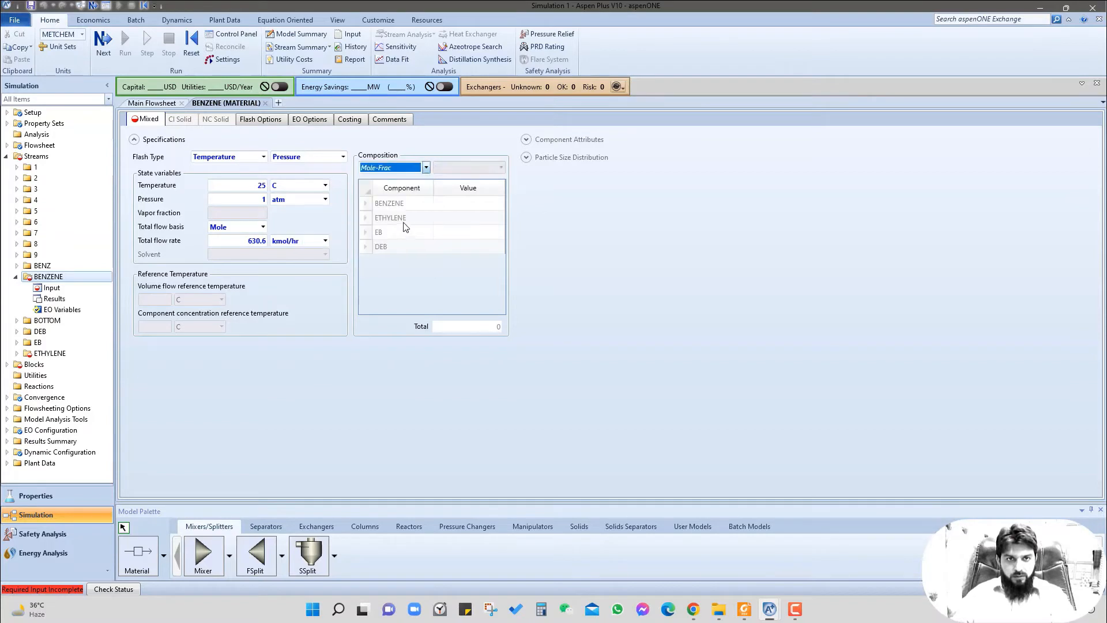
{"action": "left_click", "coordinate": [471, 208]}
{"action": "type", "text": "1"}
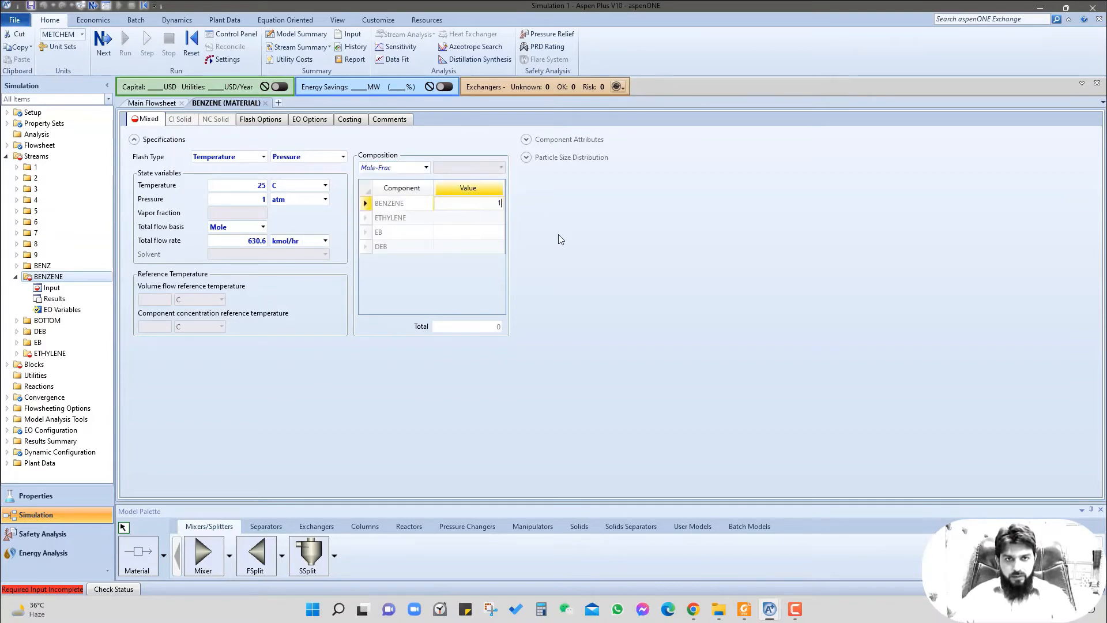
{"action": "key", "text": "Return"}
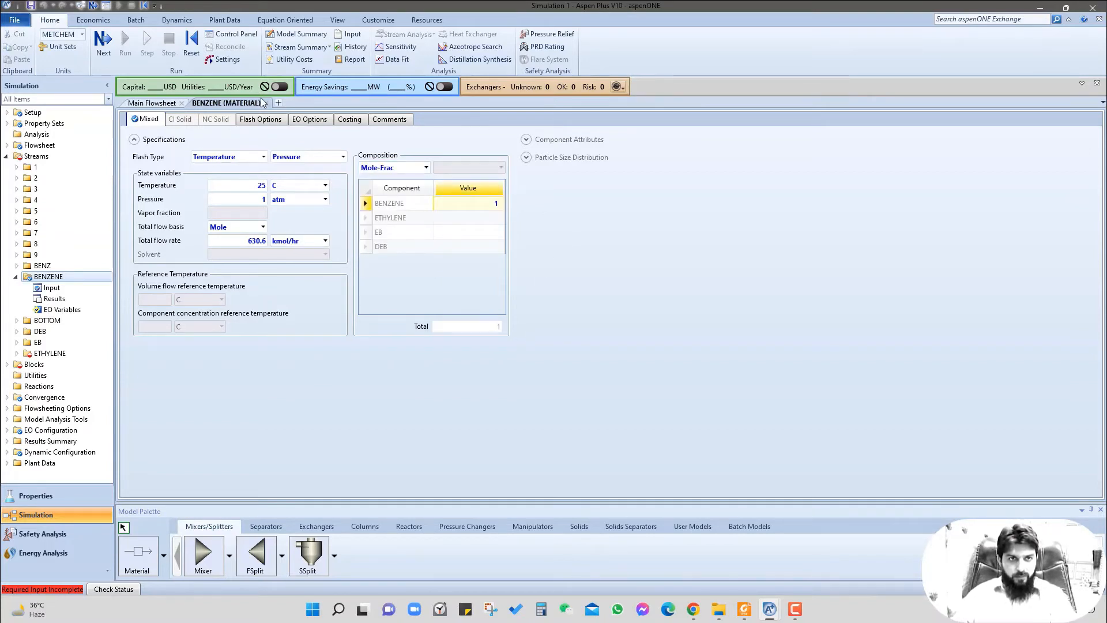
{"action": "left_click", "coordinate": [265, 103]}
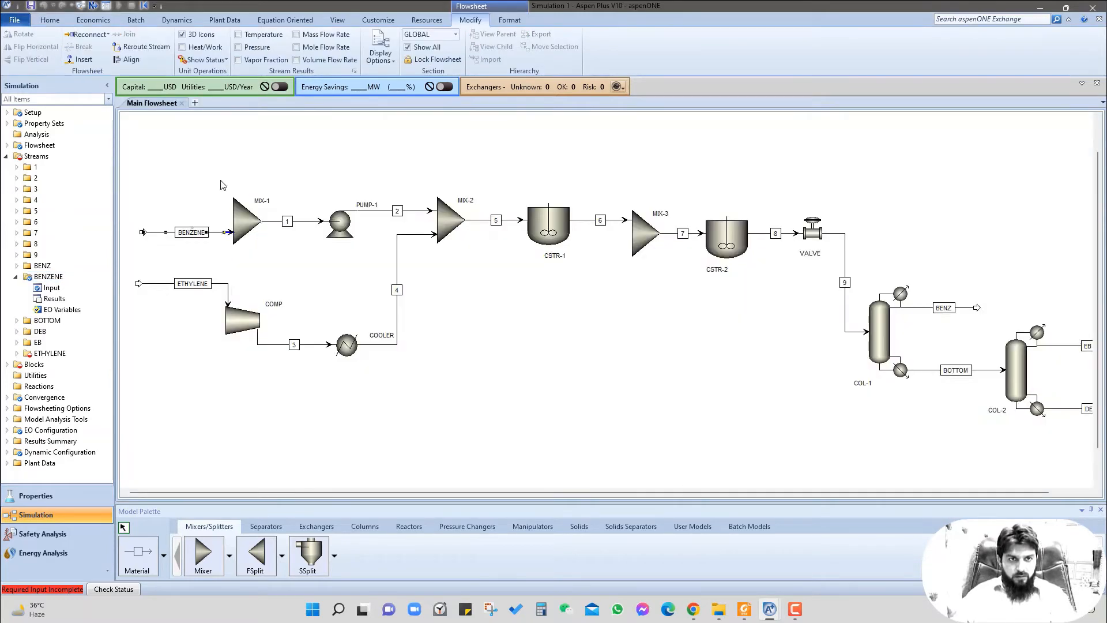
Step: Set the ETHYLENE feed stream to 25 C, 1 atm and a total mole flow of 630.6 kmol/hr
{"action": "left_click", "coordinate": [187, 355]}
{"action": "double_click", "coordinate": [164, 283]}
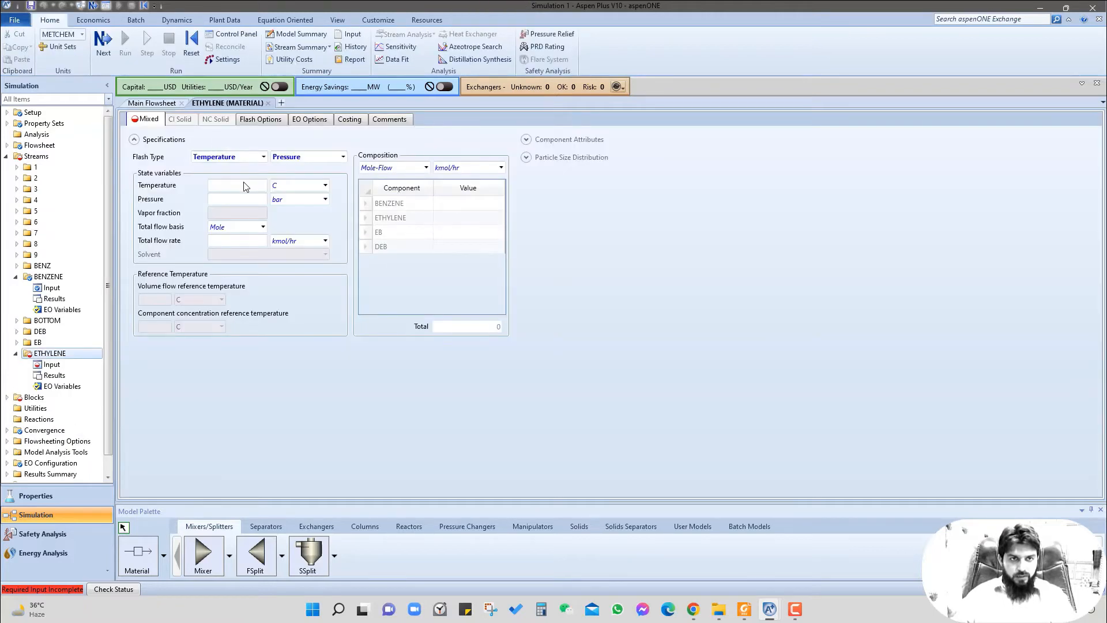
{"action": "left_click", "coordinate": [243, 185]}
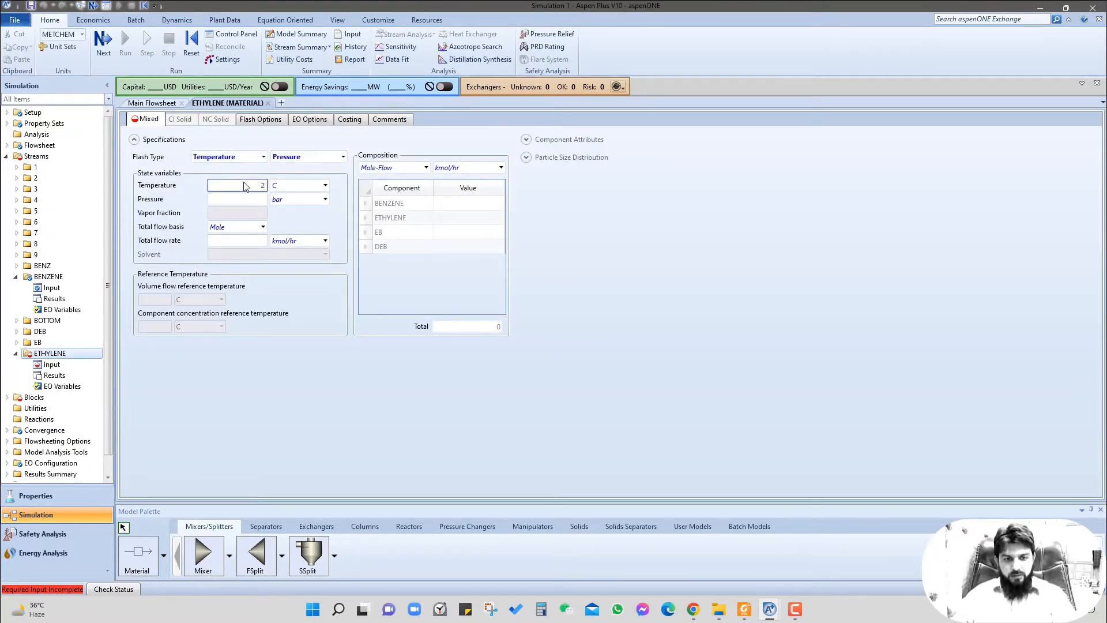
{"action": "type", "text": "25"}
{"action": "left_click", "coordinate": [245, 202]}
{"action": "type", "text": "1"}
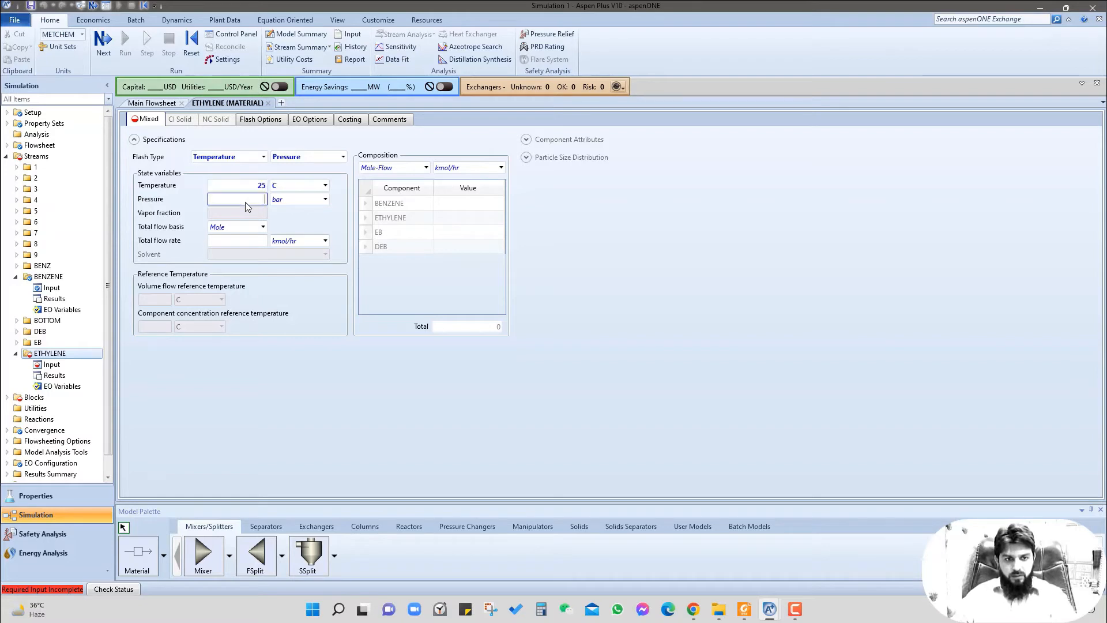
{"action": "left_click", "coordinate": [325, 199]}
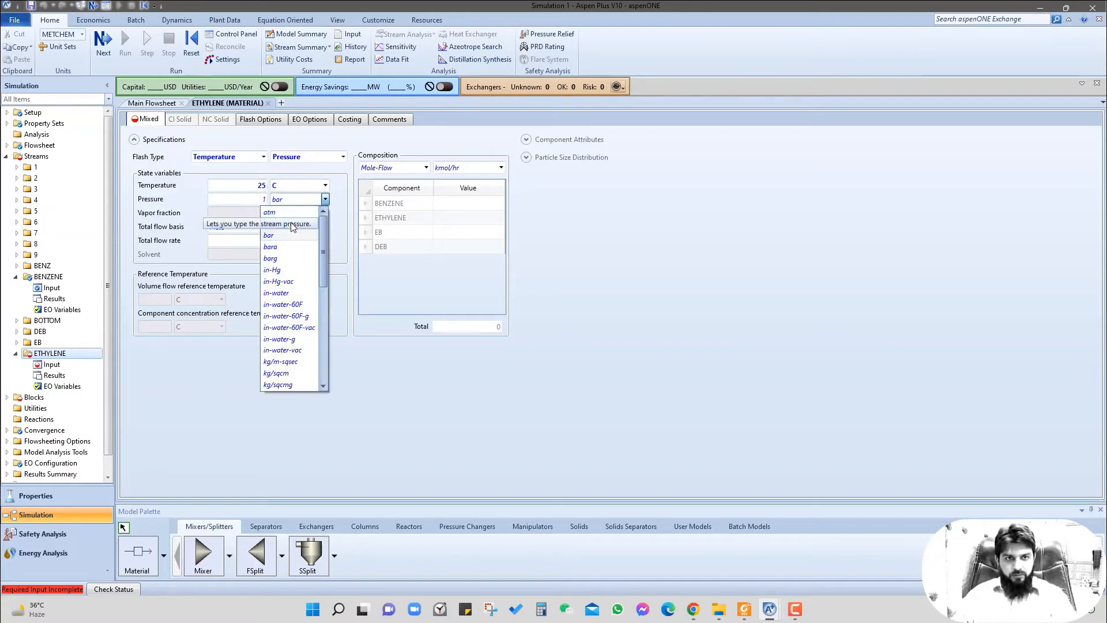
{"action": "left_click", "coordinate": [287, 216]}
{"action": "left_click", "coordinate": [235, 245]}
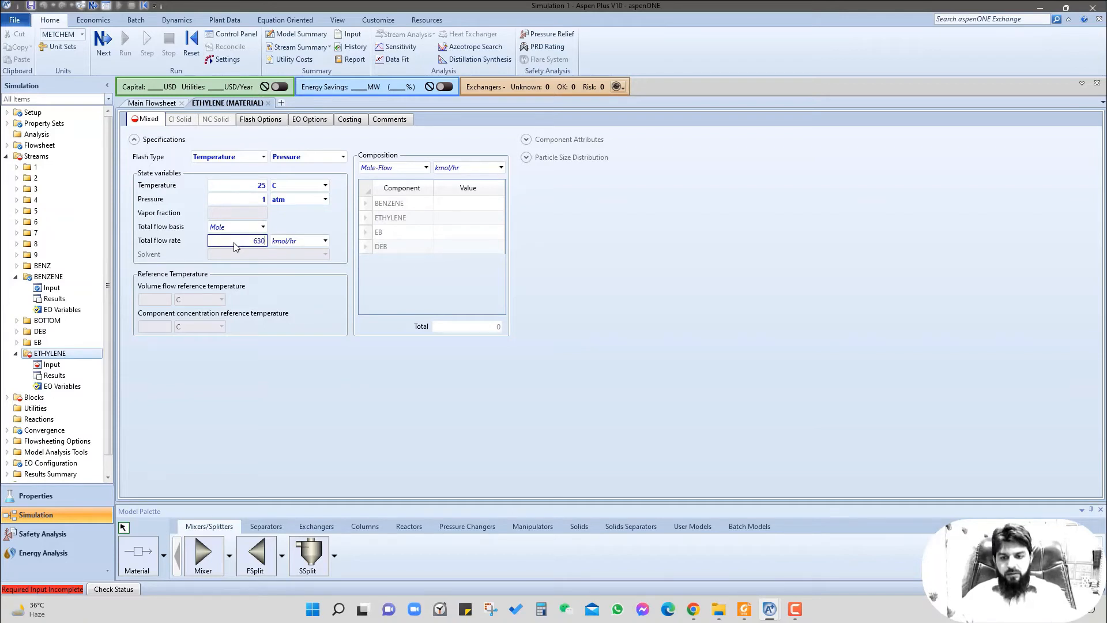
{"action": "left_click", "coordinate": [314, 285]}
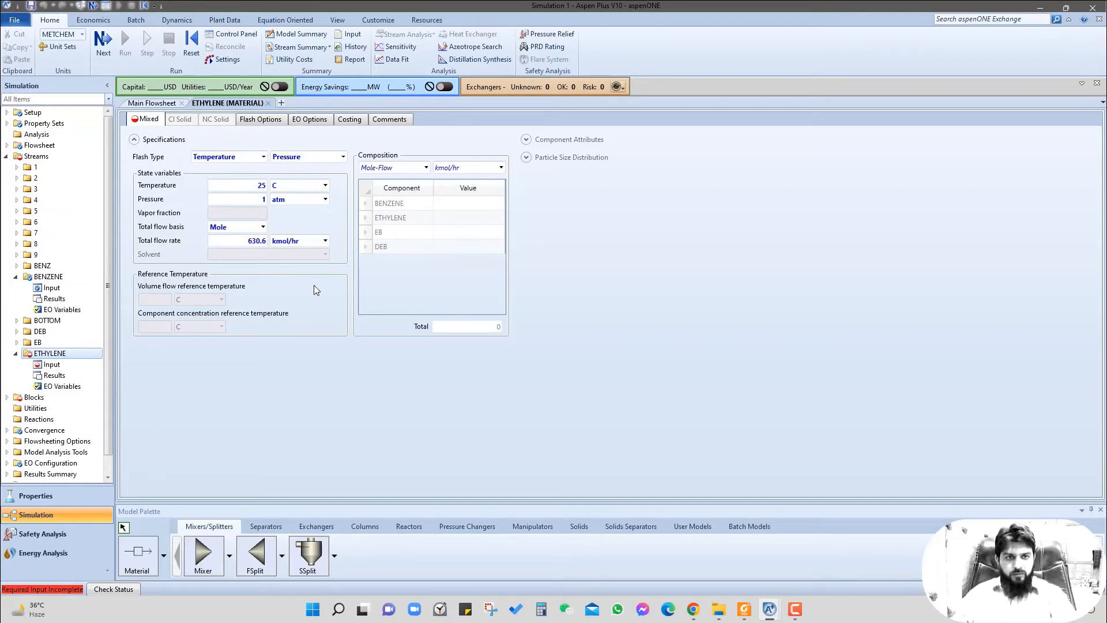
Step: Define the ETHYLENE stream composition by mole fraction with ETHYLENE at 1, and return to the main flowsheet
{"action": "left_click", "coordinate": [425, 171]}
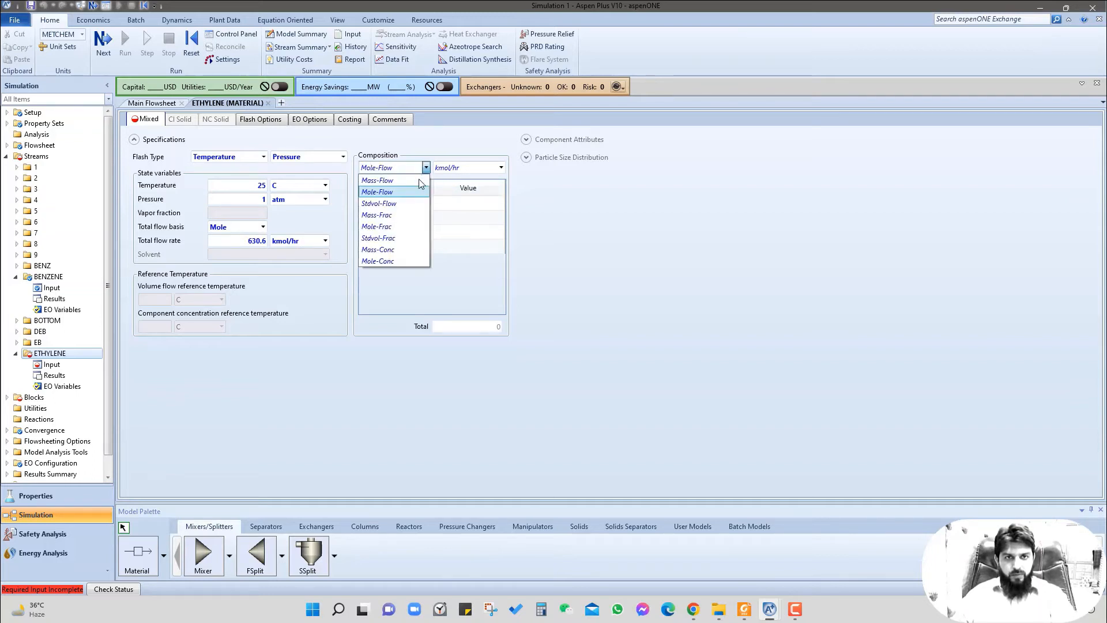
{"action": "left_click", "coordinate": [384, 226]}
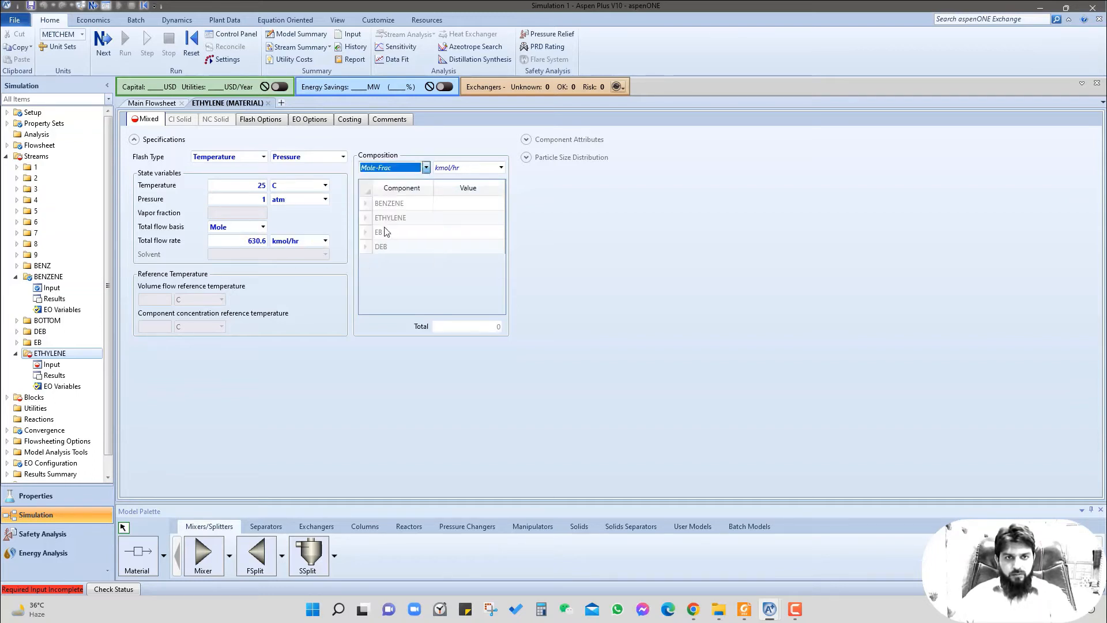
{"action": "left_click", "coordinate": [456, 218]}
{"action": "type", "text": "1"}
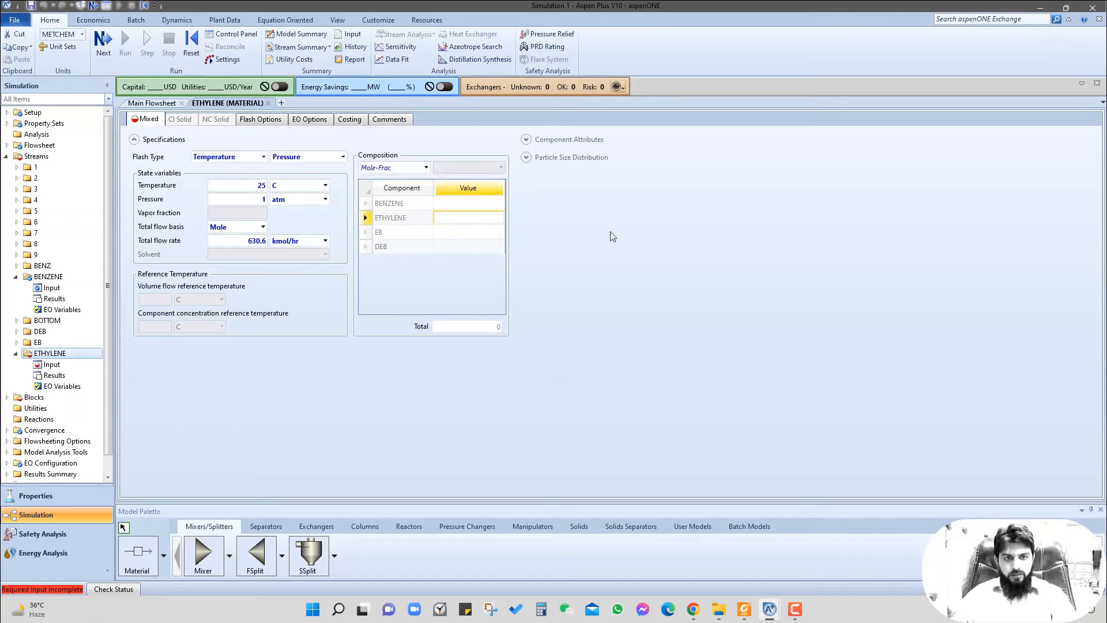
{"action": "key", "text": "Return"}
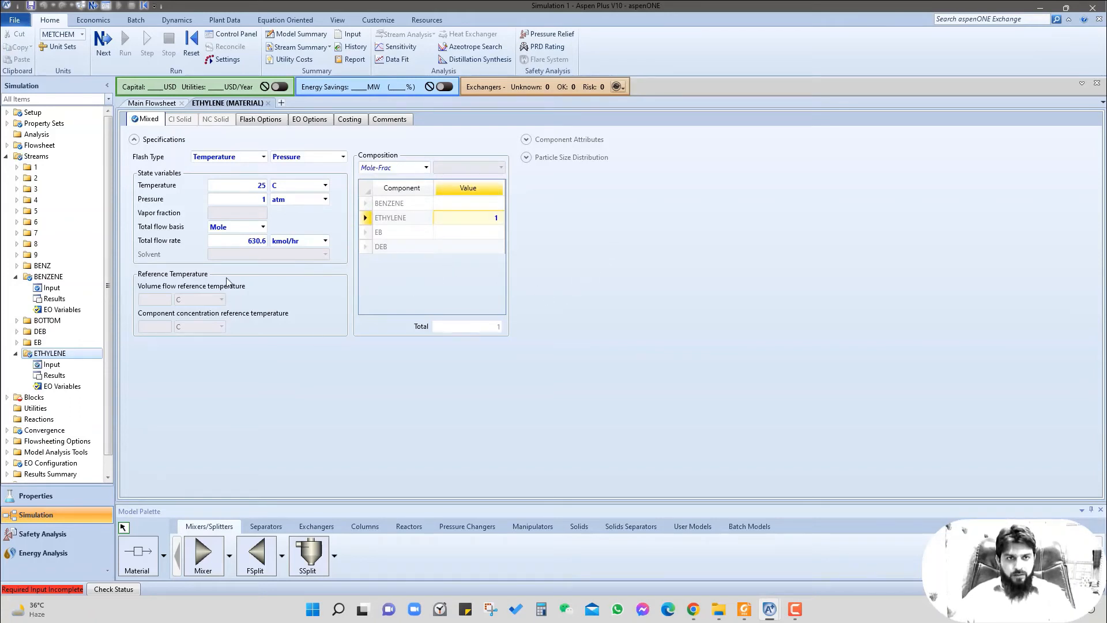
{"action": "left_click", "coordinate": [160, 105]}
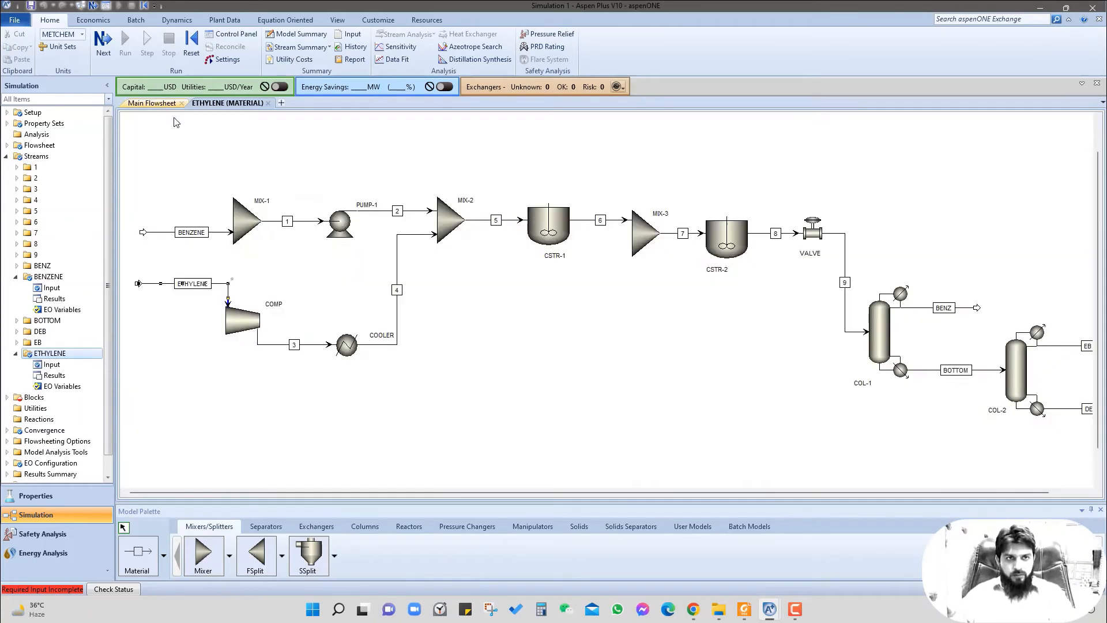
{"action": "left_click", "coordinate": [194, 156]}
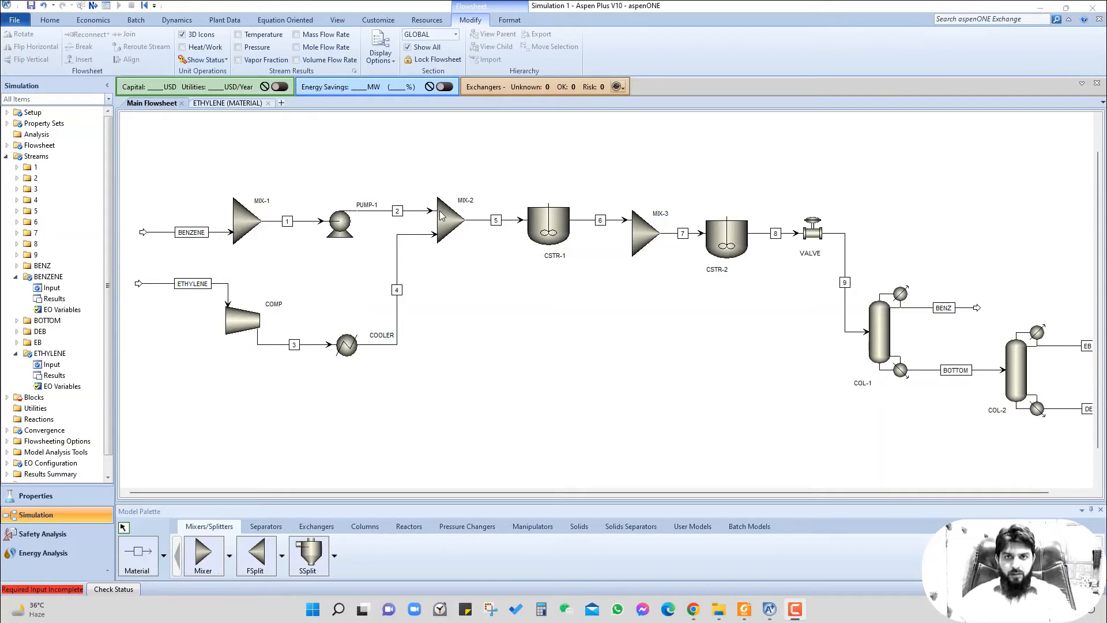
Step: Specify PUMP-1 with a discharge pressure of 20 atm and return to the main flowsheet
{"action": "double_click", "coordinate": [333, 231]}
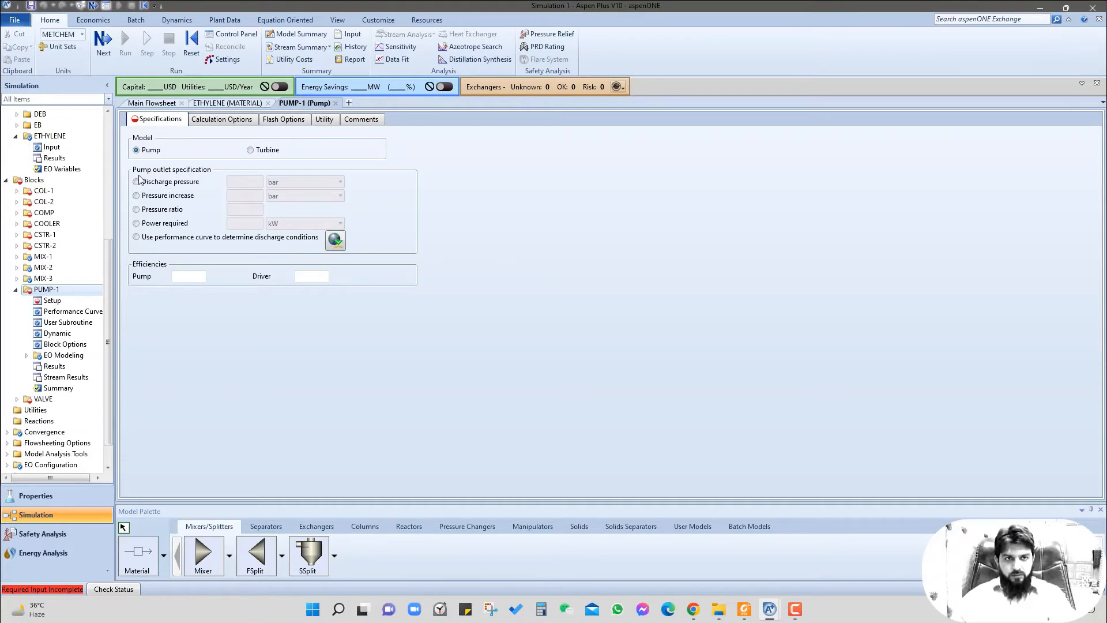
{"action": "left_click", "coordinate": [153, 183]}
{"action": "left_click", "coordinate": [242, 182]}
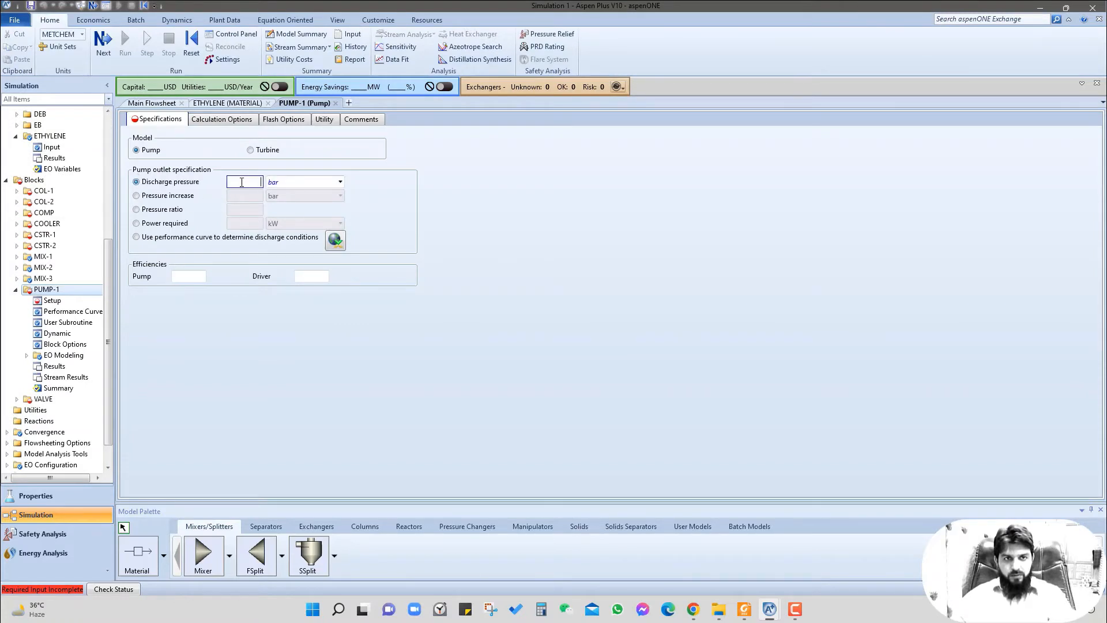
{"action": "type", "text": "20"}
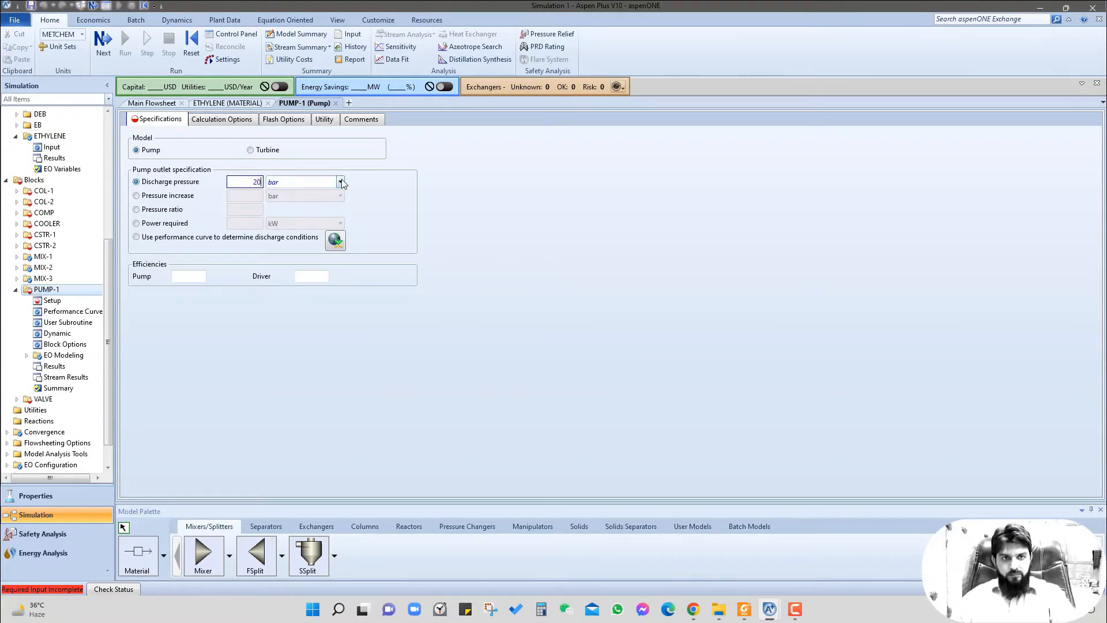
{"action": "left_click", "coordinate": [340, 181]}
{"action": "left_click", "coordinate": [291, 195]}
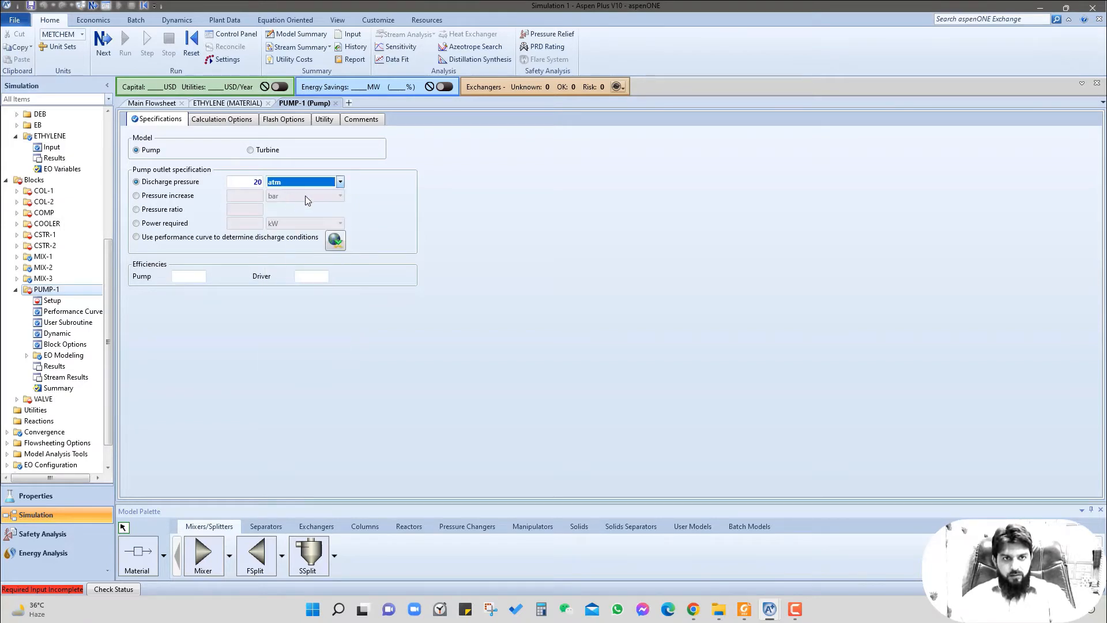
{"action": "left_click", "coordinate": [162, 103]}
{"action": "left_click", "coordinate": [233, 386]}
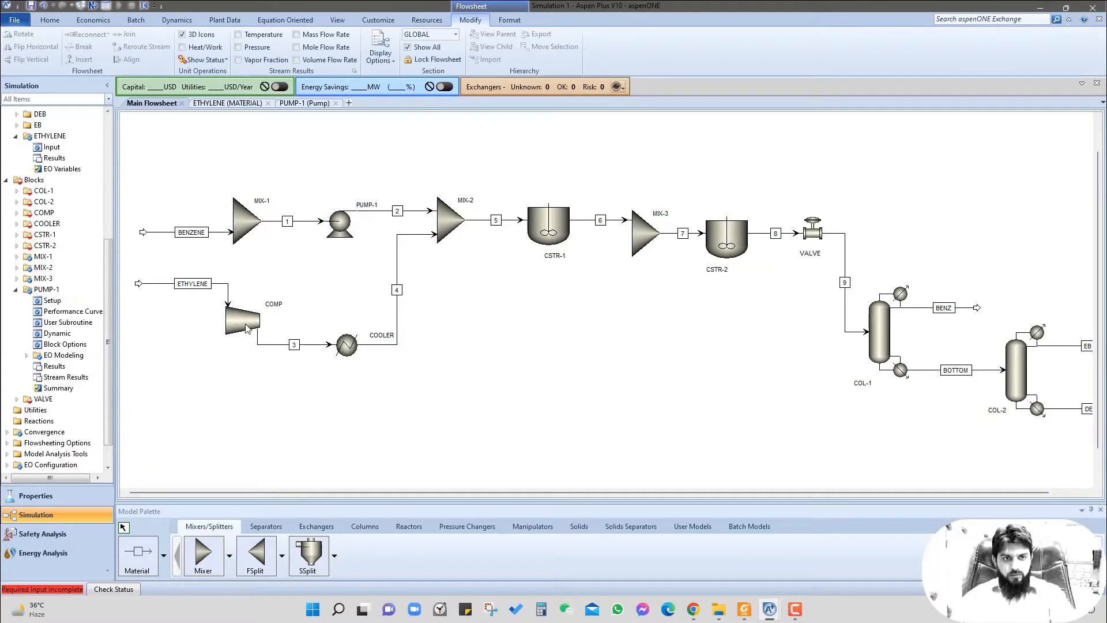
Step: Specify COMP as an isentropic compressor with a discharge pressure of 20 atm and return to the main flowsheet
{"action": "left_click", "coordinate": [247, 328]}
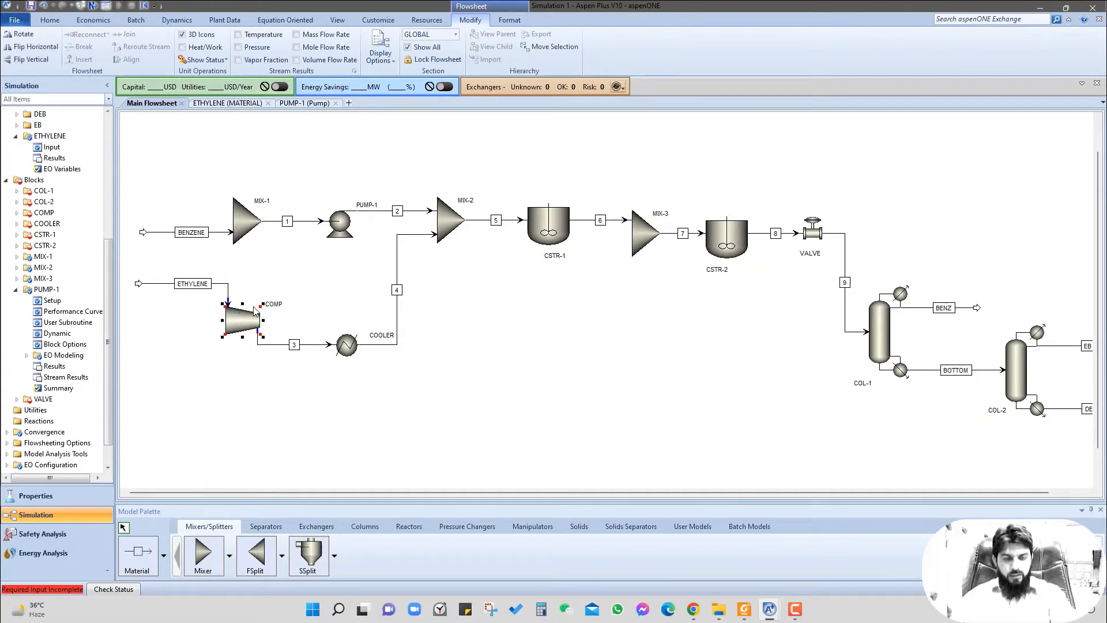
{"action": "double_click", "coordinate": [254, 308]}
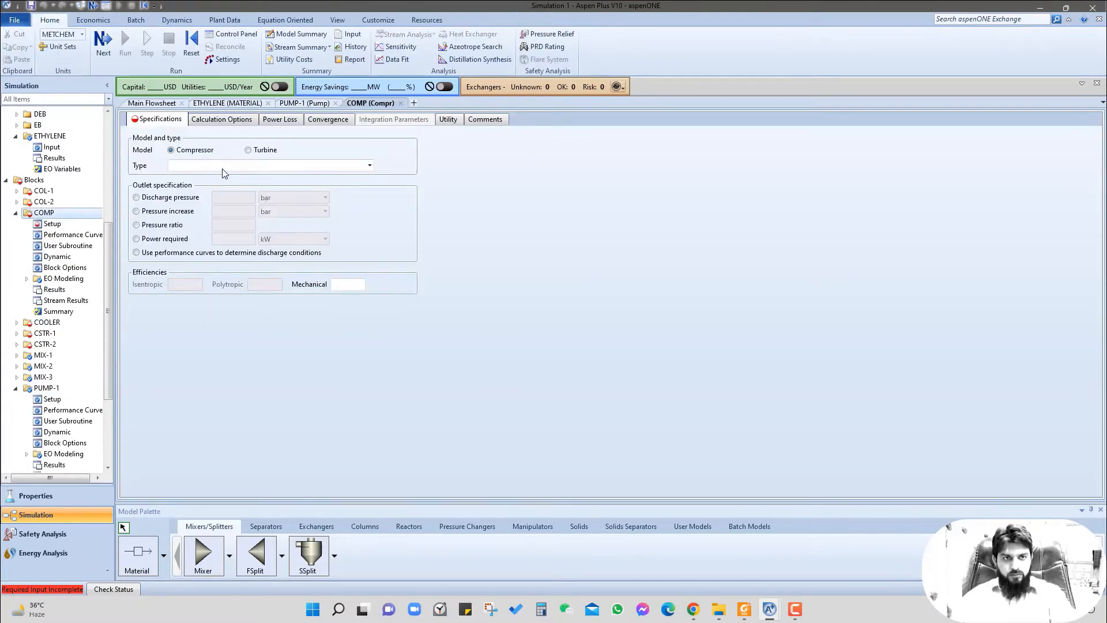
{"action": "left_click", "coordinate": [369, 166]}
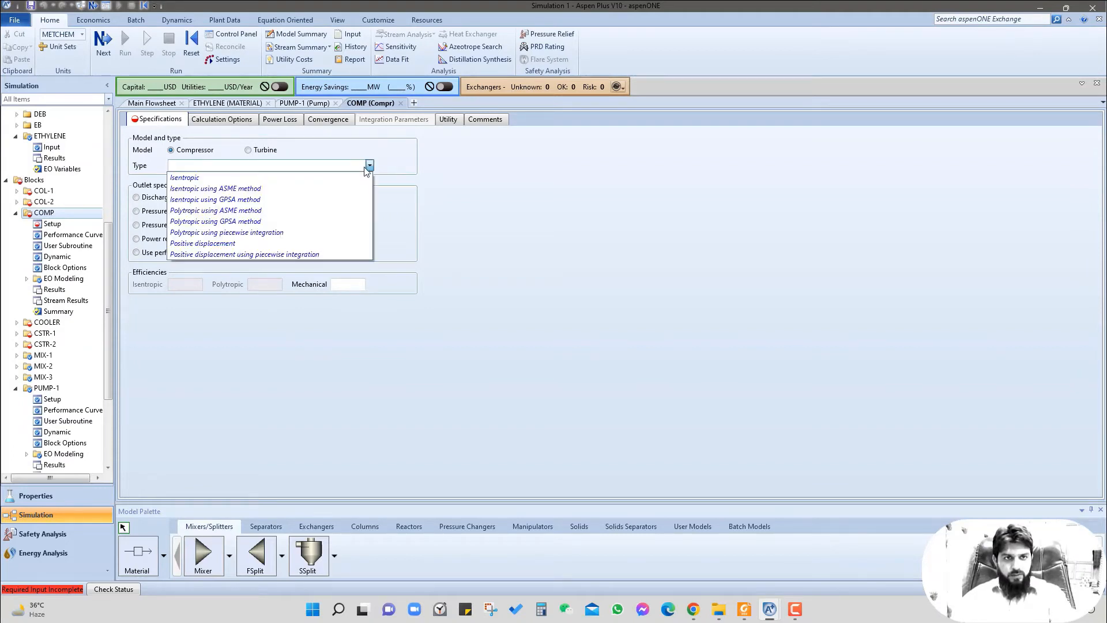
{"action": "left_click", "coordinate": [310, 178]}
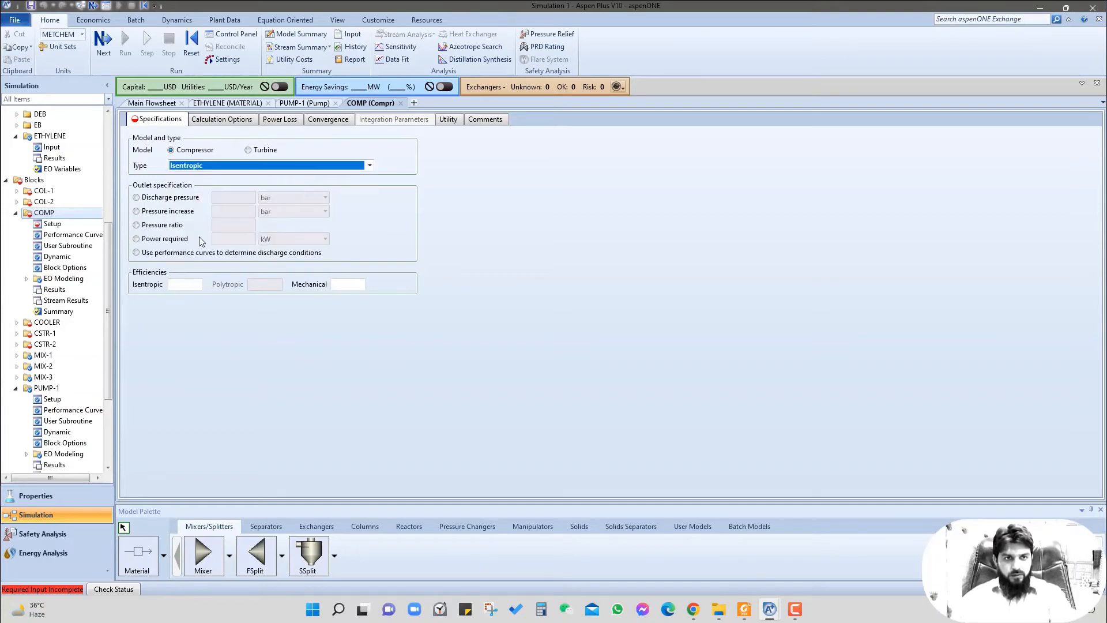
{"action": "left_click", "coordinate": [137, 197]}
{"action": "left_click", "coordinate": [236, 199]}
{"action": "type", "text": "20"}
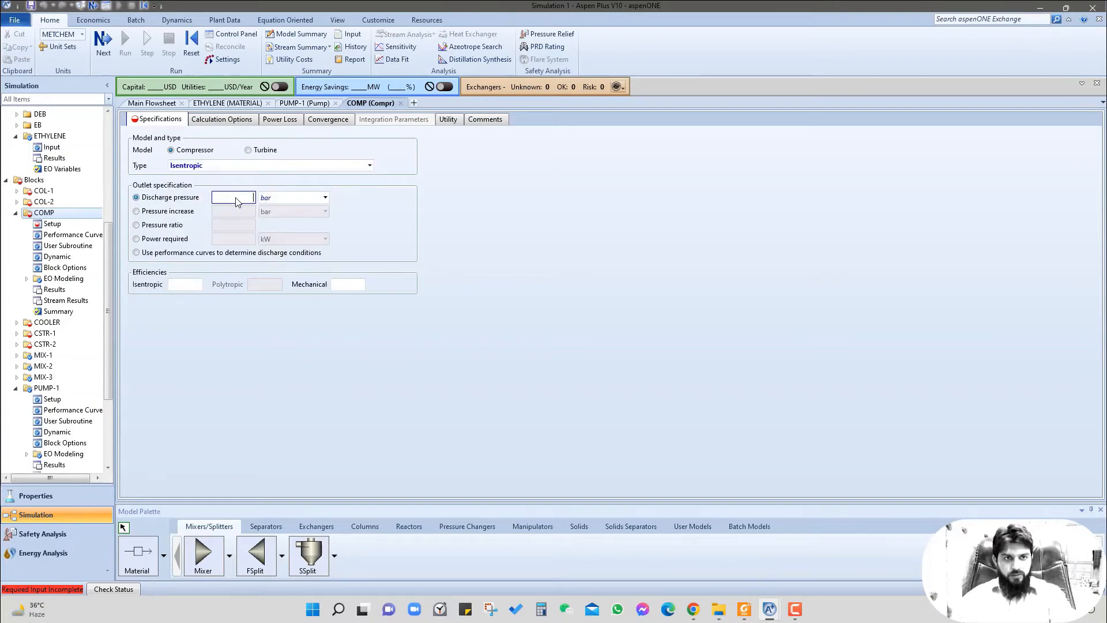
{"action": "left_click", "coordinate": [325, 197]}
{"action": "left_click", "coordinate": [285, 212]}
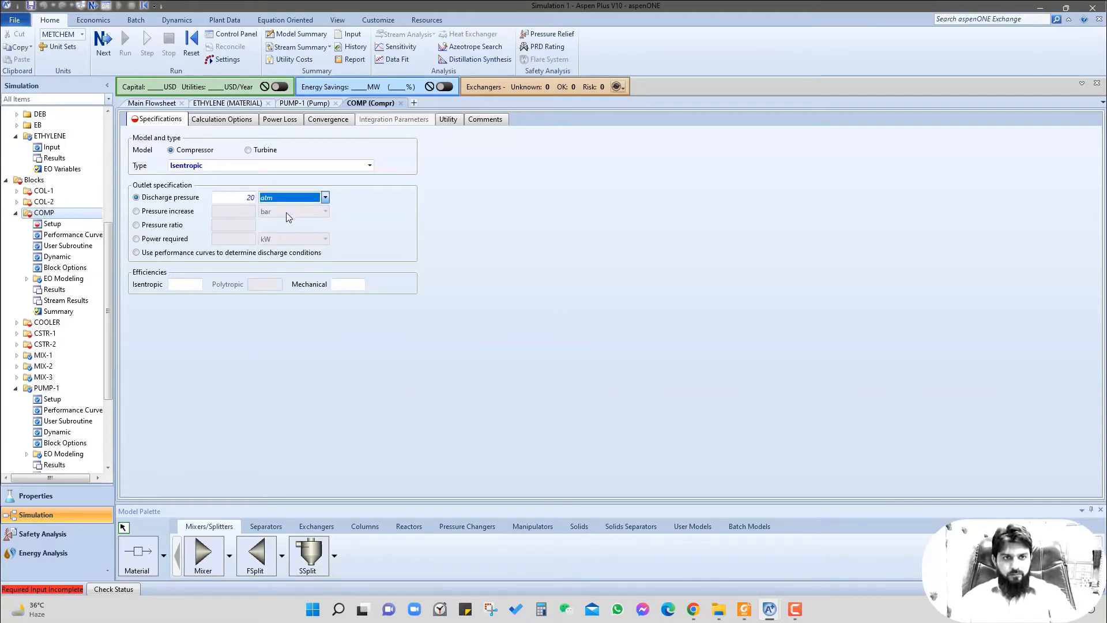
{"action": "left_click", "coordinate": [155, 103]}
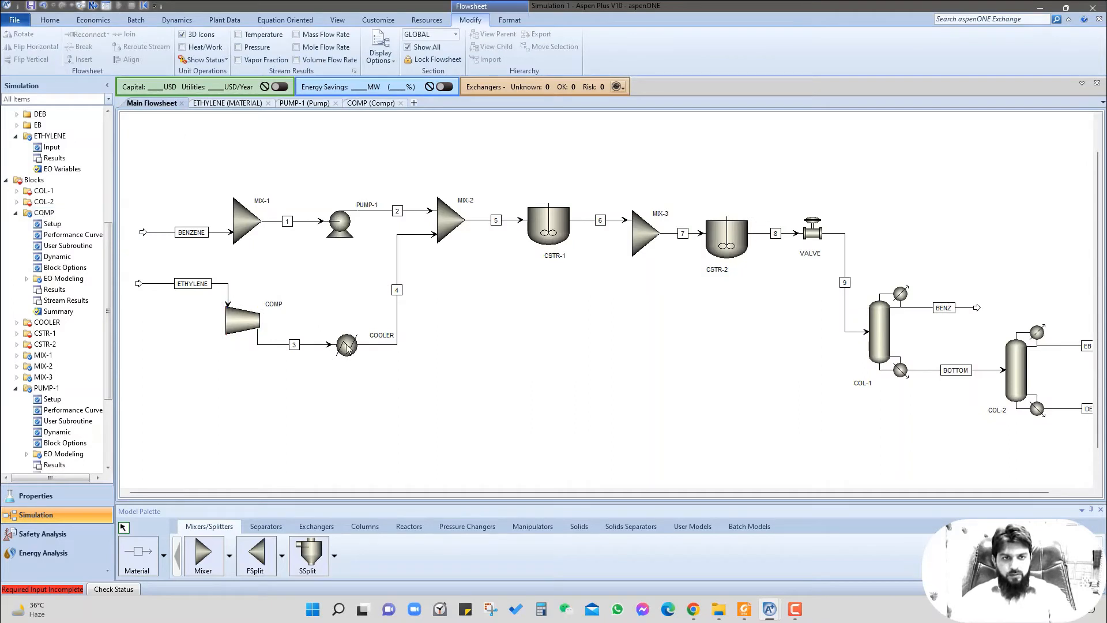
Step: Specify COOLER with a temperature of 160.9 C and a pressure of 2016 kPa, and return to the main flowsheet
{"action": "left_click", "coordinate": [347, 346]}
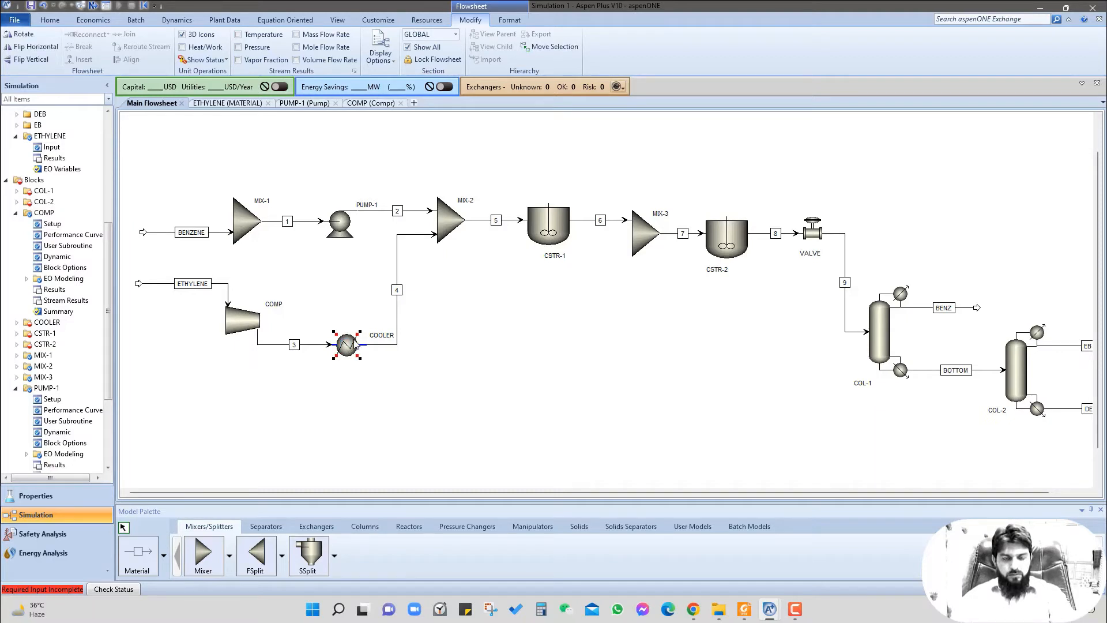
{"action": "double_click", "coordinate": [344, 345]}
{"action": "left_click", "coordinate": [286, 189]}
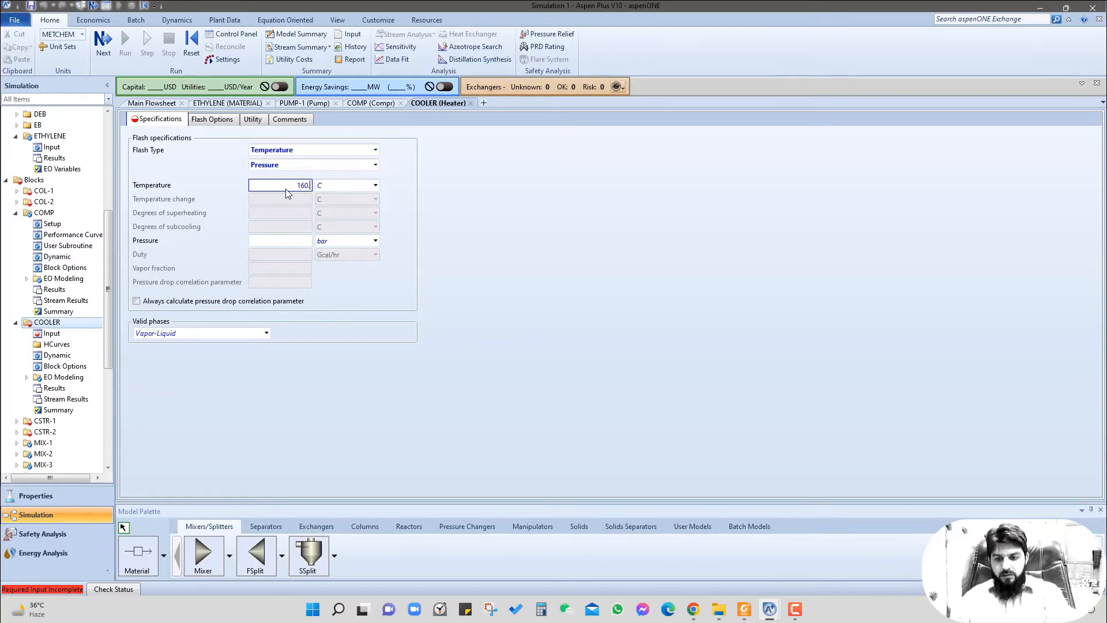
{"action": "left_click", "coordinate": [435, 210]}
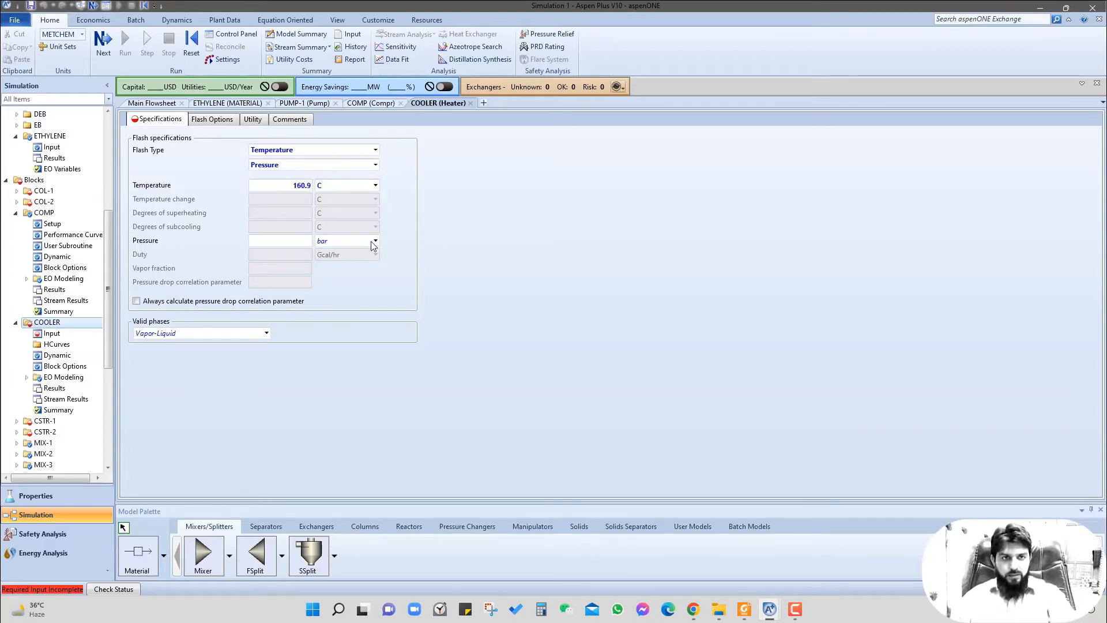
{"action": "left_click", "coordinate": [300, 241]}
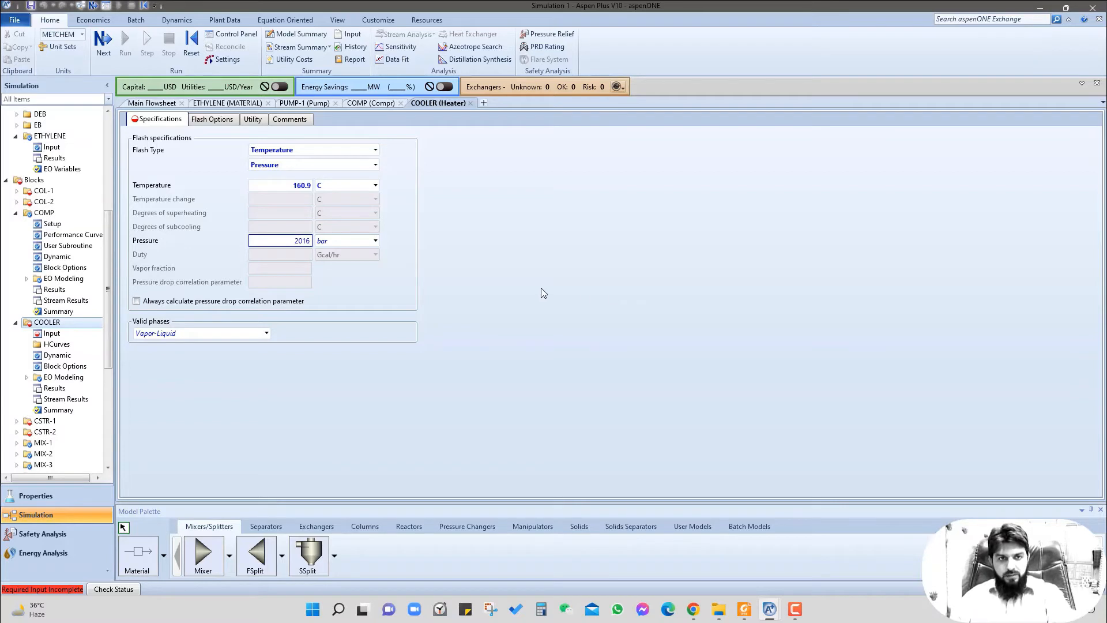
{"action": "type", "text": "2016"}
{"action": "left_click", "coordinate": [375, 241]}
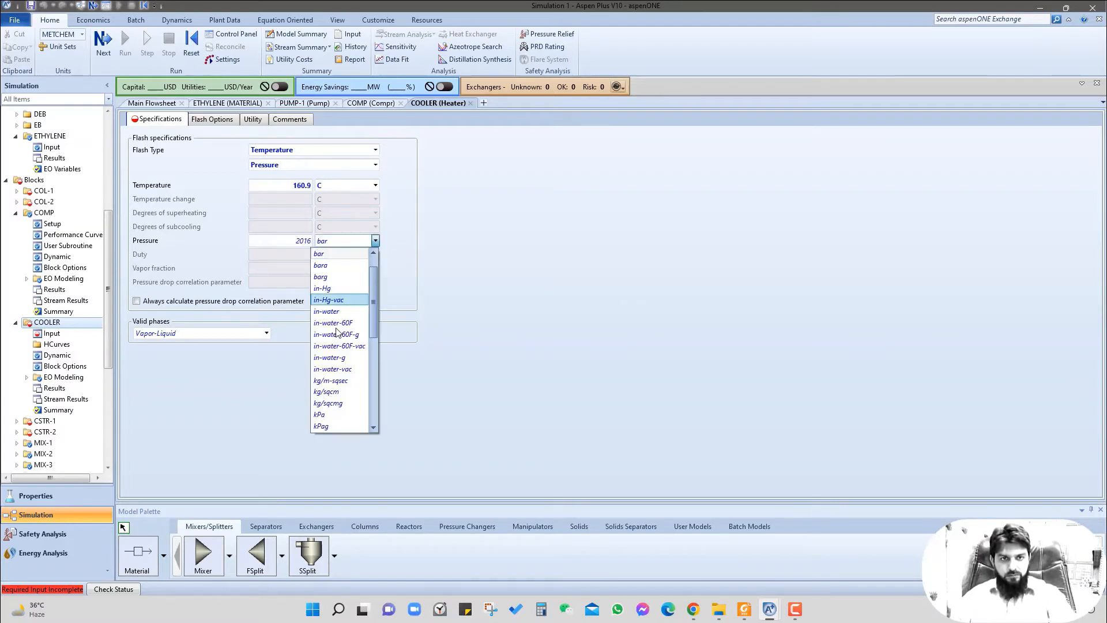
{"action": "left_click", "coordinate": [321, 415]}
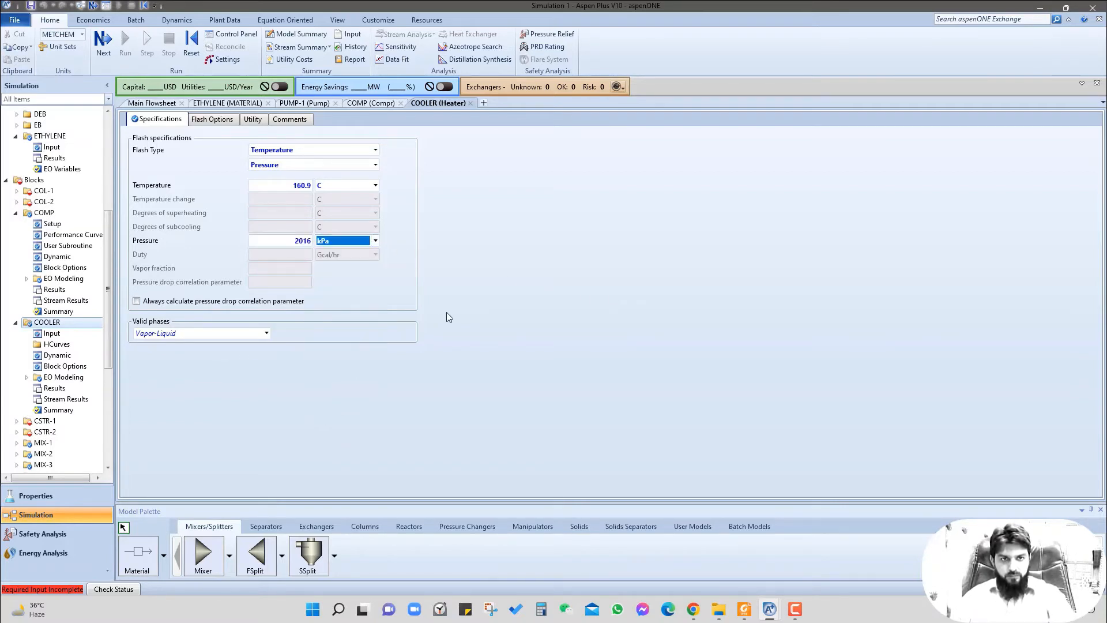
{"action": "left_click", "coordinate": [447, 312]}
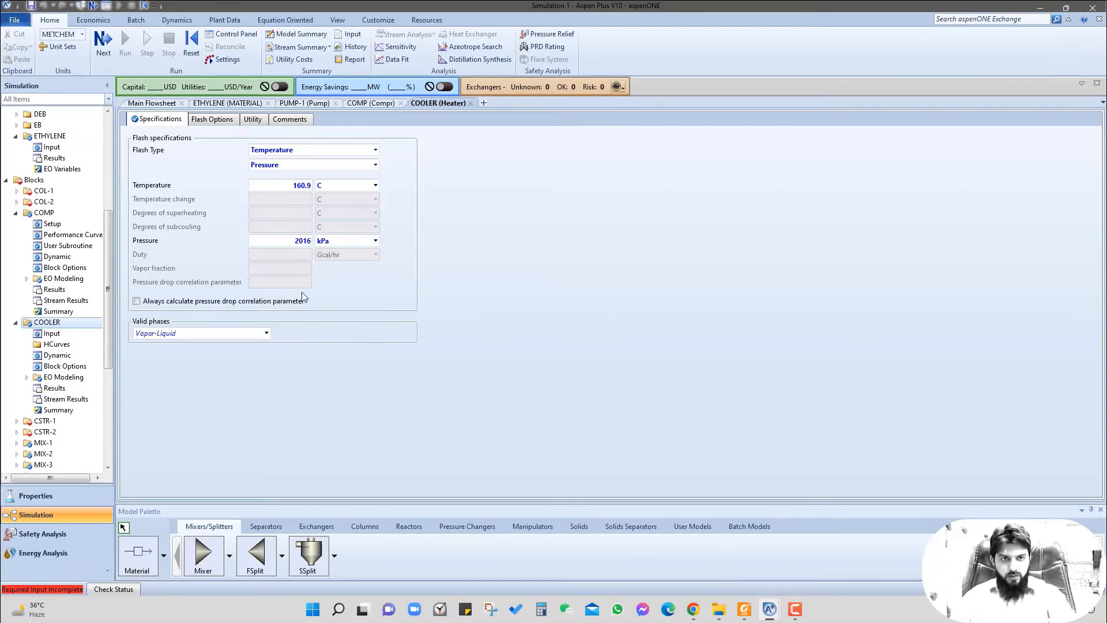
{"action": "left_click", "coordinate": [151, 104]}
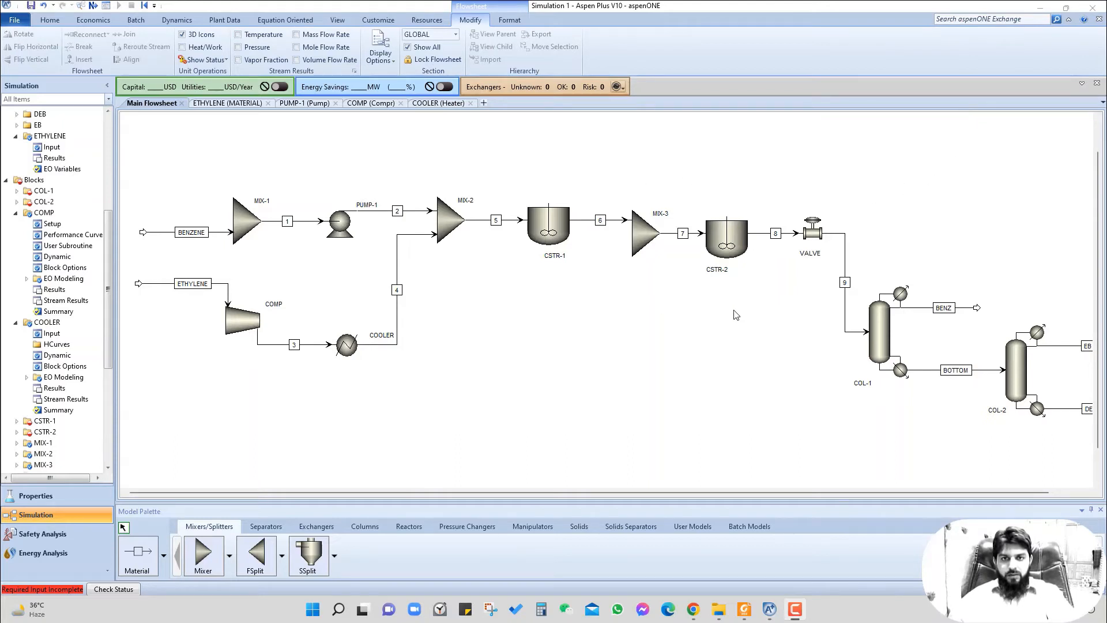
Step: Set the CSTR-1 operating conditions to a pressure of 19.15 bar and a temperature of 160.9 C
{"action": "left_click", "coordinate": [548, 227]}
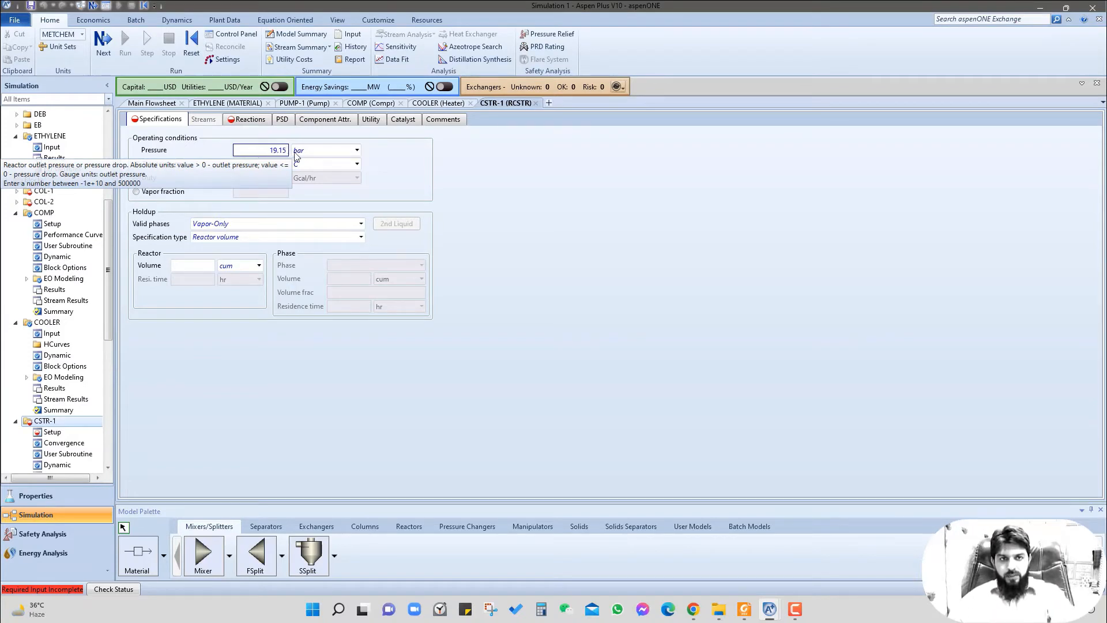
{"action": "left_click", "coordinate": [434, 165]}
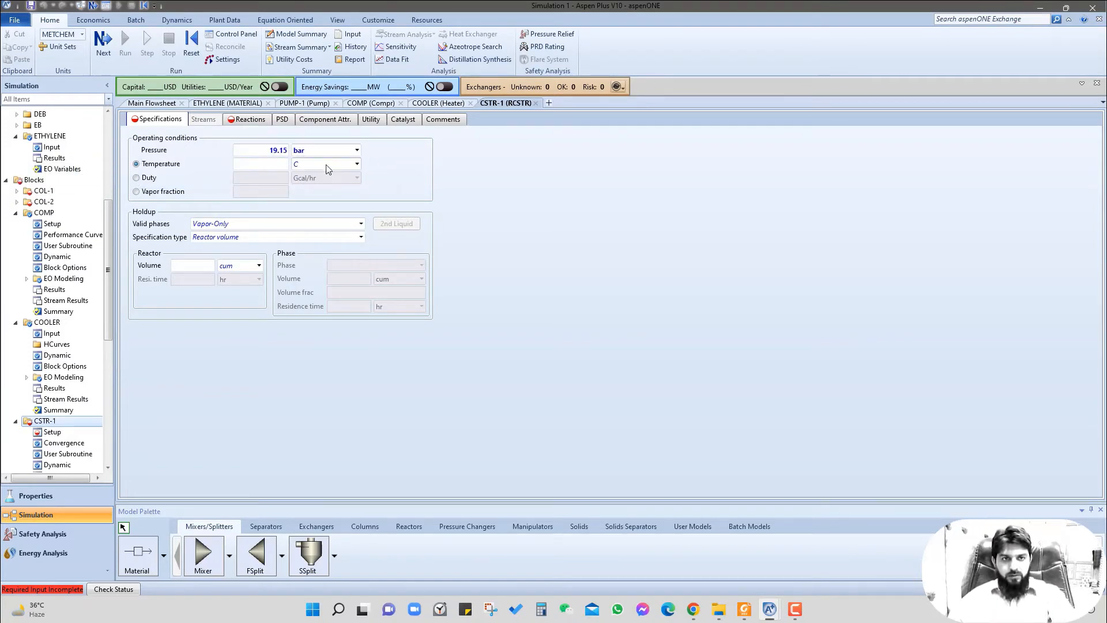
{"action": "left_click", "coordinate": [274, 167]}
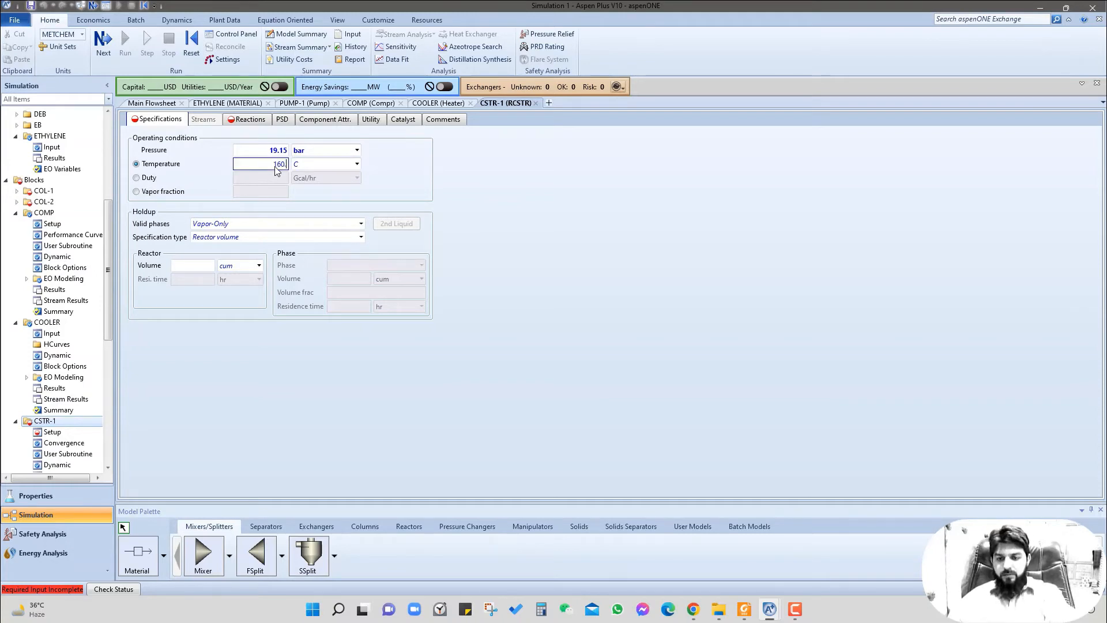
{"action": "type", "text": "160.9"}
{"action": "left_click", "coordinate": [478, 181]}
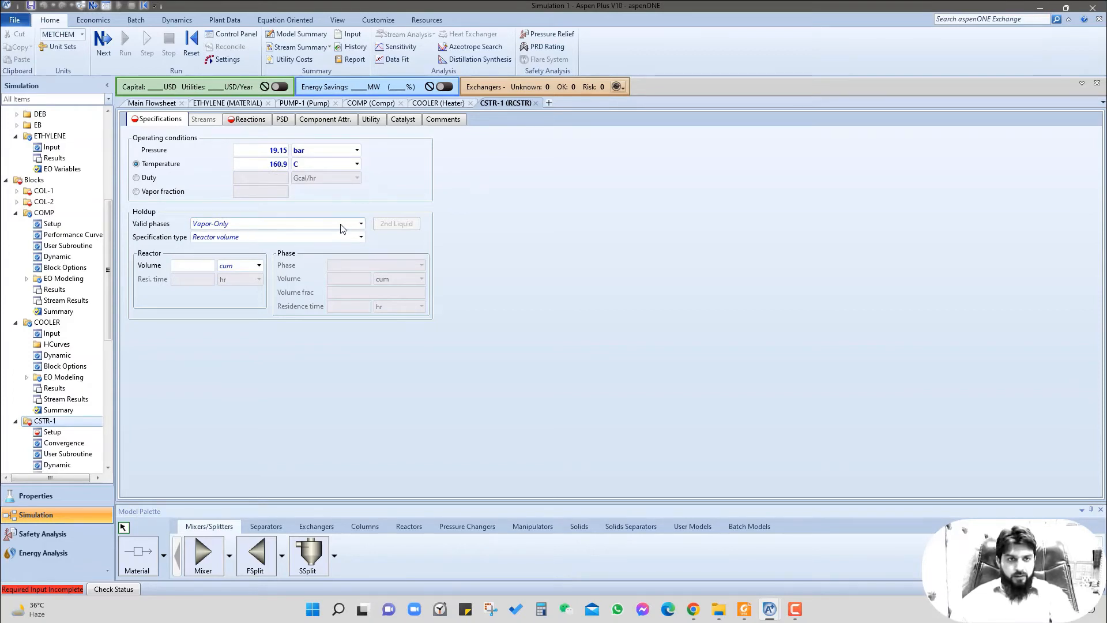
Step: Set the CSTR-1 holdup to Liquid-Only valid phases with a reactor volume of 200 cum
{"action": "left_click", "coordinate": [362, 224]}
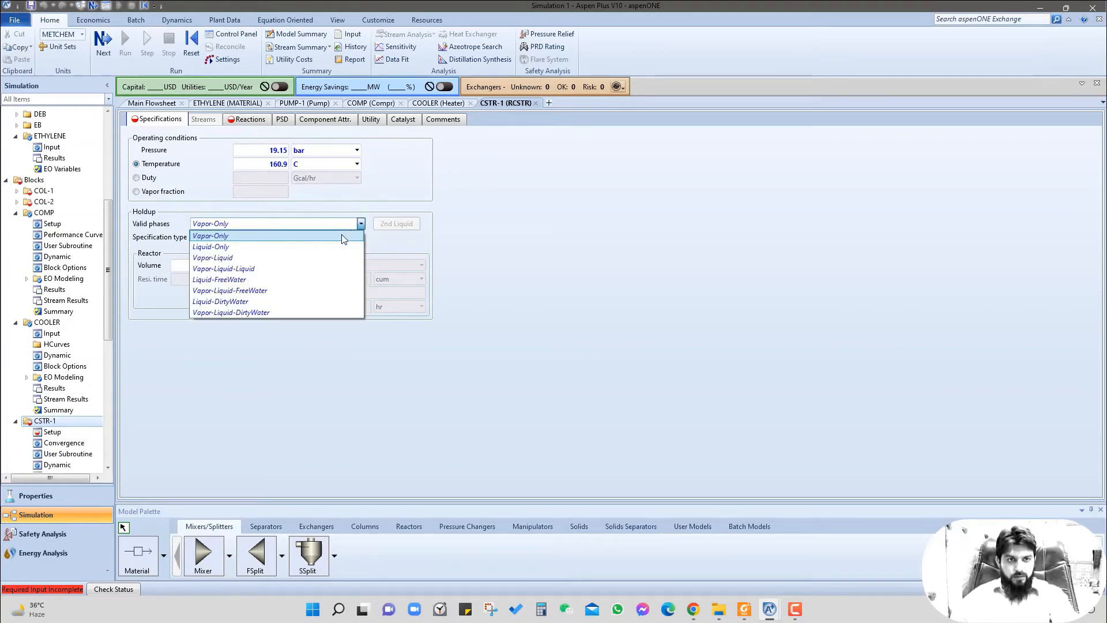
{"action": "left_click", "coordinate": [299, 247]}
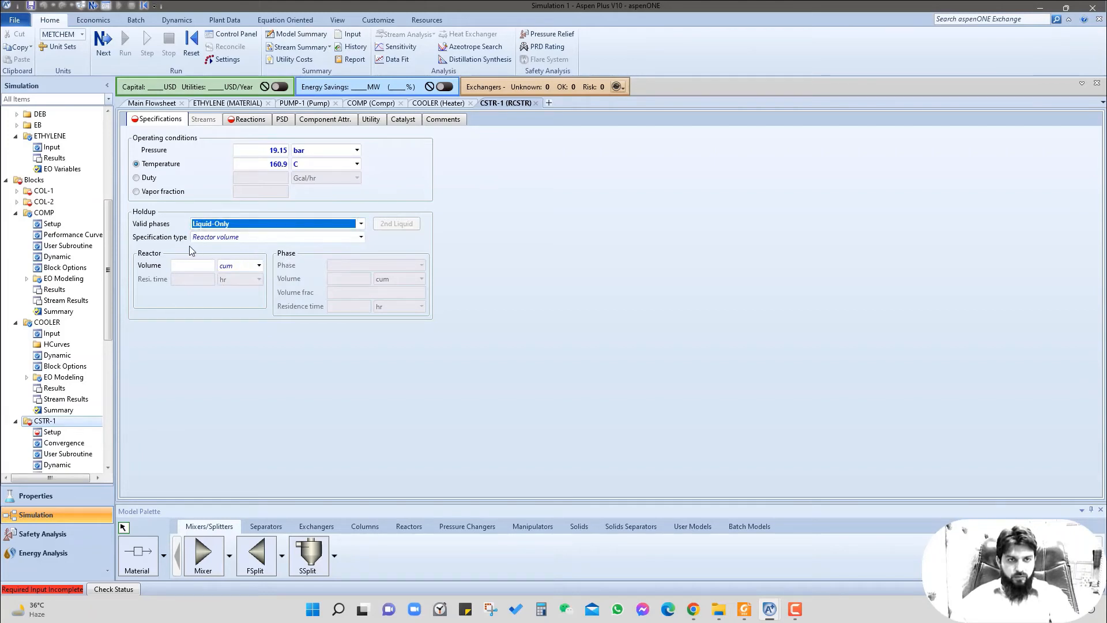
{"action": "left_click", "coordinate": [194, 268]}
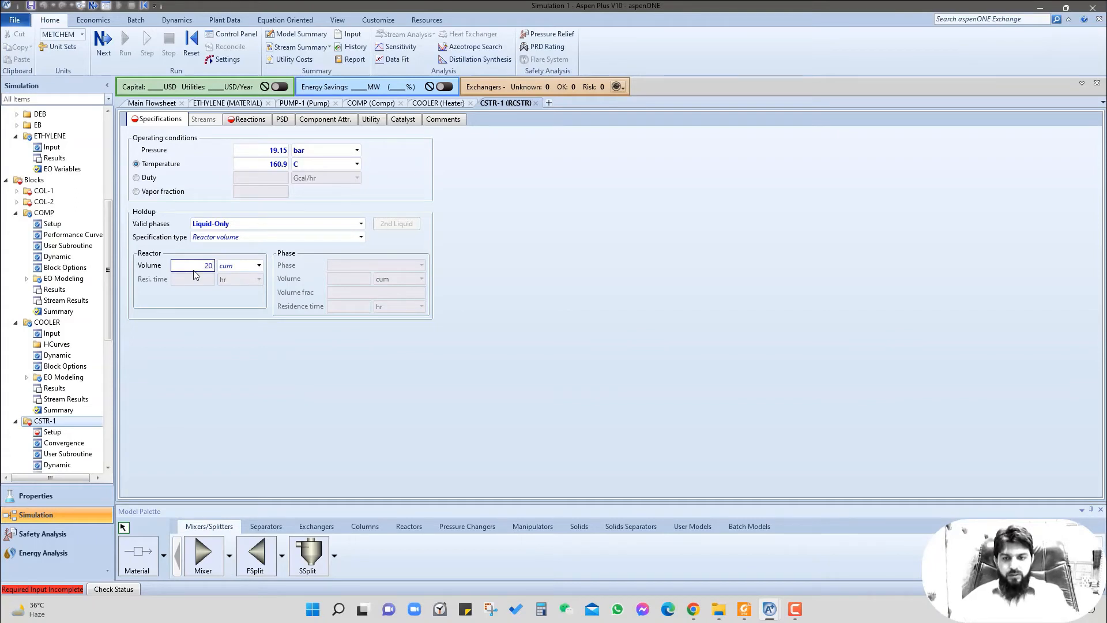
{"action": "left_click", "coordinate": [260, 347]}
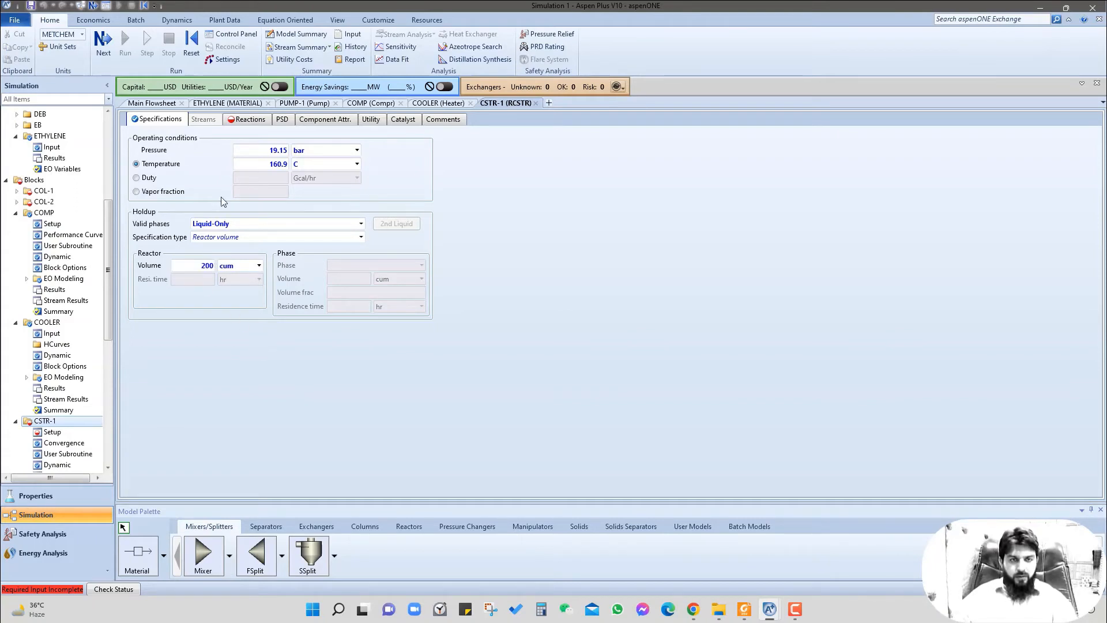
Step: Create a new reaction set with the ID R-1 and type POWERLAW for the simulation
{"action": "left_click", "coordinate": [244, 122]}
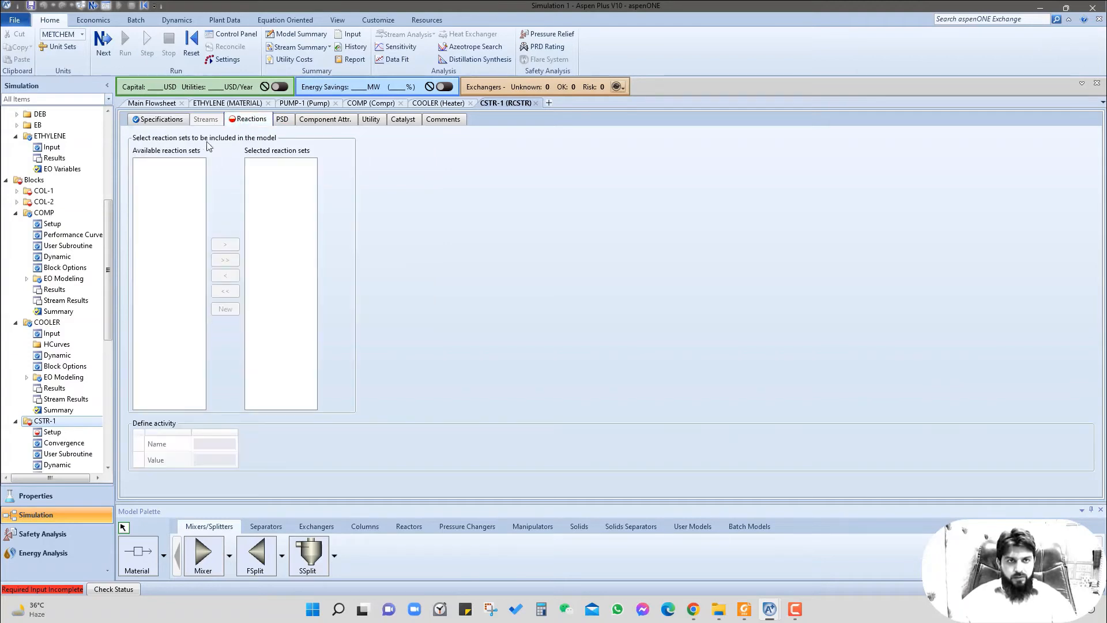
{"action": "left_click", "coordinate": [154, 121]}
{"action": "left_click", "coordinate": [186, 361]}
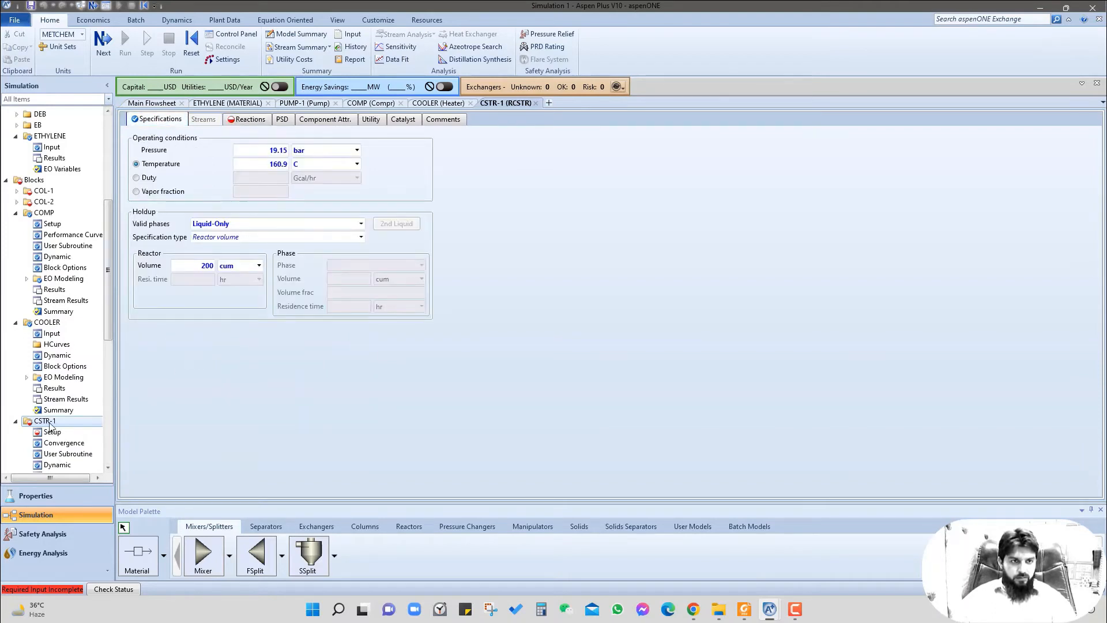
{"action": "scroll", "coordinate": [50, 427], "scroll_direction": "down", "scroll_amount": 10}
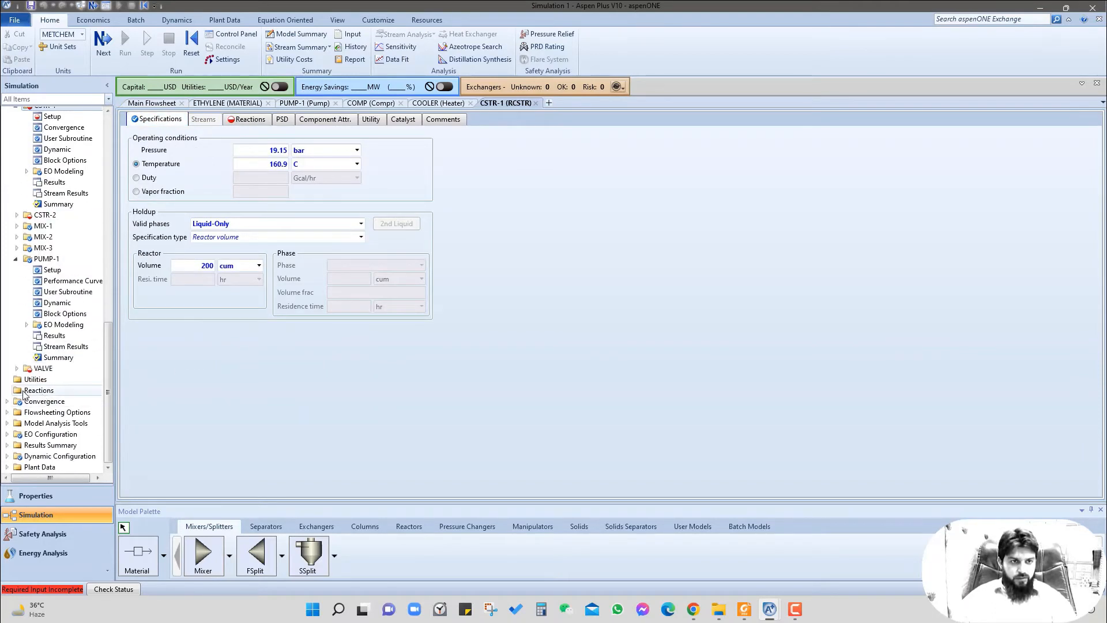
{"action": "left_click", "coordinate": [64, 391]}
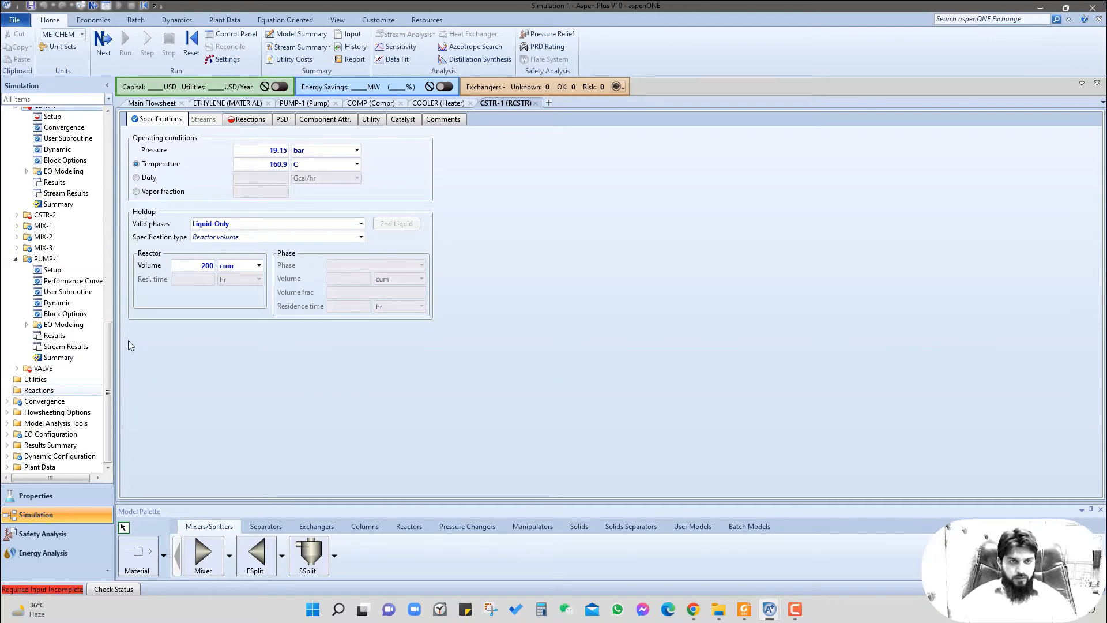
{"action": "left_click", "coordinate": [168, 135]}
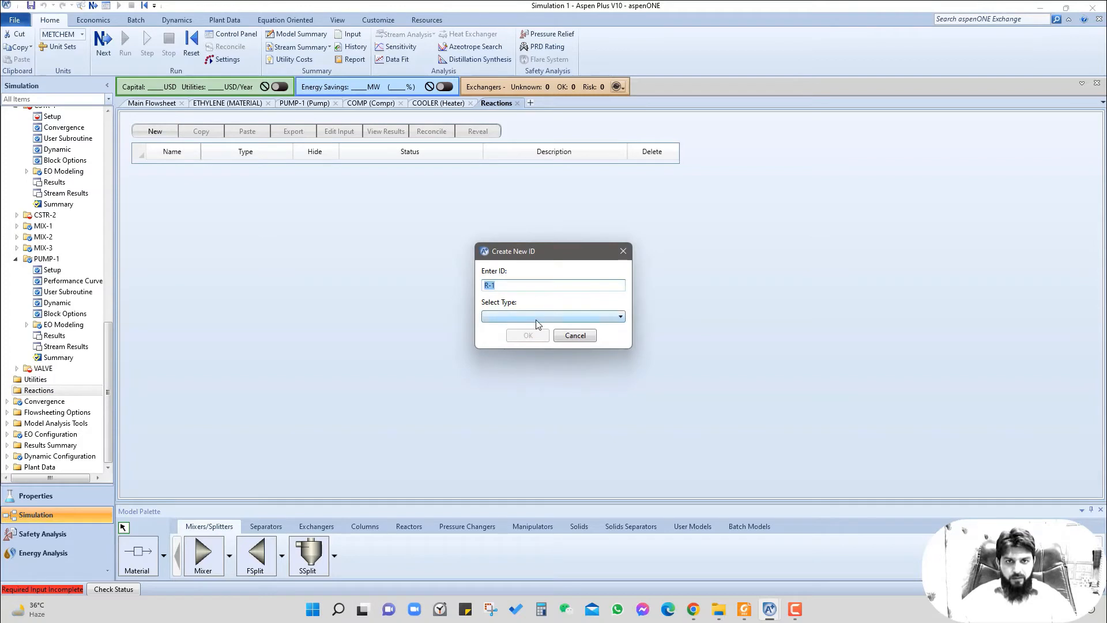
{"action": "left_click", "coordinate": [538, 317]}
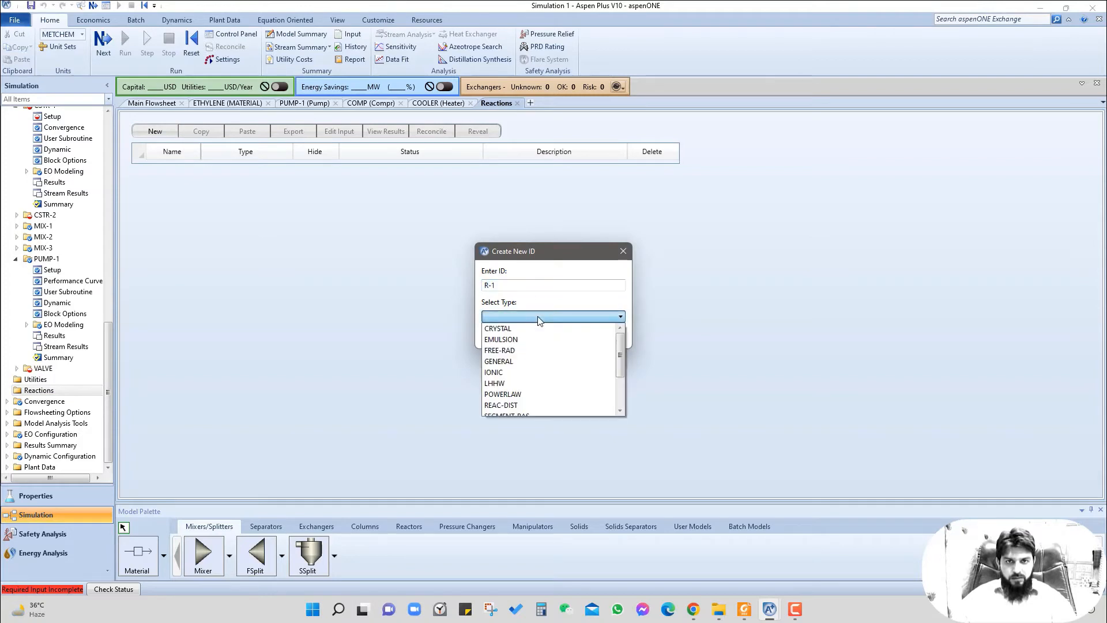
{"action": "left_click", "coordinate": [522, 395]}
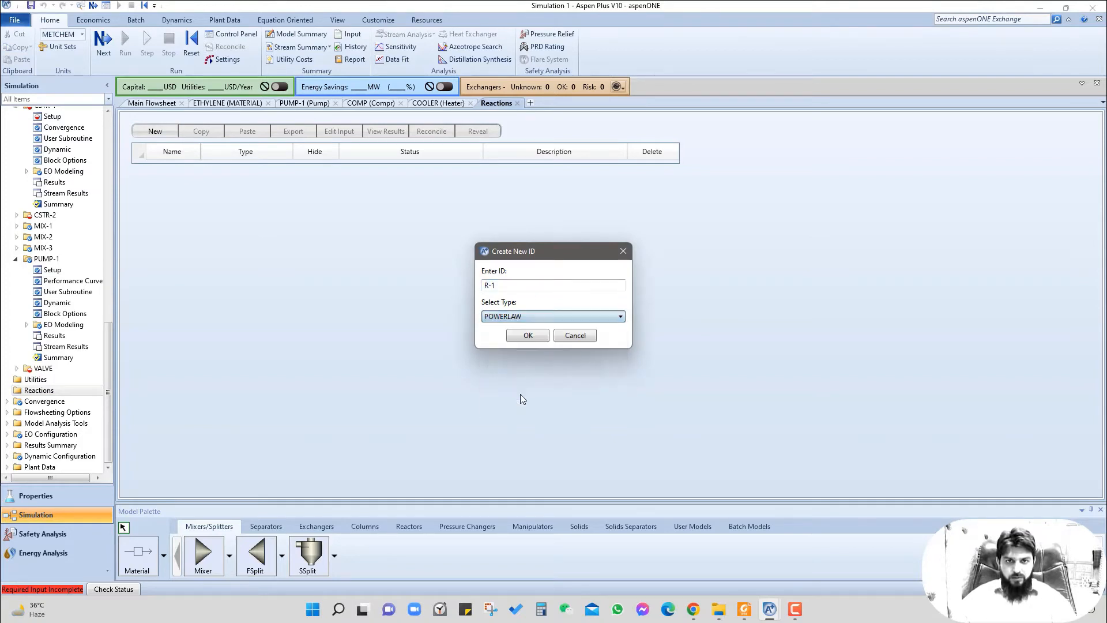
{"action": "left_click", "coordinate": [527, 335]}
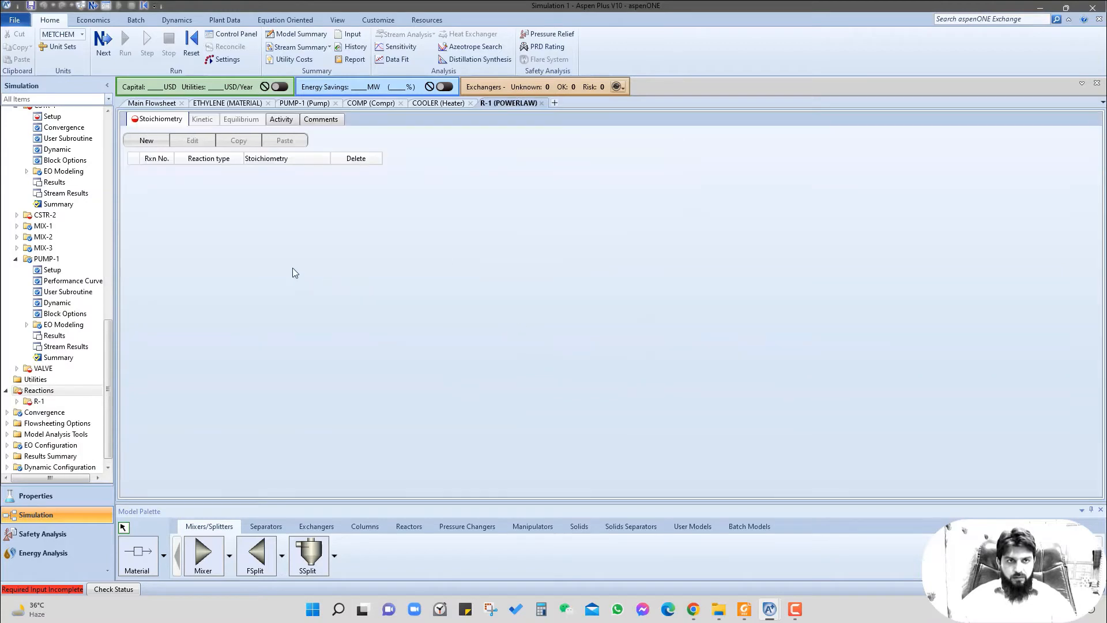
Step: Add reaction 1 to the R-1 reaction set with BENZENE and ETHYLENE as its reactants
{"action": "left_click", "coordinate": [147, 141]}
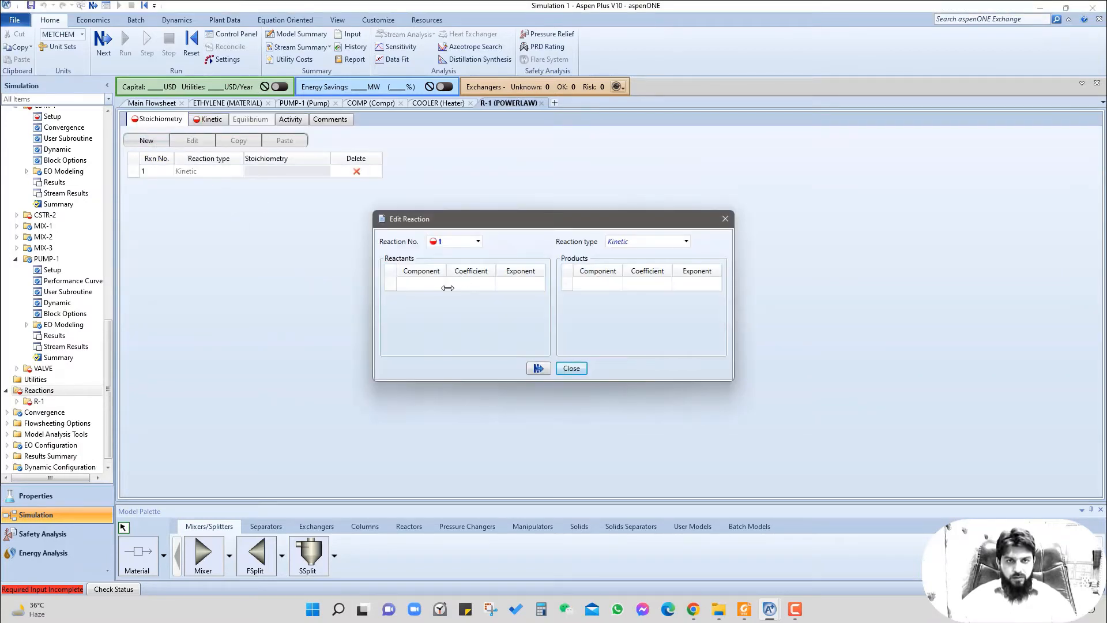
{"action": "left_click", "coordinate": [442, 287]}
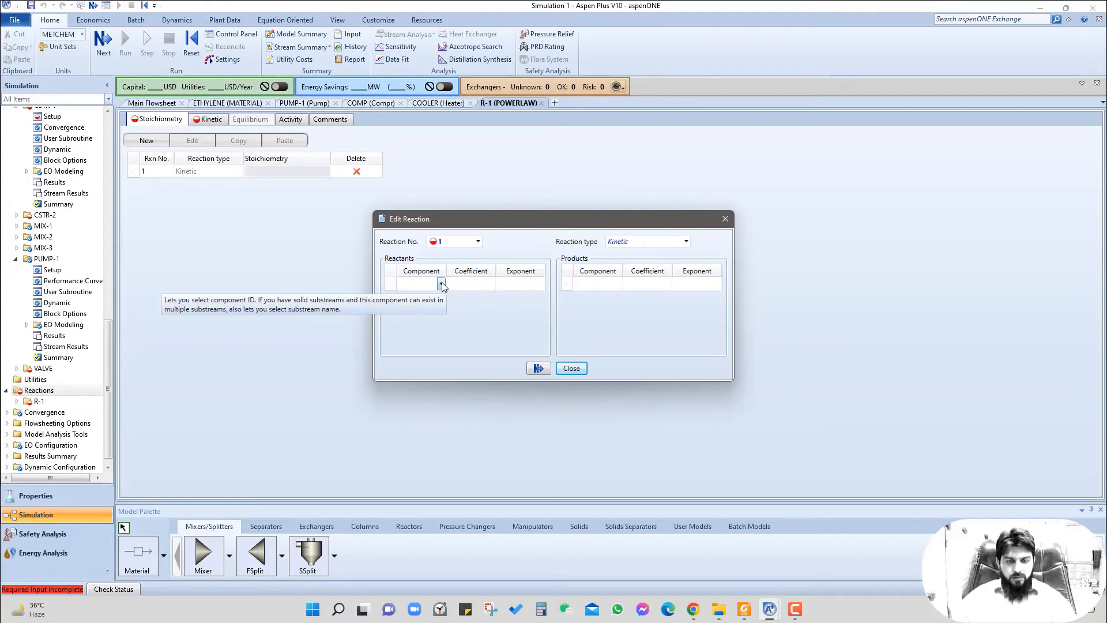
{"action": "left_click", "coordinate": [441, 285]}
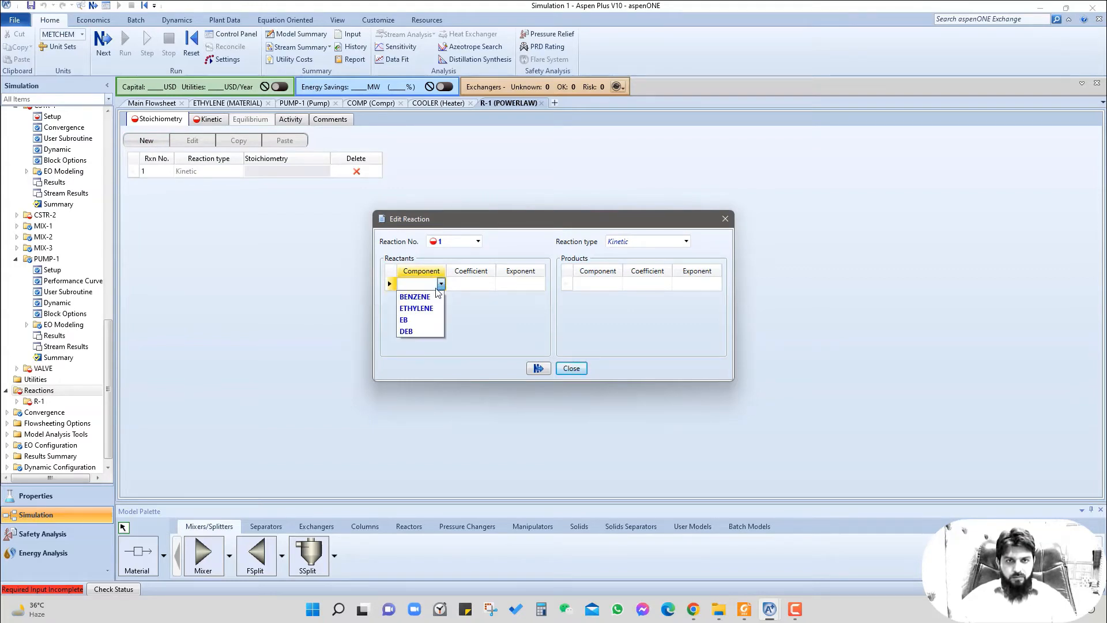
{"action": "left_click", "coordinate": [427, 297]}
{"action": "left_click", "coordinate": [442, 297]}
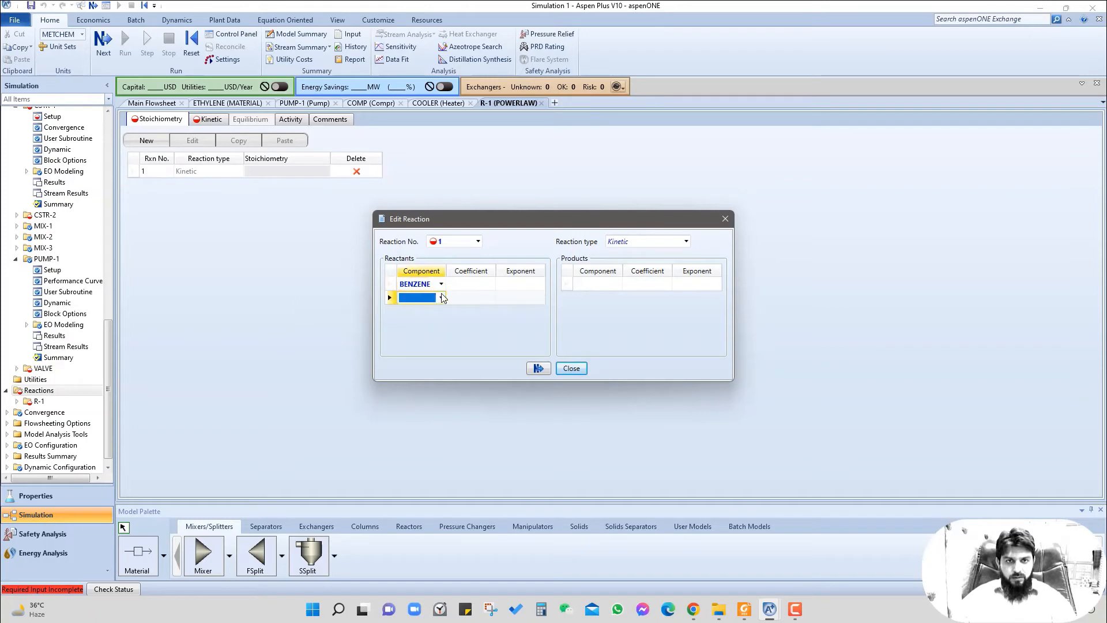
{"action": "left_click", "coordinate": [442, 297]}
{"action": "left_click", "coordinate": [438, 322]}
Step: Set the coefficients of BENZENE and ETHYLENE in reaction 1 to -1 and their exponents to 1
{"action": "left_click", "coordinate": [482, 285]}
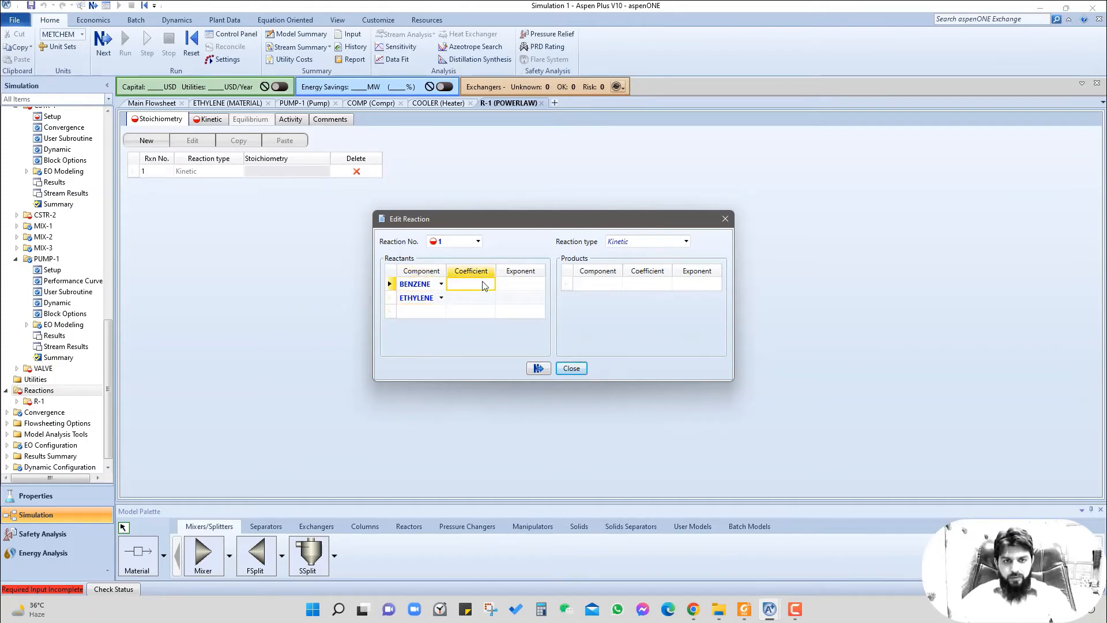
{"action": "type", "text": "-1"}
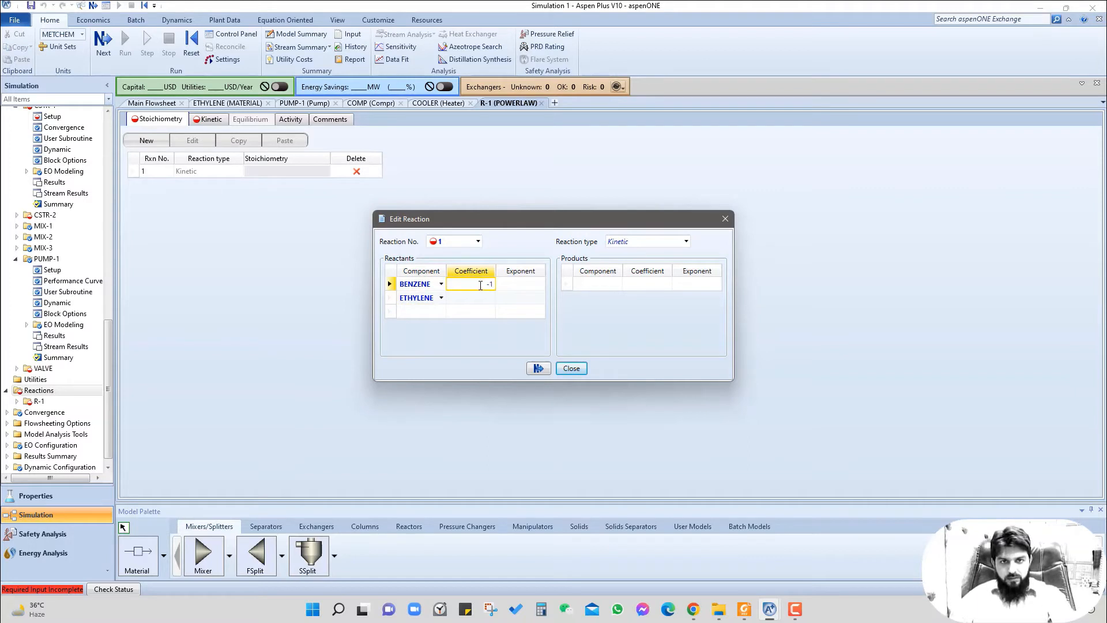
{"action": "left_click", "coordinate": [485, 298]}
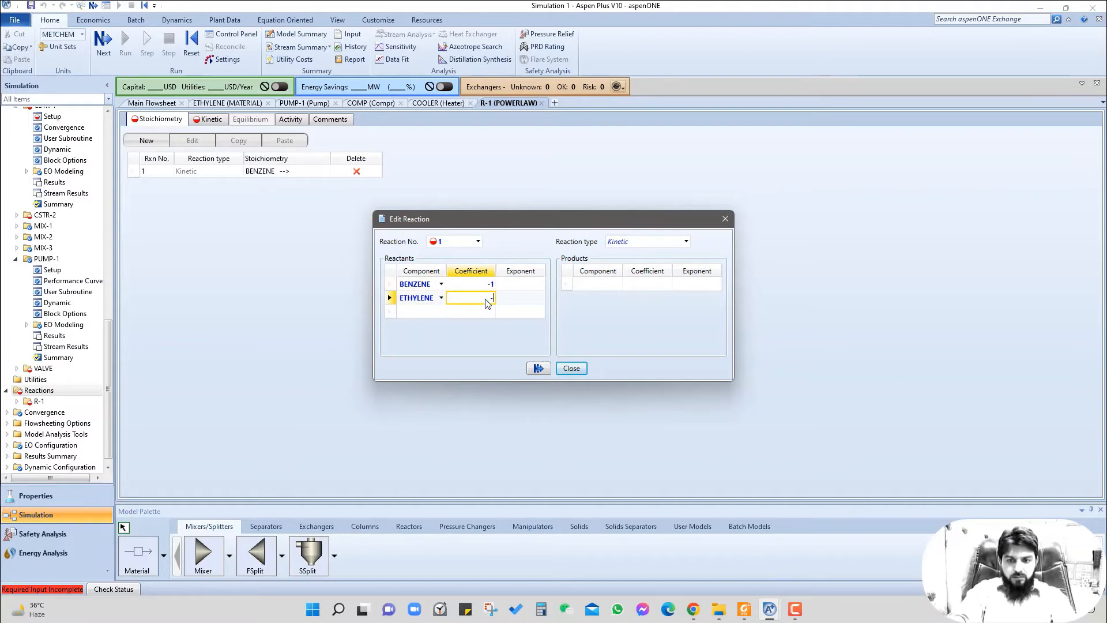
{"action": "type", "text": "-1"}
{"action": "key", "text": "Return"}
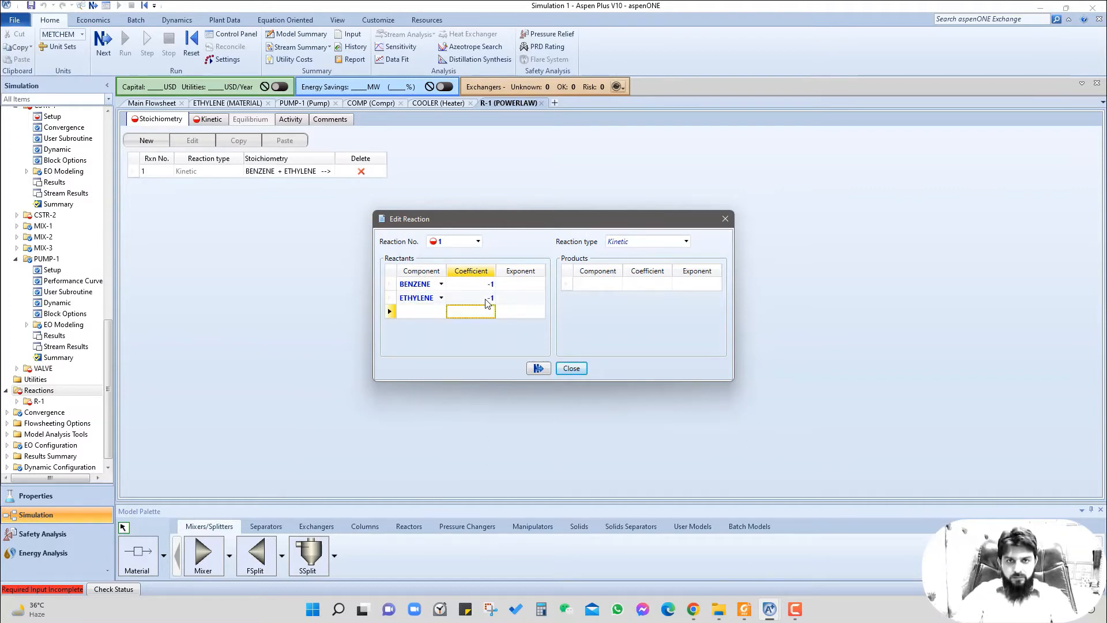
{"action": "left_click", "coordinate": [527, 285]}
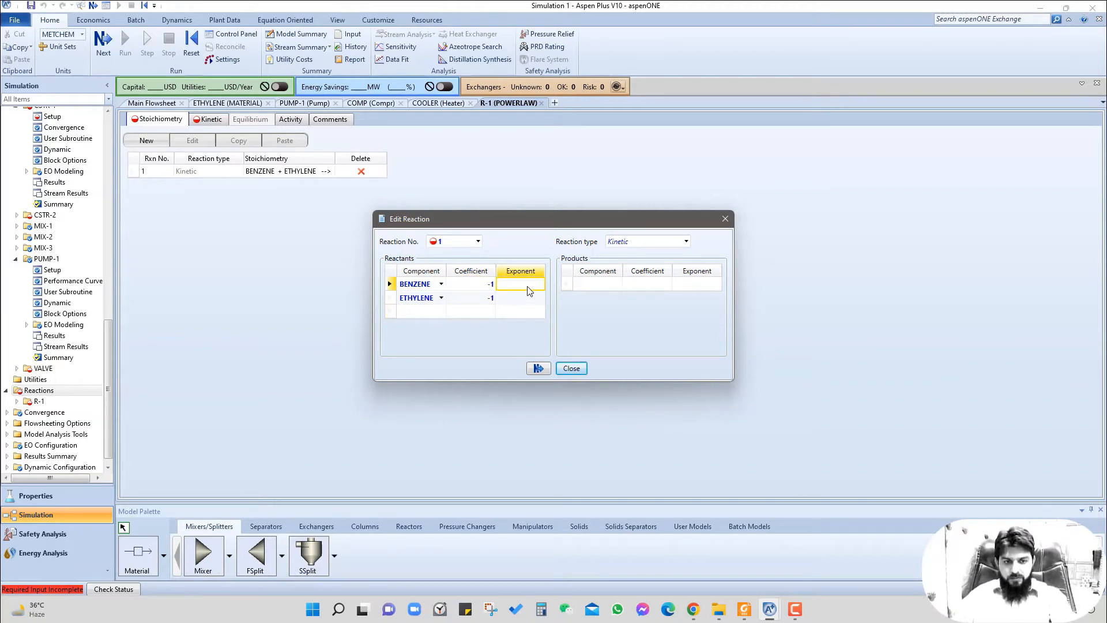
{"action": "type", "text": "1"}
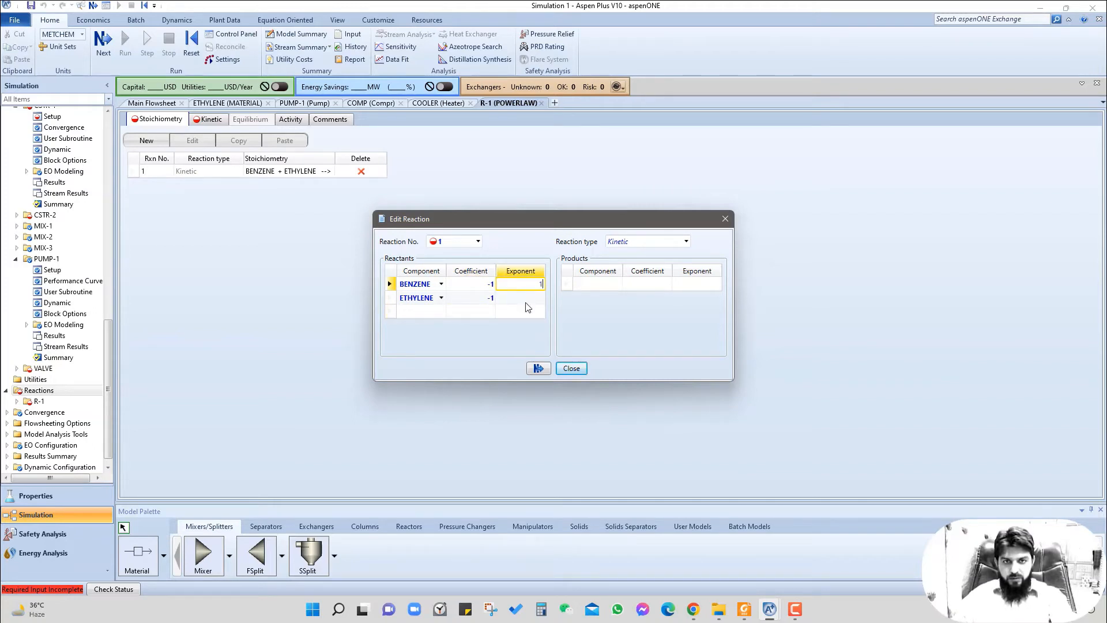
{"action": "left_click", "coordinate": [526, 298]}
{"action": "type", "text": "1"}
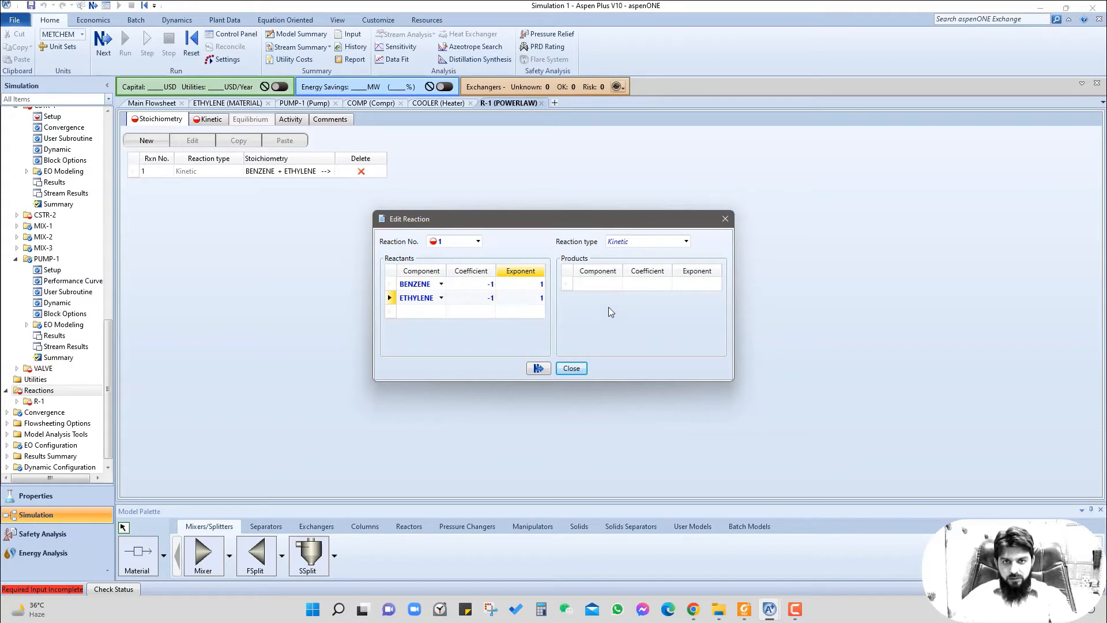
Step: Add EB as the product of reaction 1 with a coefficient of 1 and finish defining the reaction
{"action": "left_click", "coordinate": [620, 285]}
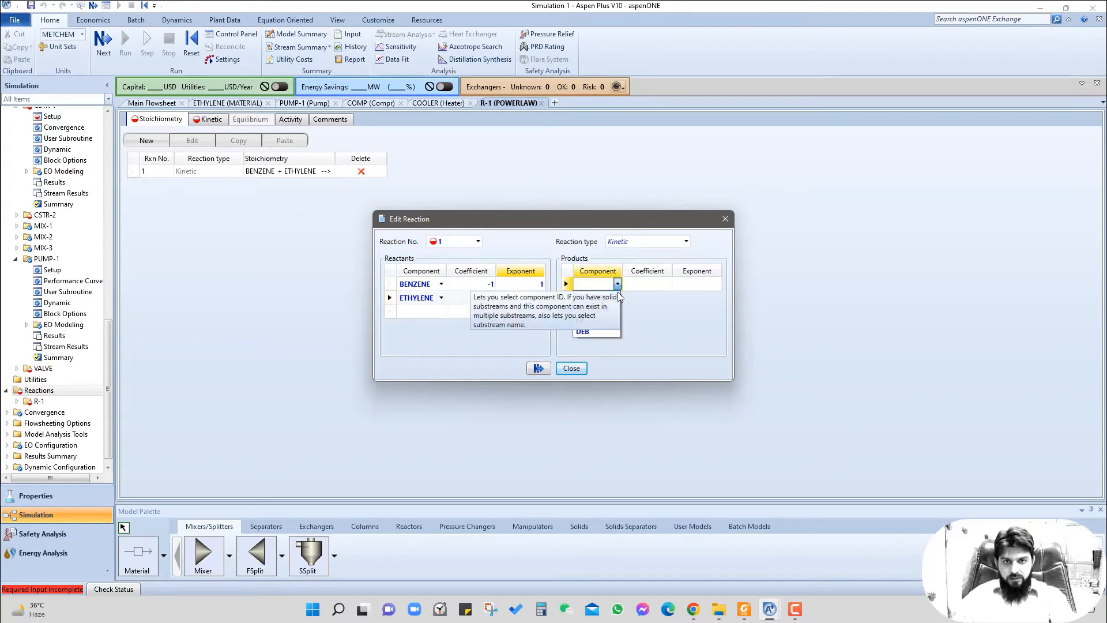
{"action": "left_click", "coordinate": [600, 324]}
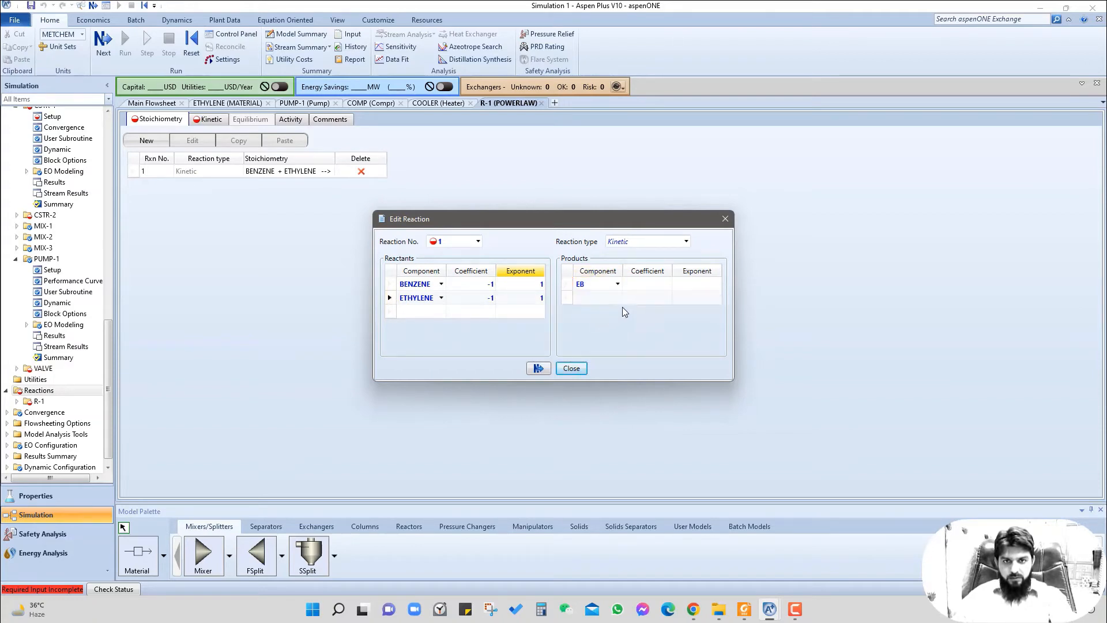
{"action": "left_click", "coordinate": [650, 288]}
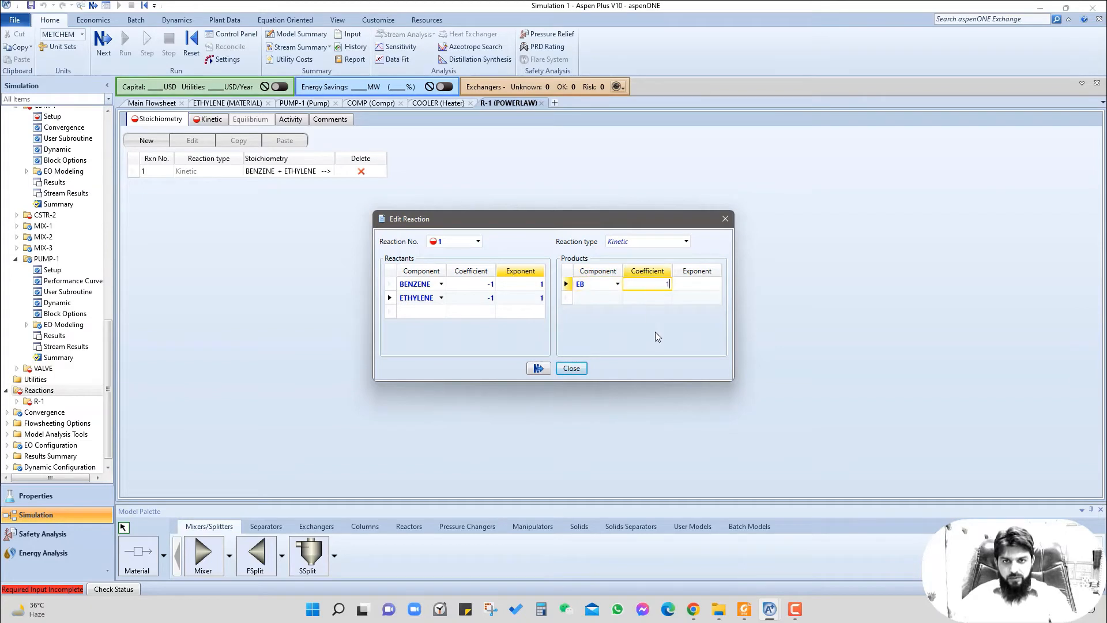
{"action": "type", "text": "1"}
{"action": "key", "text": "Return"}
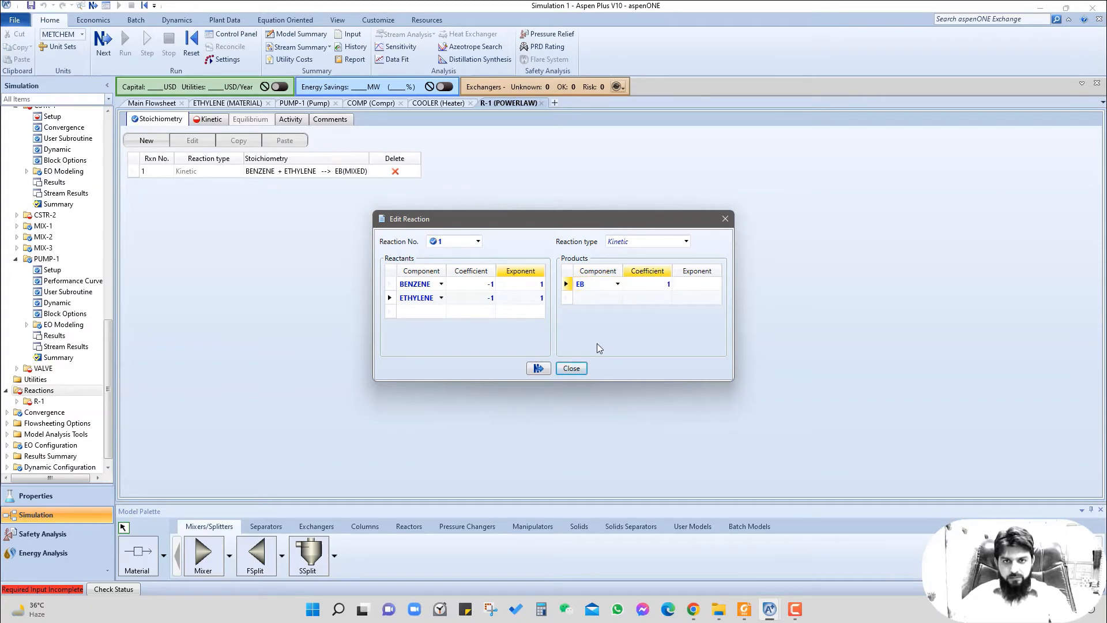
{"action": "left_click", "coordinate": [537, 368]}
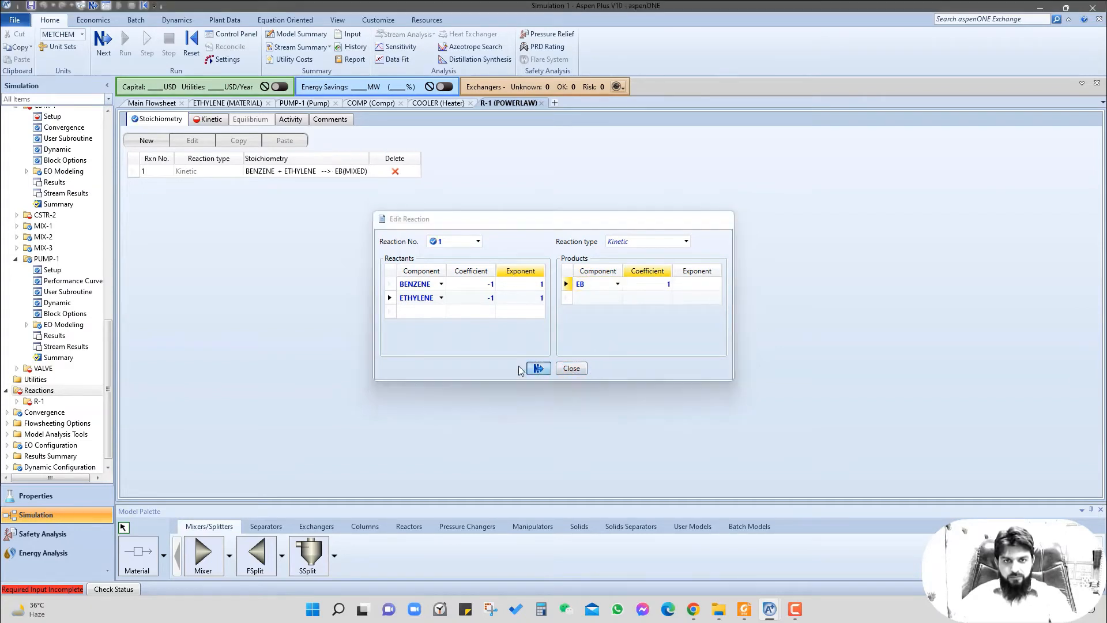
Step: Add reaction 2 to the R-1 reaction set with ETHYLENE and EB as its reactants
{"action": "left_click", "coordinate": [146, 142]}
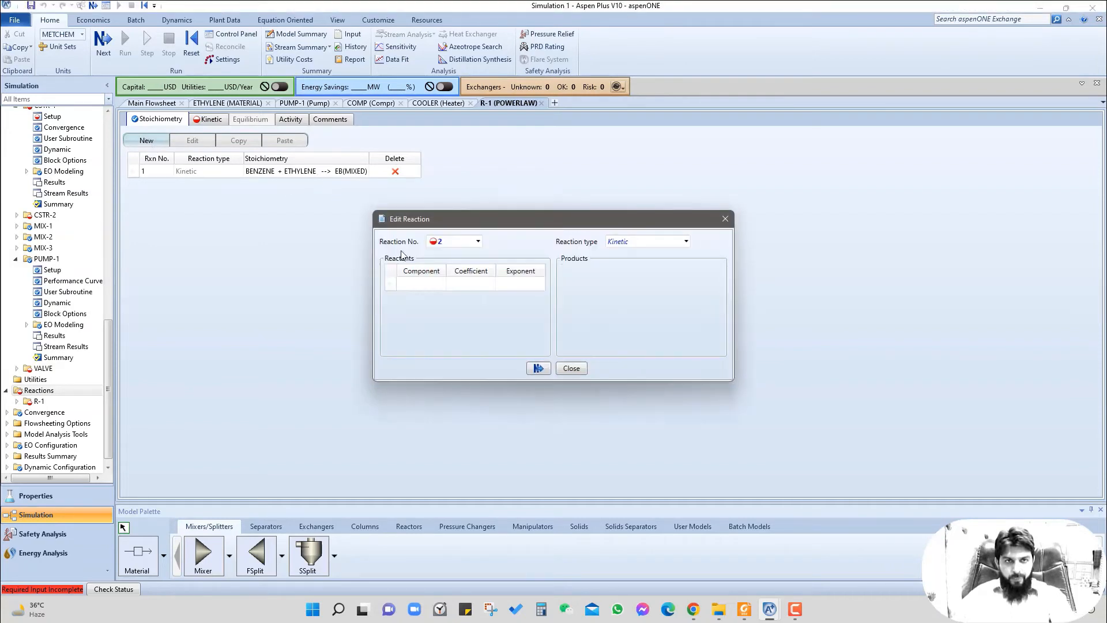
{"action": "left_click", "coordinate": [441, 284]}
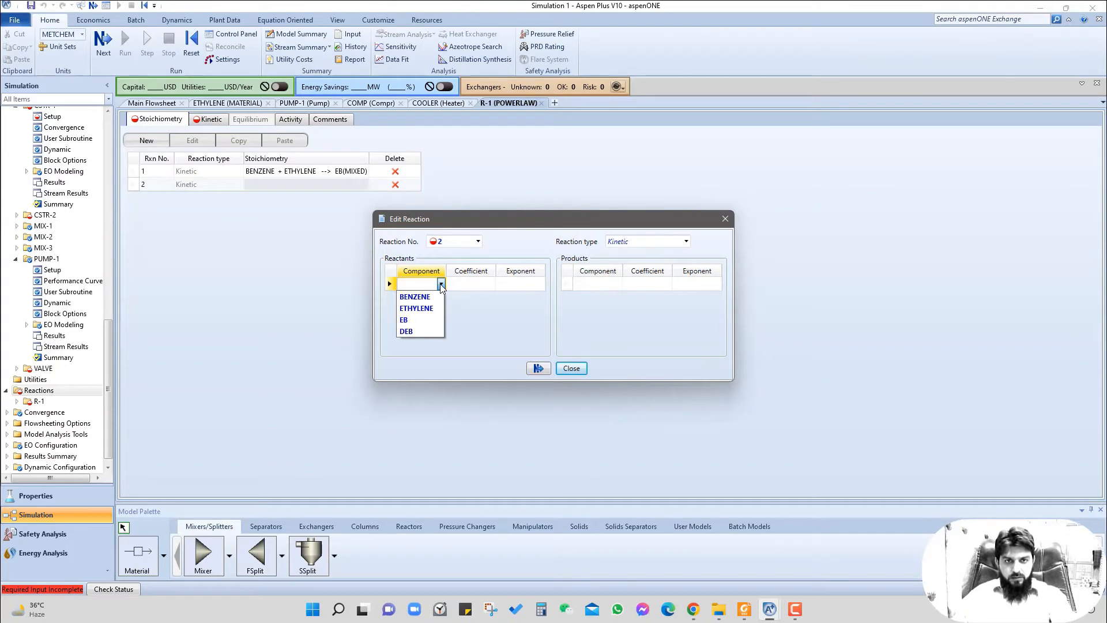
{"action": "left_click", "coordinate": [434, 308]}
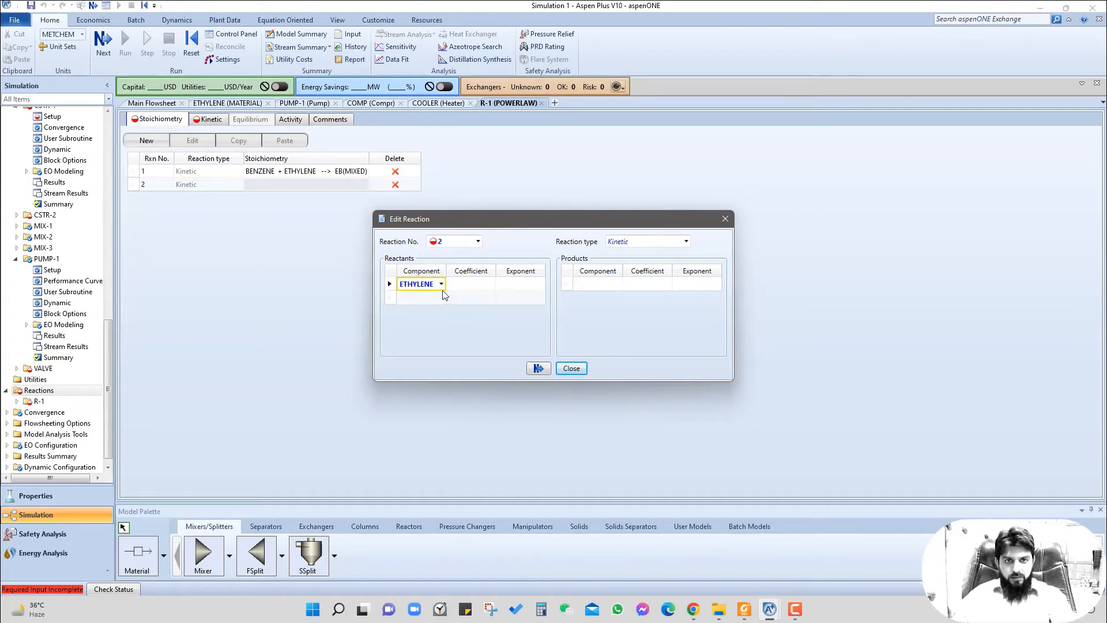
{"action": "left_click", "coordinate": [442, 297]}
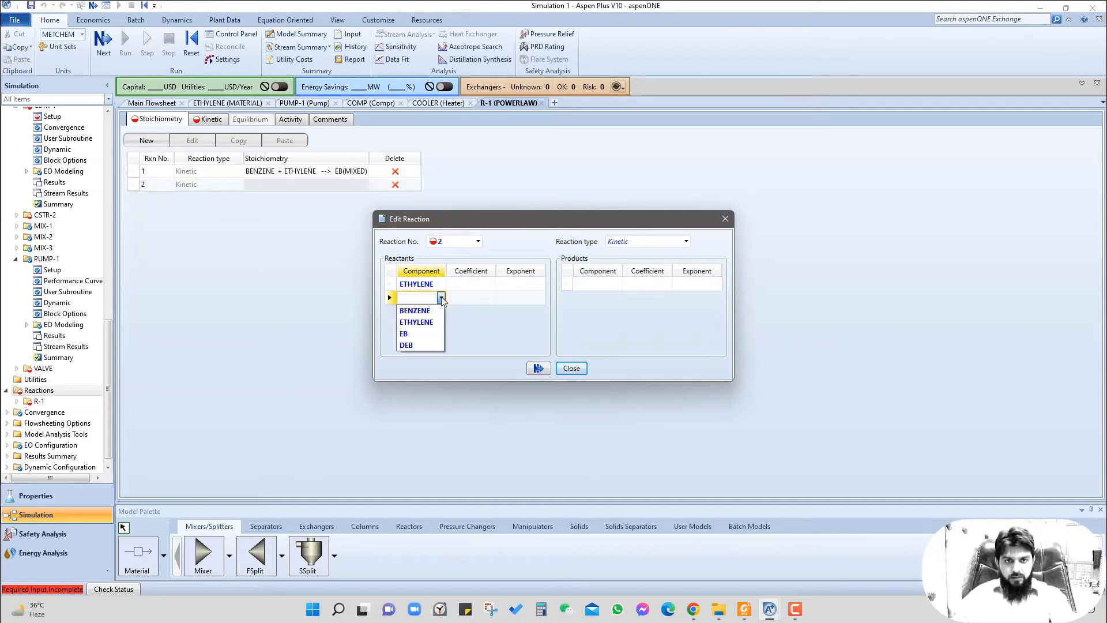
{"action": "left_click", "coordinate": [424, 333]}
Step: Set the coefficients of ETHYLENE and EB in reaction 2 to -1 and open the ETHYLENE exponent for editing
{"action": "left_click", "coordinate": [486, 286]}
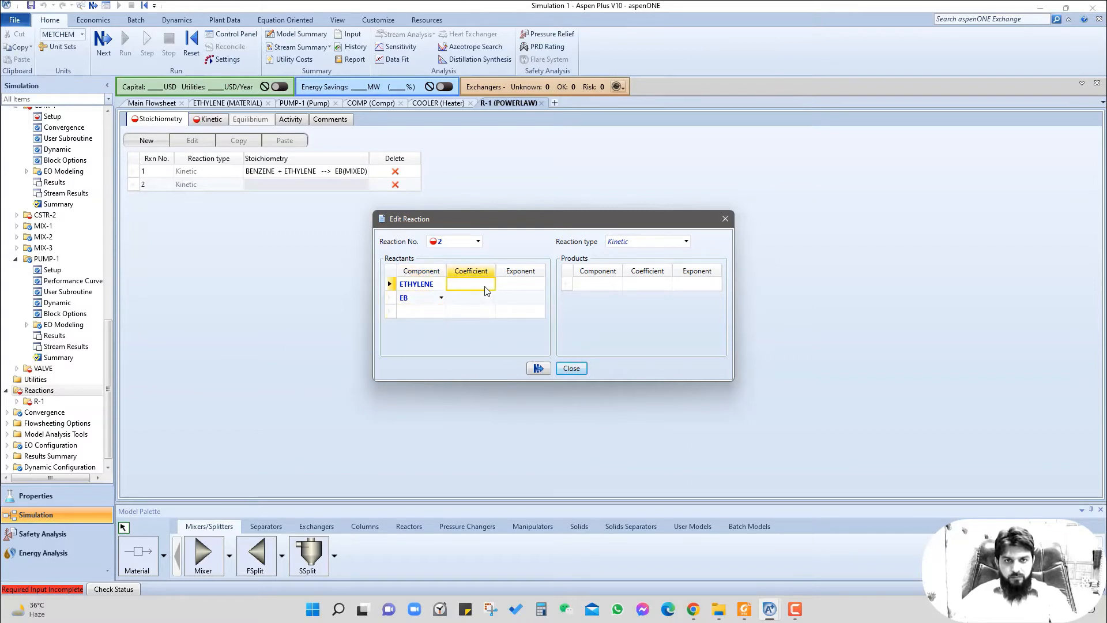
{"action": "type", "text": "-1"}
{"action": "key", "text": "Return"}
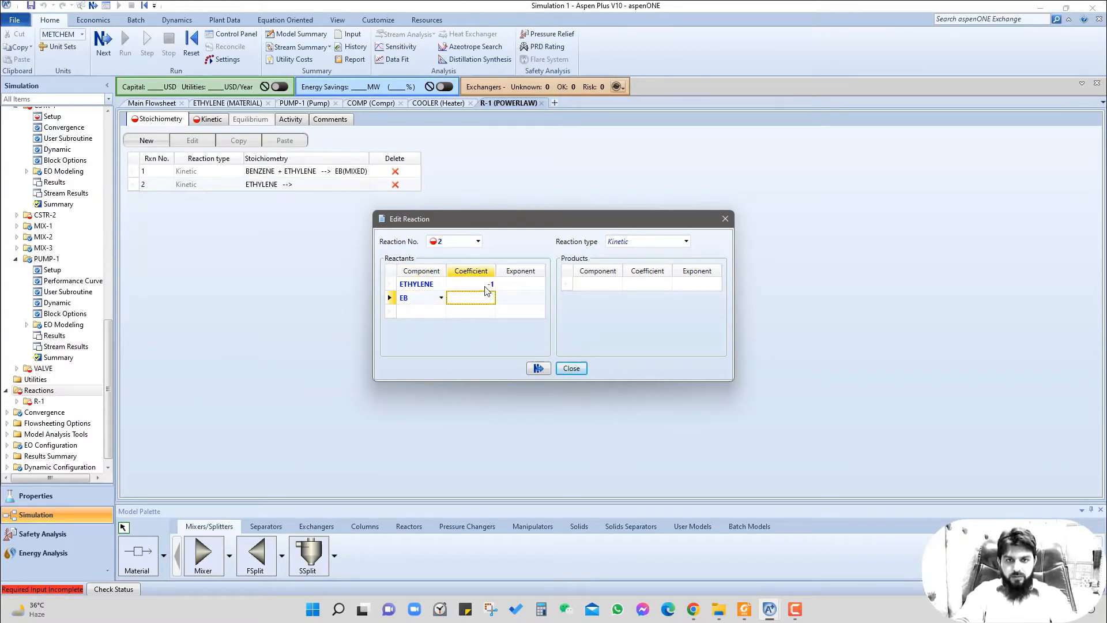
{"action": "type", "text": "-1"}
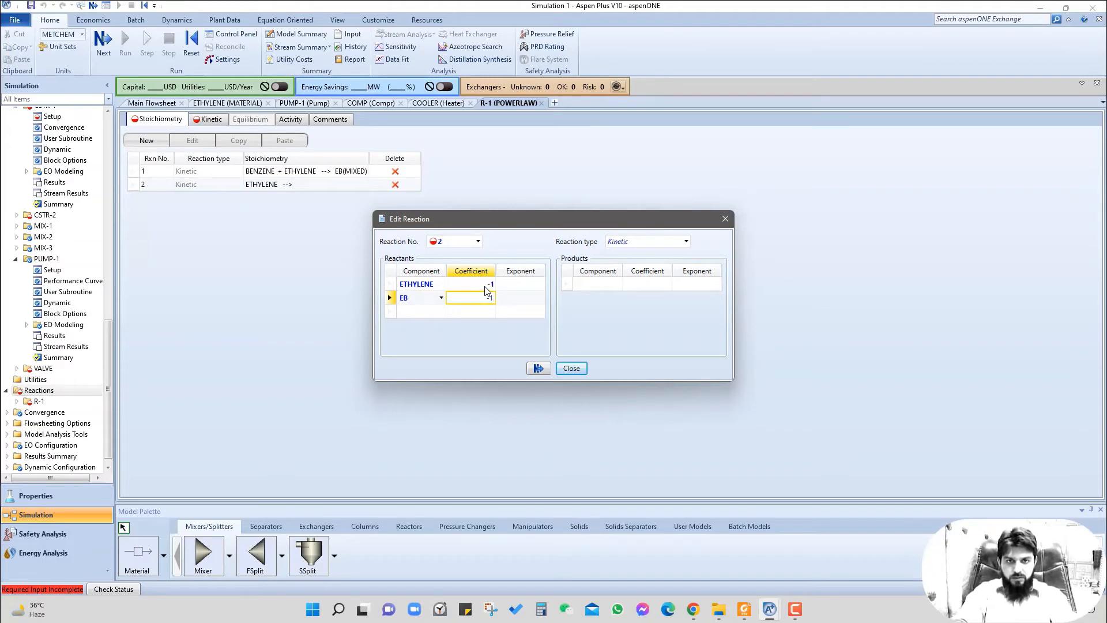
{"action": "key", "text": "Return"}
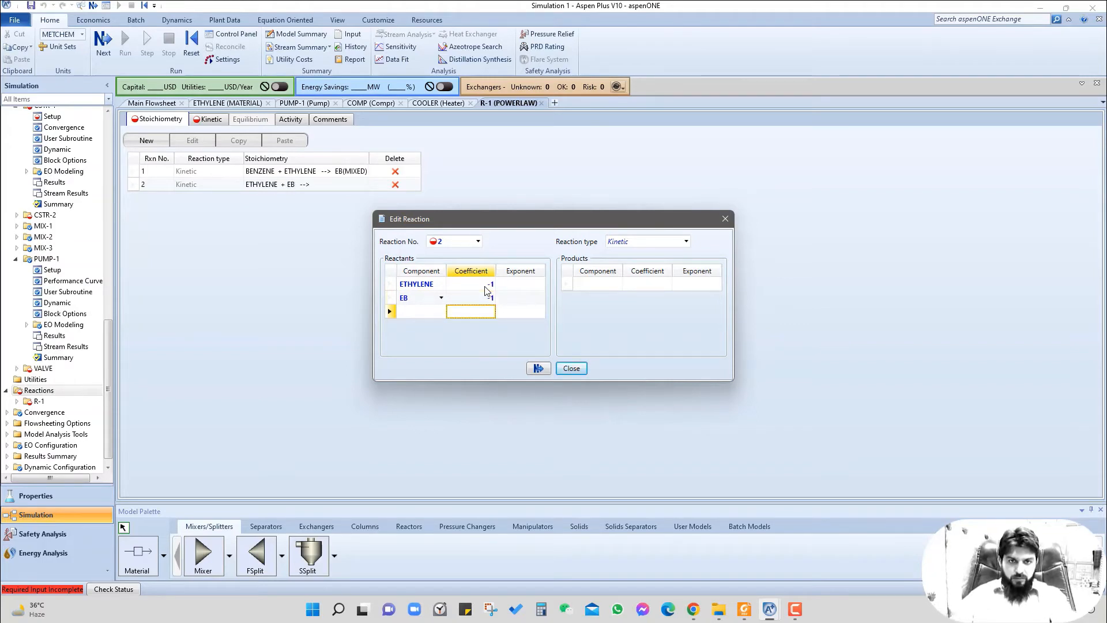
{"action": "left_click", "coordinate": [513, 285]}
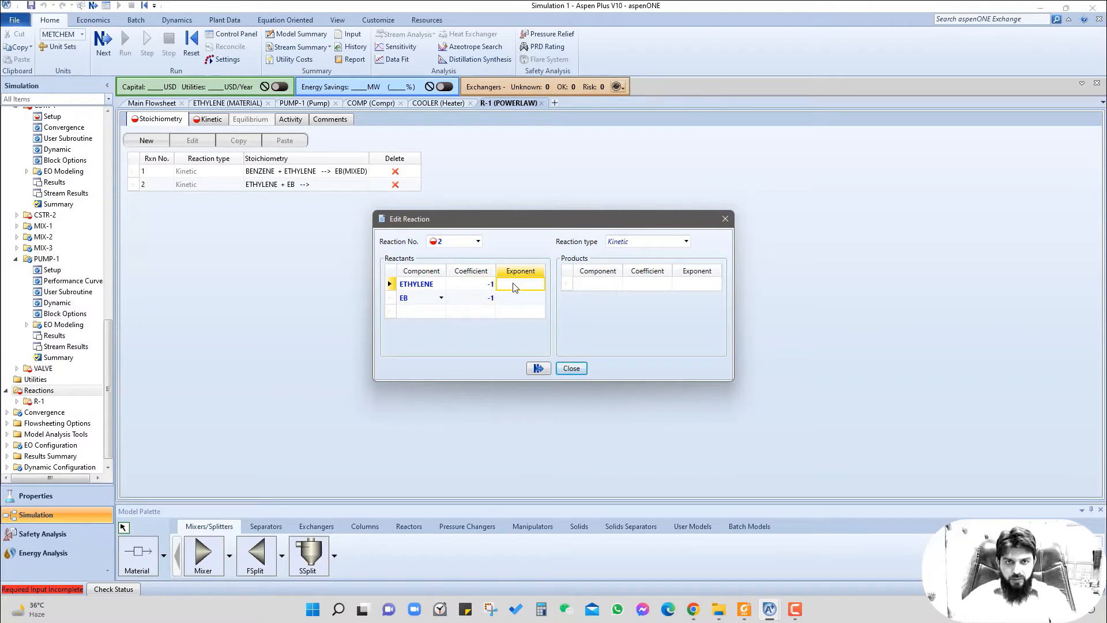
Step: Set the exponents of reactants ETHYLENE and EB in reaction 2 to 1
{"action": "type", "text": "1"}
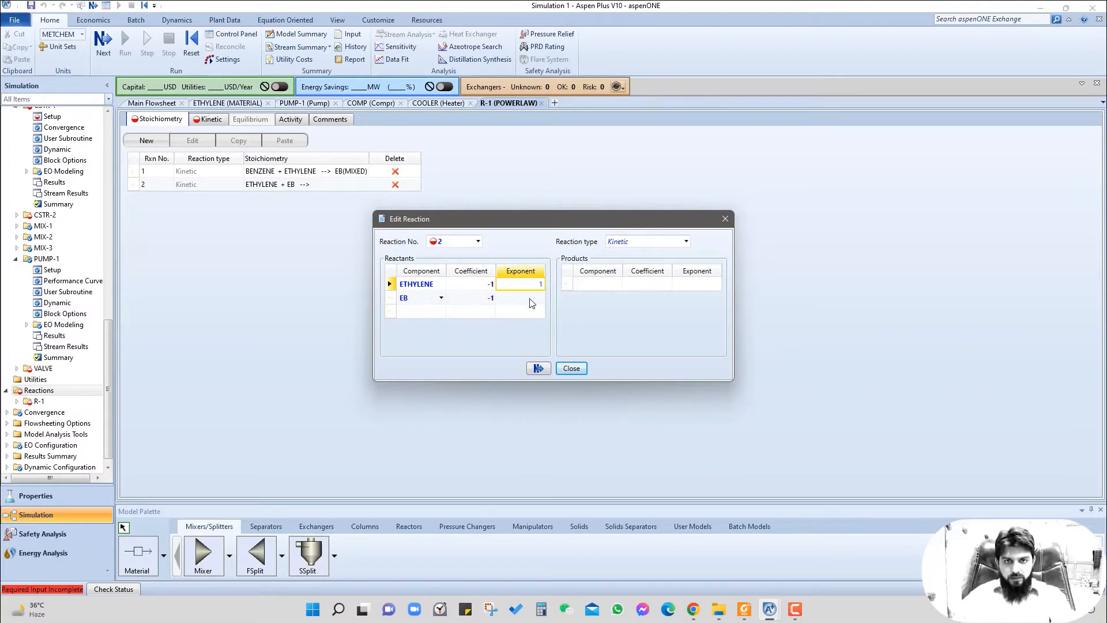
{"action": "left_click", "coordinate": [531, 299]}
{"action": "type", "text": "1"}
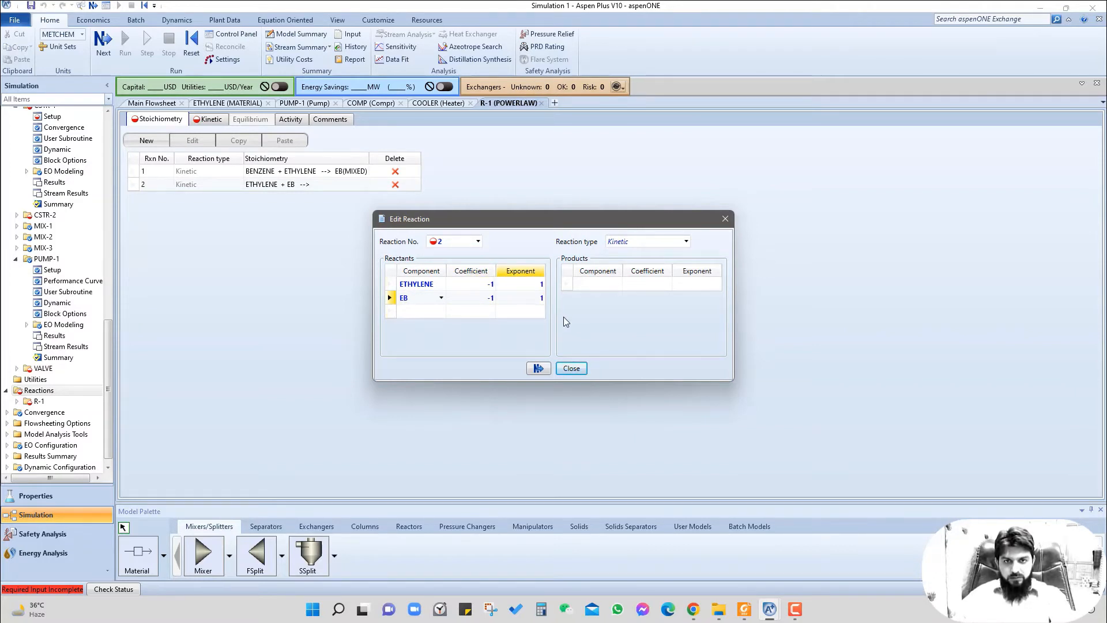
Step: Add DEB as the product of reaction 2 with a coefficient of 1
{"action": "left_click", "coordinate": [615, 286]}
{"action": "left_click", "coordinate": [593, 331]}
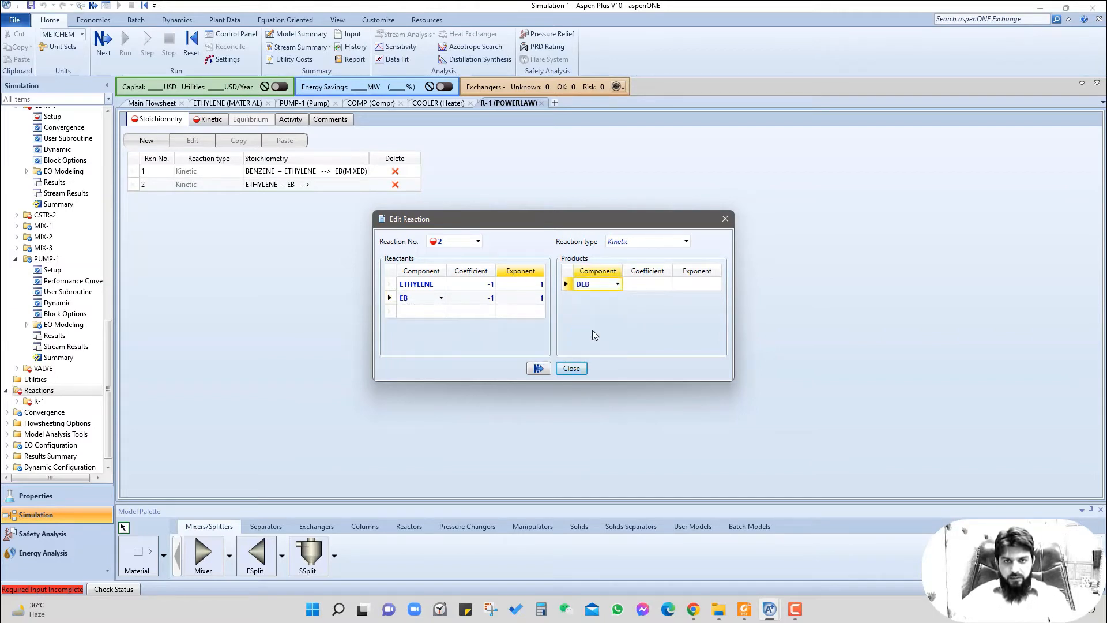
{"action": "left_click", "coordinate": [644, 285]}
{"action": "type", "text": "1"}
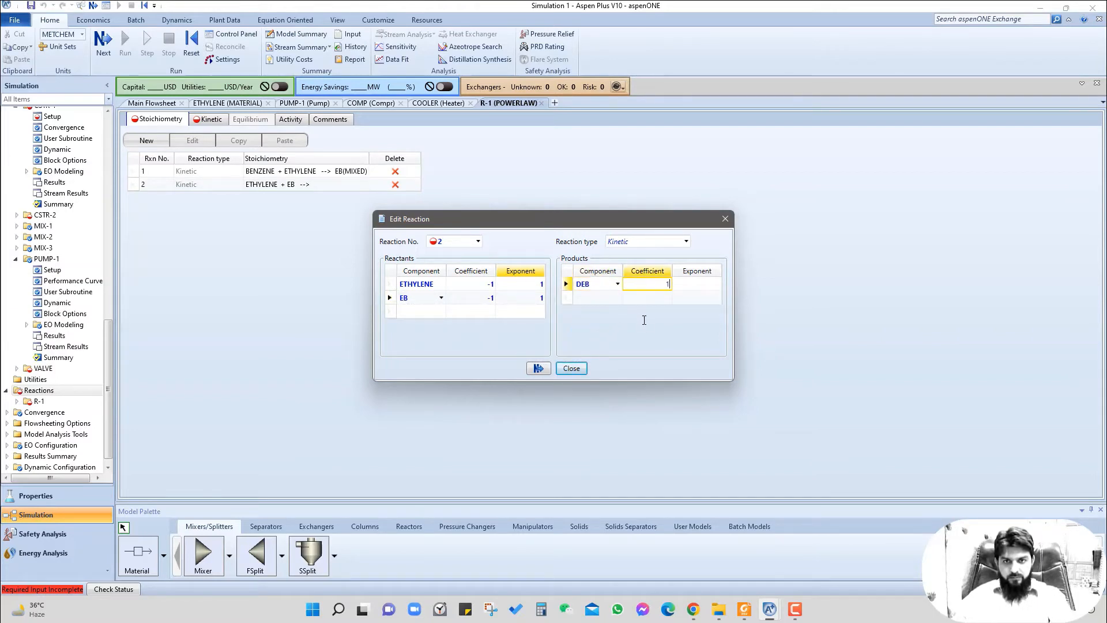
{"action": "left_click", "coordinate": [646, 329]}
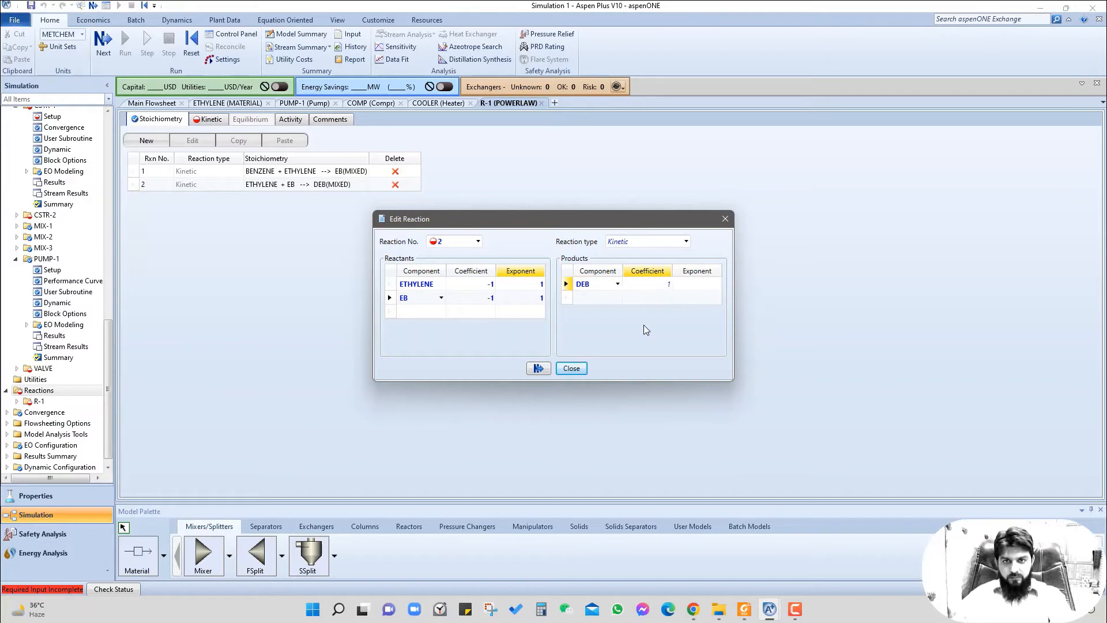
Step: Create reaction 3 with BENZENE and DEB as its reactants
{"action": "left_click", "coordinate": [539, 370]}
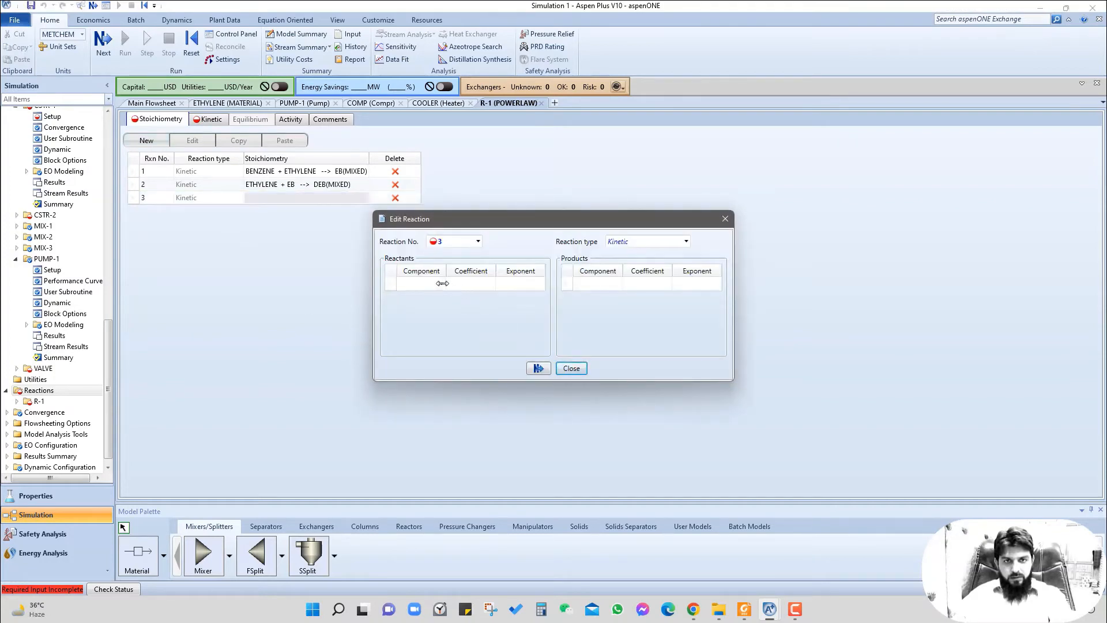
{"action": "left_click", "coordinate": [440, 284]}
{"action": "left_click", "coordinate": [436, 298]}
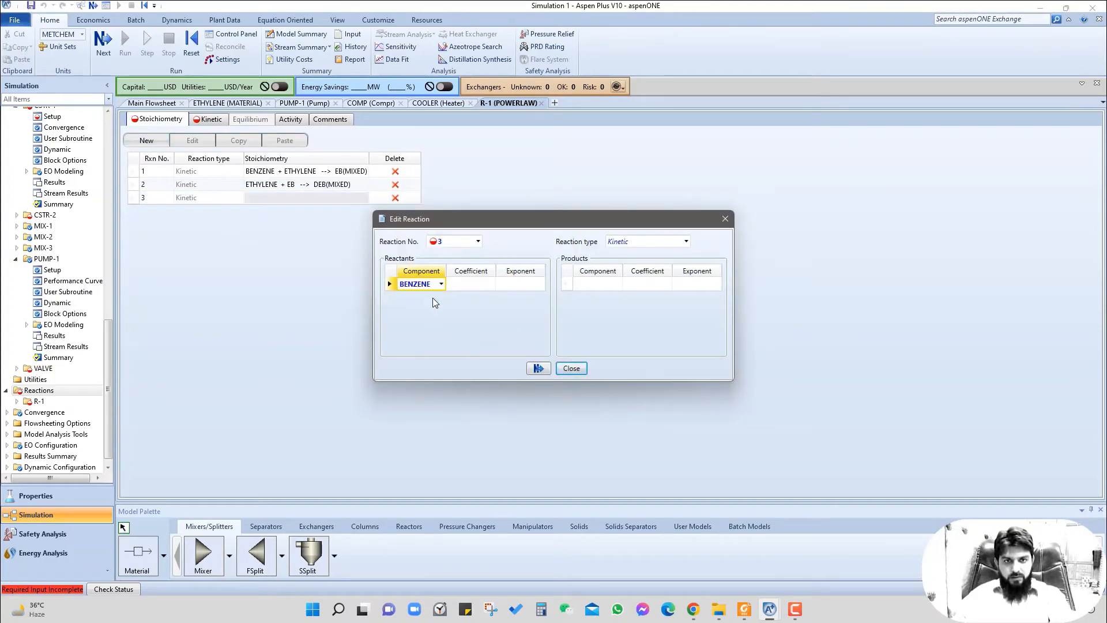
{"action": "left_click", "coordinate": [440, 297]}
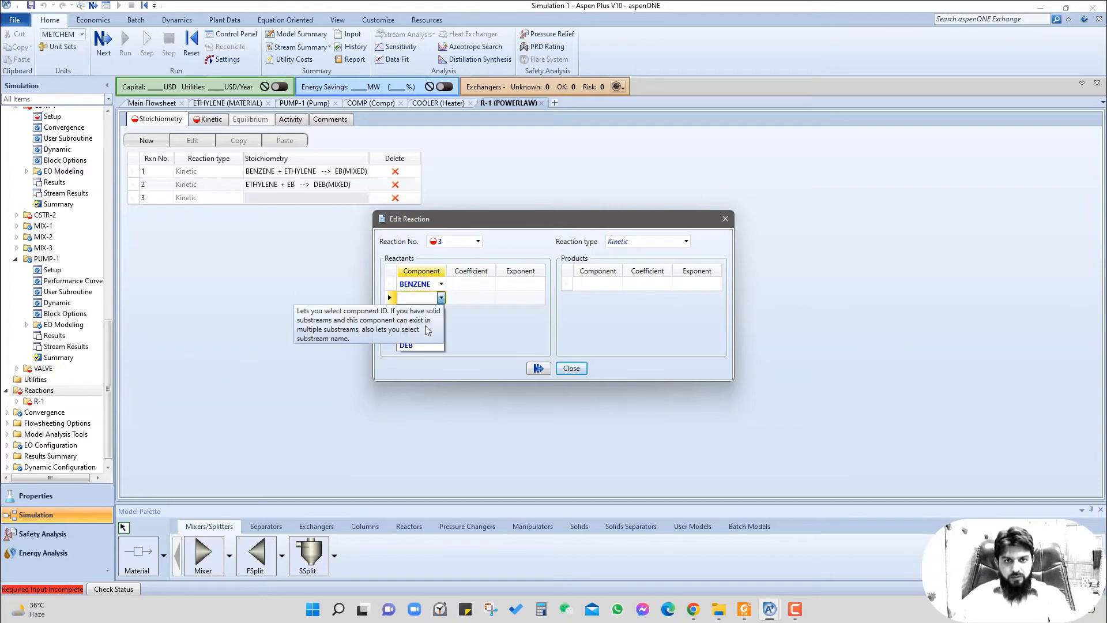
{"action": "left_click", "coordinate": [416, 344]}
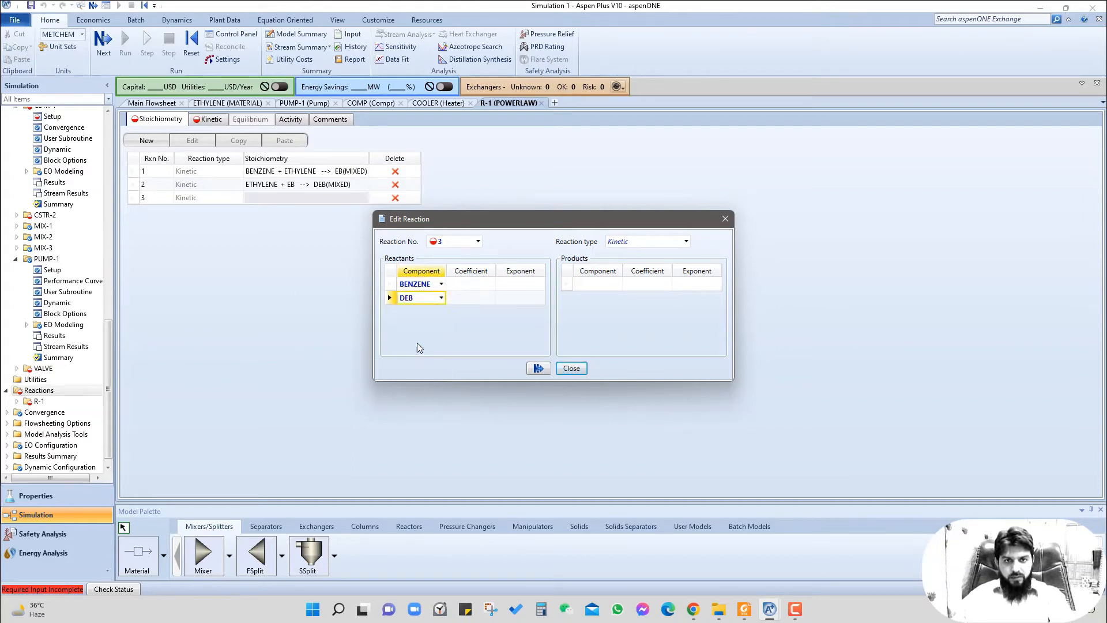
Step: Set the coefficients of BENZENE and DEB in reaction 3 to -1
{"action": "left_click", "coordinate": [468, 288]}
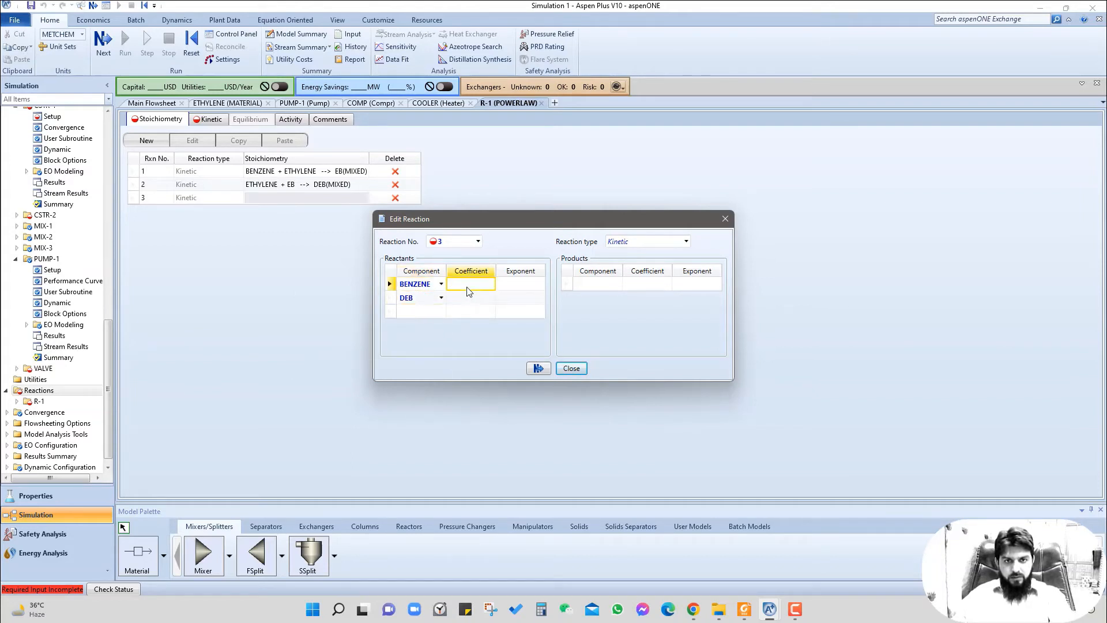
{"action": "type", "text": "-1"}
{"action": "key", "text": "Return"}
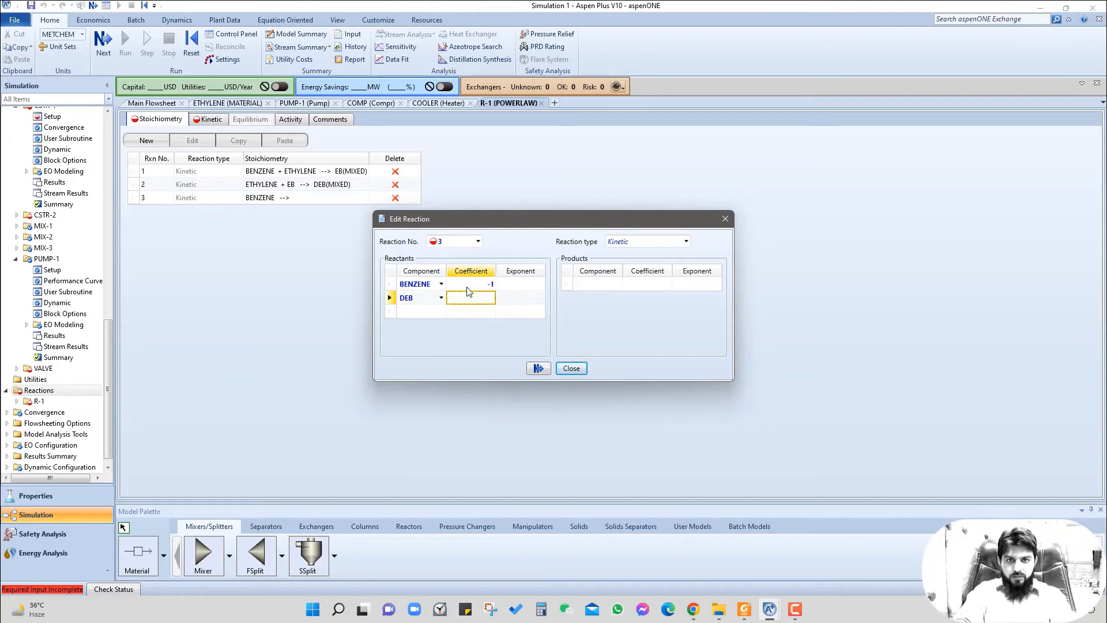
{"action": "type", "text": "-1"}
{"action": "key", "text": "Return"}
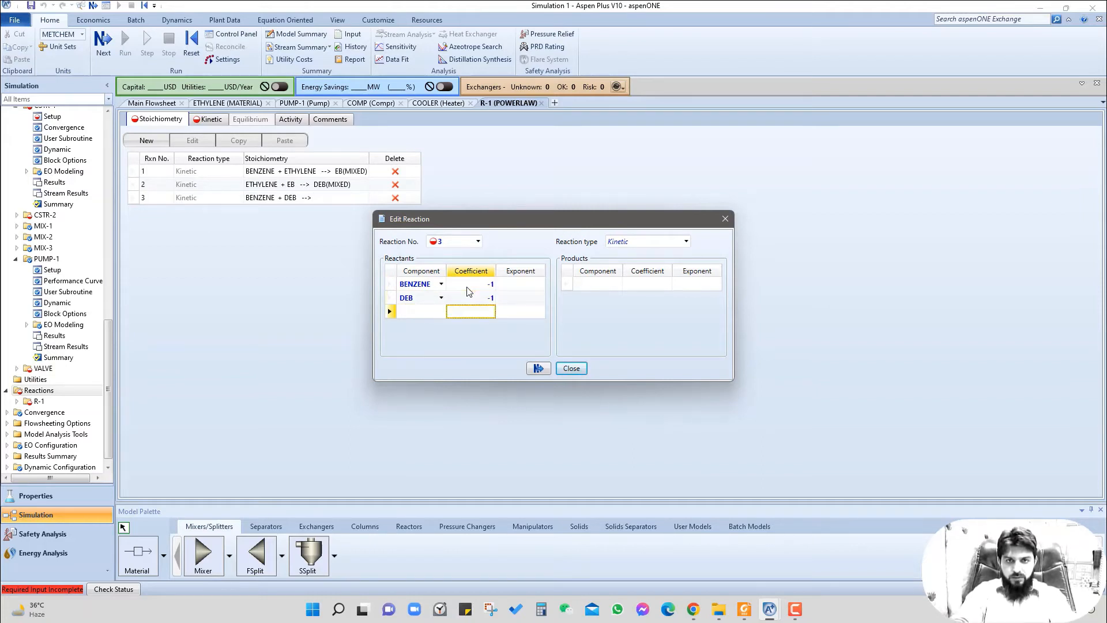
Step: Set the exponents of BENZENE and DEB in reaction 3 to 1
{"action": "left_click", "coordinate": [531, 287]}
{"action": "type", "text": "1"}
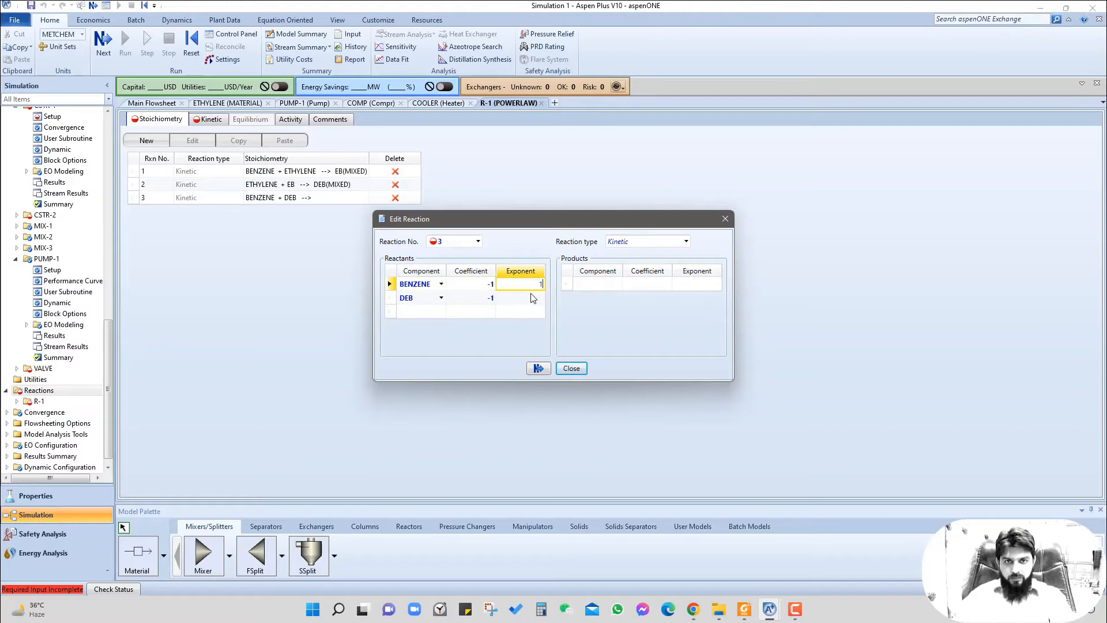
{"action": "key", "text": "Return"}
{"action": "type", "text": "1"}
{"action": "key", "text": "Return"}
Step: Add EB as the product of reaction 3 with a coefficient of 2 and finish editing the reaction
{"action": "left_click", "coordinate": [616, 283]}
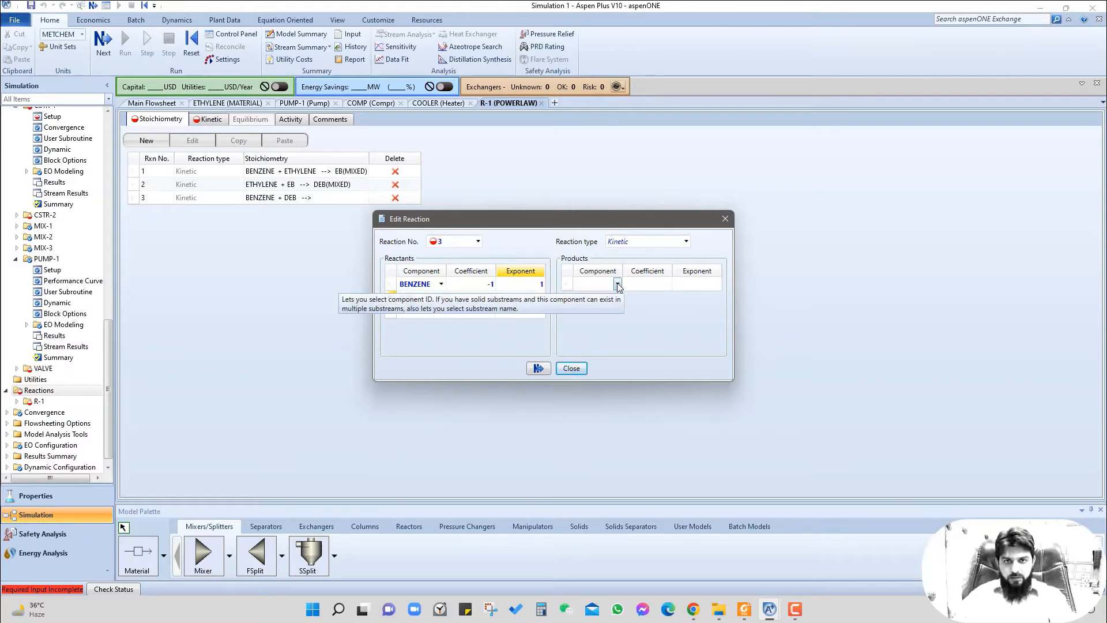
{"action": "left_click", "coordinate": [618, 284]}
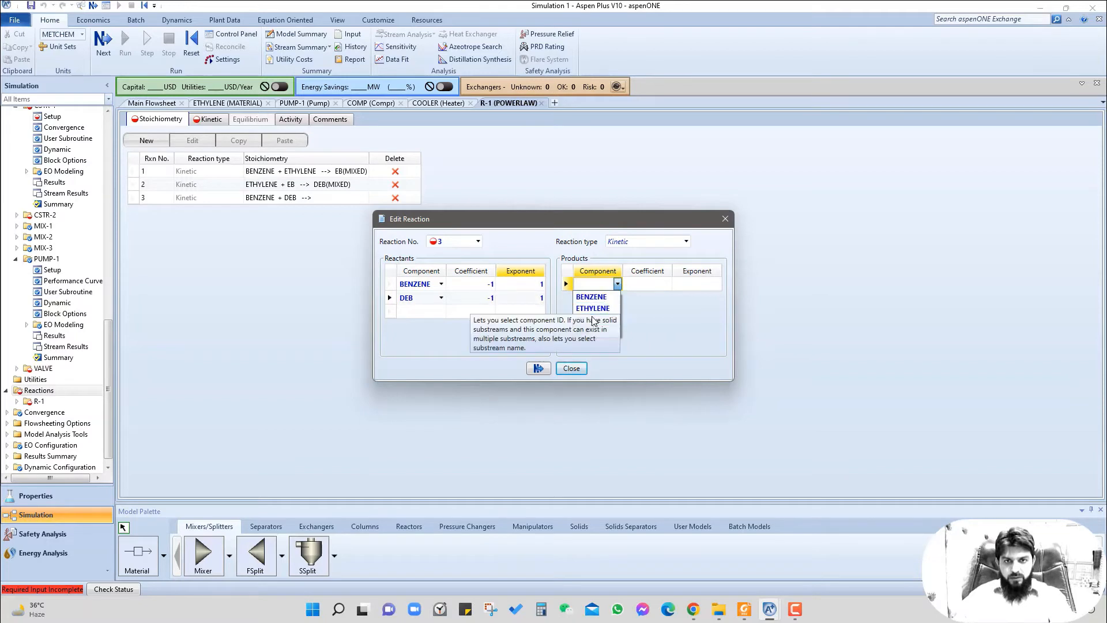
{"action": "left_click", "coordinate": [610, 320]}
{"action": "left_click", "coordinate": [648, 285]}
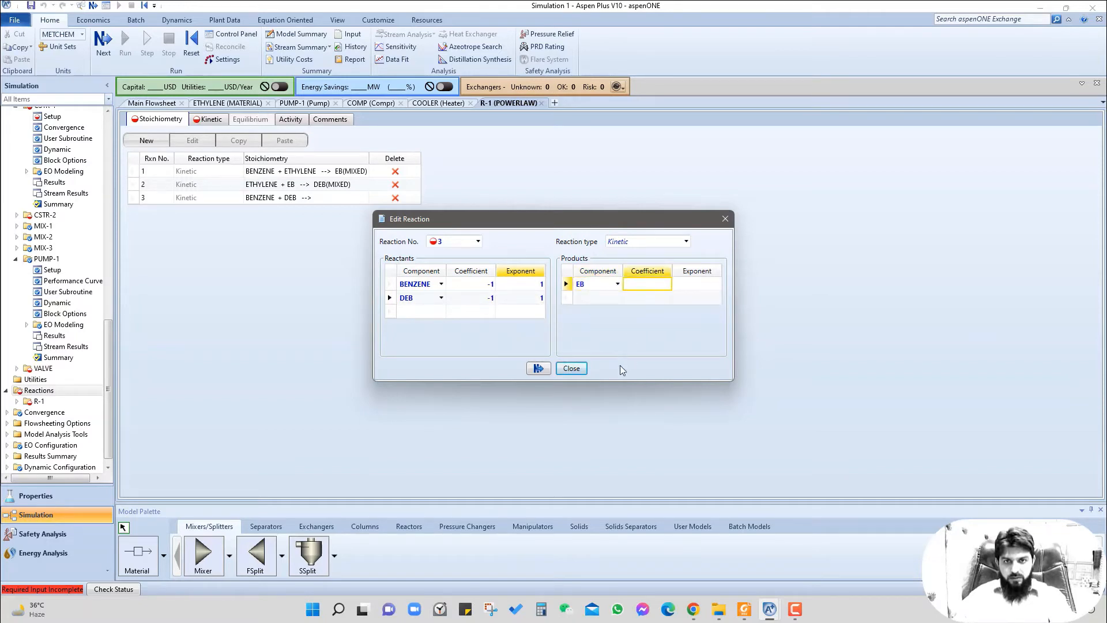
{"action": "type", "text": "2"}
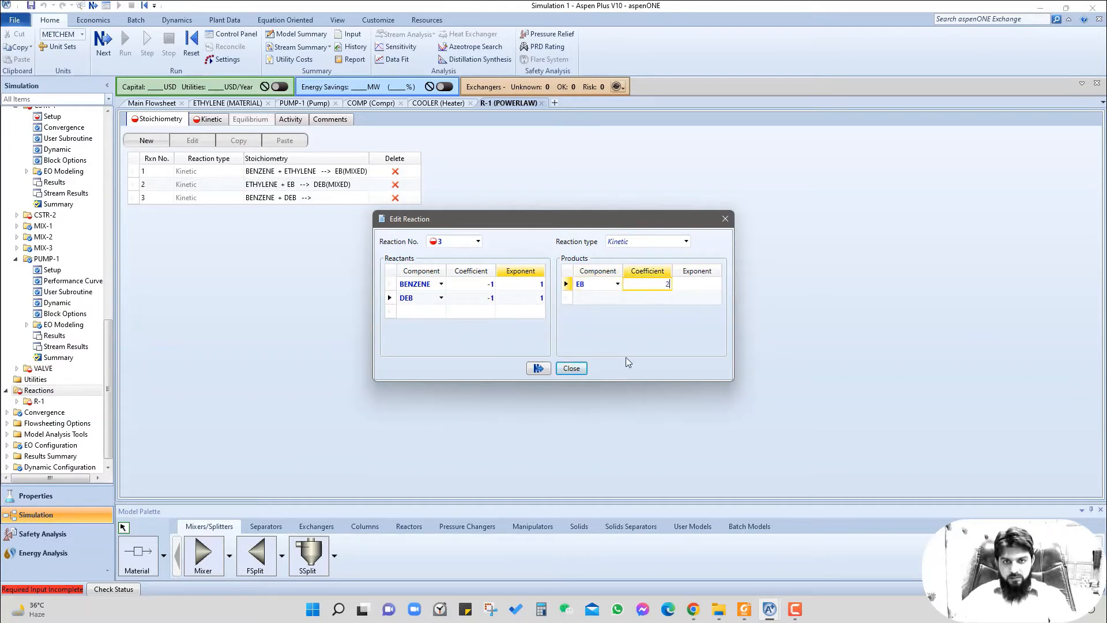
{"action": "left_click", "coordinate": [650, 324]}
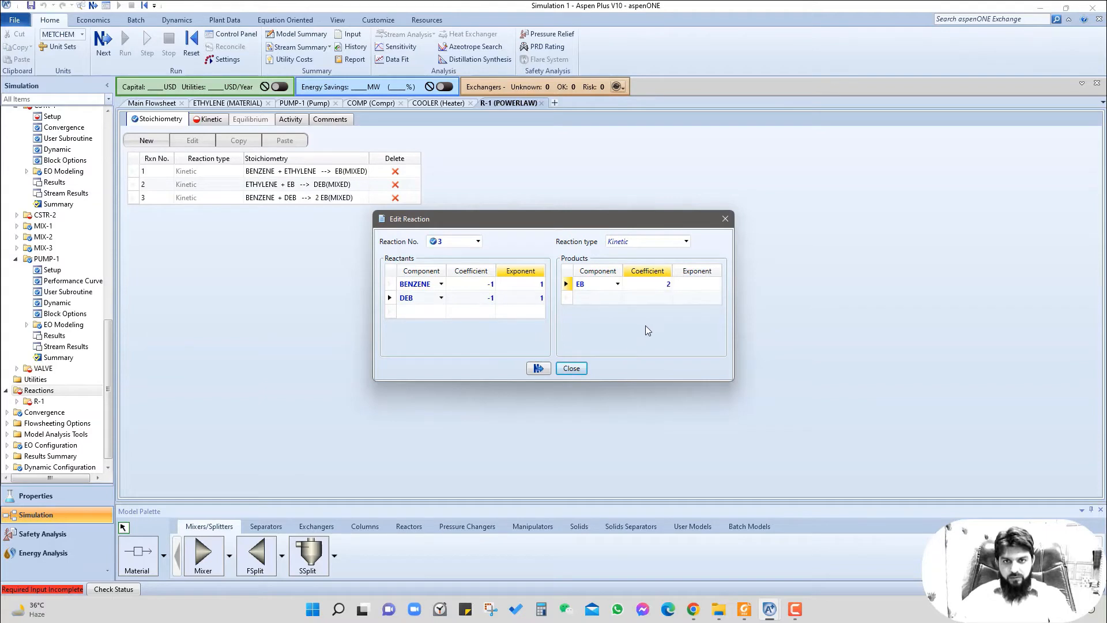
{"action": "left_click", "coordinate": [539, 368]}
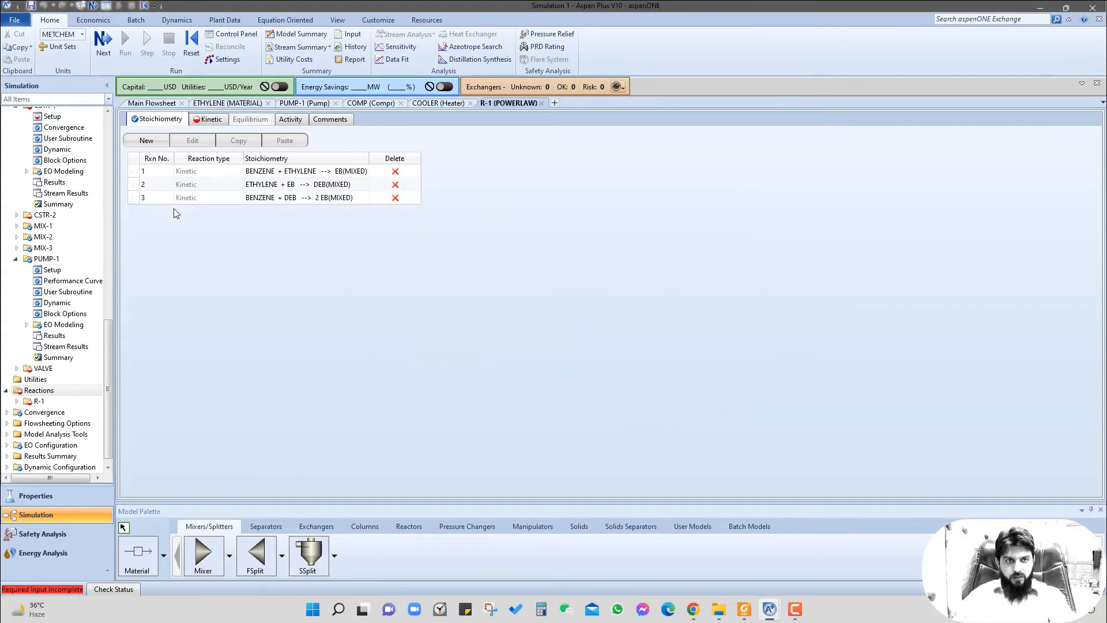
Step: Set the kinetic constant k of reaction 1, BENZENE + ETHYLENE to EB, to 1.528e6
{"action": "left_click", "coordinate": [203, 120]}
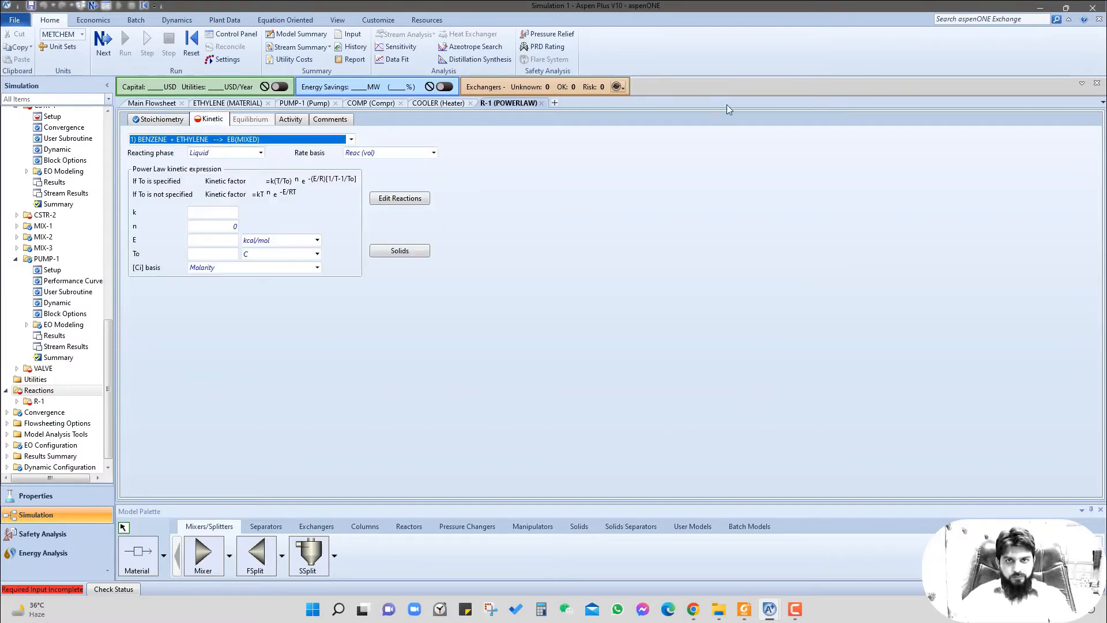
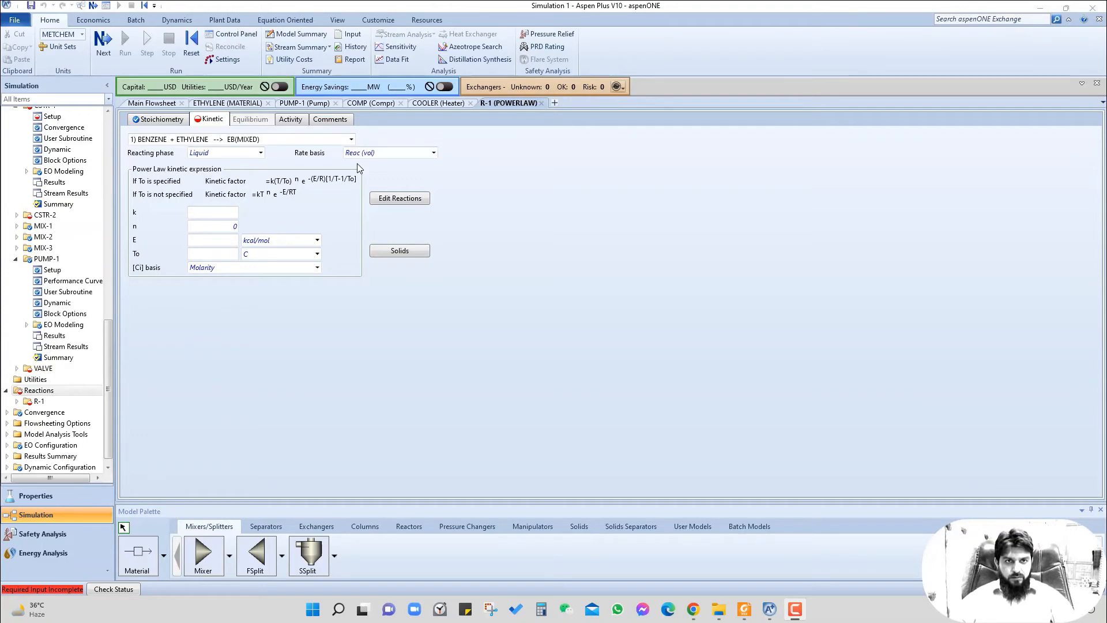
{"action": "left_click", "coordinate": [220, 216]}
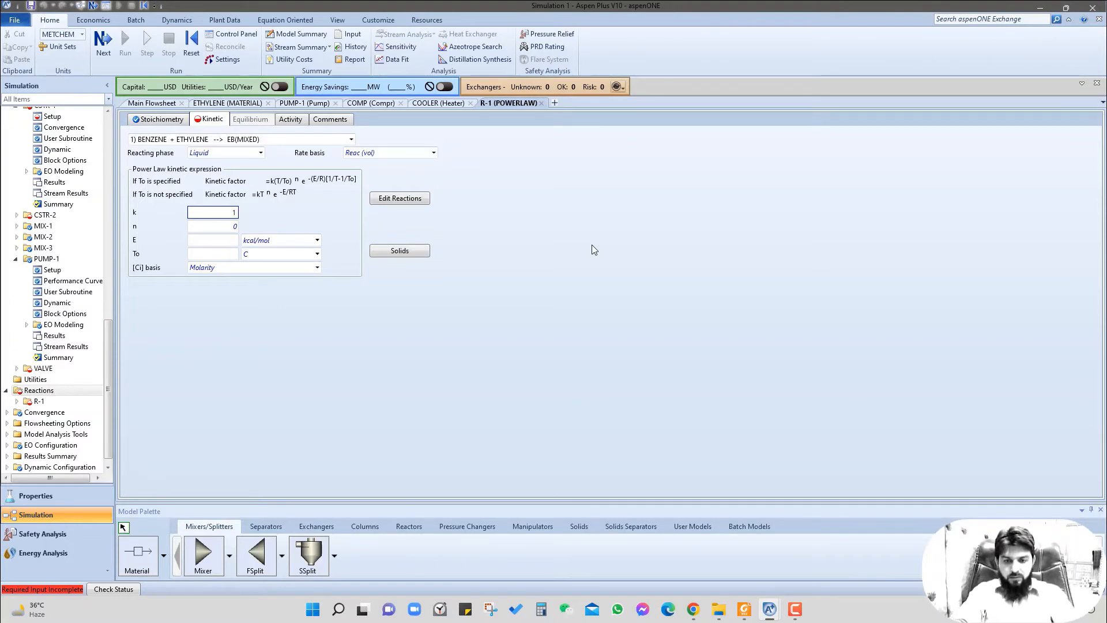
{"action": "type", "text": "1.528"}
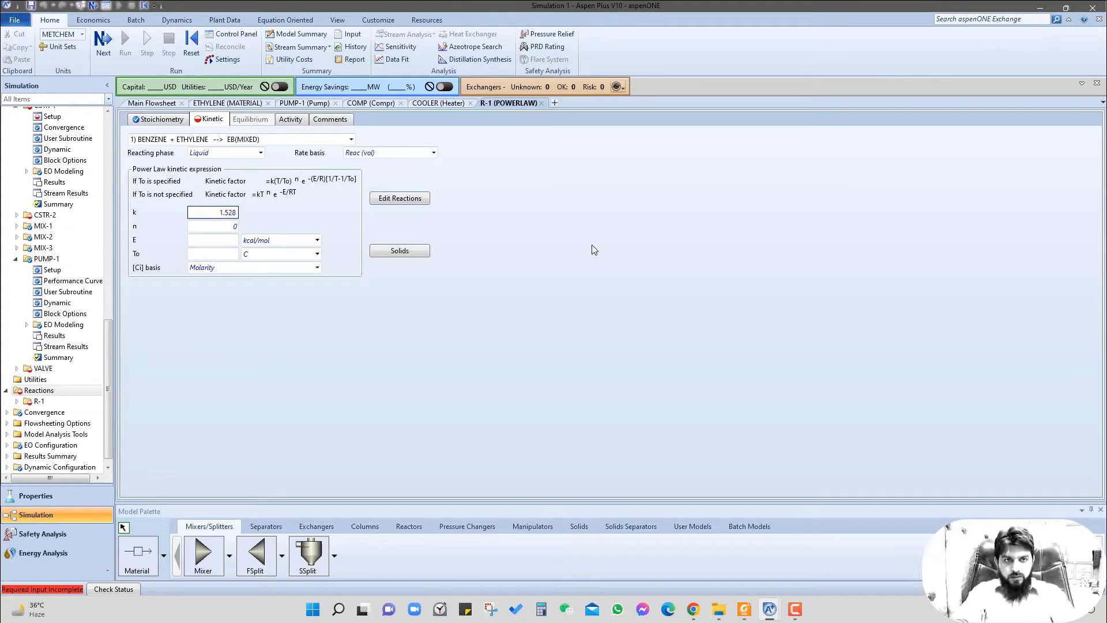
{"action": "type", "text": "e6"}
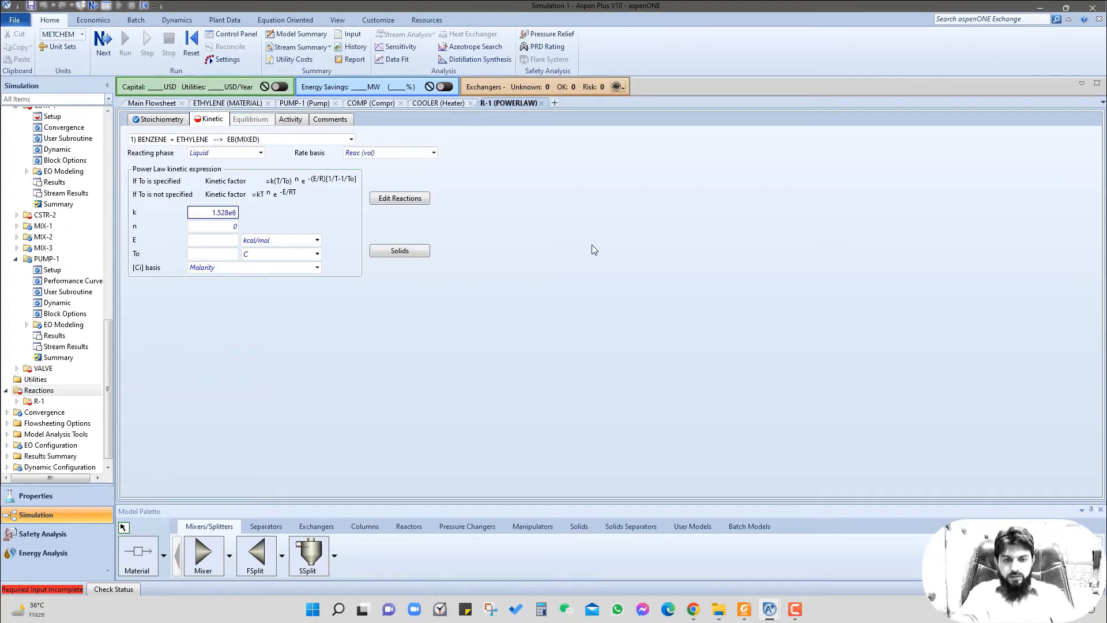
{"action": "key", "text": "Return"}
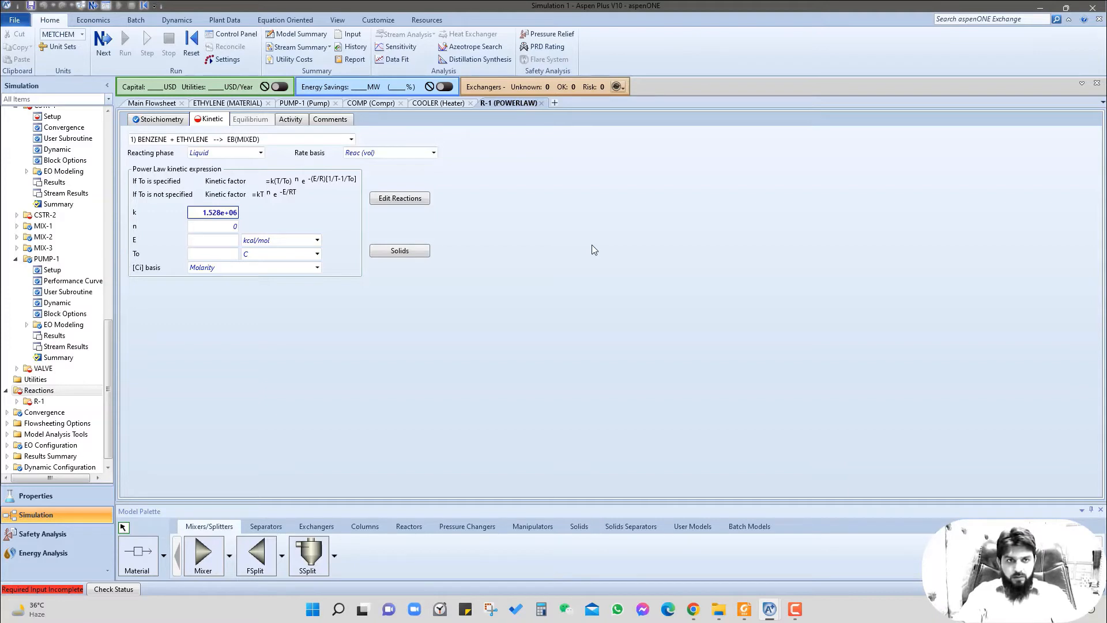
Step: Set the activation energy E of reaction 1 to 17000 cal/mol
{"action": "left_click", "coordinate": [226, 241]}
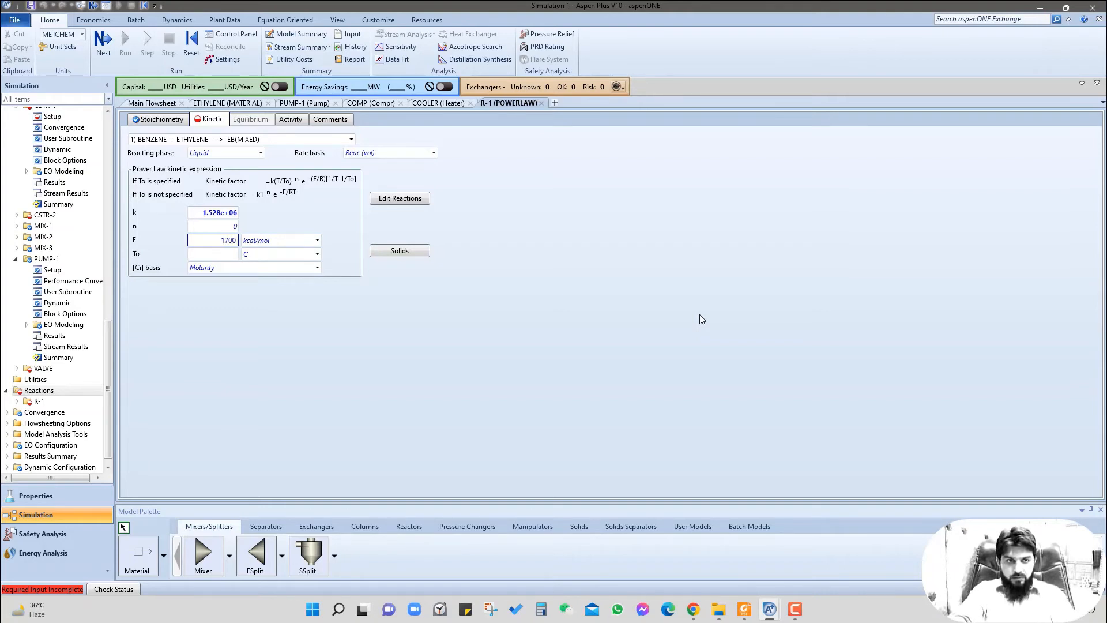
{"action": "left_click", "coordinate": [317, 241]}
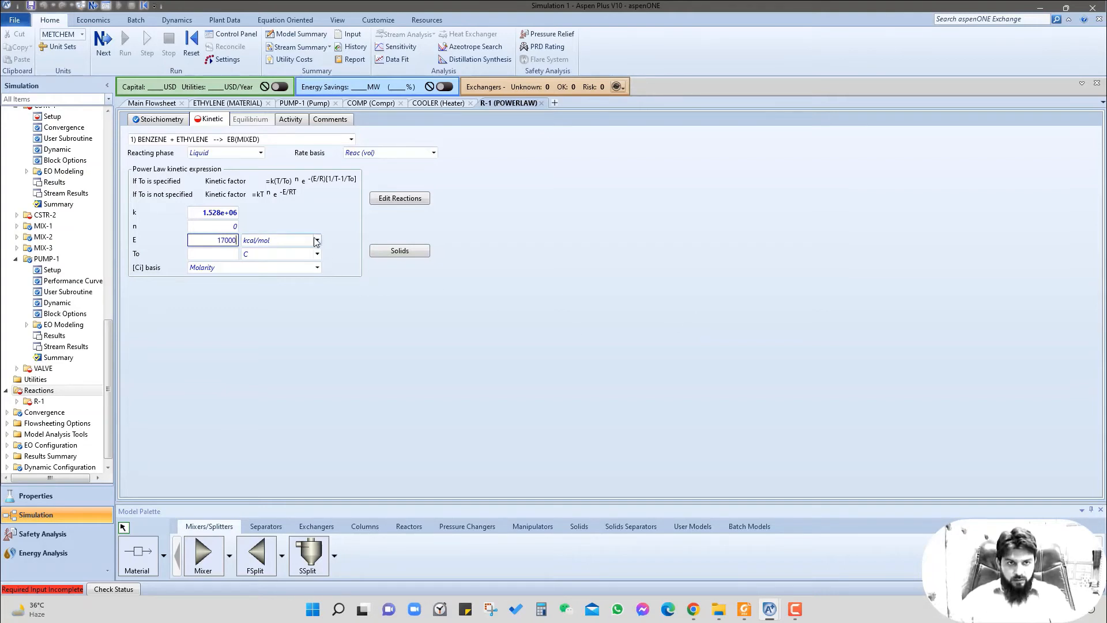
{"action": "left_click", "coordinate": [317, 241]}
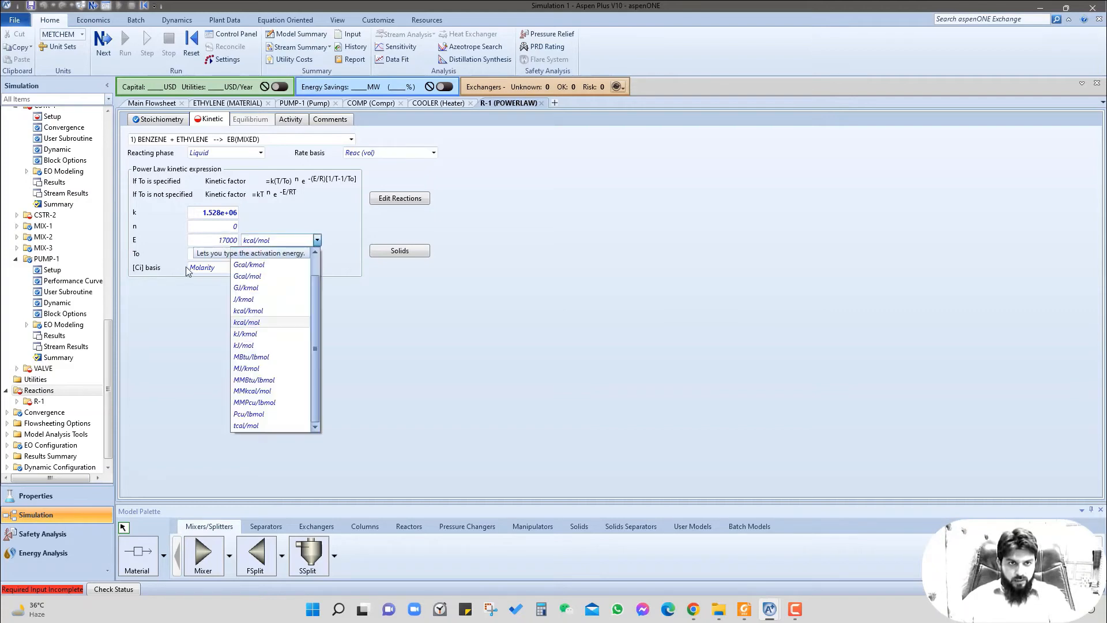
{"action": "left_click", "coordinate": [248, 256]}
{"action": "left_click", "coordinate": [350, 326]}
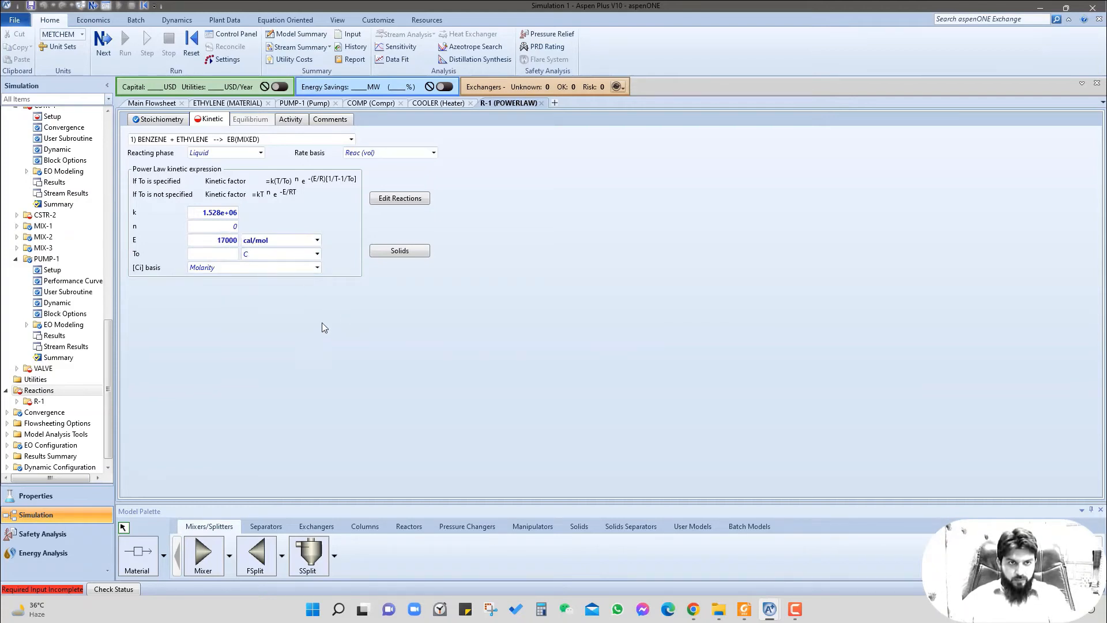
Step: Set the kinetic constant k of reaction 2, ETHYLENE + EB to DEB, to 2.778e7
{"action": "left_click", "coordinate": [351, 141]}
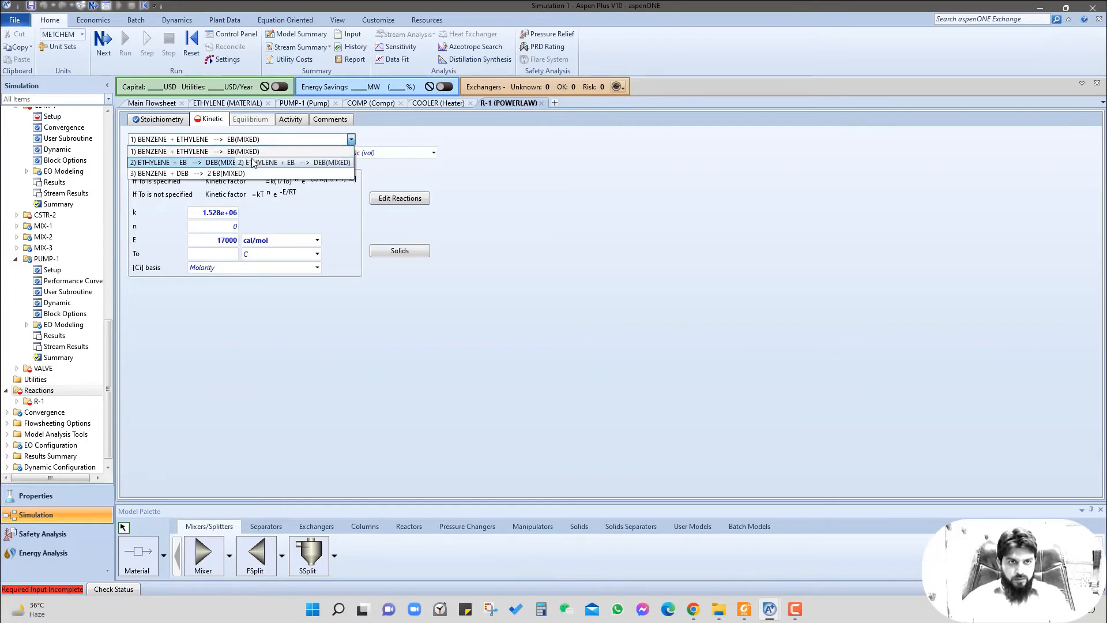
{"action": "left_click", "coordinate": [252, 158]}
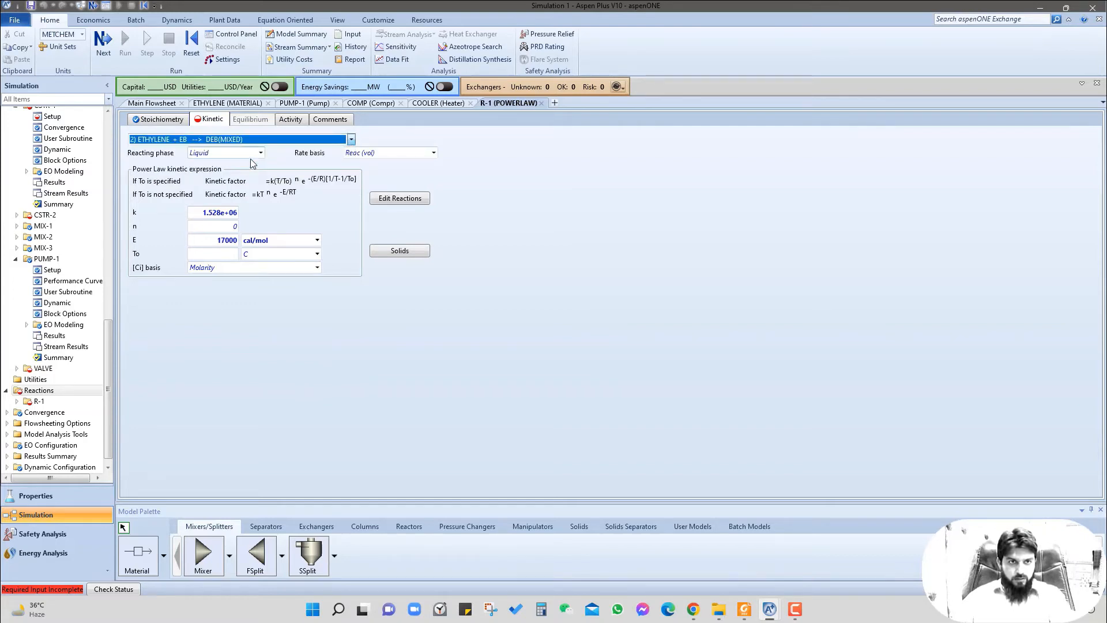
{"action": "left_click", "coordinate": [224, 212]}
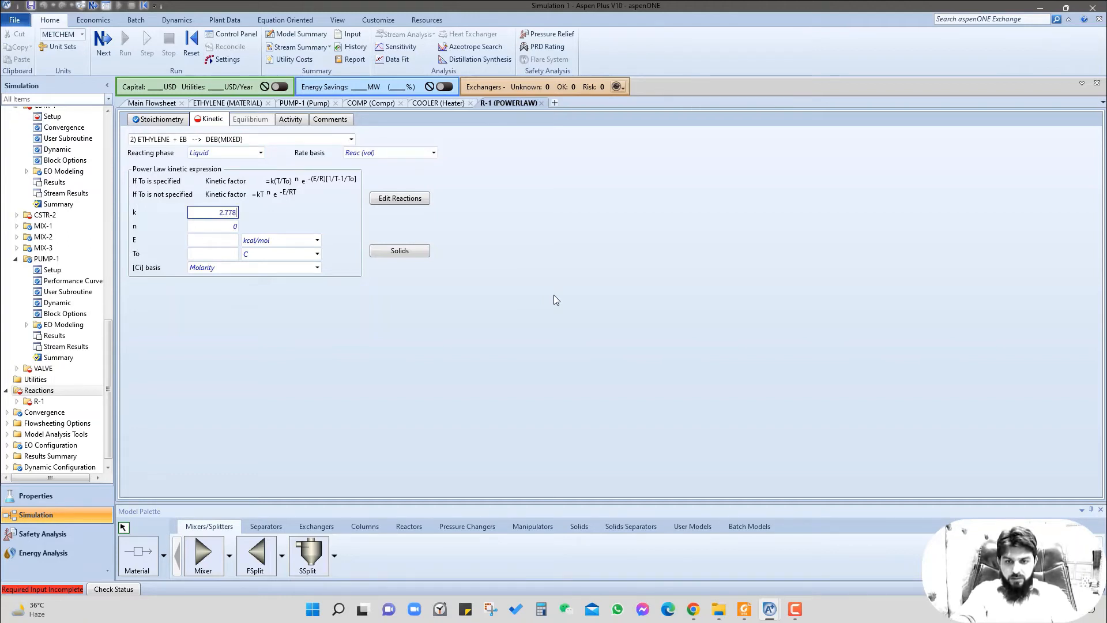
{"action": "type", "text": "2.778e"}
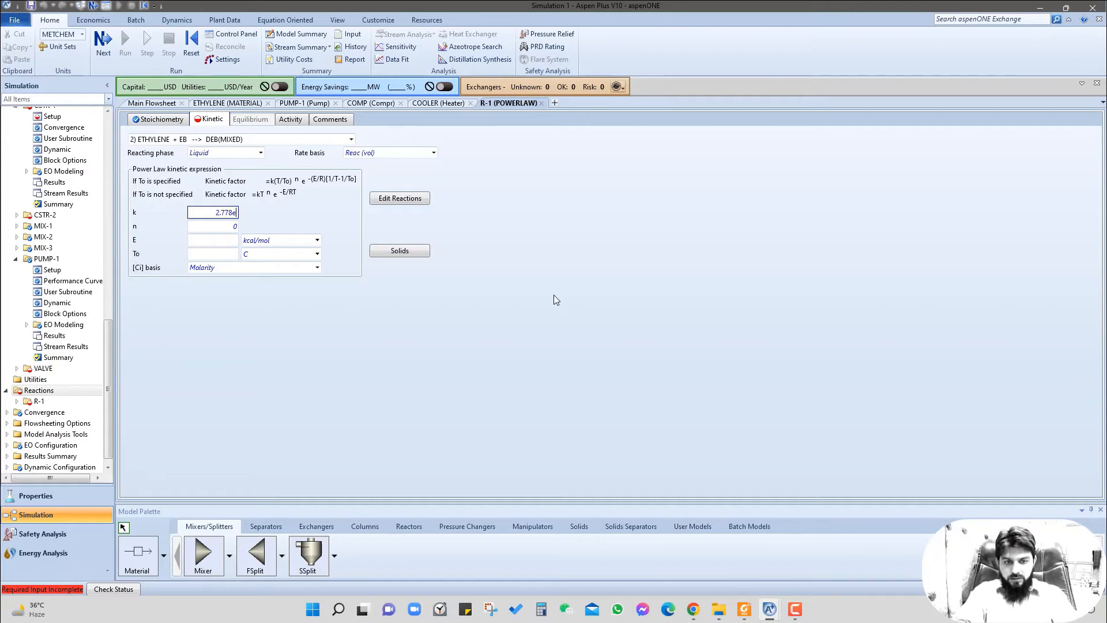
{"action": "type", "text": "7"}
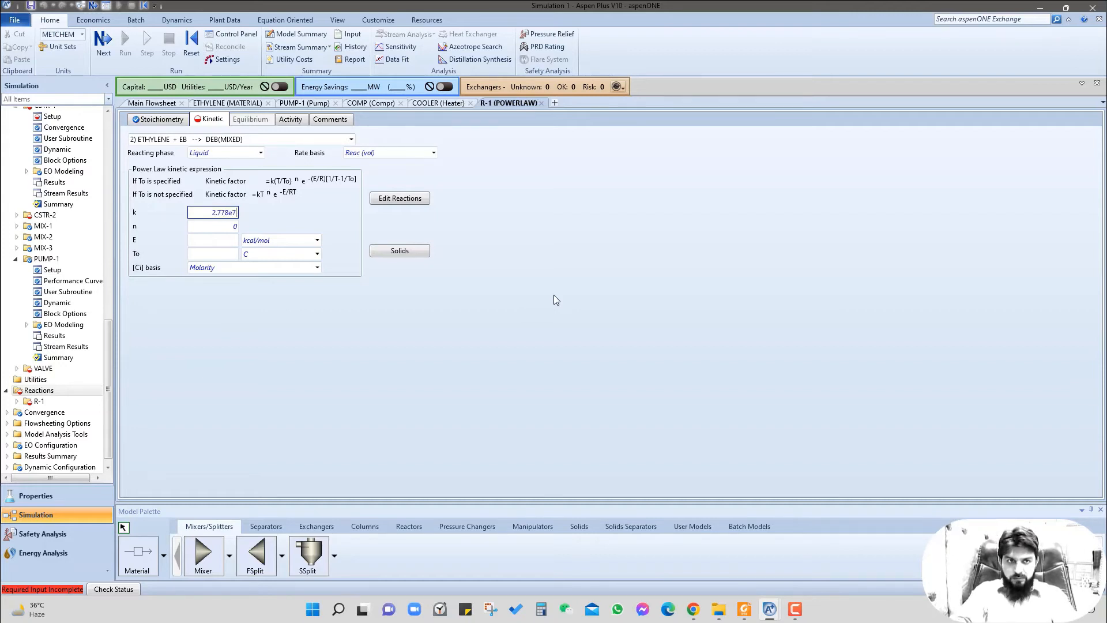
{"action": "key", "text": "Return"}
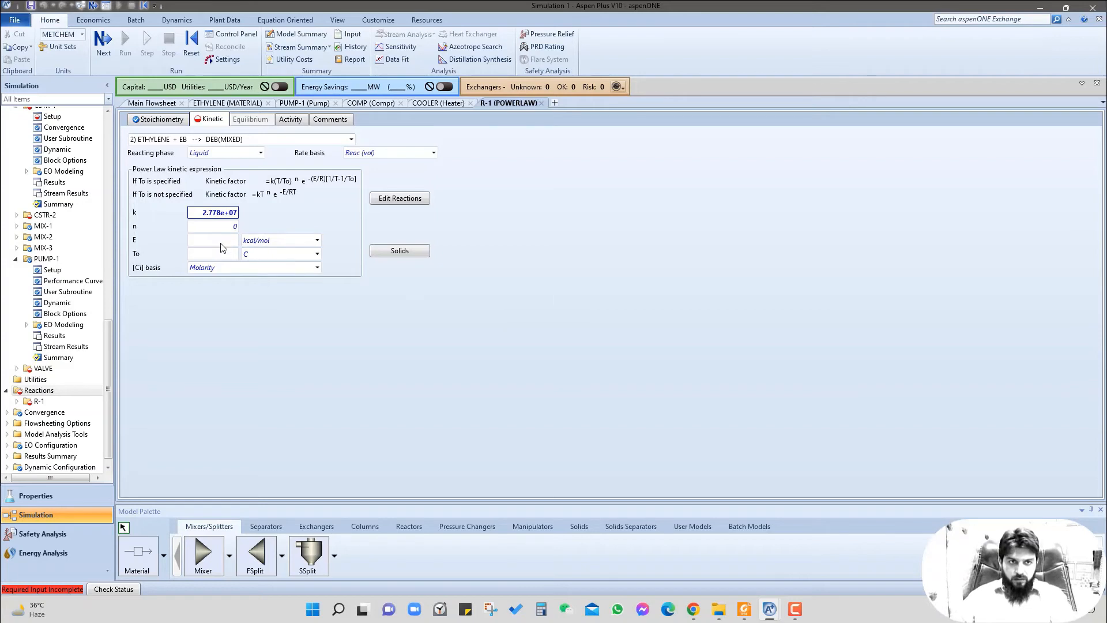
Step: Set the activation energy E of reaction 2, ETHYLENE + EB to DEB, to 20000 cal/mol
{"action": "left_click", "coordinate": [224, 247]}
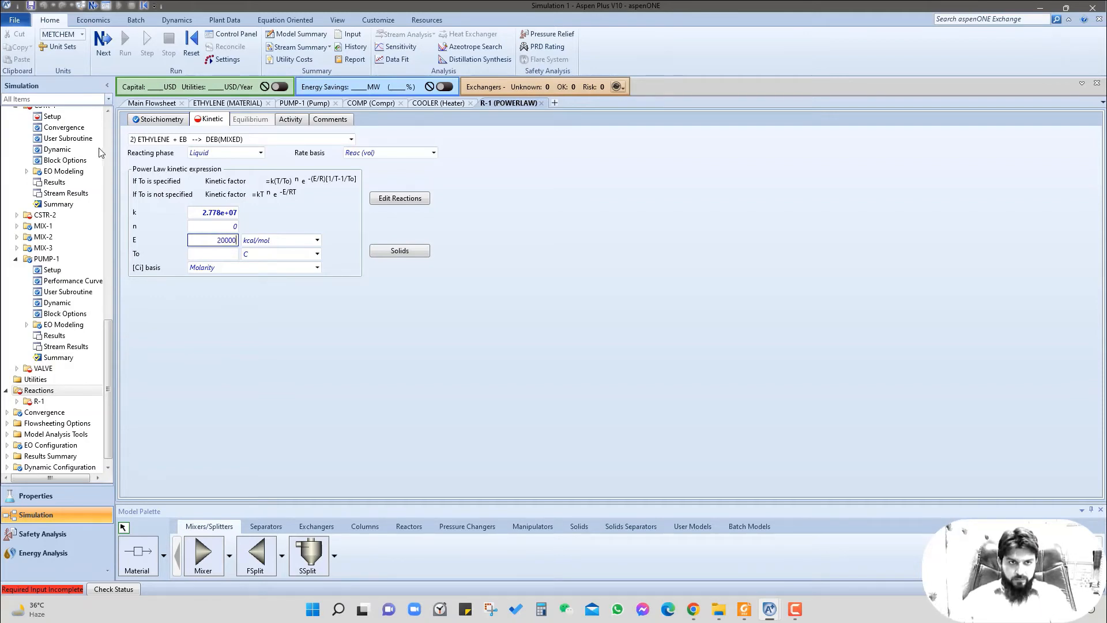
{"action": "left_click", "coordinate": [311, 242]}
{"action": "left_click", "coordinate": [312, 243]}
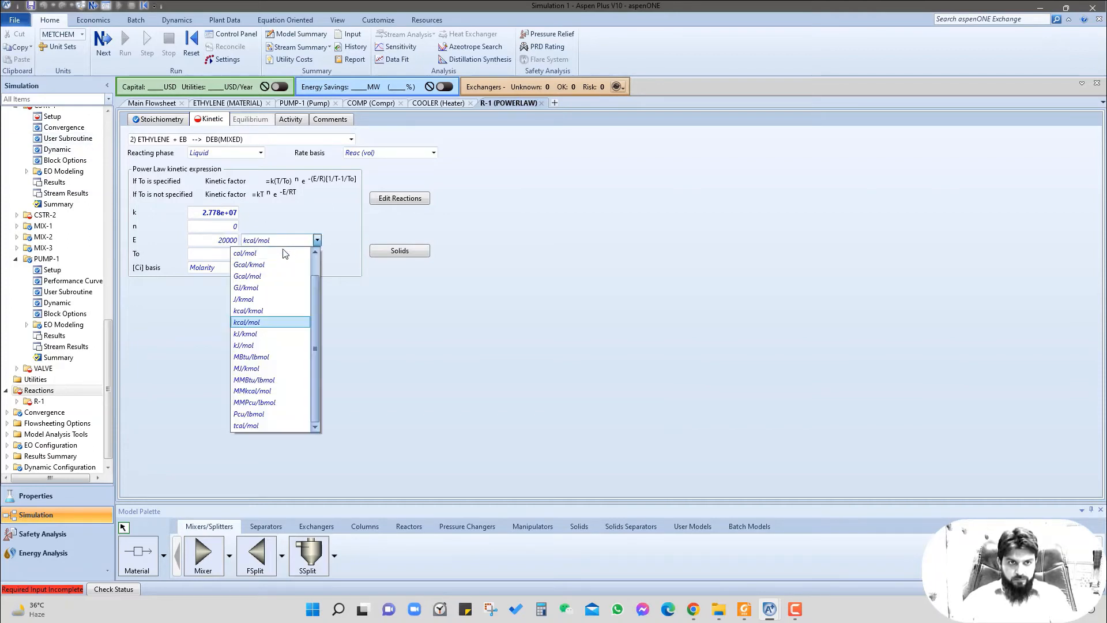
{"action": "left_click", "coordinate": [313, 324]}
{"action": "left_click", "coordinate": [252, 296]}
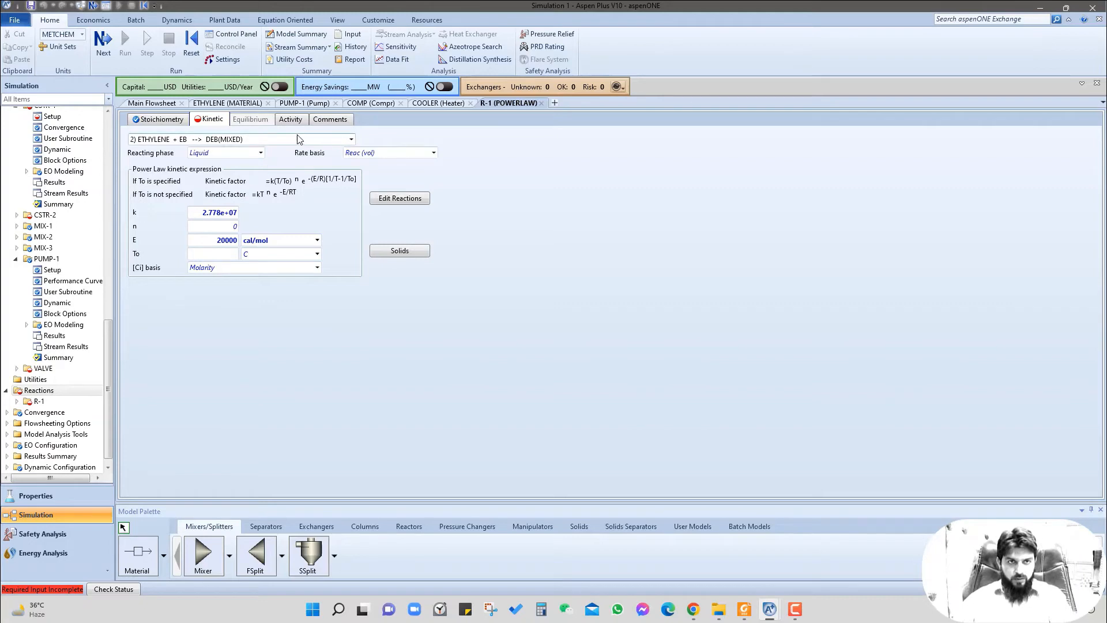
Step: Set the kinetic constant k of reaction 3, BENZENE + DEB to 2 EB, to 1000
{"action": "left_click", "coordinate": [351, 139]}
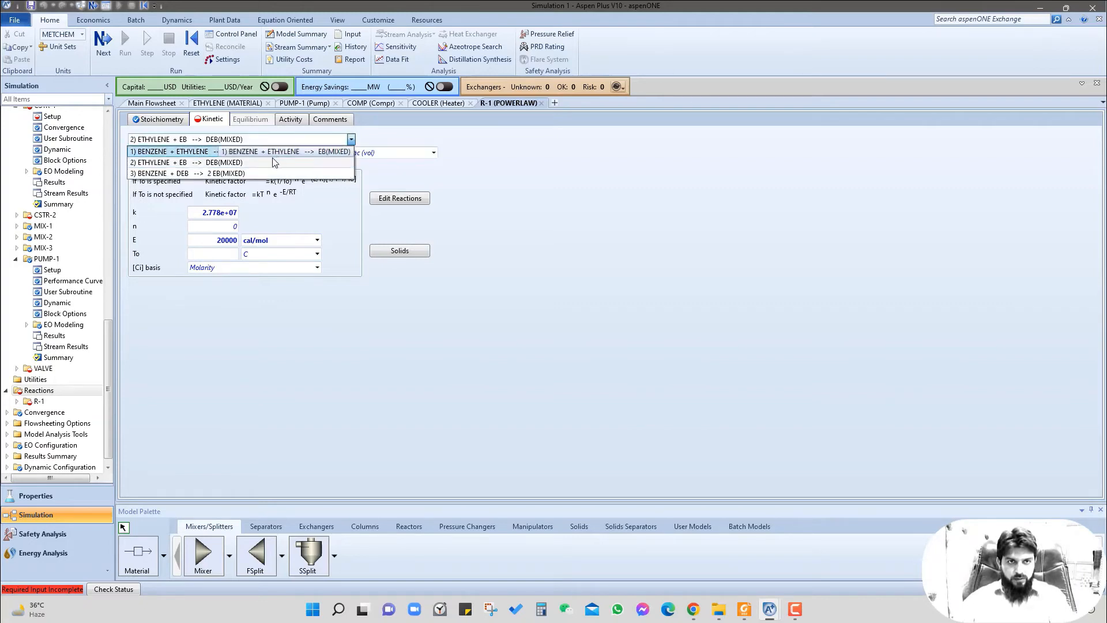
{"action": "left_click", "coordinate": [241, 174]}
{"action": "left_click", "coordinate": [241, 211]}
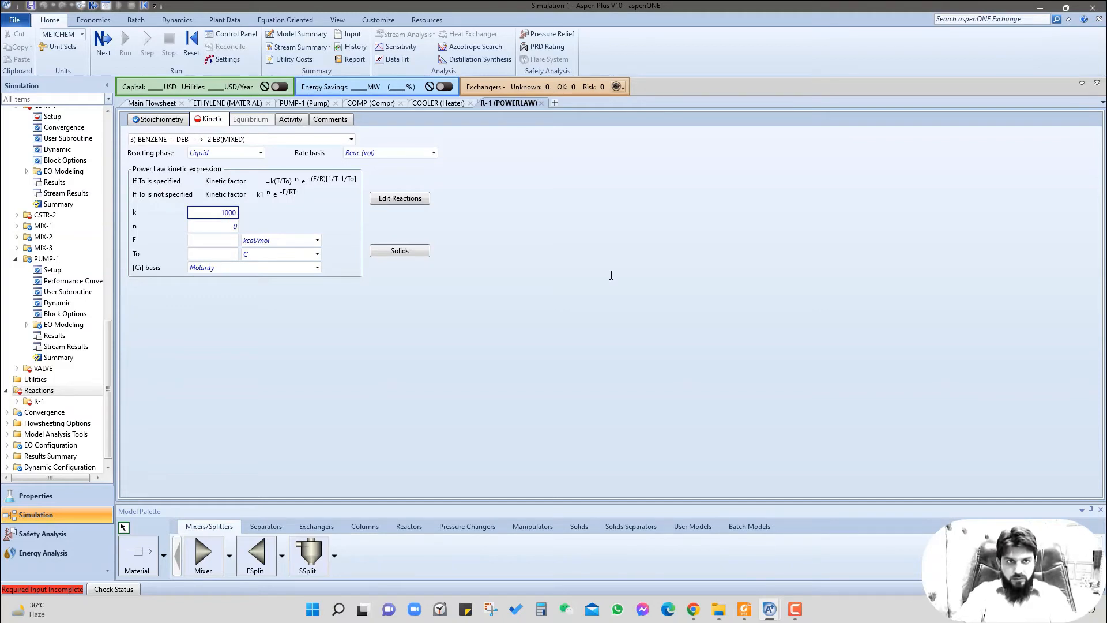
{"action": "key", "text": "Return"}
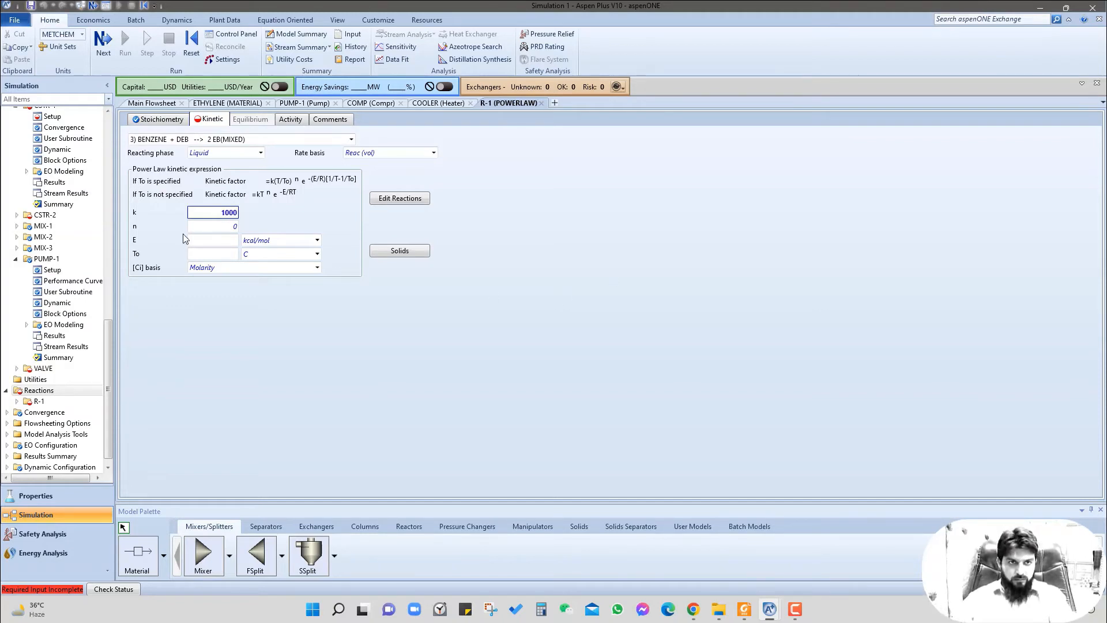
Step: Set the activation energy E of reaction 3 to 15000 cal/mol
{"action": "left_click", "coordinate": [231, 245]}
{"action": "type", "text": "1"}
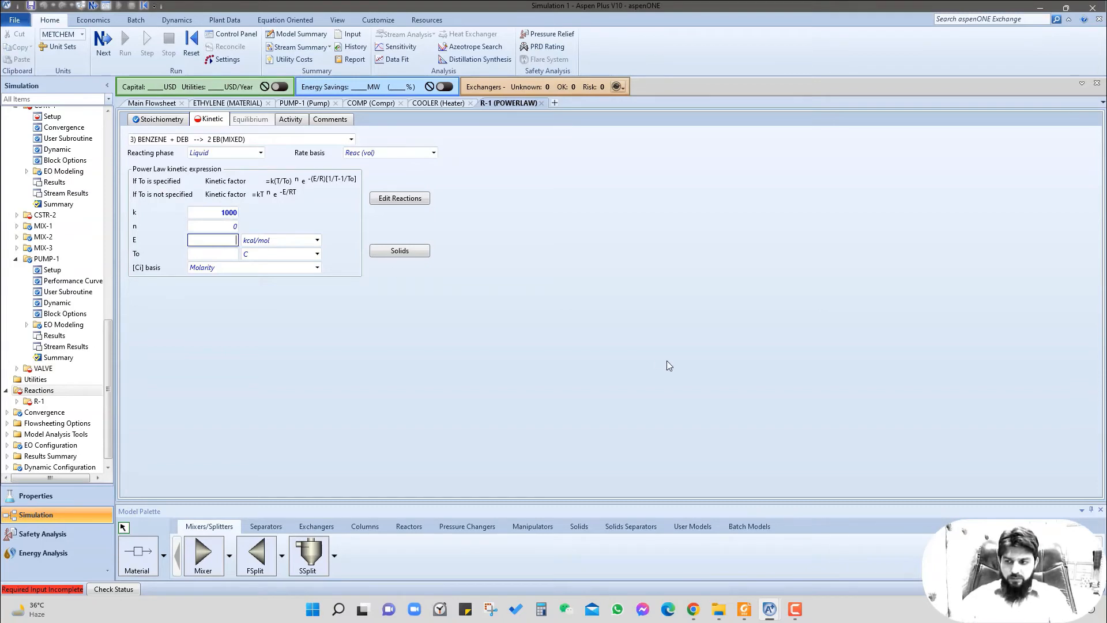
{"action": "type", "text": "5"}
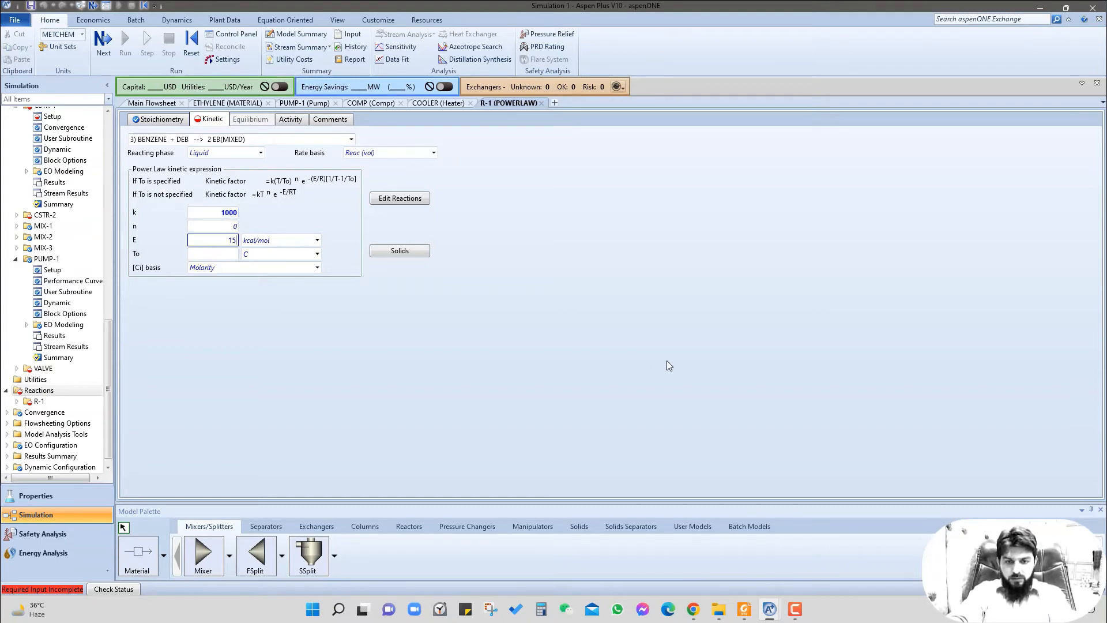
{"action": "type", "text": "000"}
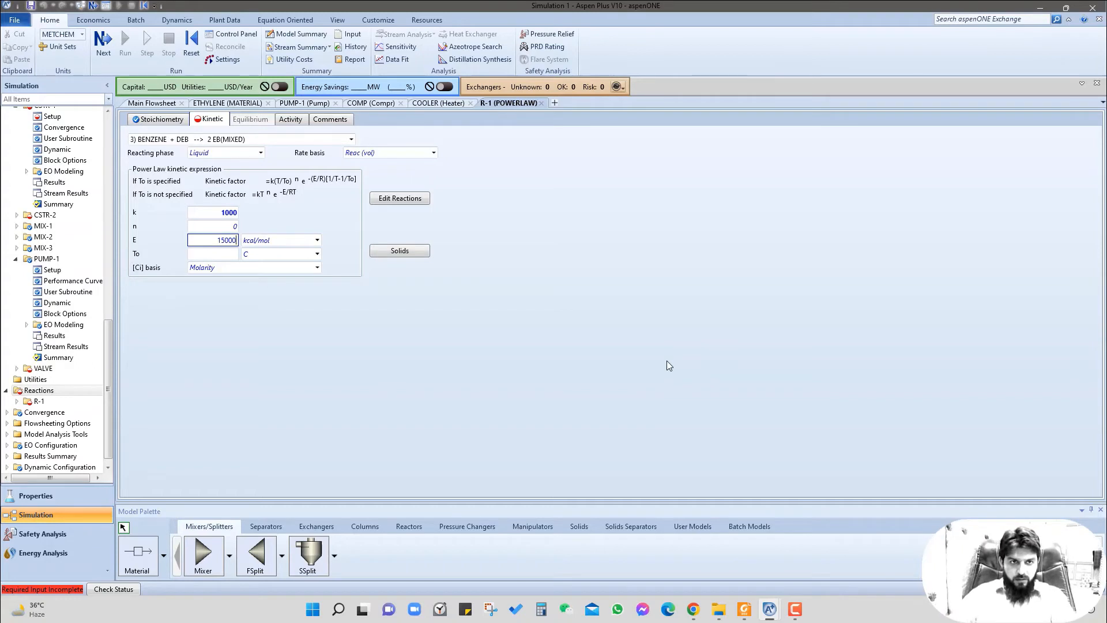
{"action": "left_click", "coordinate": [317, 240]}
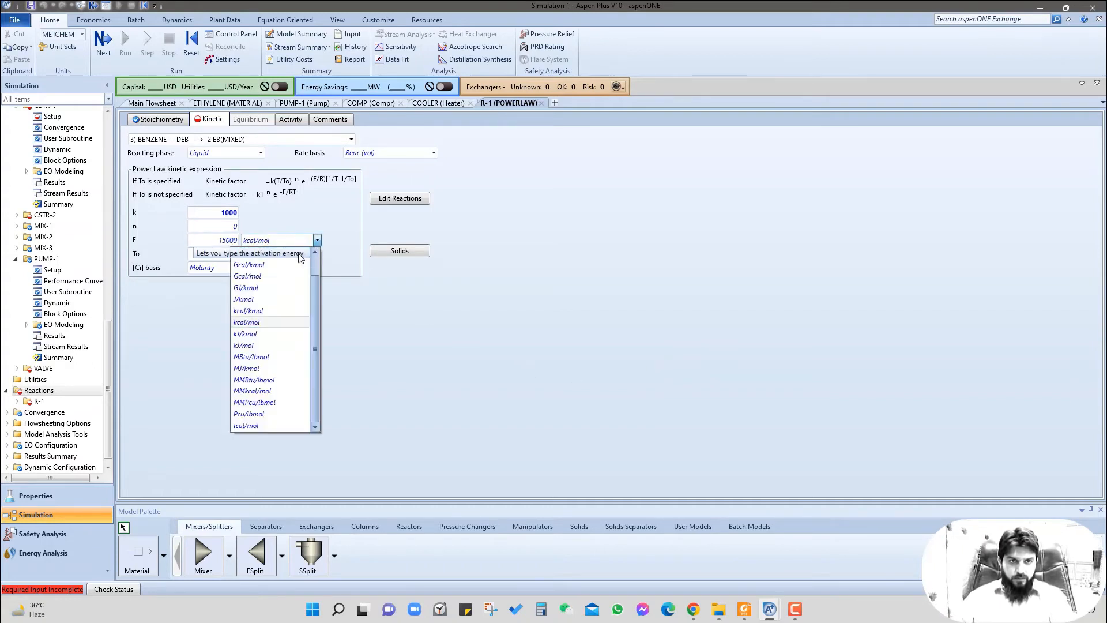
{"action": "left_click", "coordinate": [253, 253]}
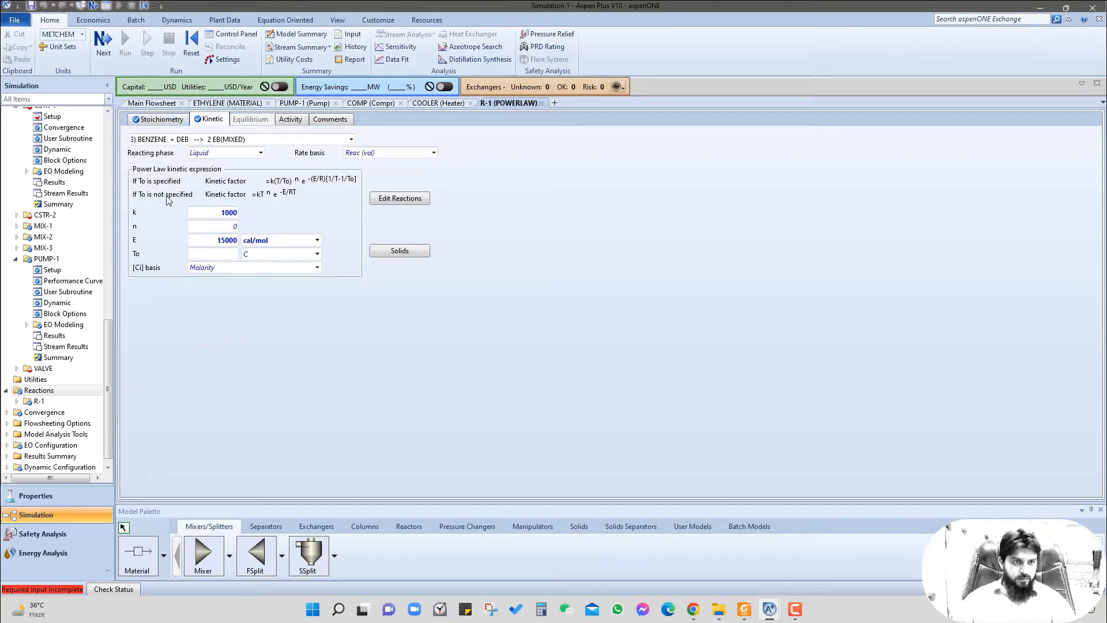
Step: Include reaction set R-1 in the setup of reactor CSTR-1
{"action": "scroll", "coordinate": [60, 180], "scroll_direction": "up", "scroll_amount": 4}
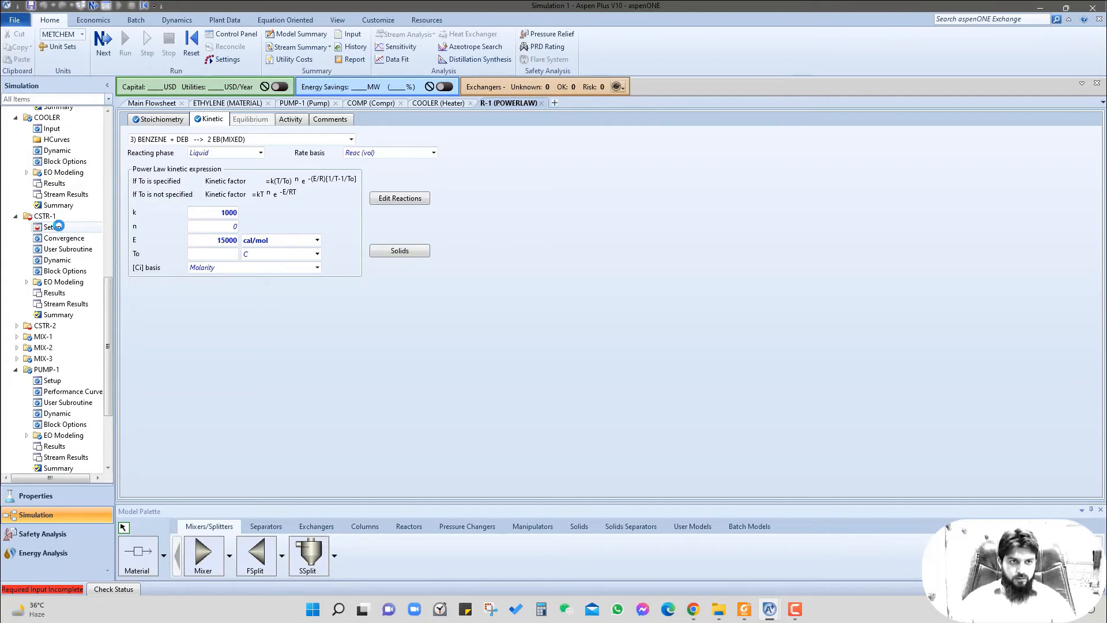
{"action": "left_click", "coordinate": [94, 227]}
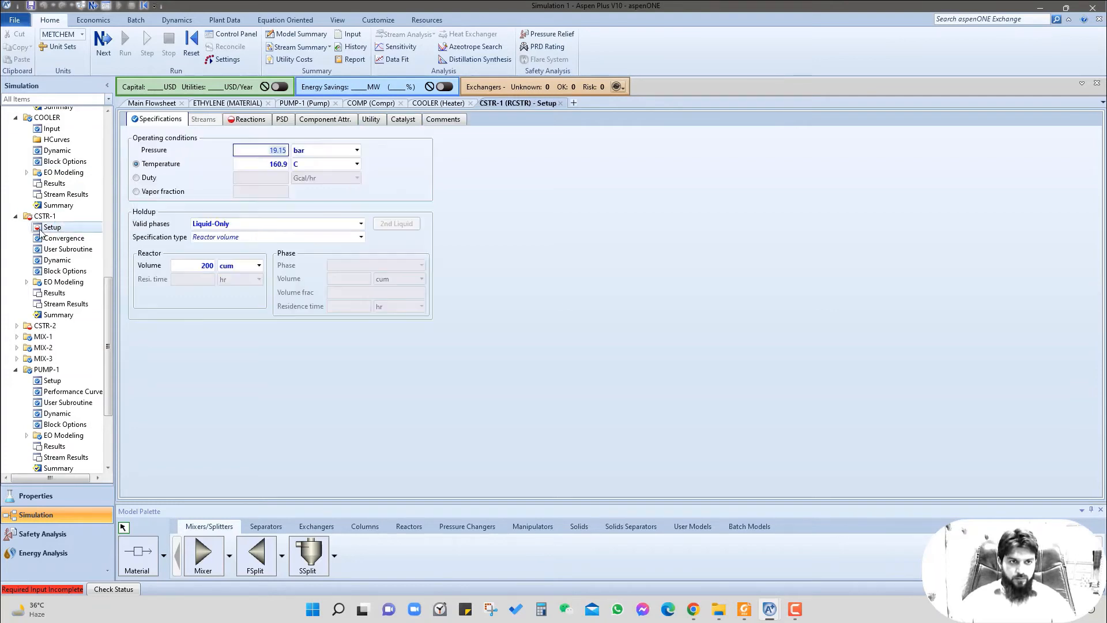
{"action": "left_click", "coordinate": [243, 120]}
{"action": "left_click", "coordinate": [144, 164]}
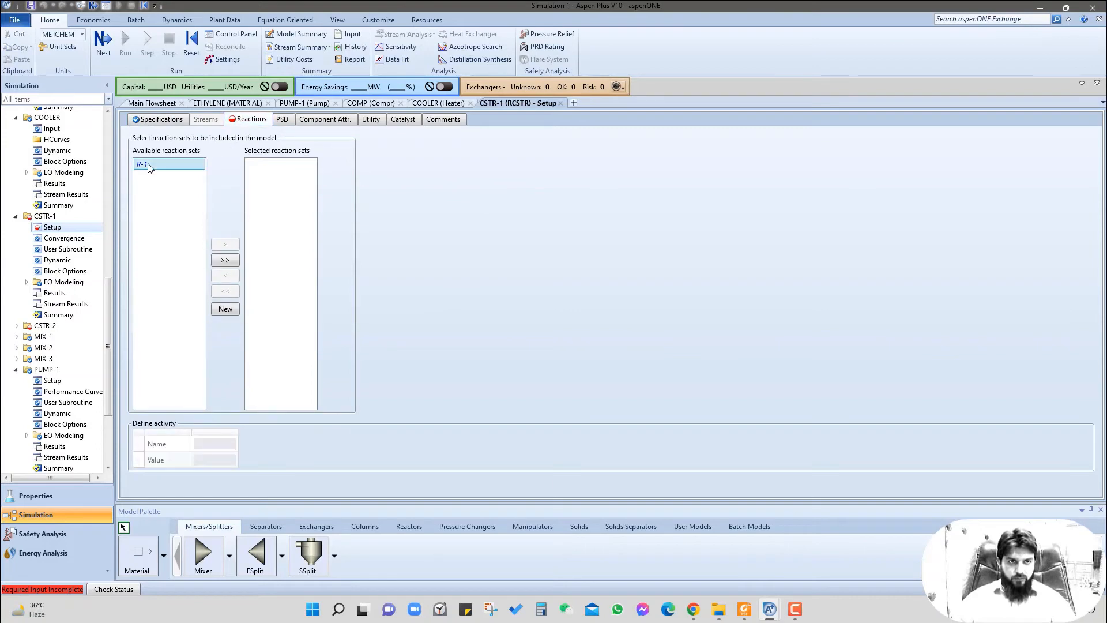
{"action": "left_click", "coordinate": [225, 245]}
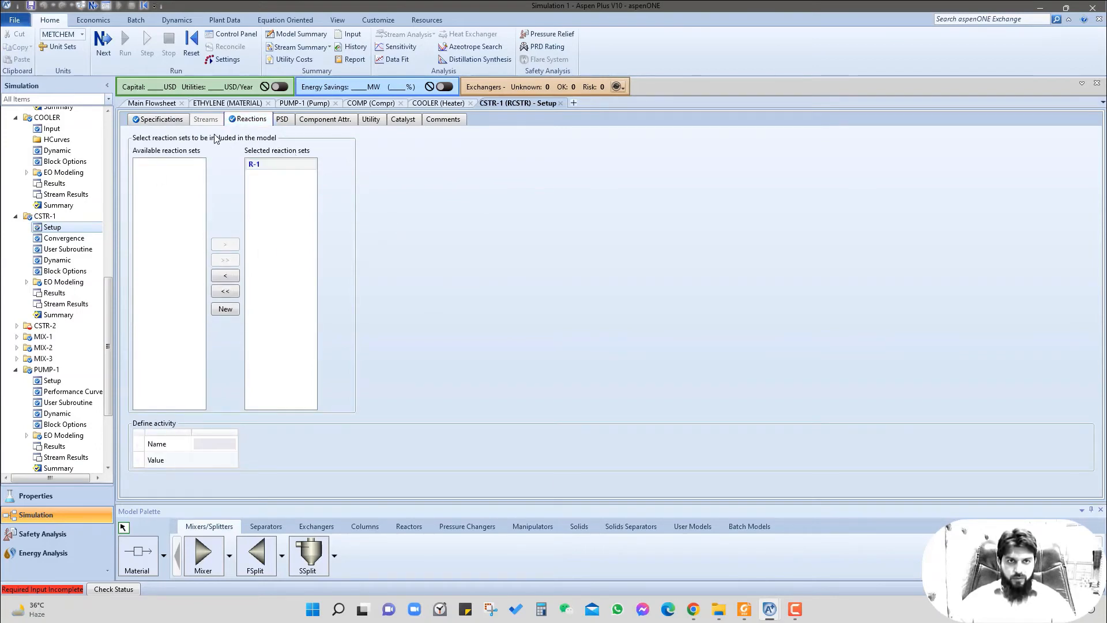
Step: Open the specifications of reactor CSTR-2 from the main flowsheet and set its pressure to 1814 kPa
{"action": "left_click", "coordinate": [164, 104]}
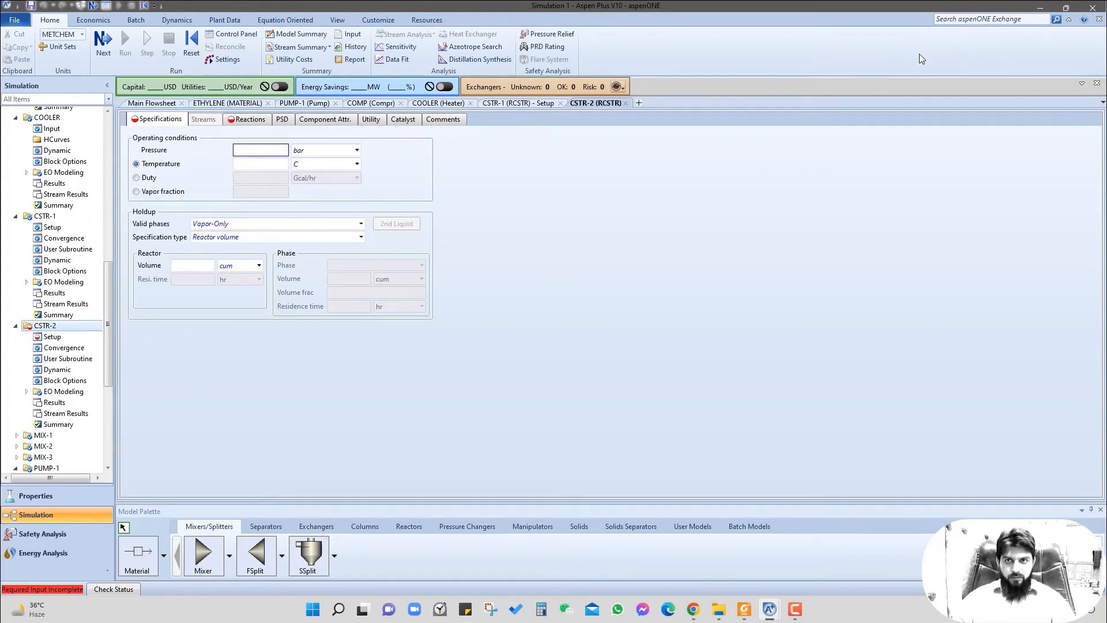
{"action": "left_click", "coordinate": [968, 38]}
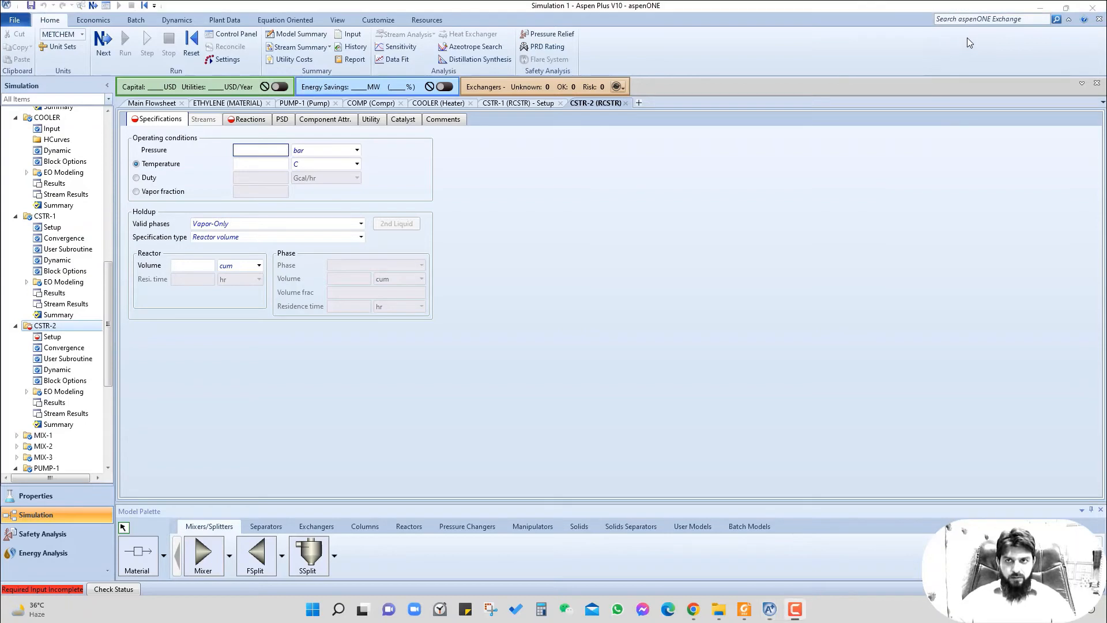
{"action": "left_click", "coordinate": [283, 152]}
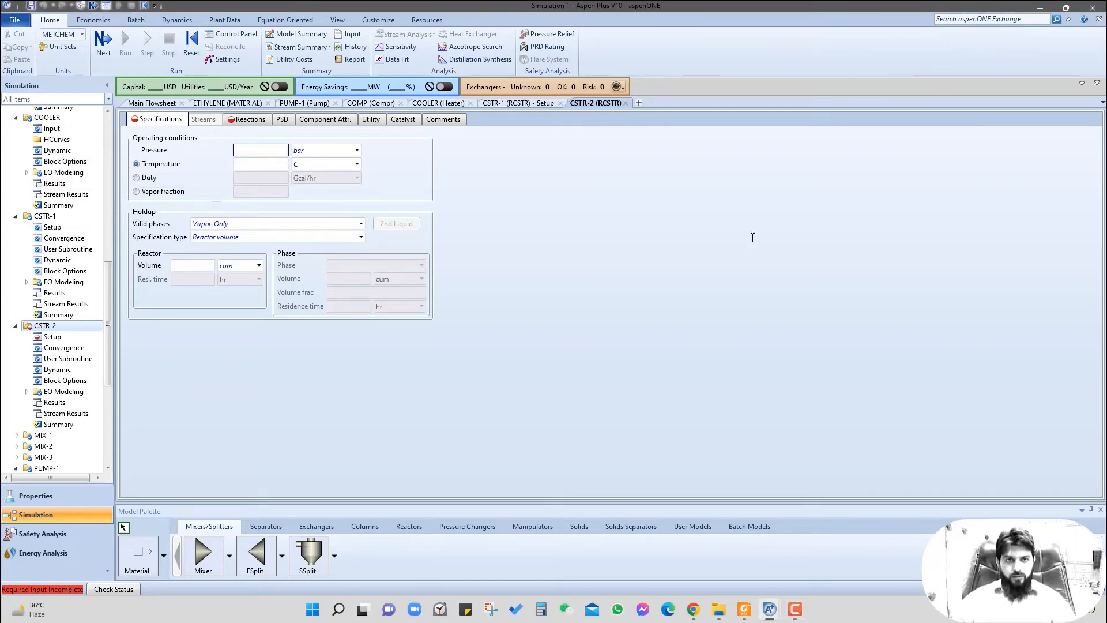
{"action": "type", "text": "1814"}
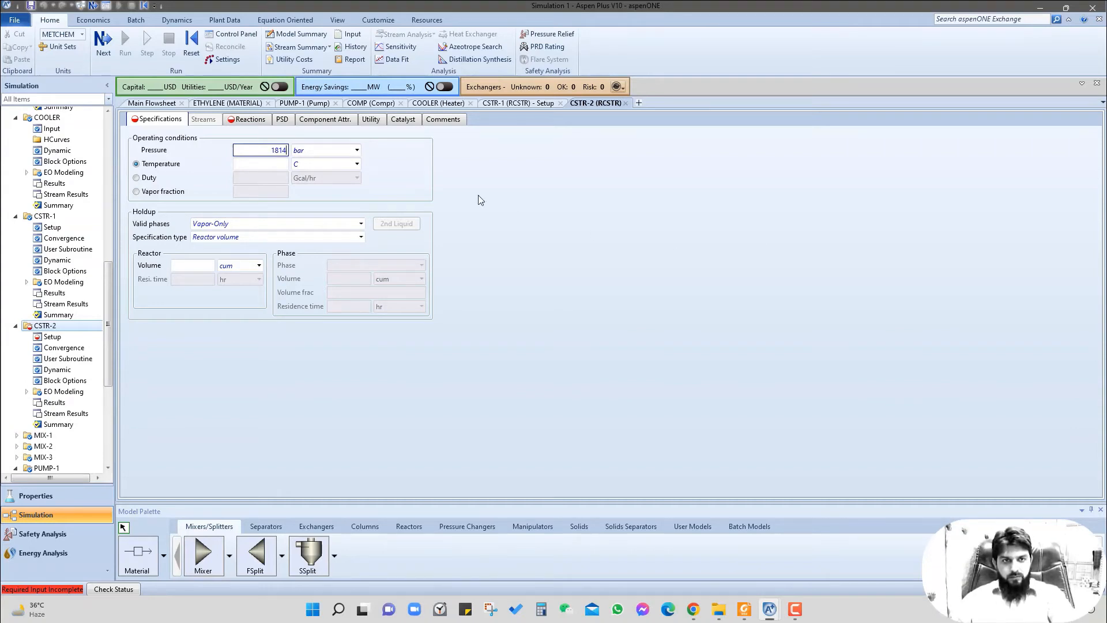
{"action": "left_click", "coordinate": [357, 150]}
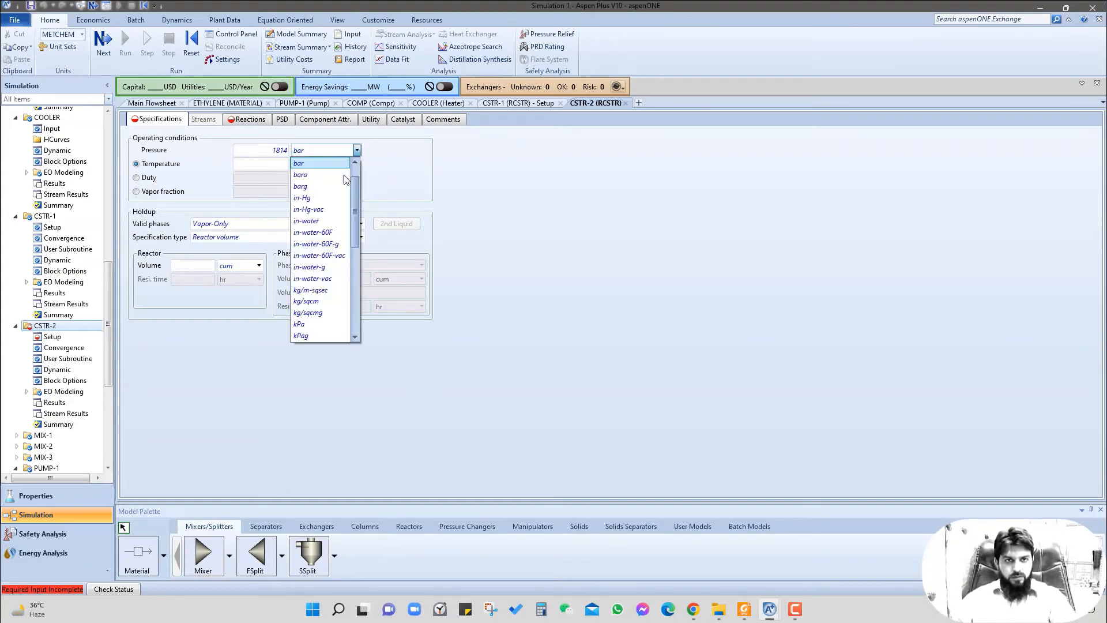
{"action": "left_click", "coordinate": [312, 324]}
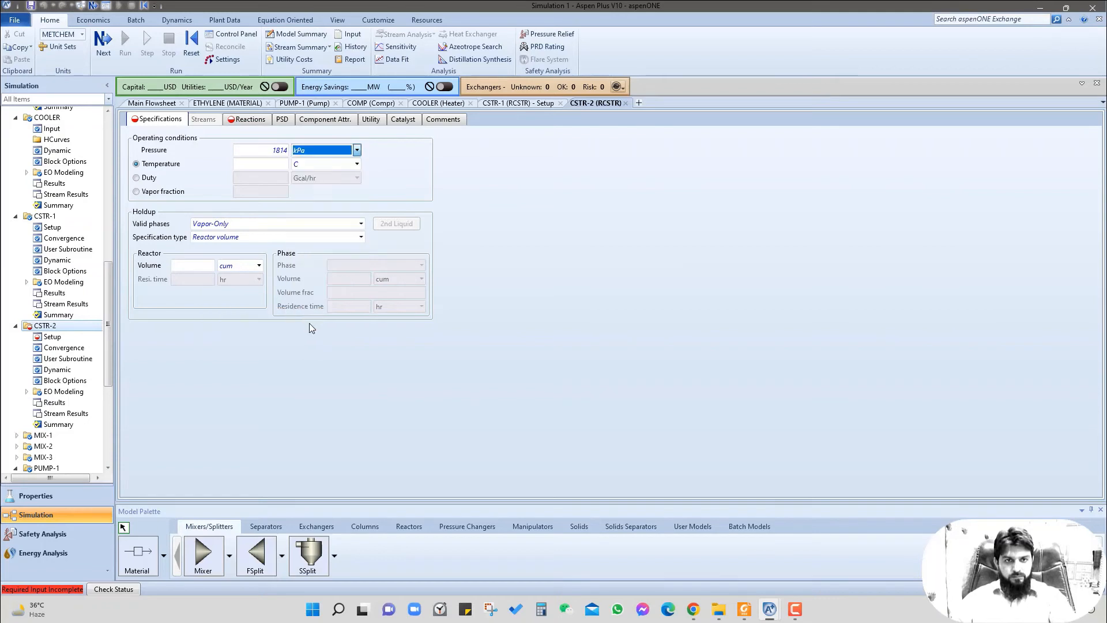
{"action": "left_click", "coordinate": [556, 265]}
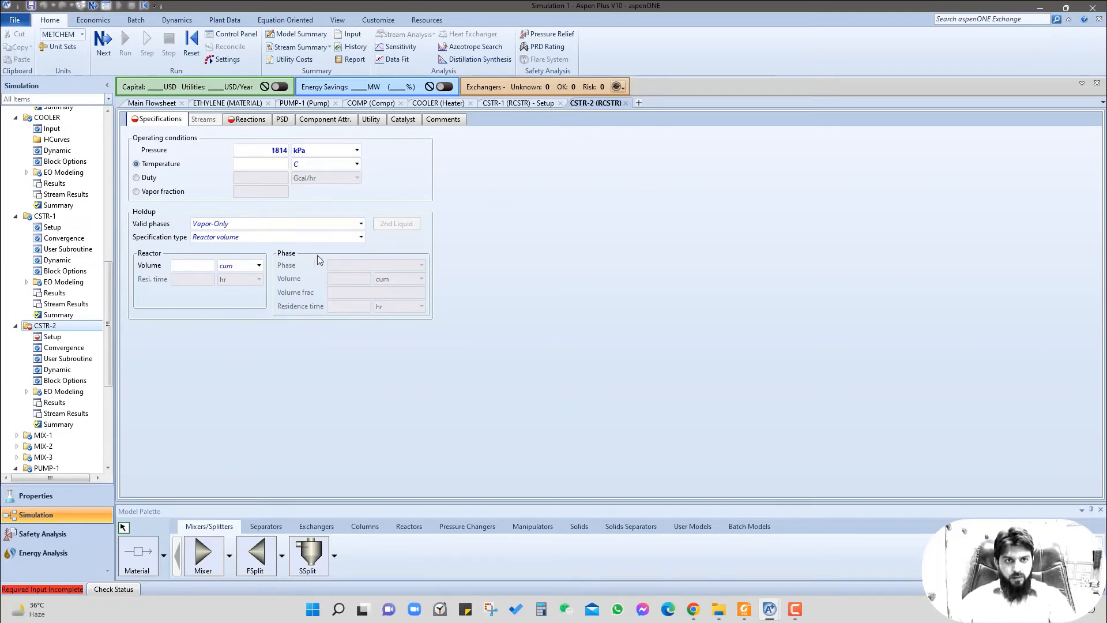
Step: Specify CSTR-2 by heat duty instead of temperature with 0 Gcal/hr, and set its reactor volume to 200 cum
{"action": "left_click", "coordinate": [136, 179]}
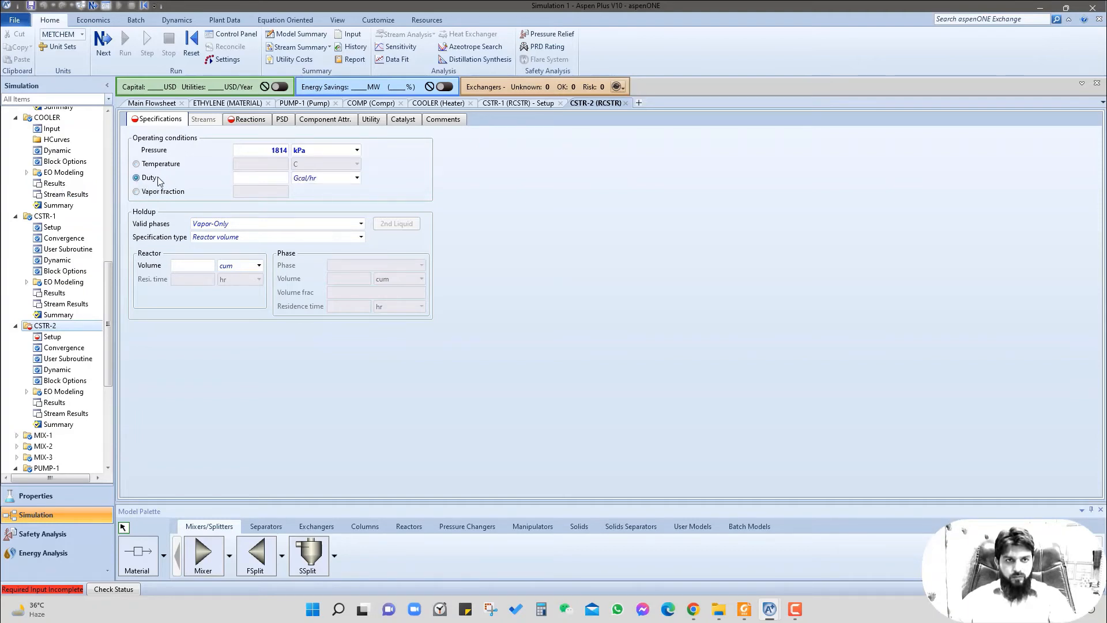
{"action": "left_click", "coordinate": [273, 183]}
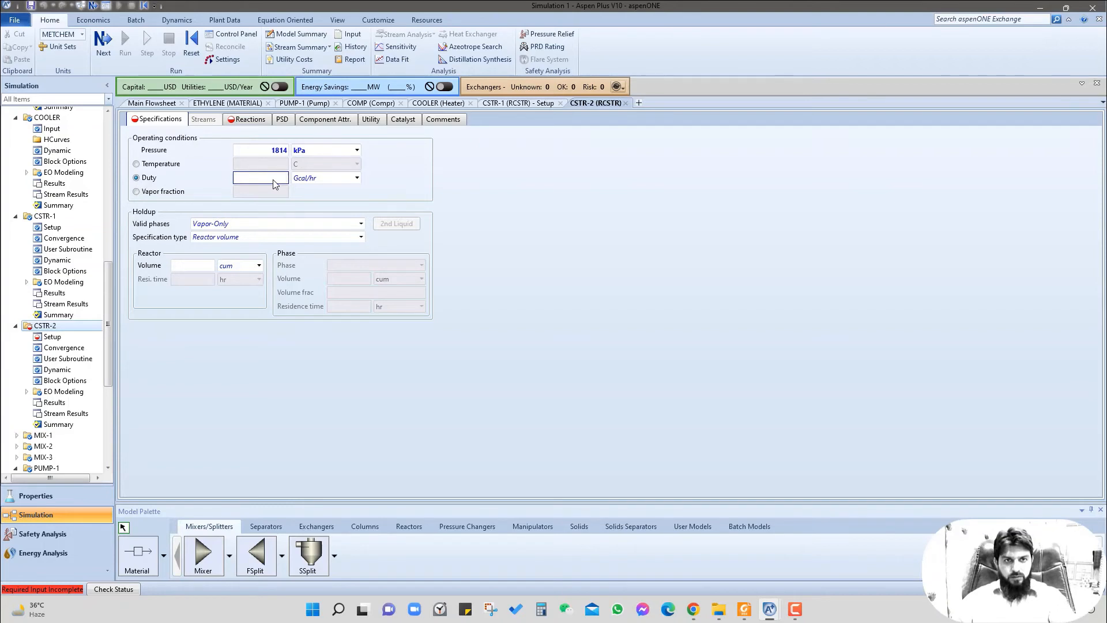
{"action": "key", "text": "Return"}
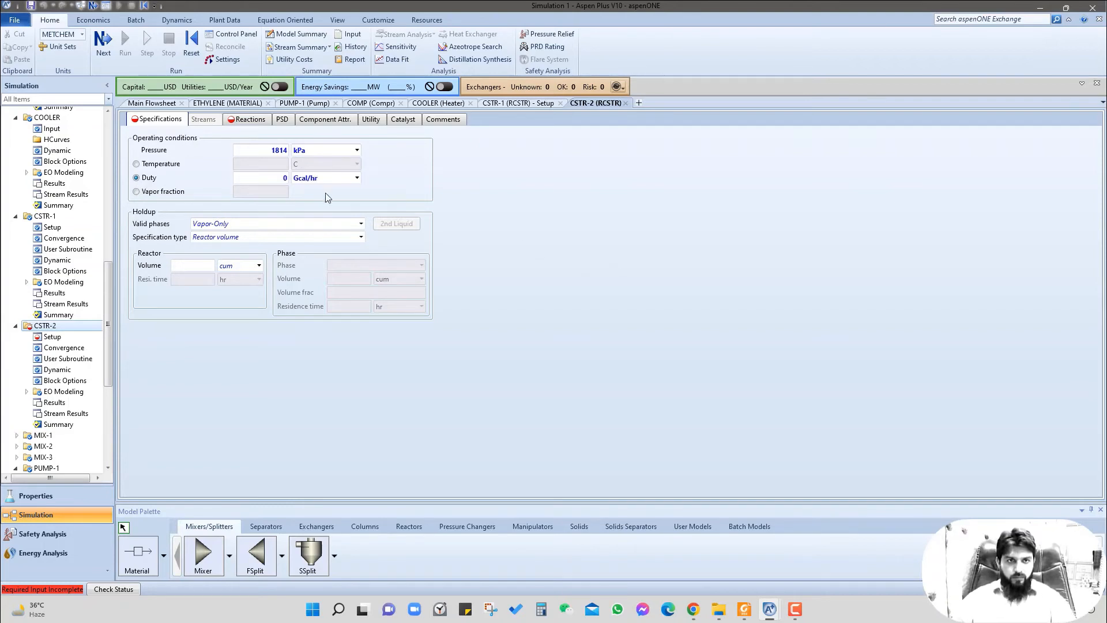
{"action": "left_click", "coordinate": [197, 267]}
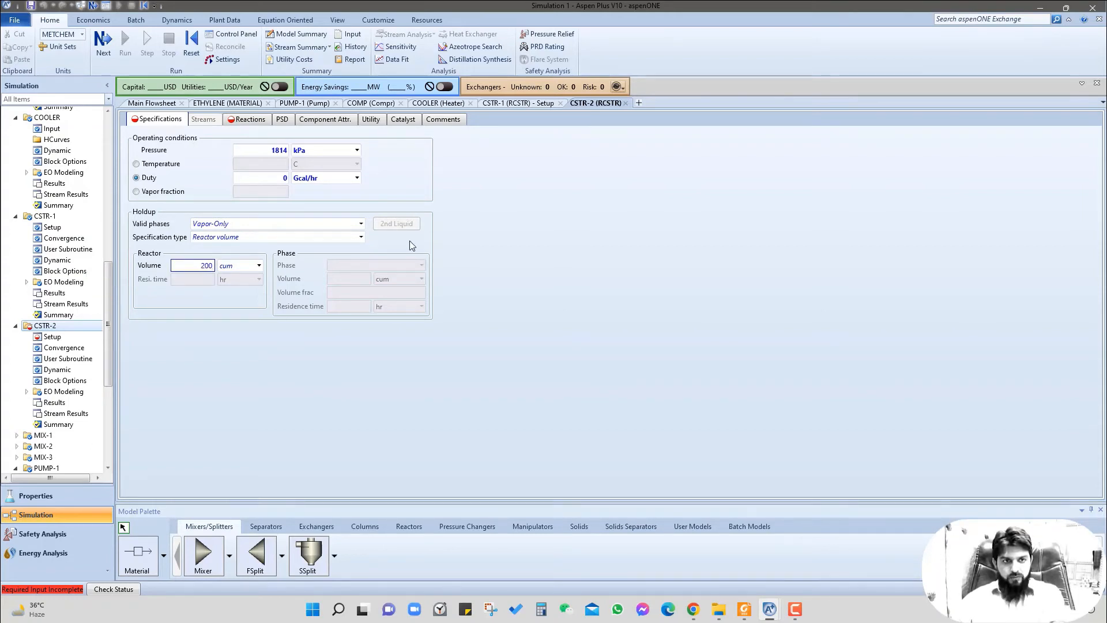
{"action": "key", "text": "Return"}
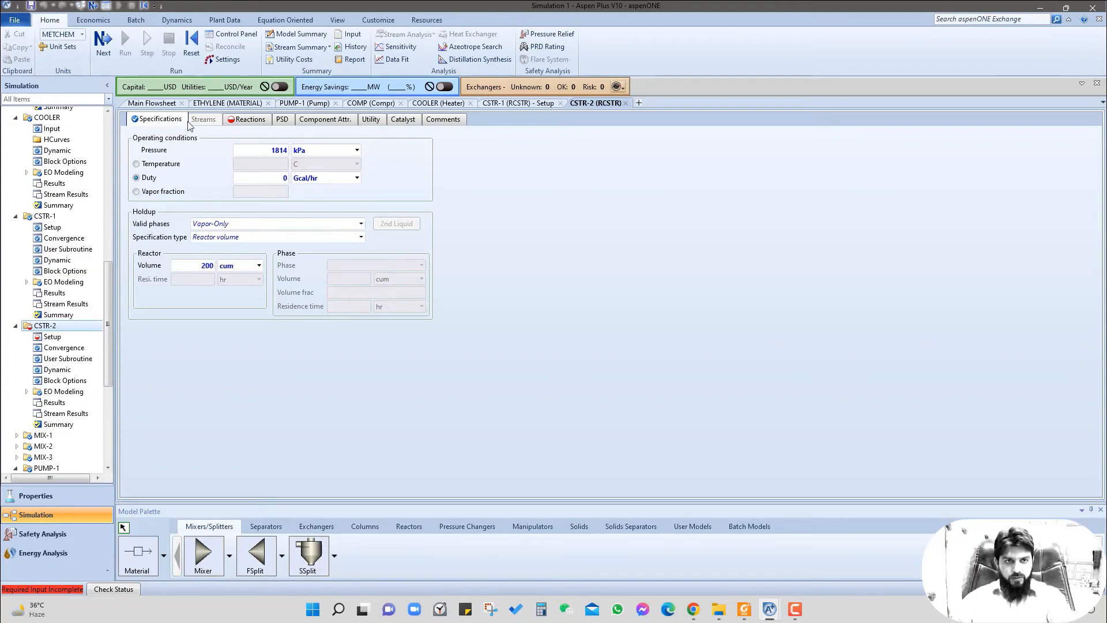
Step: Include reaction set R-1 in the setup of reactor CSTR-2
{"action": "left_click", "coordinate": [245, 119]}
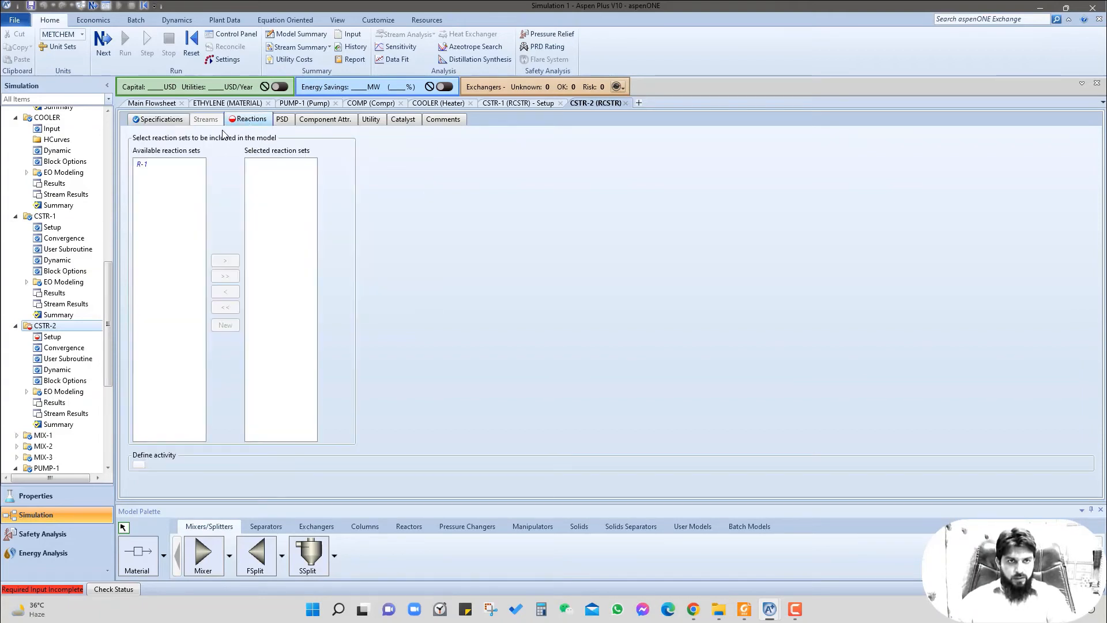
{"action": "left_click", "coordinate": [150, 164]}
{"action": "left_click", "coordinate": [230, 247]}
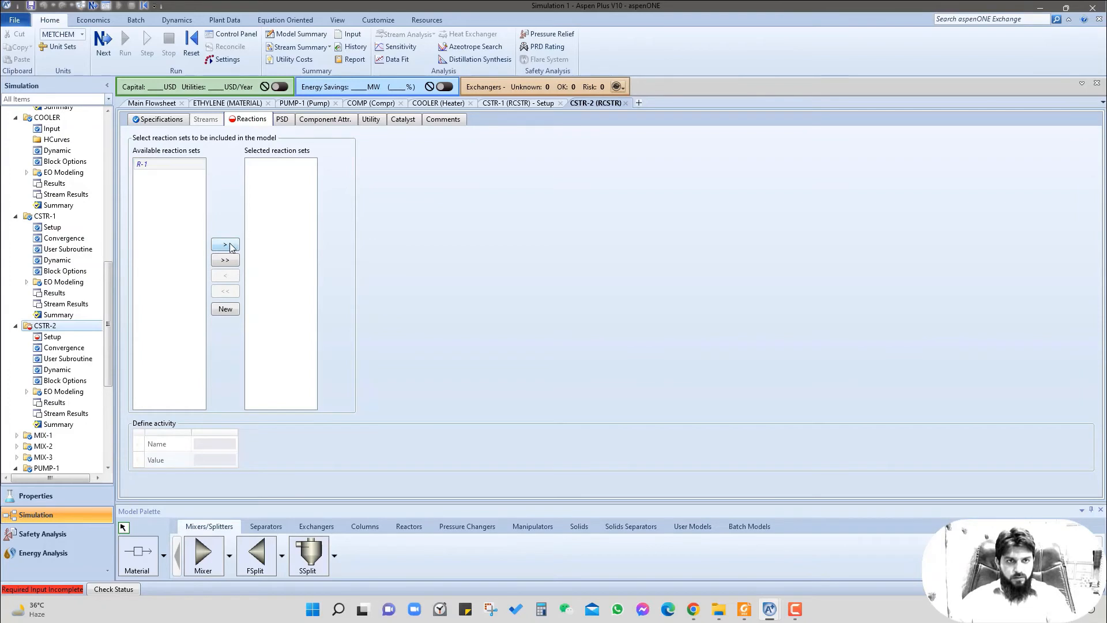
Step: Set the valid phases of CSTR-2's holdup to Liquid-Only
{"action": "left_click", "coordinate": [167, 121]}
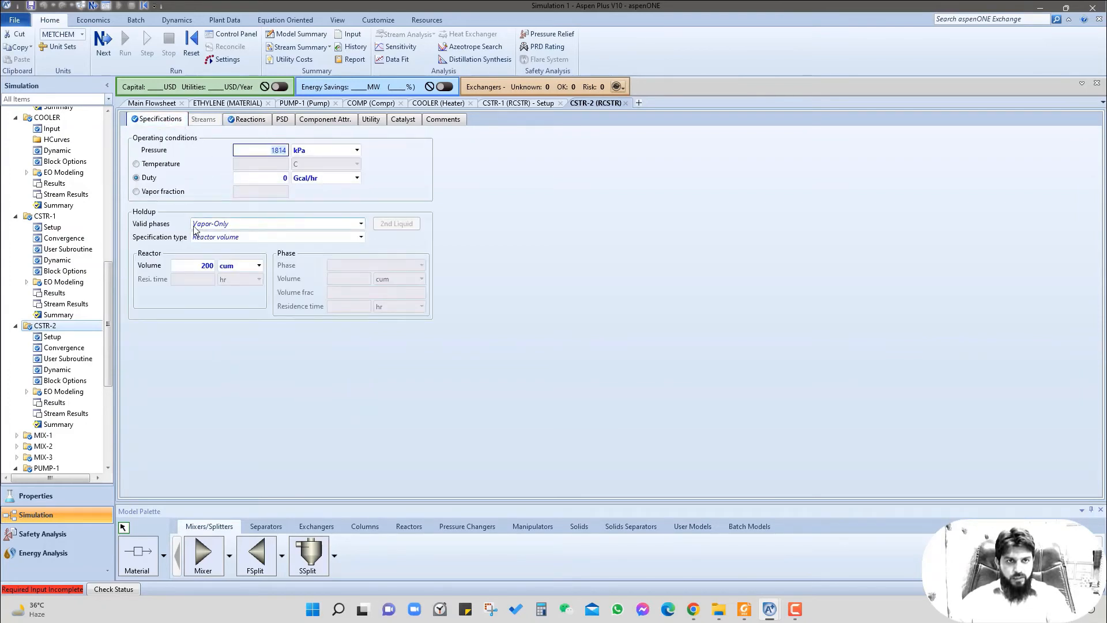
{"action": "left_click", "coordinate": [360, 224]}
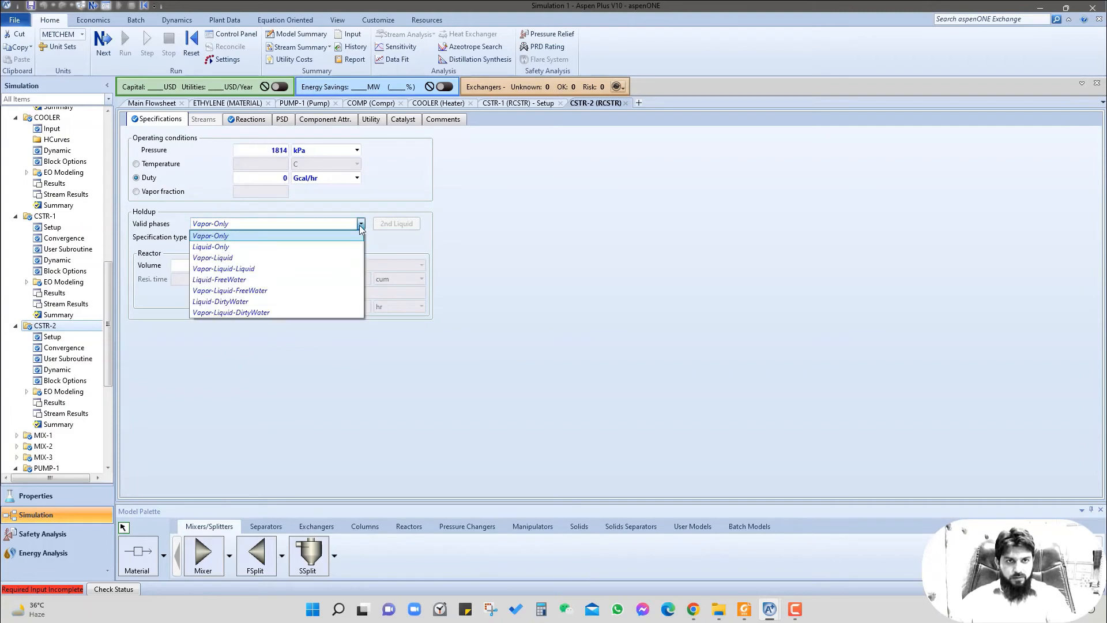
{"action": "left_click", "coordinate": [321, 247]}
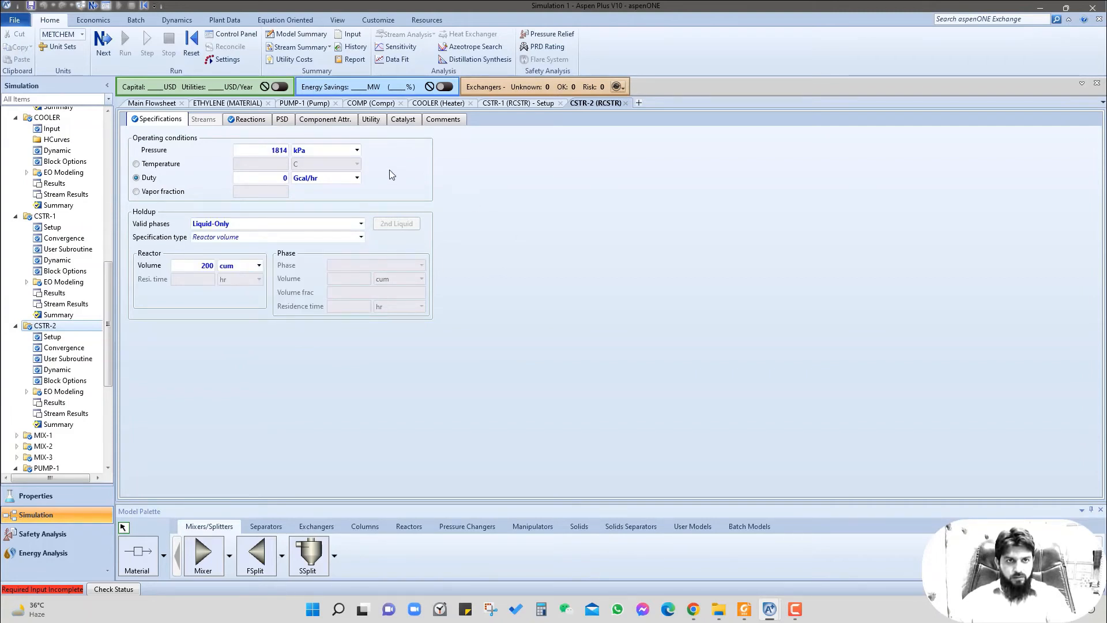
Step: Open the specifications of VALVE from the main flowsheet and set its outlet pressure to 152 kPa
{"action": "left_click", "coordinate": [153, 104]}
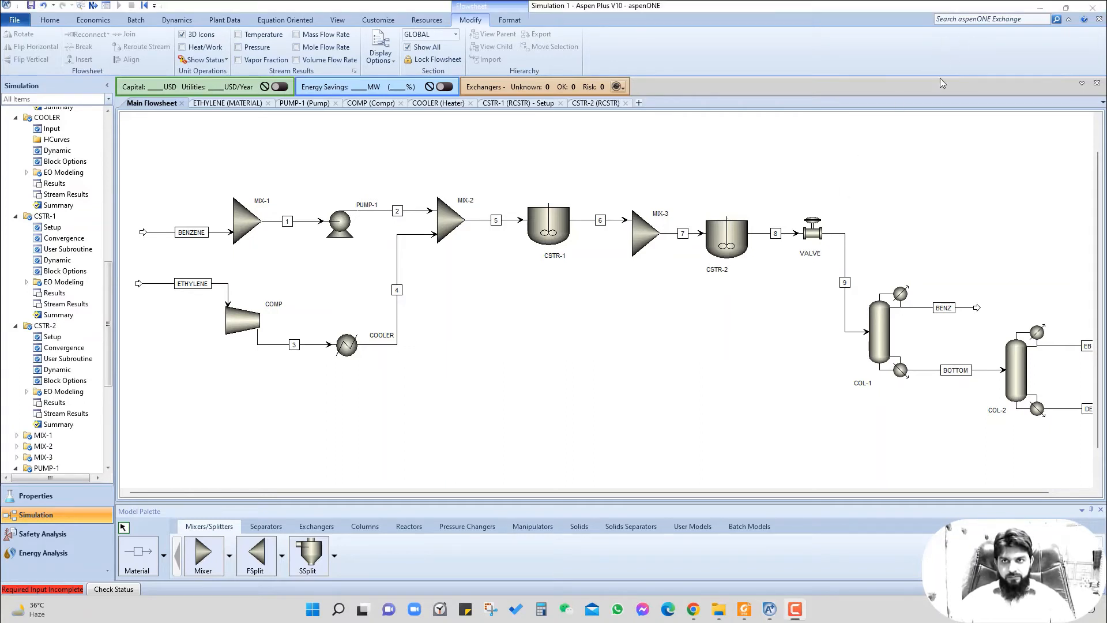
{"action": "left_click", "coordinate": [814, 237]}
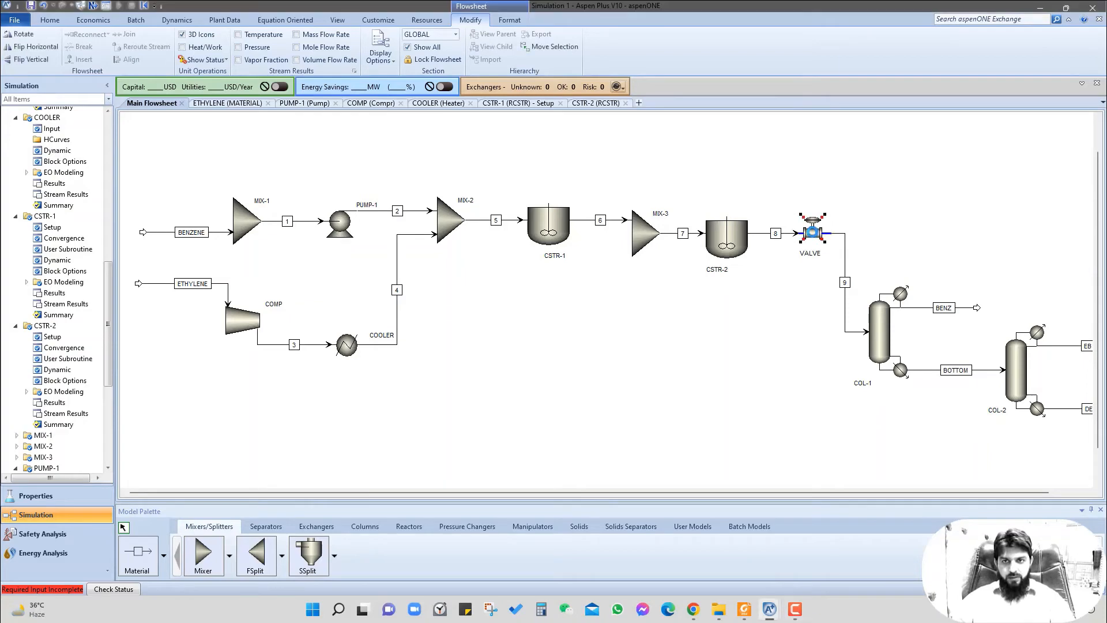
{"action": "double_click", "coordinate": [812, 231]}
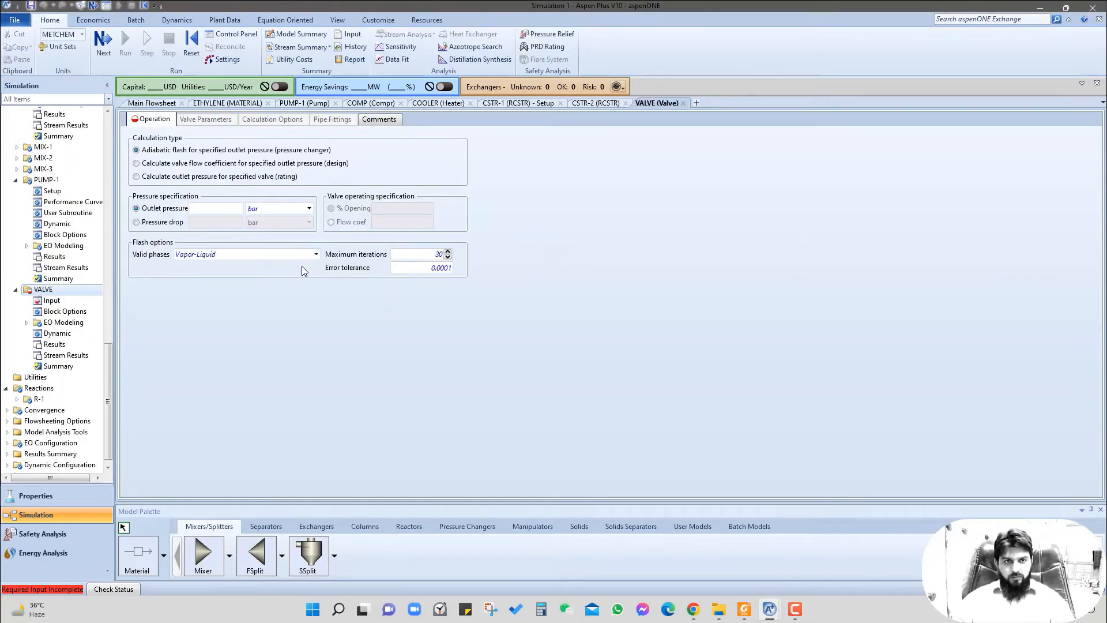
{"action": "left_click", "coordinate": [219, 207]}
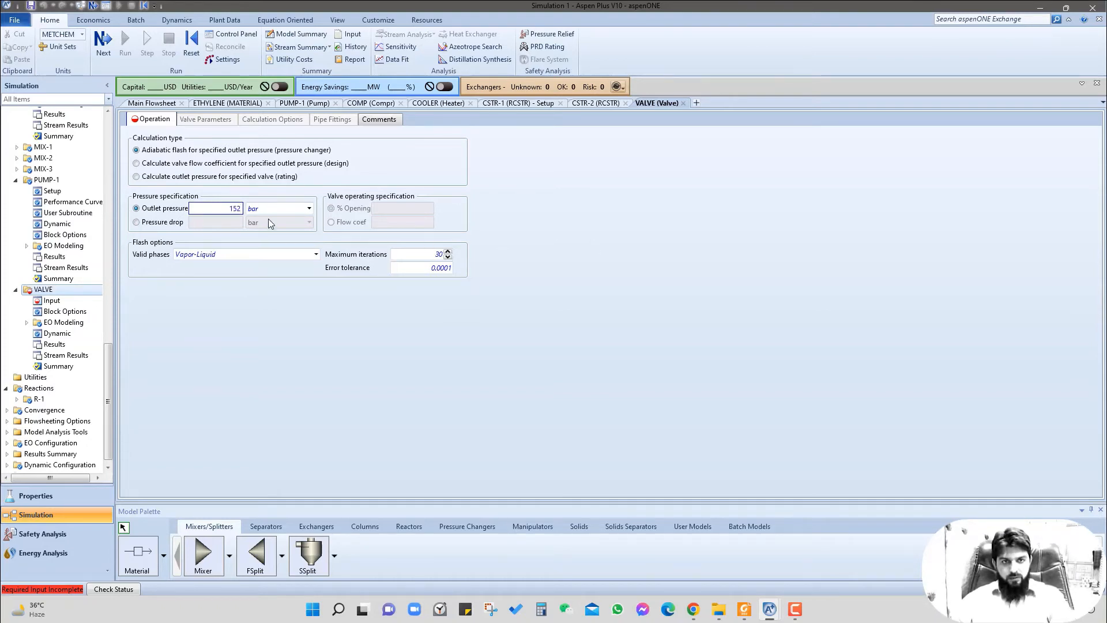
{"action": "left_click", "coordinate": [310, 209]}
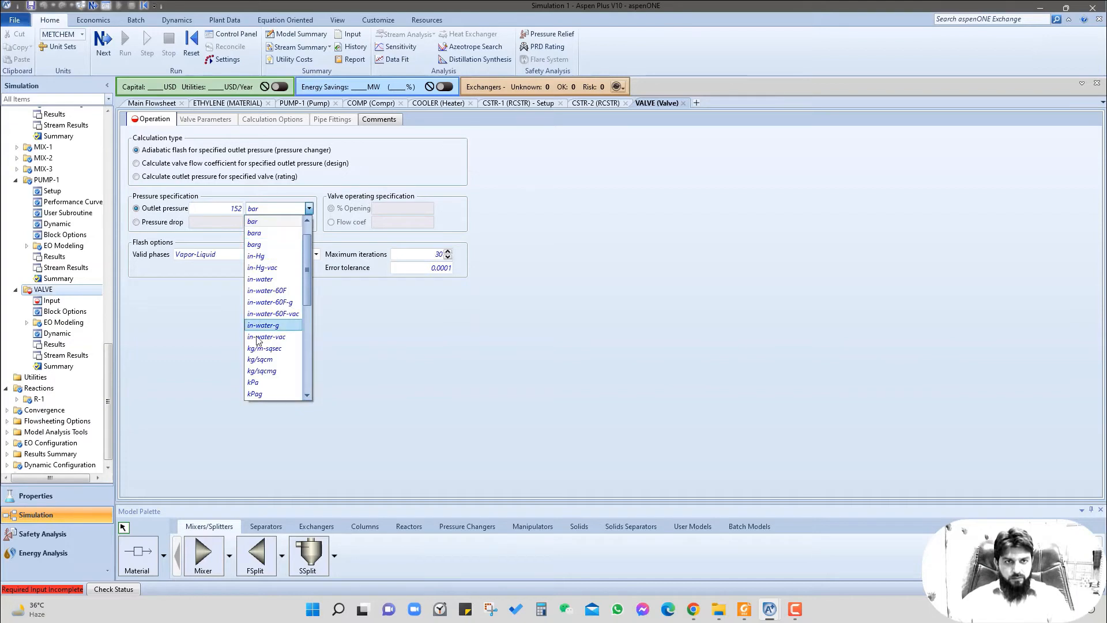
{"action": "left_click", "coordinate": [257, 383]}
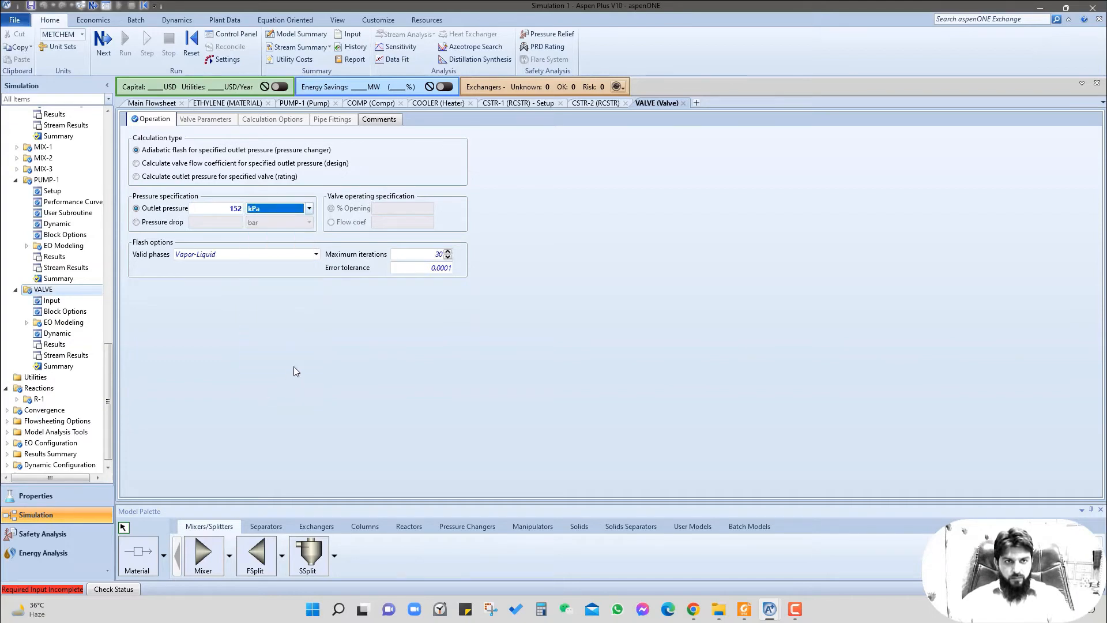
Step: Open the configuration of column COL-1 from the main flowsheet and specify 21 stages with a Total condenser
{"action": "left_click", "coordinate": [144, 103]}
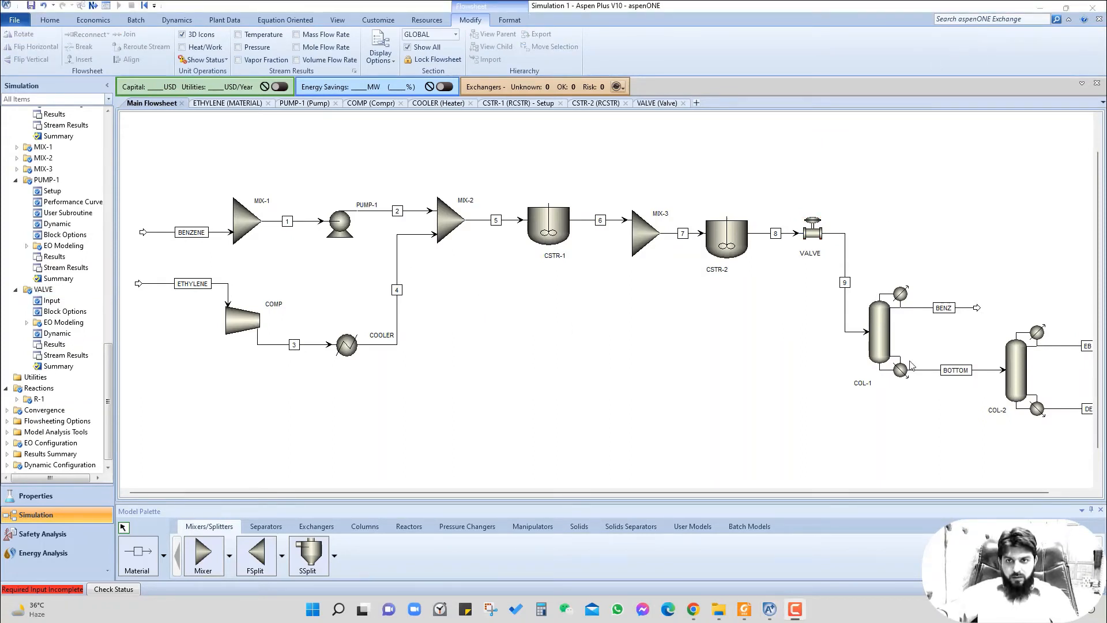
{"action": "left_click", "coordinate": [883, 332]}
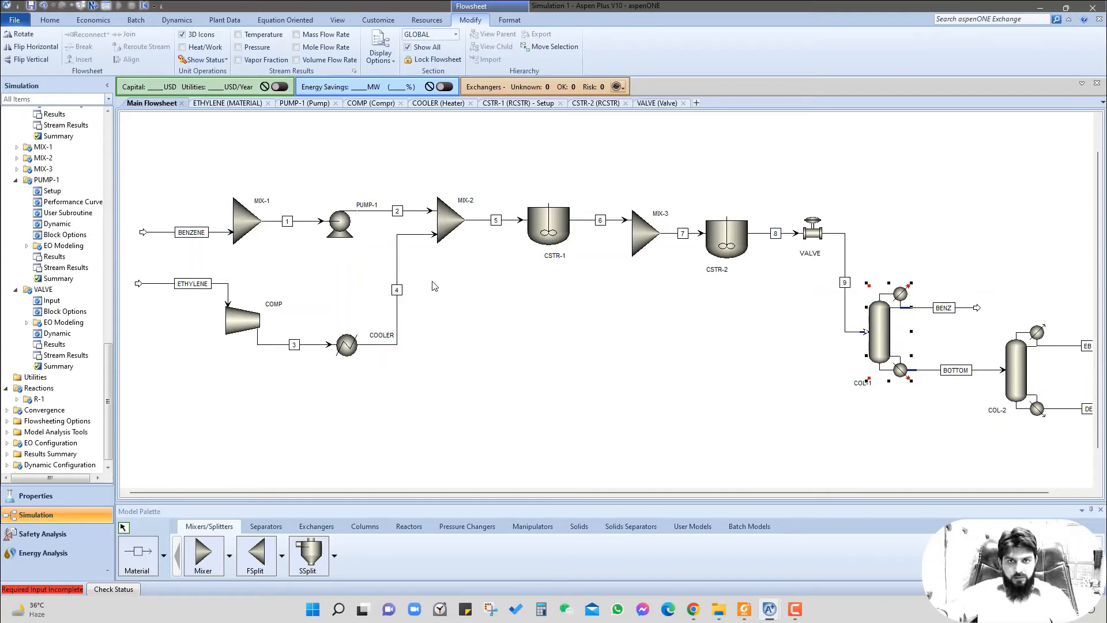
{"action": "key", "text": "Return"}
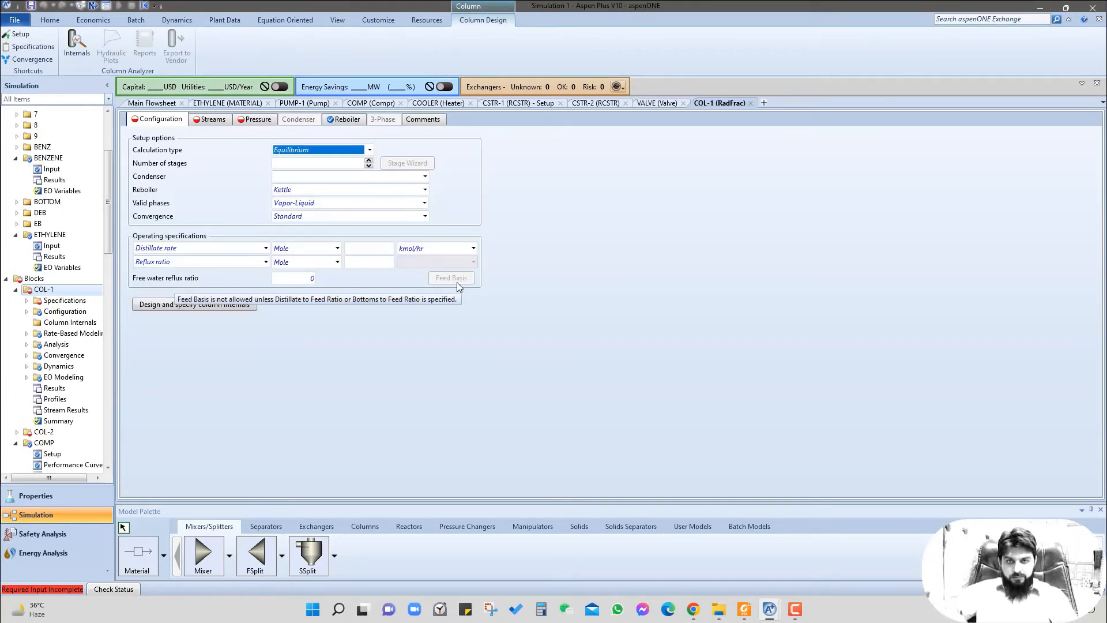
{"action": "left_click", "coordinate": [338, 167]}
{"action": "type", "text": "21"}
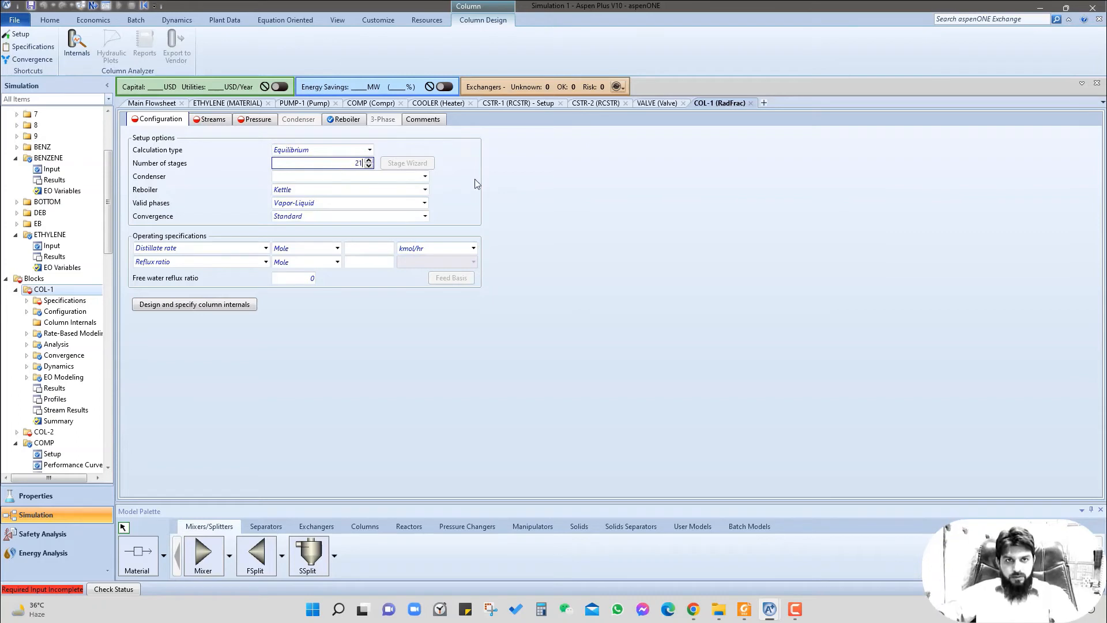
{"action": "key", "text": "Return"}
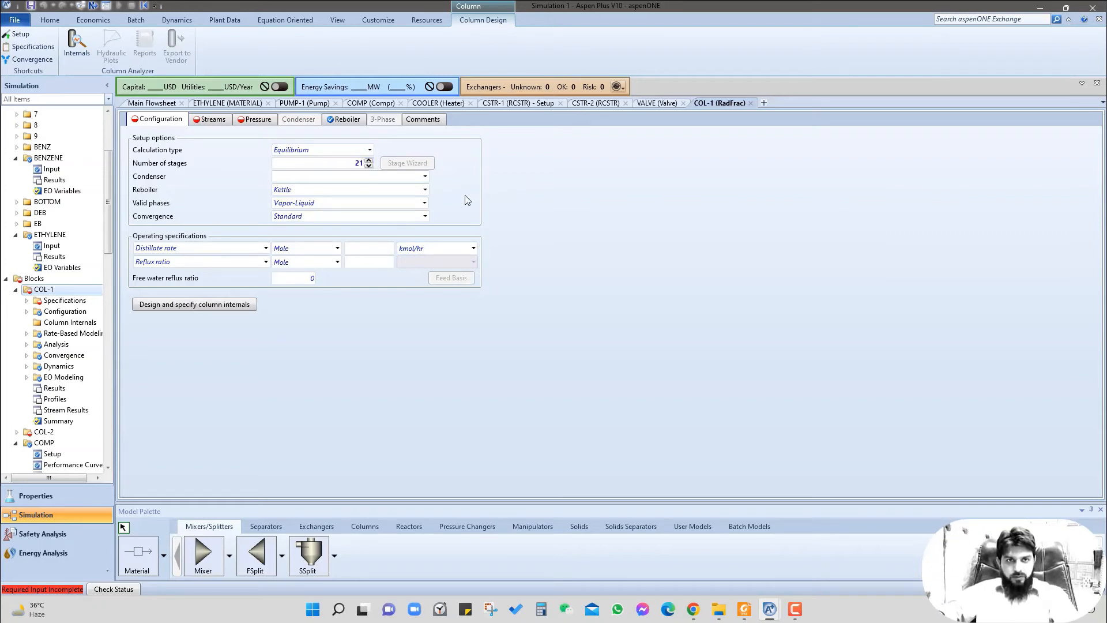
{"action": "left_click", "coordinate": [426, 177]}
{"action": "left_click", "coordinate": [284, 185]}
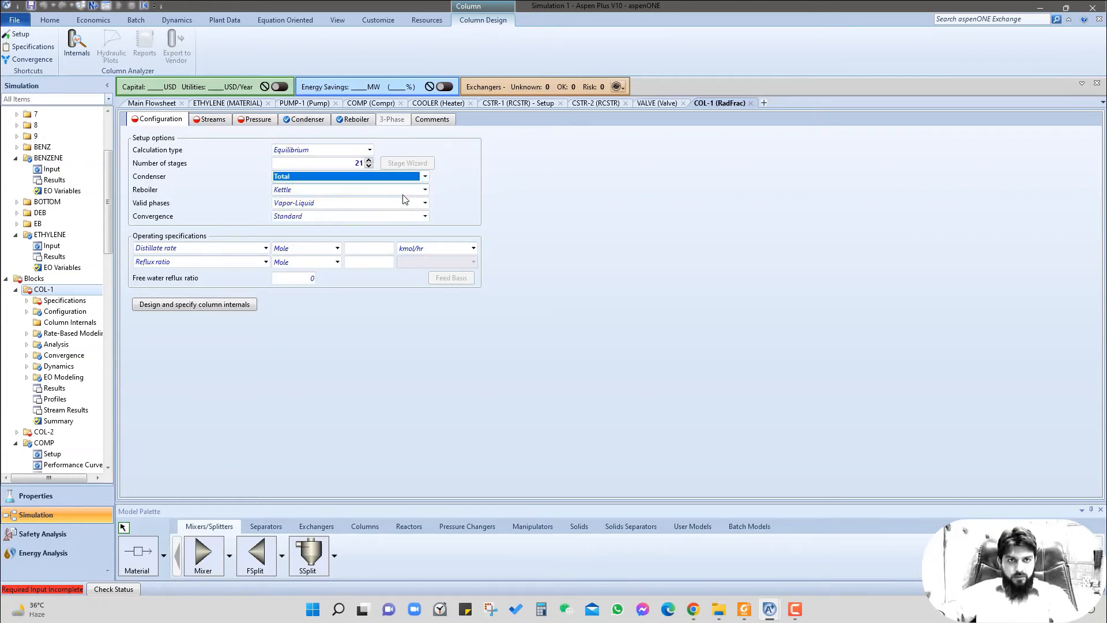
Step: Set COL-1's mole distillate rate to 969.4 kmol/hr and its mole reflux ratio to 0.774
{"action": "left_click", "coordinate": [376, 253]}
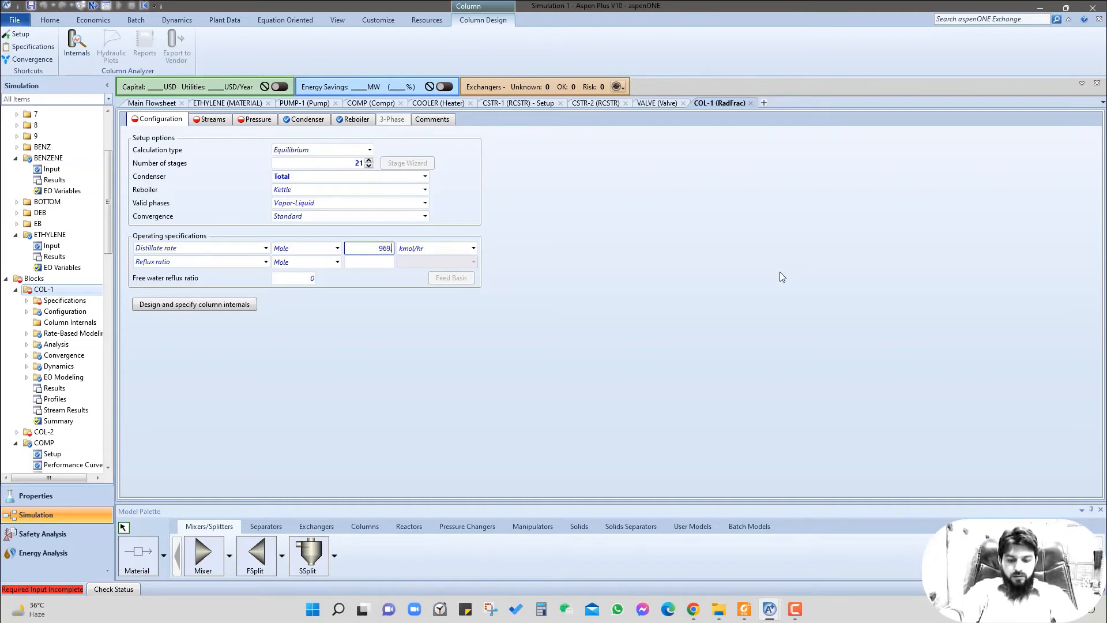
{"action": "key", "text": "Return"}
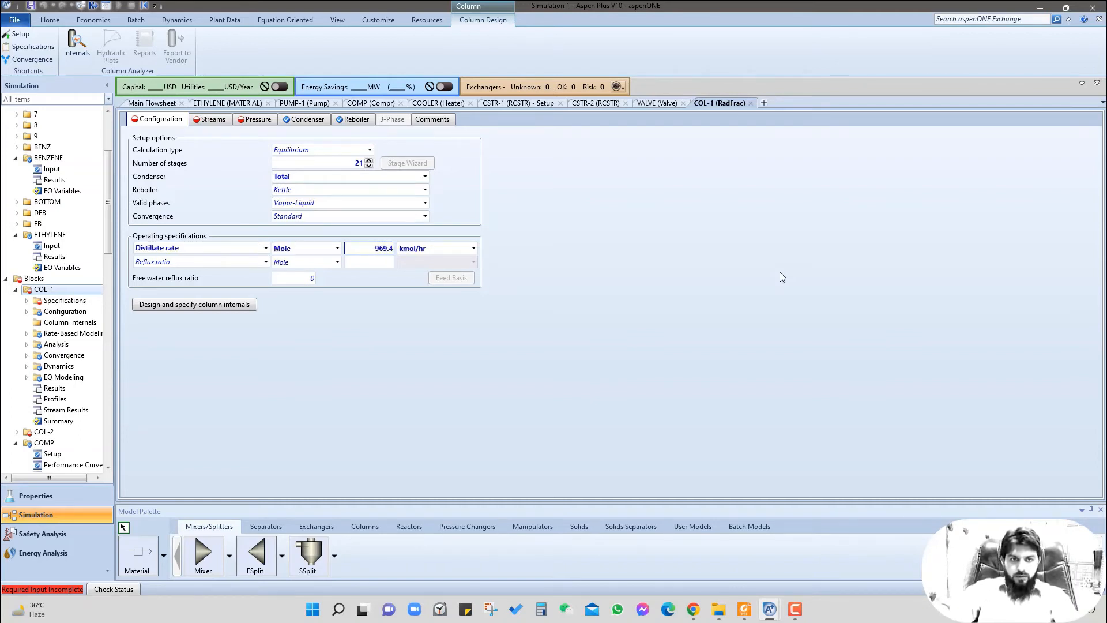
{"action": "left_click", "coordinate": [382, 265]}
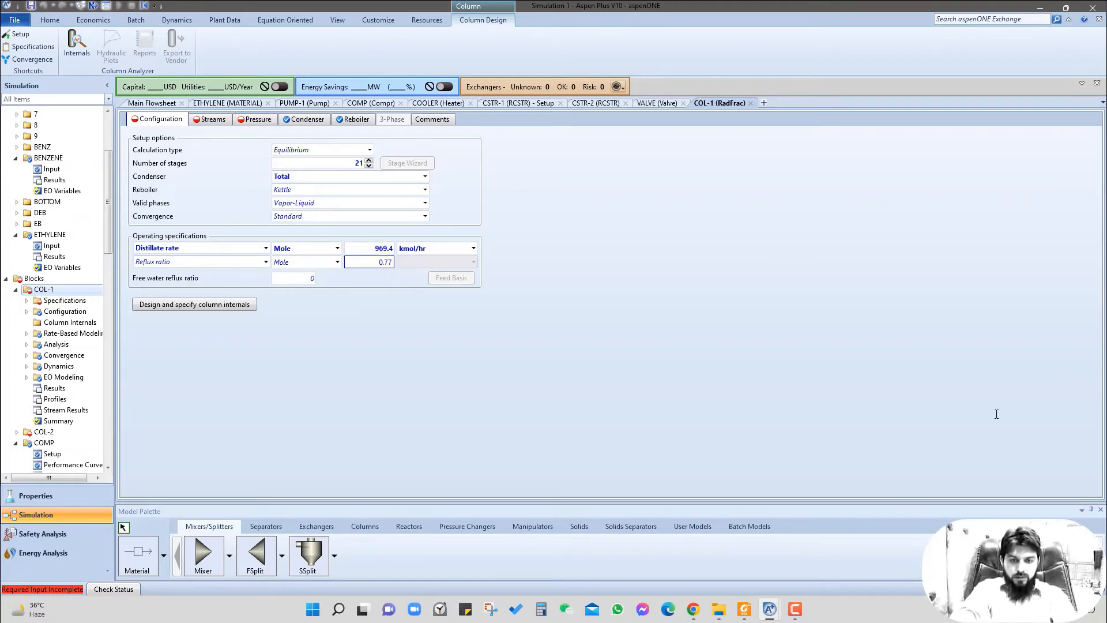
{"action": "type", "text": "0.774"}
{"action": "key", "text": "Return"}
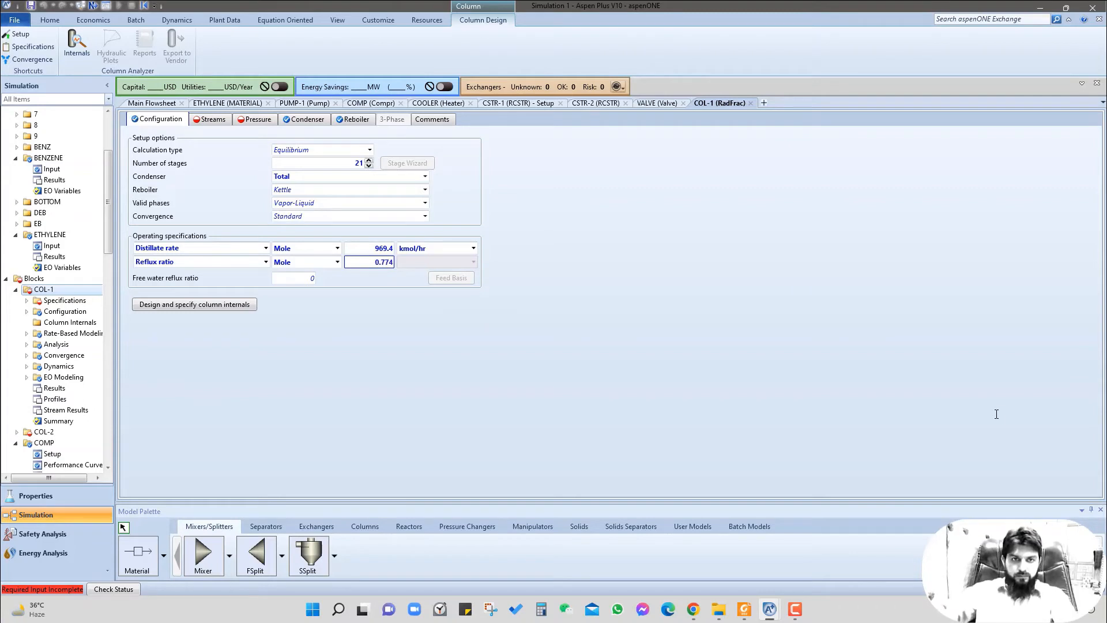
Step: Assign feed stream 9 of COL-1 to stage 10 with the Above-Stage convention
{"action": "left_click", "coordinate": [213, 120]}
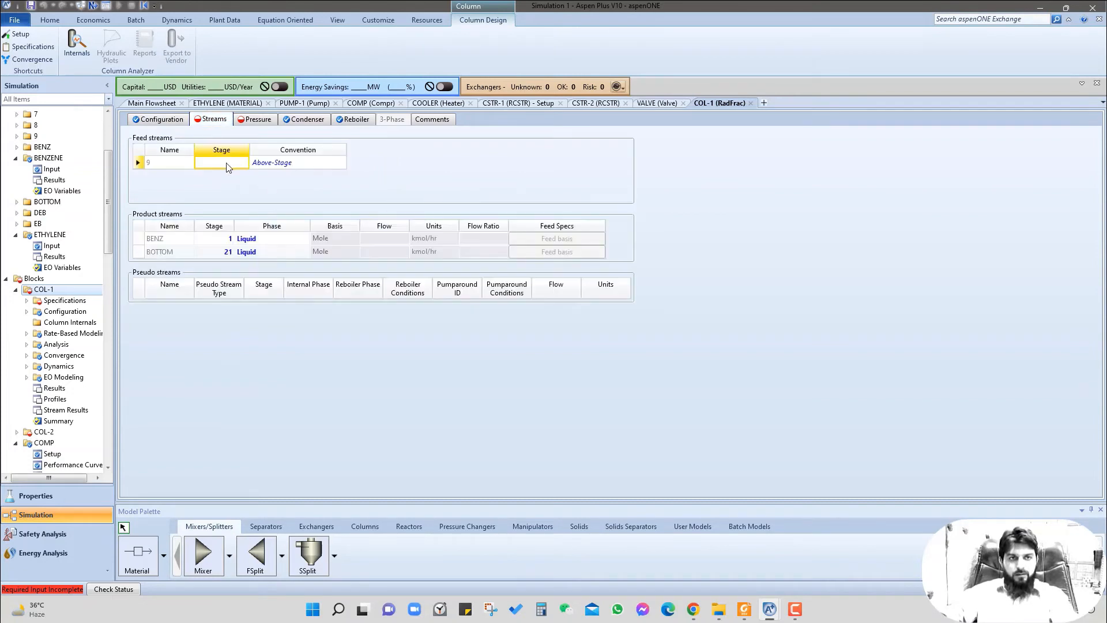
{"action": "left_click", "coordinate": [230, 167]}
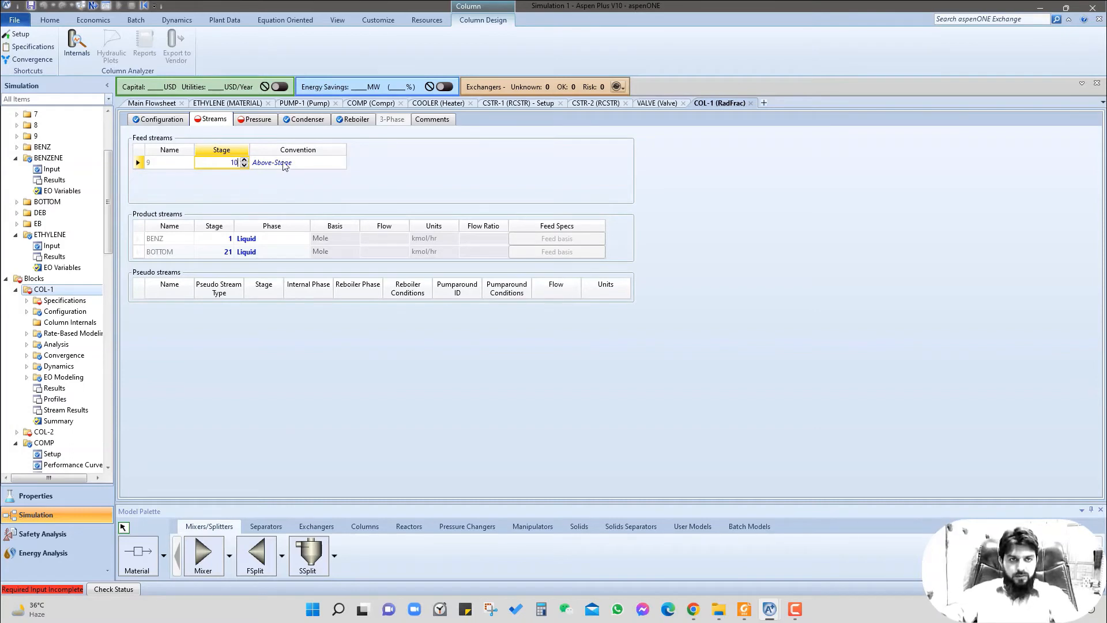
{"action": "left_click", "coordinate": [341, 164]}
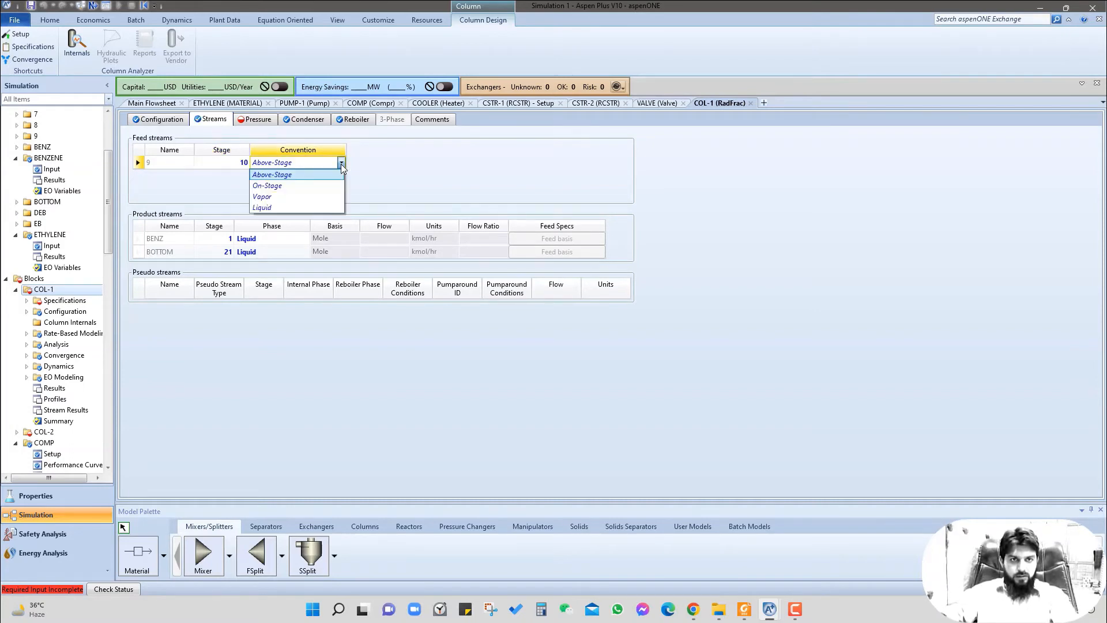
{"action": "left_click", "coordinate": [295, 185]}
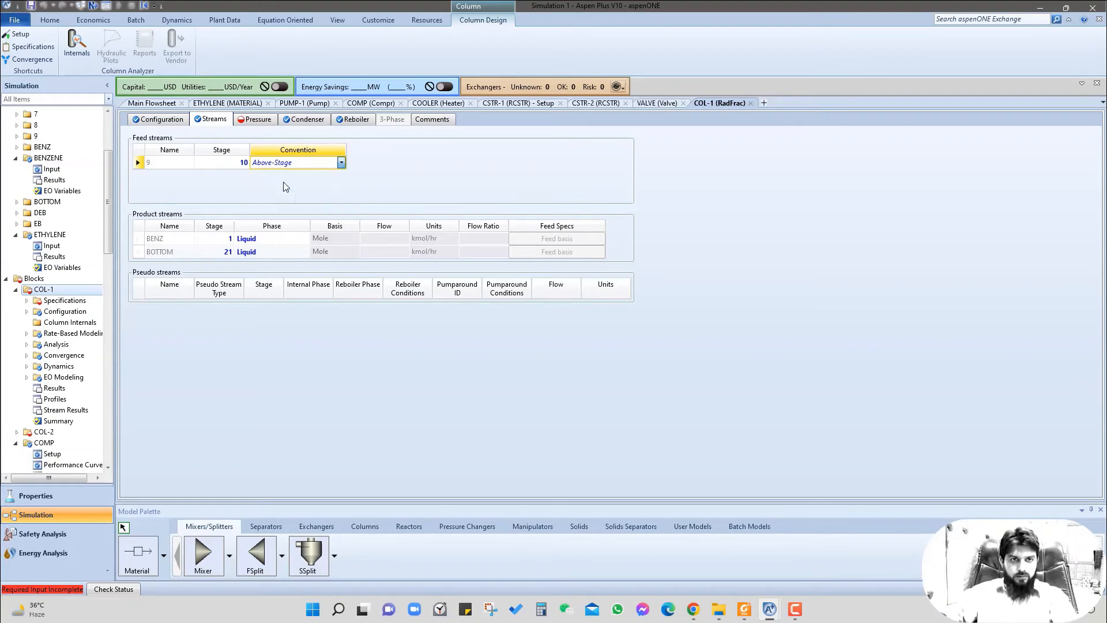
Step: Set the stage 1 / condenser pressure of COL-1 to 30.4 kPa
{"action": "left_click", "coordinate": [247, 122]}
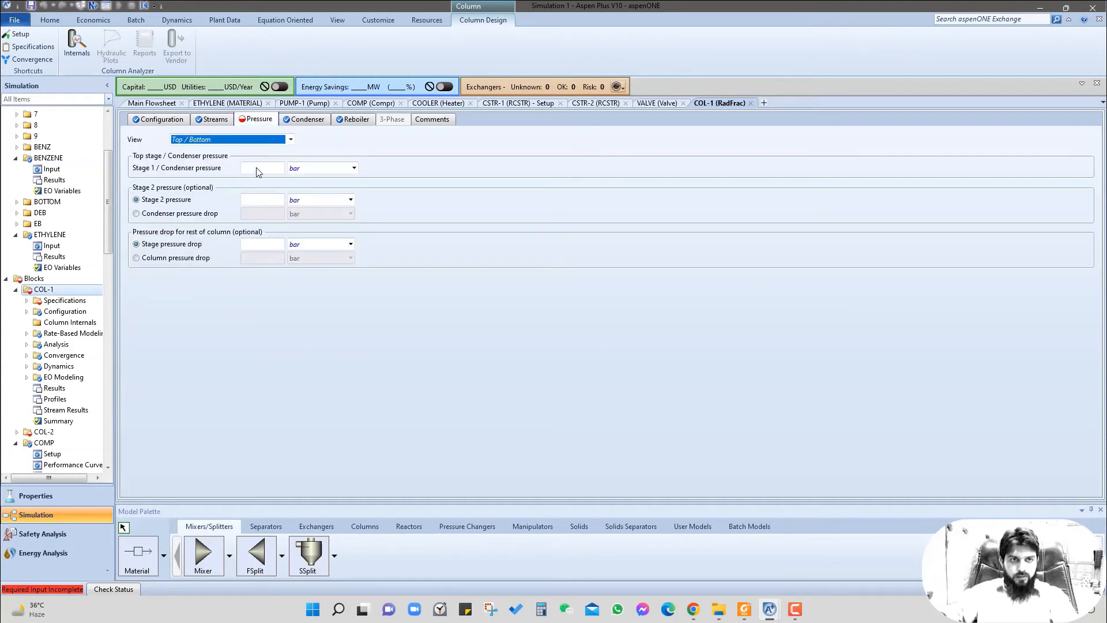
{"action": "left_click", "coordinate": [271, 170]}
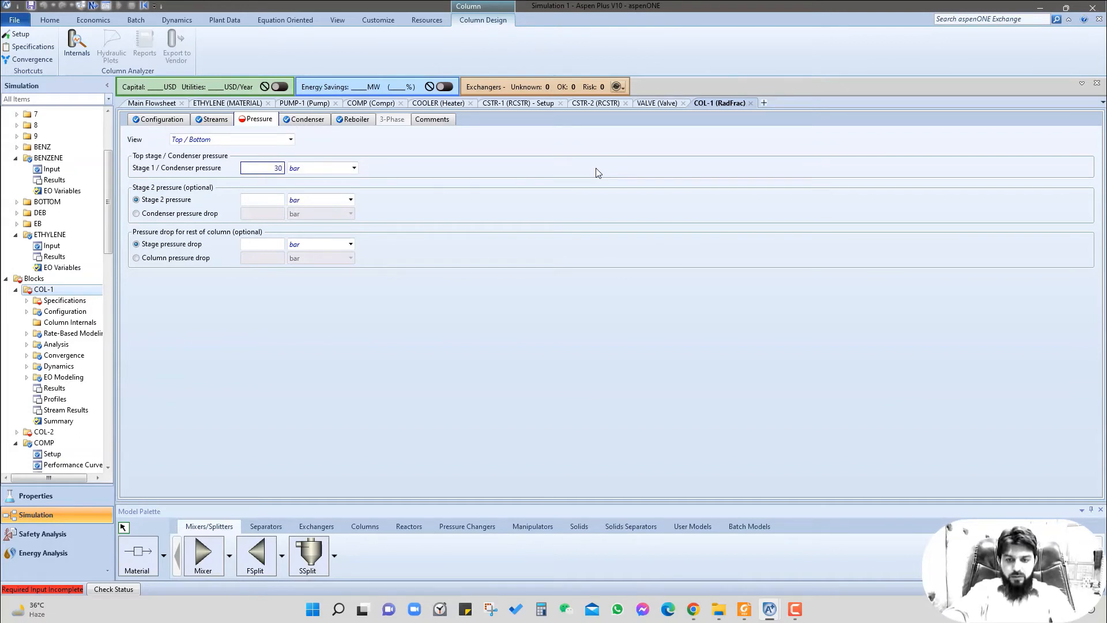
{"action": "type", "text": ".4"}
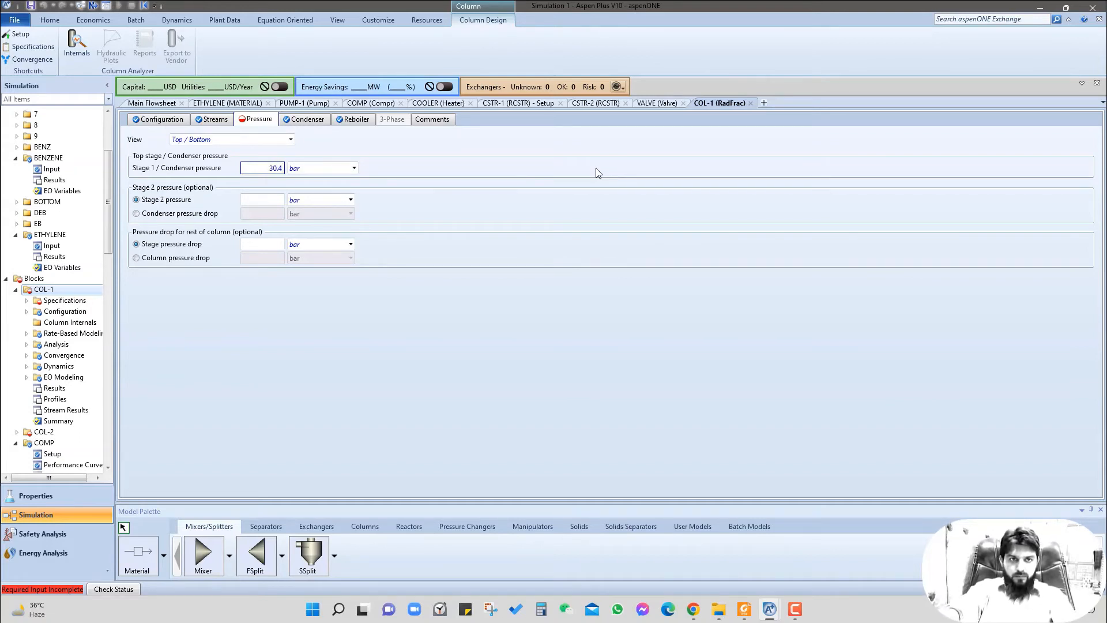
{"action": "left_click", "coordinate": [355, 169]}
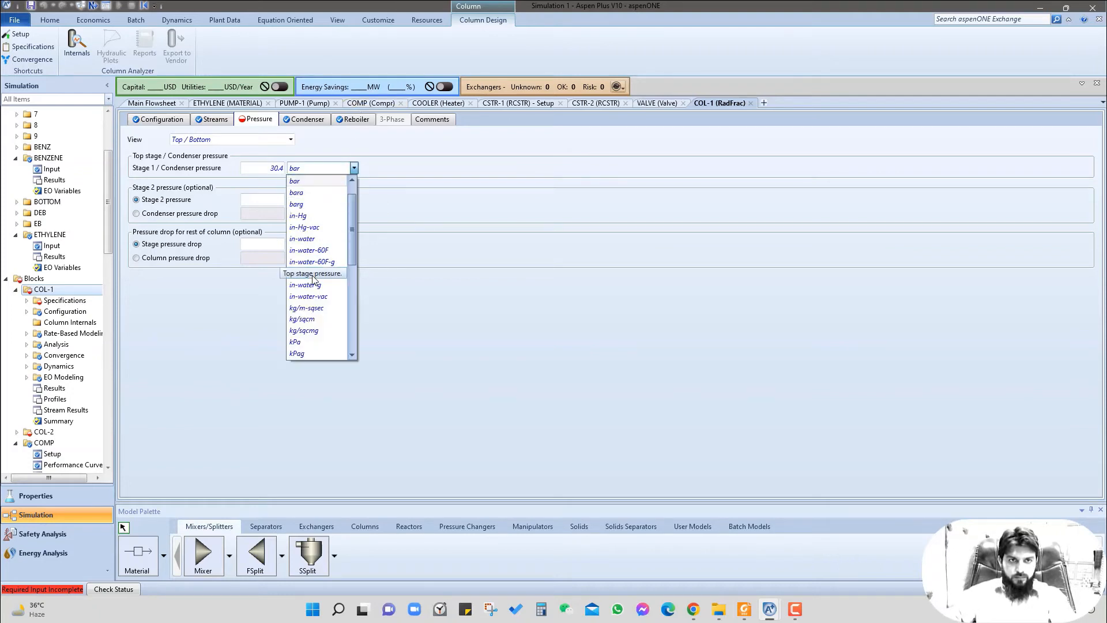
{"action": "left_click", "coordinate": [299, 342]}
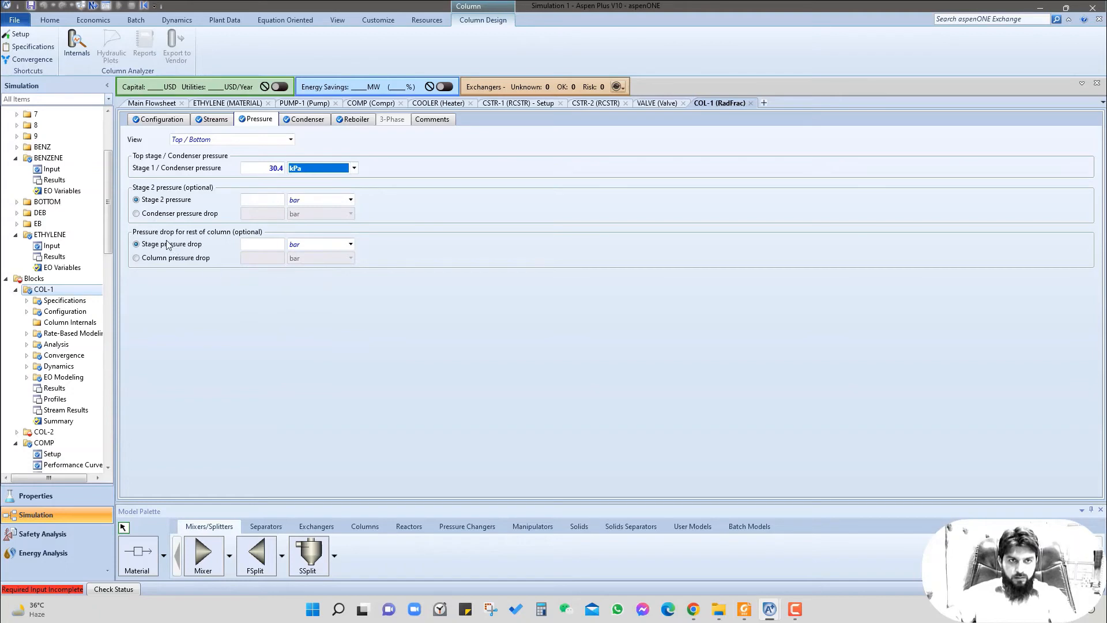
Step: Specify COL-1's condenser pressure drop instead of the stage 2 pressure, with a value of 2 kPa
{"action": "left_click", "coordinate": [137, 214]}
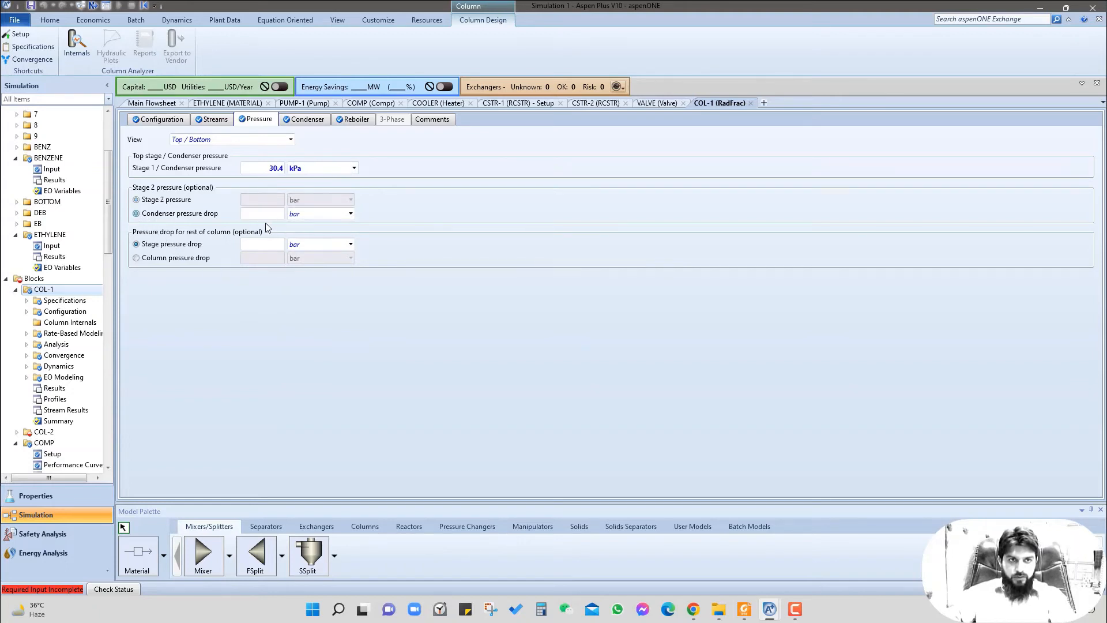
{"action": "left_click", "coordinate": [268, 217]}
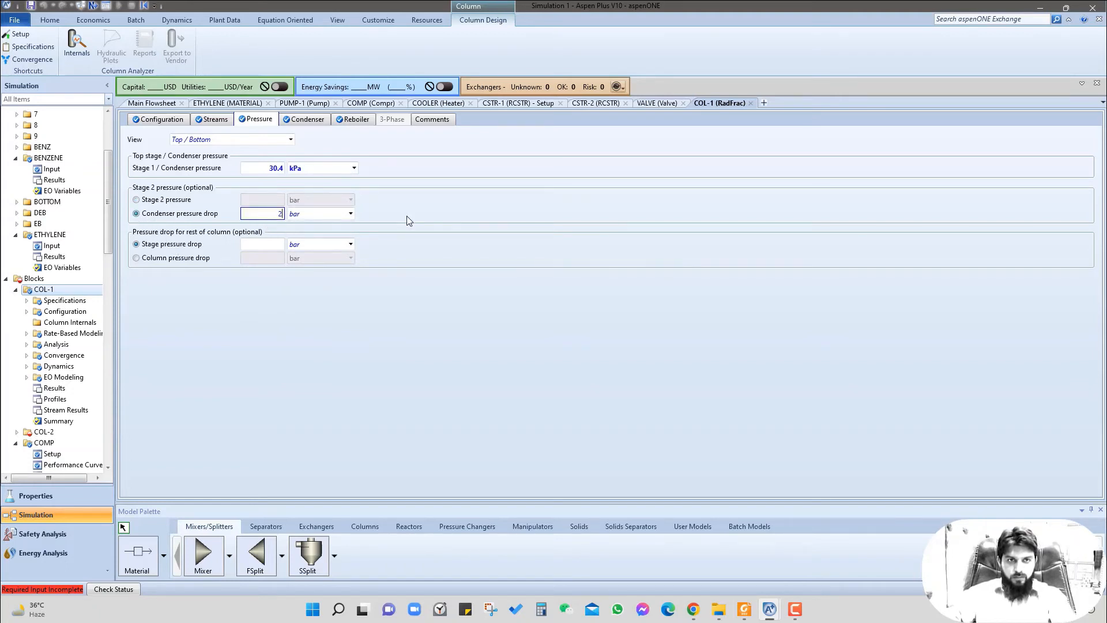
{"action": "left_click", "coordinate": [351, 213]}
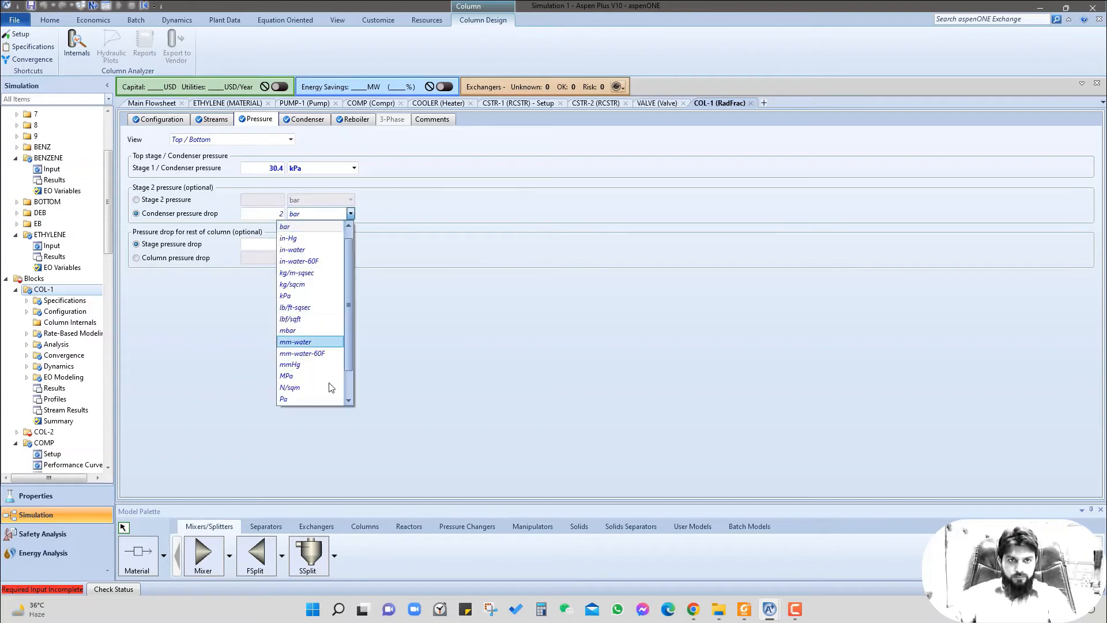
{"action": "scroll", "coordinate": [321, 382], "scroll_direction": "down", "scroll_amount": 1}
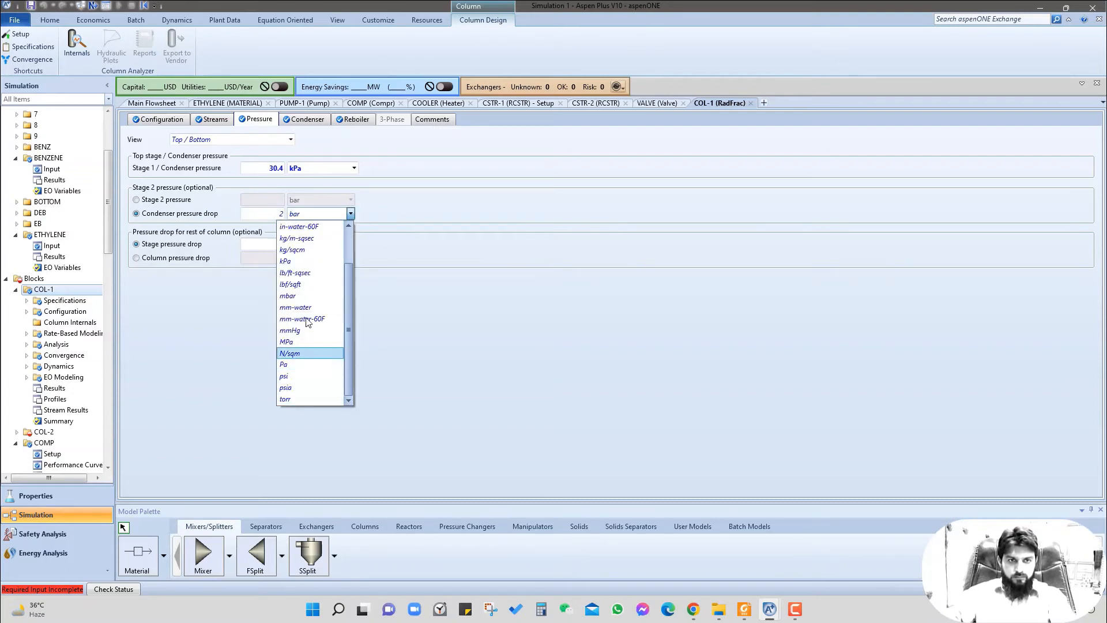
{"action": "left_click", "coordinate": [285, 260]}
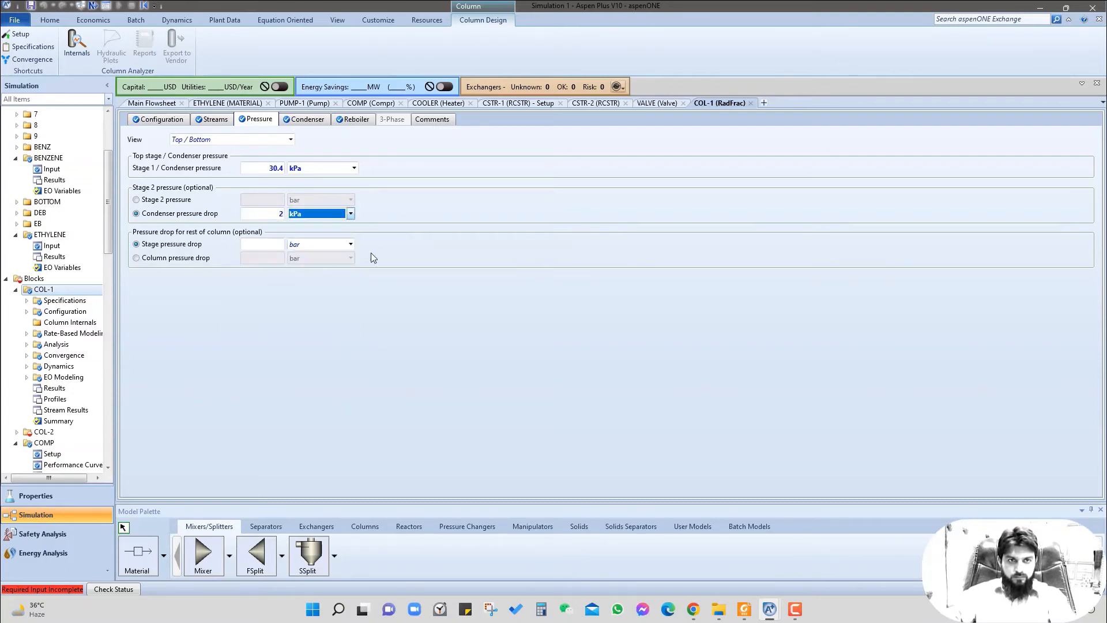
Step: Specify a column pressure drop of 68.9 kPa for the rest of COL-1 and return to the main flowsheet
{"action": "left_click", "coordinate": [138, 258]}
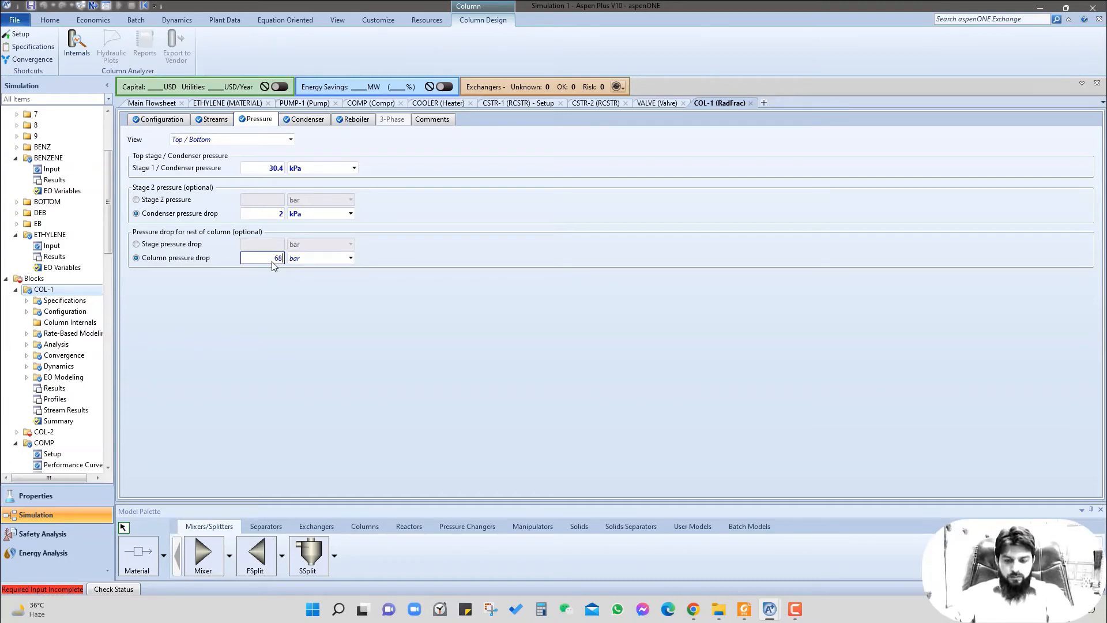
{"action": "left_click", "coordinate": [351, 258]}
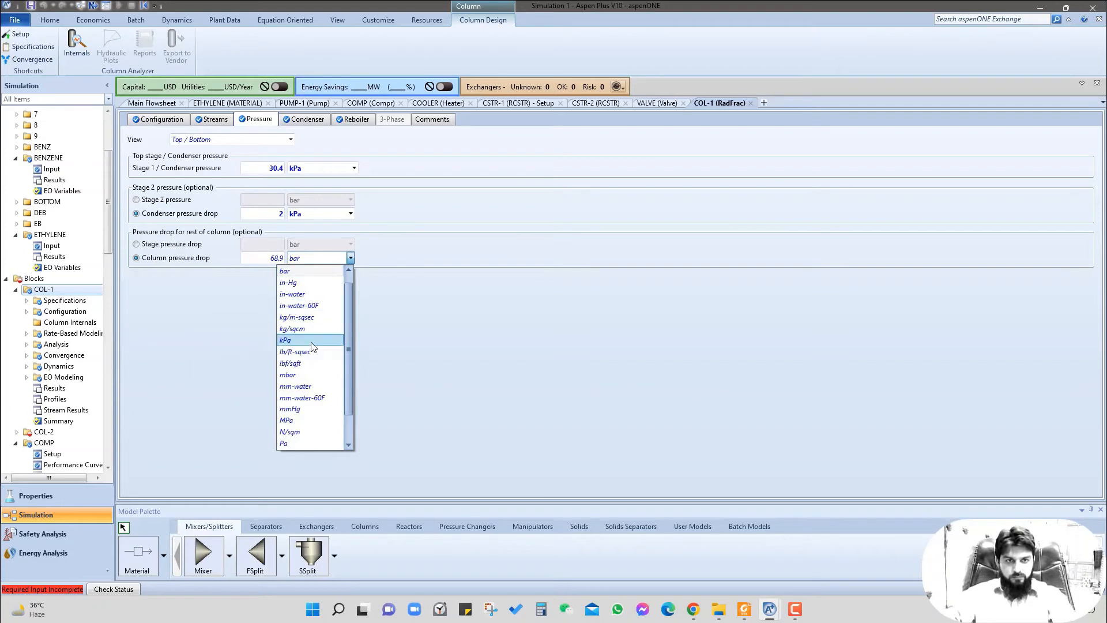
{"action": "left_click", "coordinate": [306, 339]}
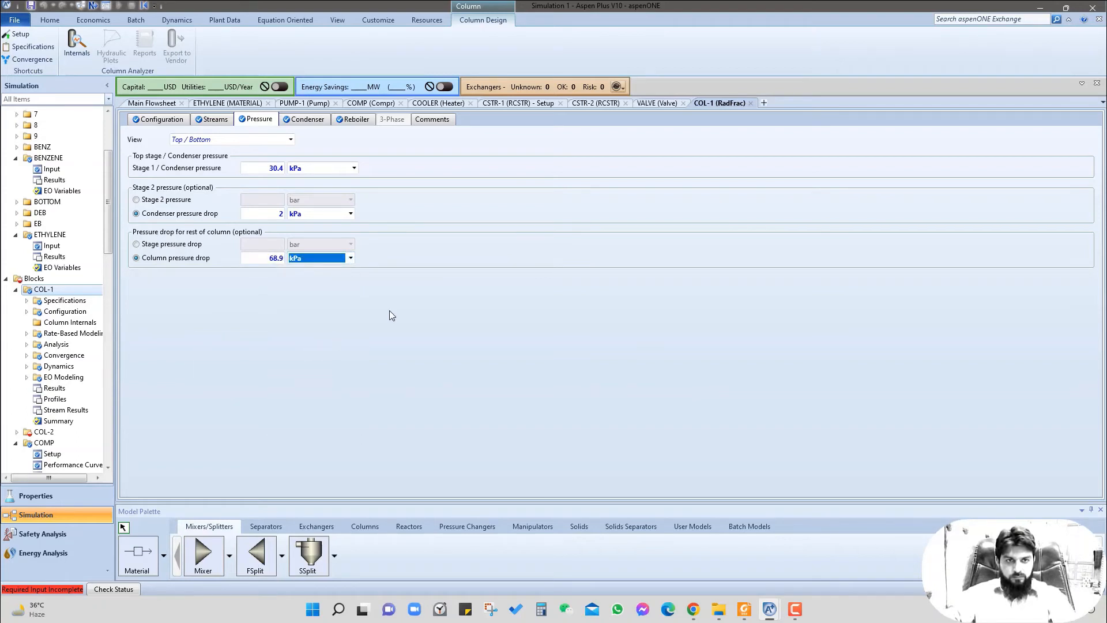
{"action": "left_click", "coordinate": [150, 124]}
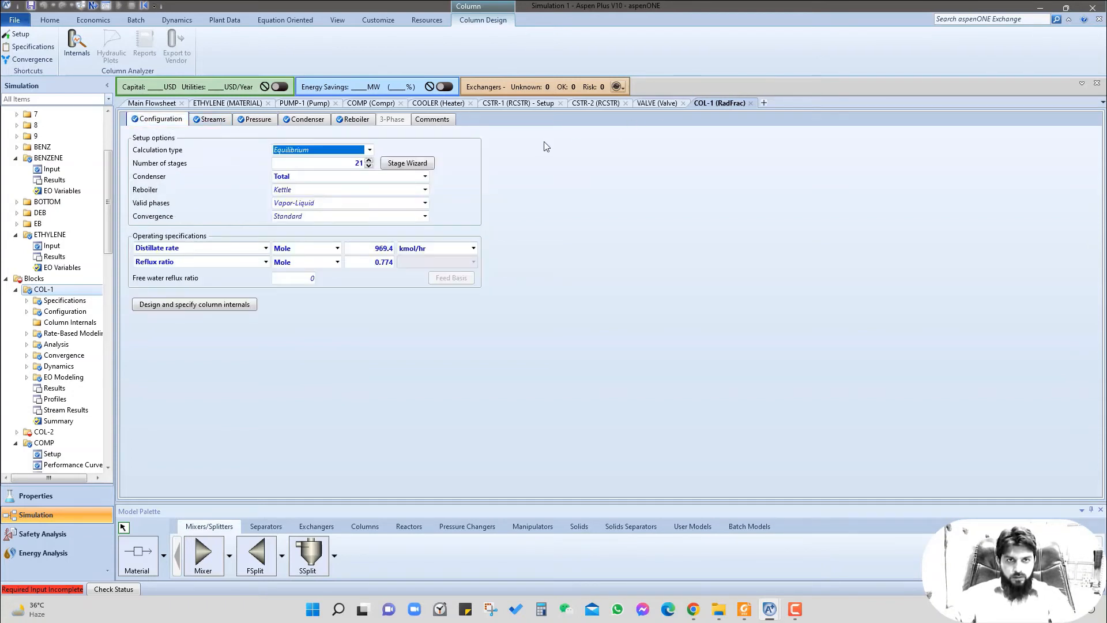
{"action": "left_click", "coordinate": [154, 103]}
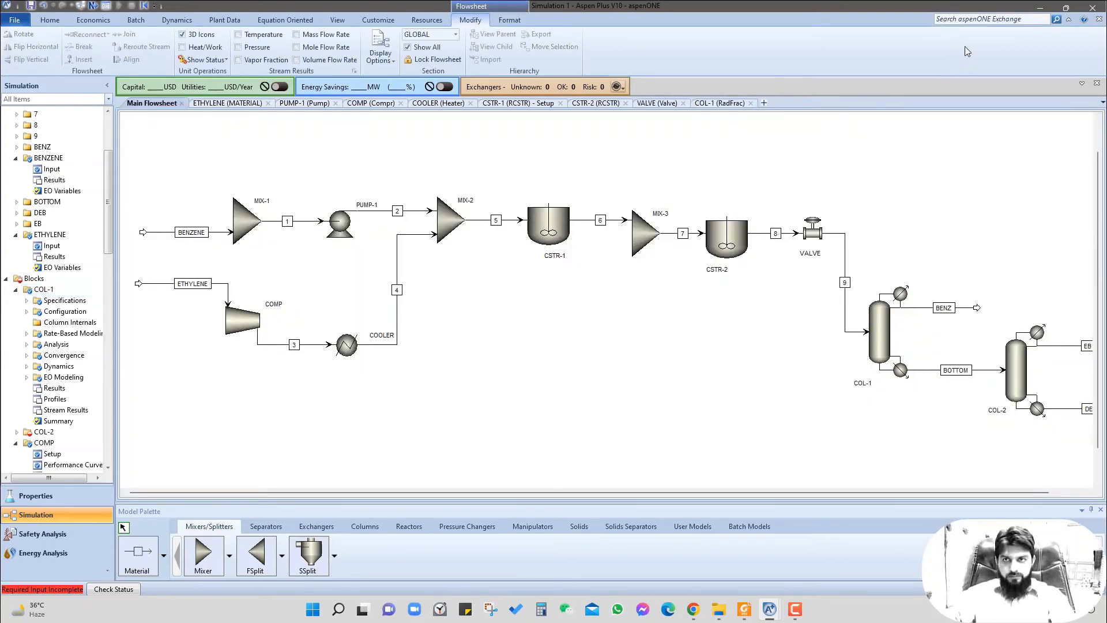
Step: Create a new design specification for COL-1 of type Mole purity with a target of 0.999
{"action": "left_click", "coordinate": [27, 301]}
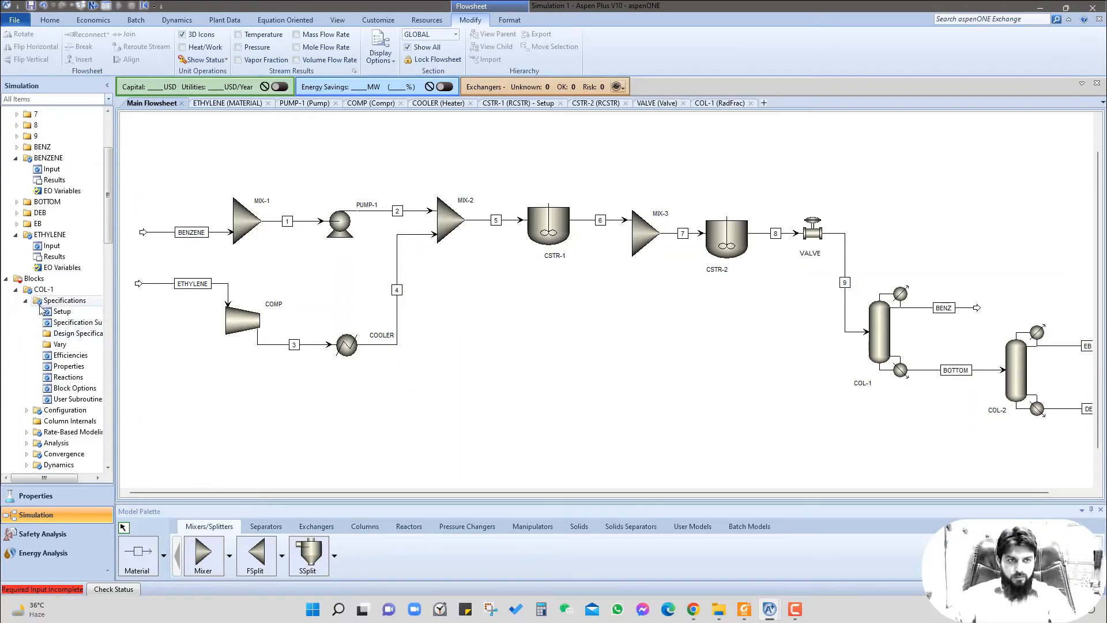
{"action": "double_click", "coordinate": [68, 338]}
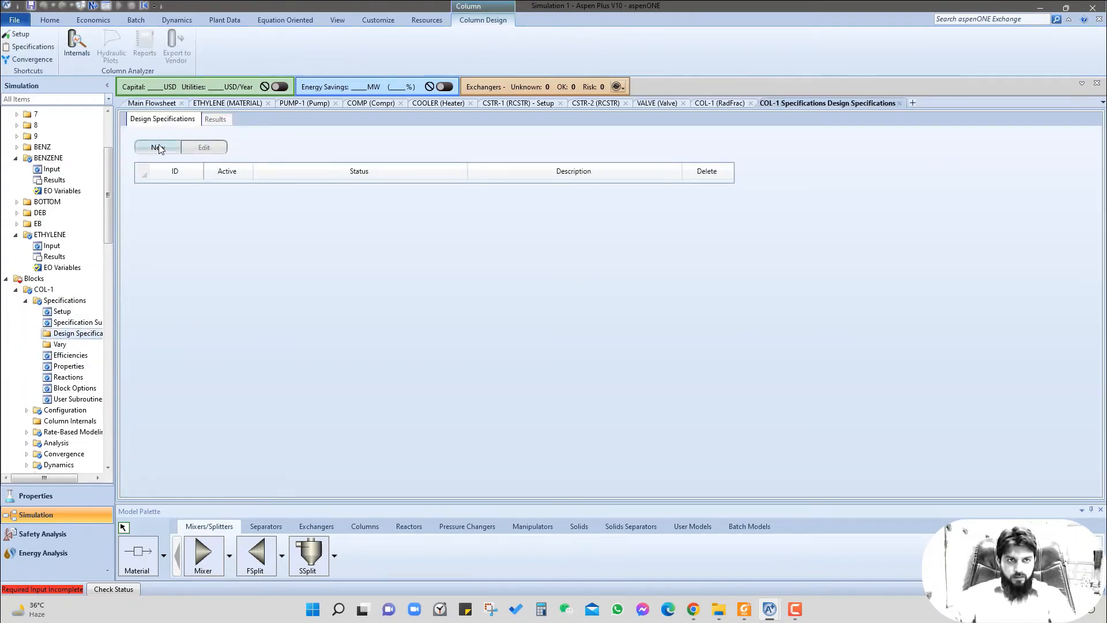
{"action": "left_click", "coordinate": [167, 151]}
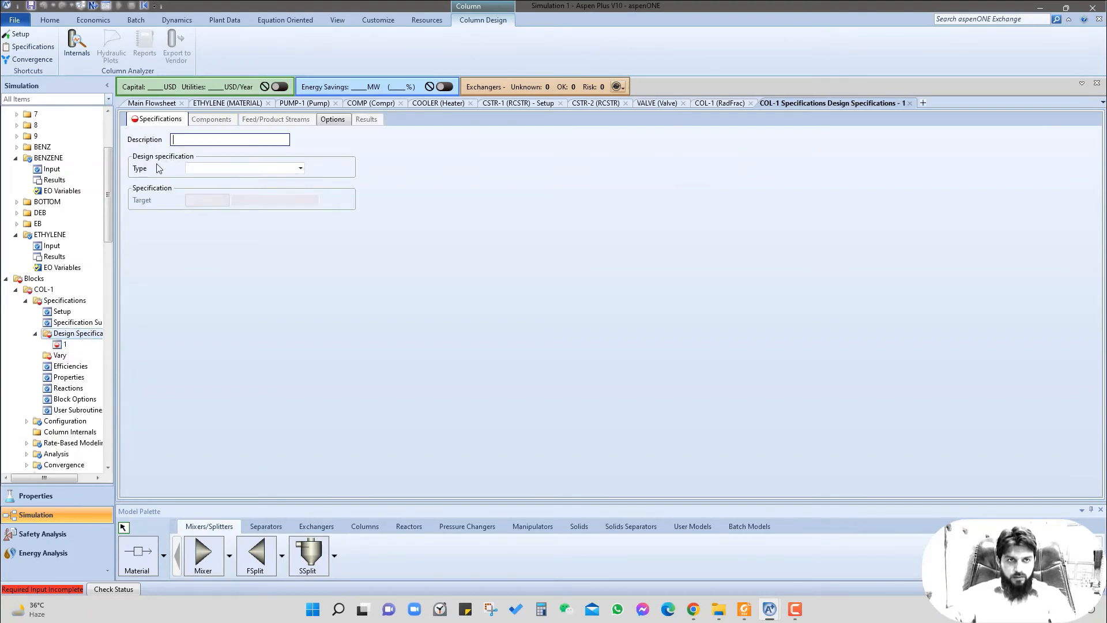
{"action": "left_click", "coordinate": [300, 170]}
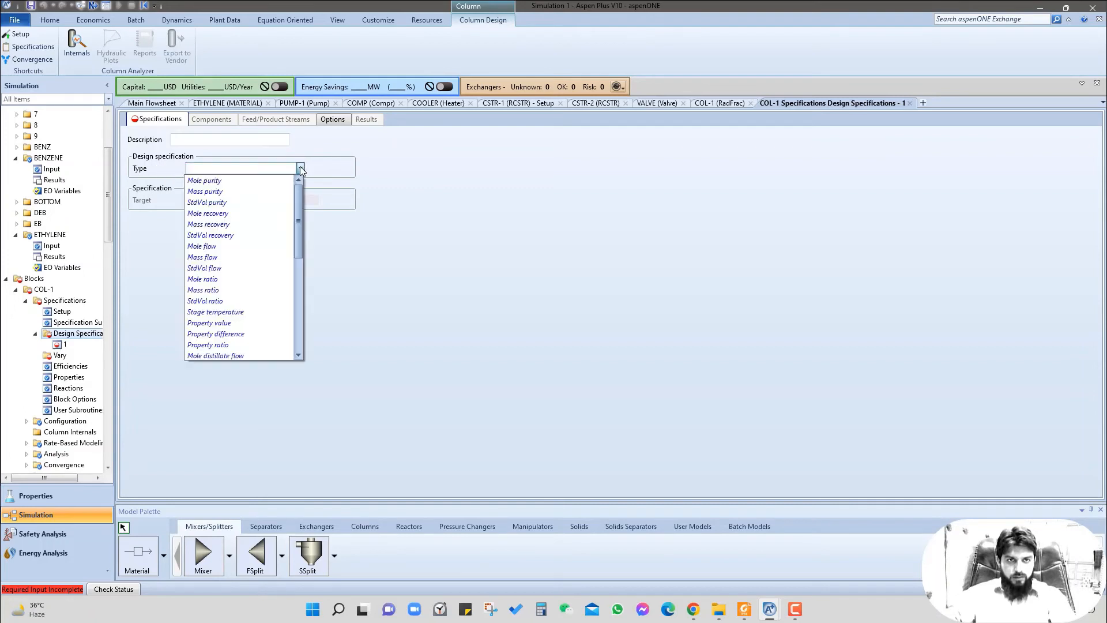
{"action": "left_click", "coordinate": [242, 177]}
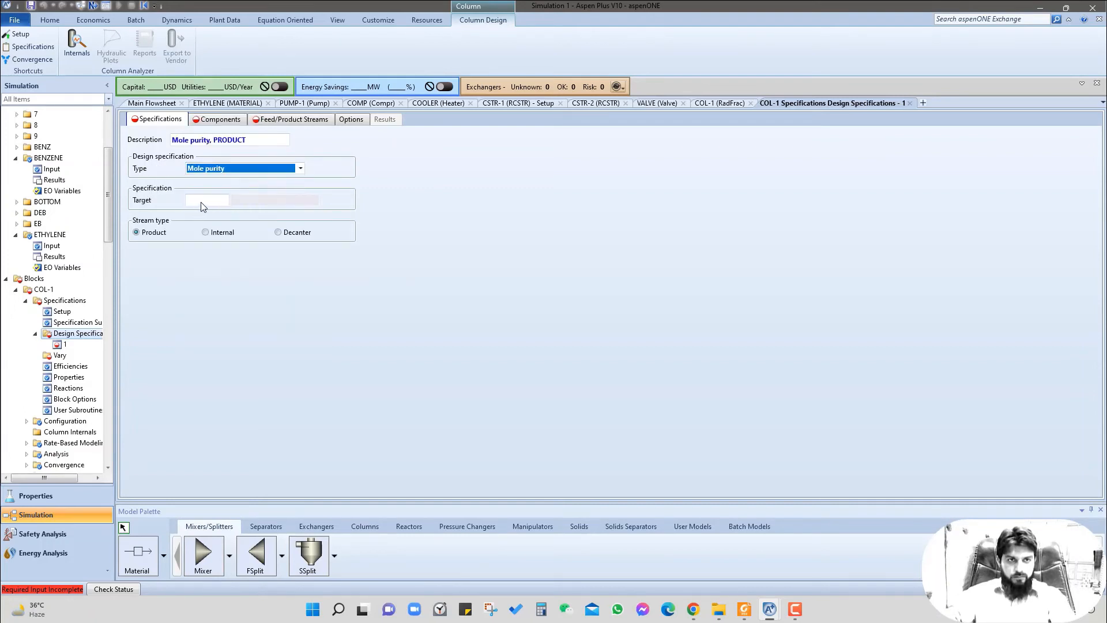
{"action": "left_click", "coordinate": [206, 202]}
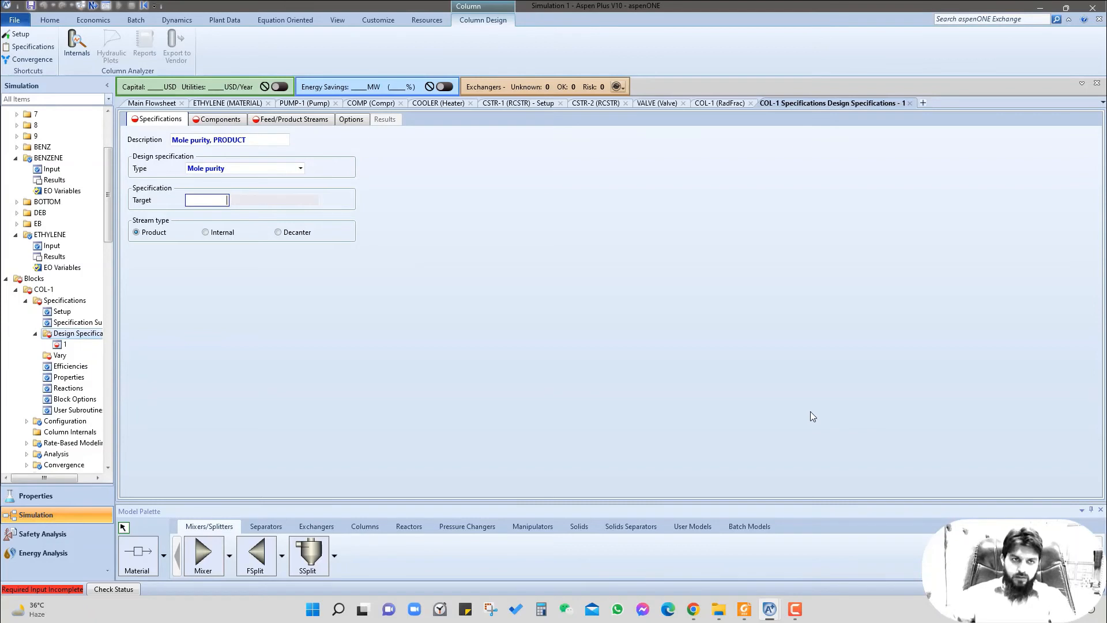
{"action": "type", "text": "0."}
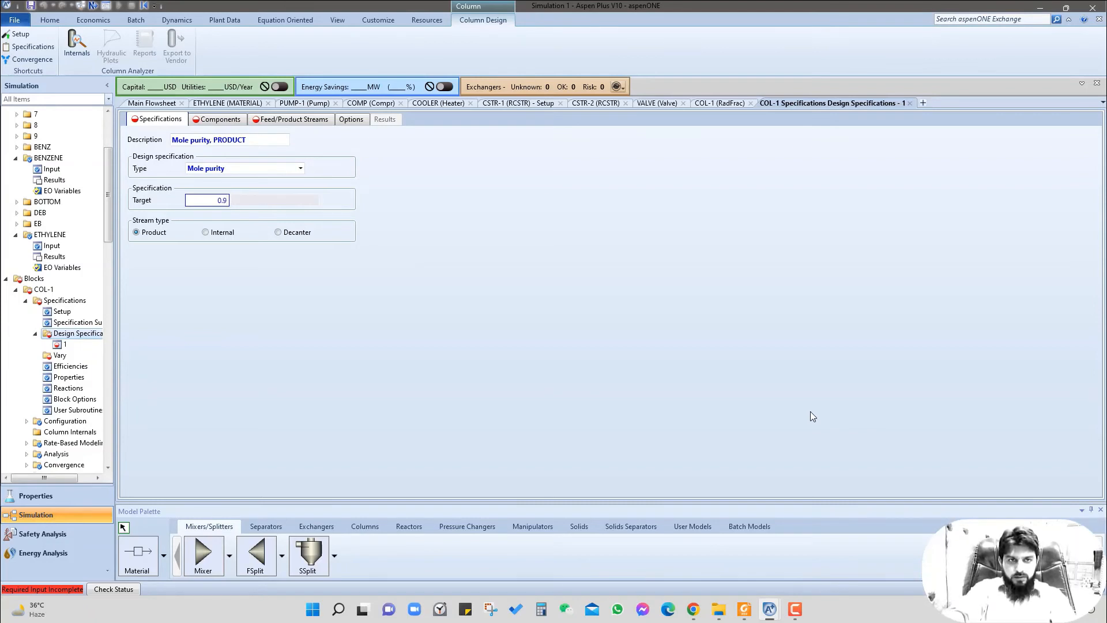
{"action": "type", "text": "999"}
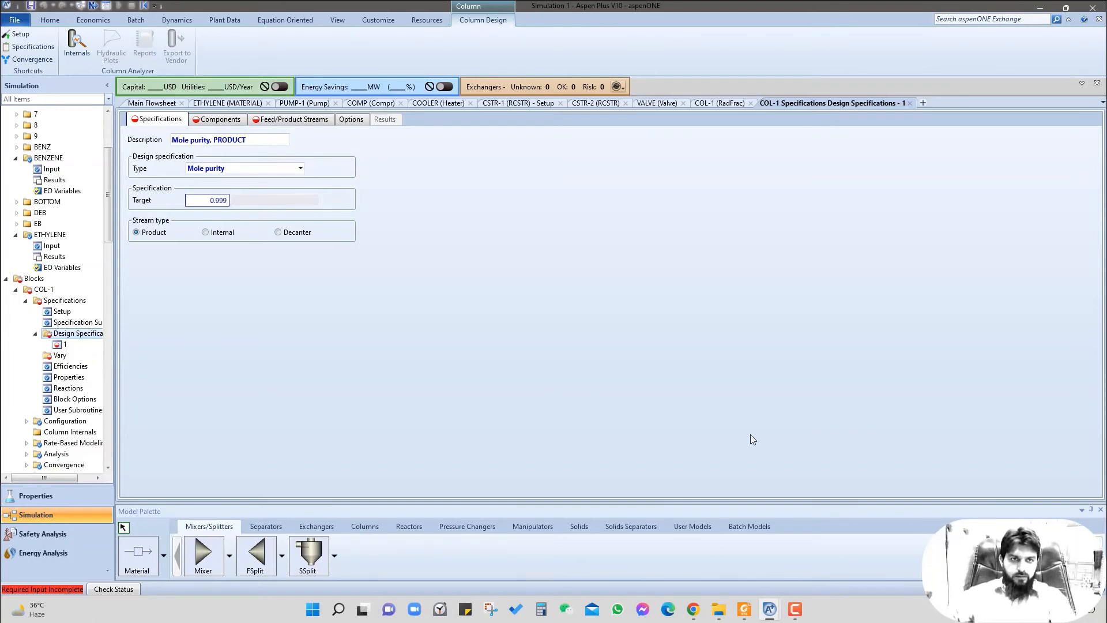
{"action": "key", "text": "Return"}
Step: Apply COL-1's purity specification to component BENZENE in product stream BENZ
{"action": "left_click", "coordinate": [230, 121]}
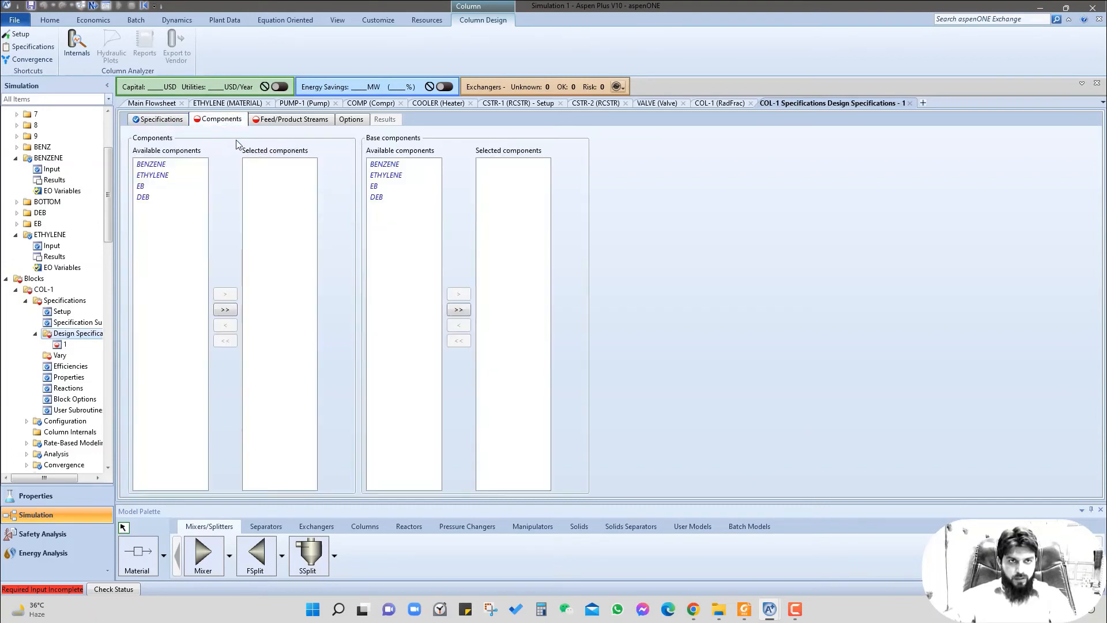
{"action": "left_click", "coordinate": [164, 166]}
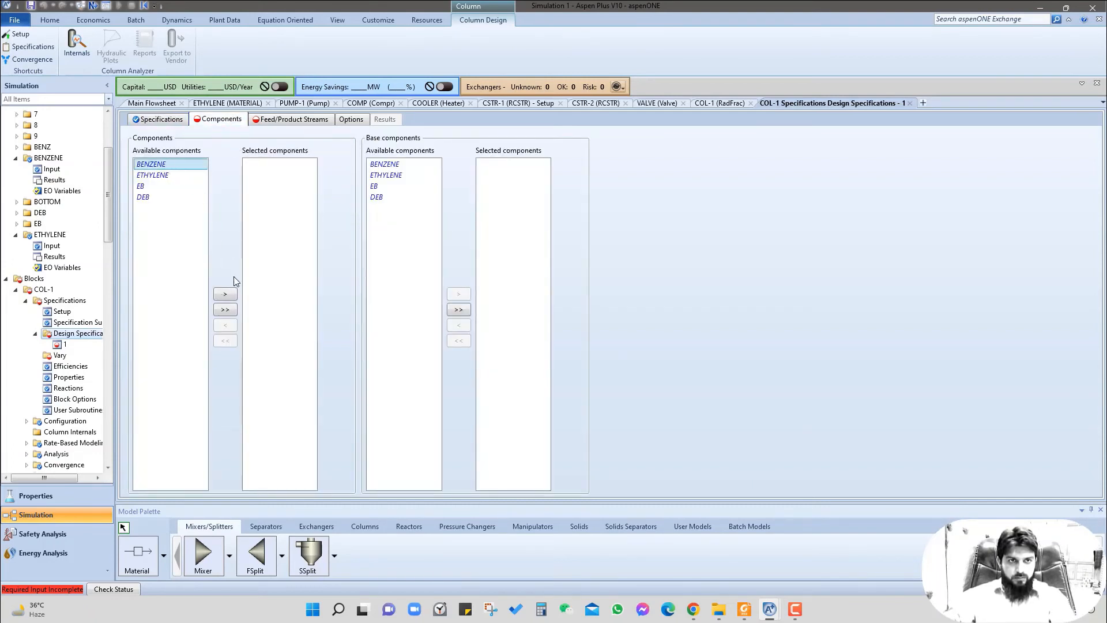
{"action": "left_click", "coordinate": [225, 295]}
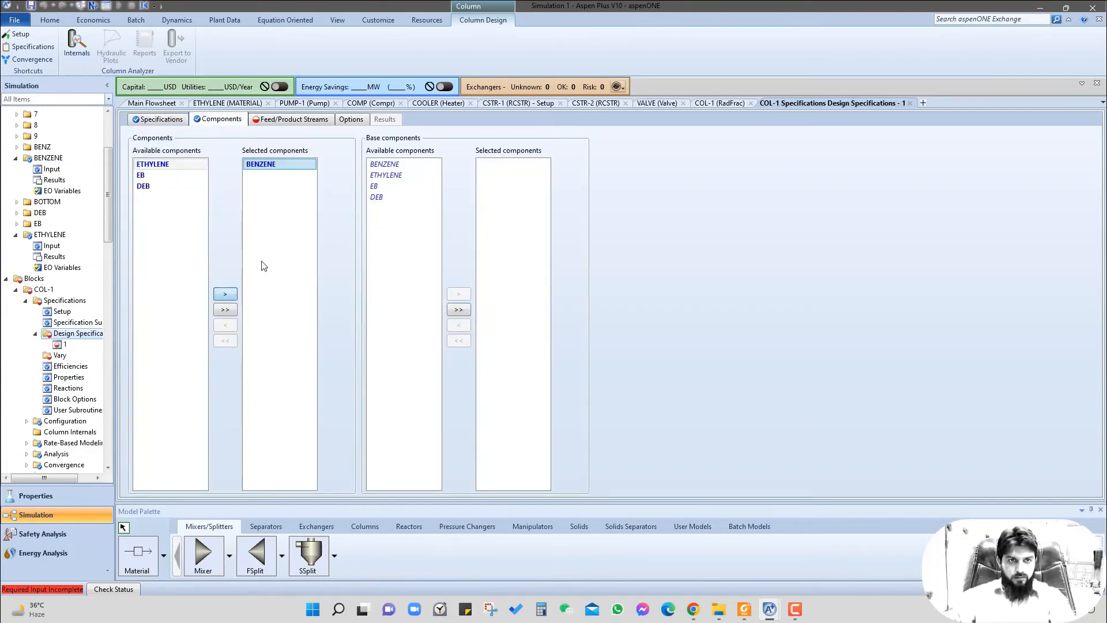
{"action": "left_click", "coordinate": [265, 120]}
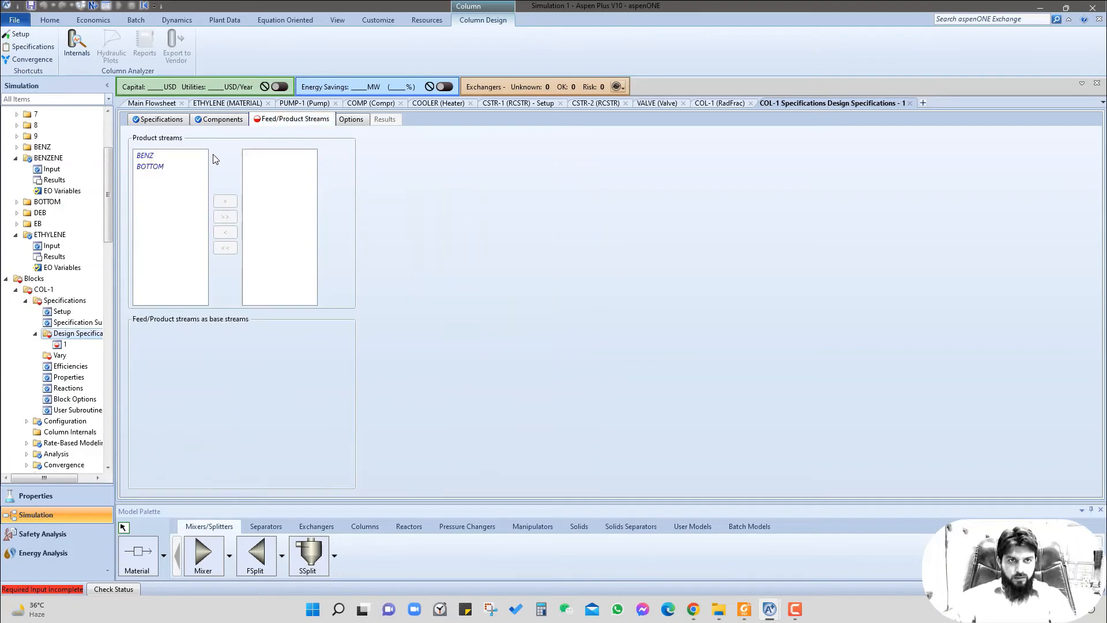
{"action": "left_click", "coordinate": [156, 157]}
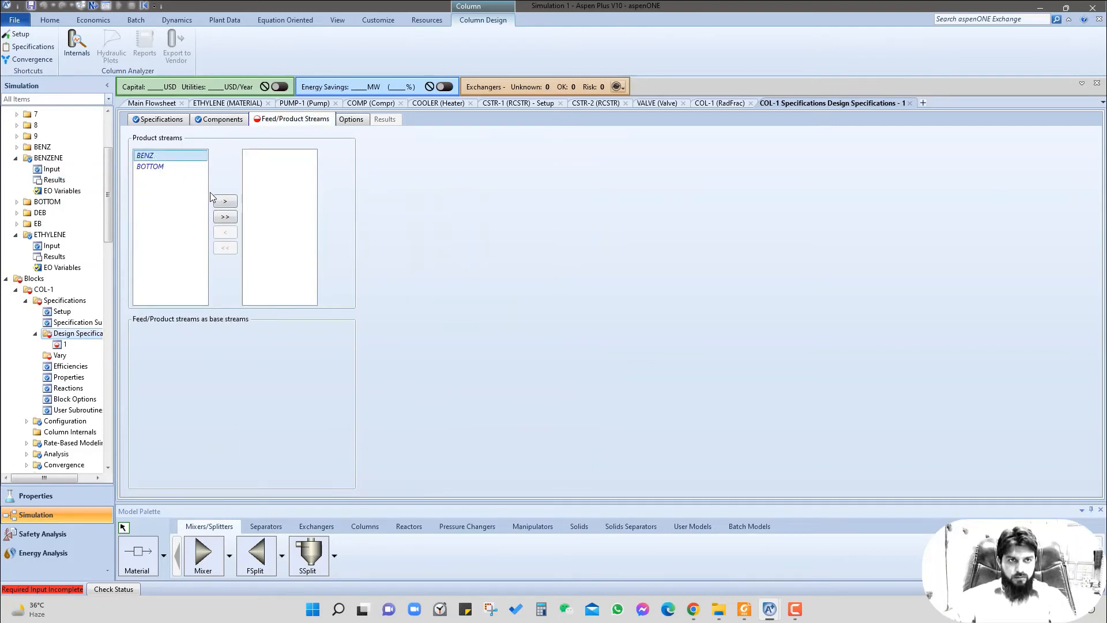
{"action": "left_click", "coordinate": [233, 201]}
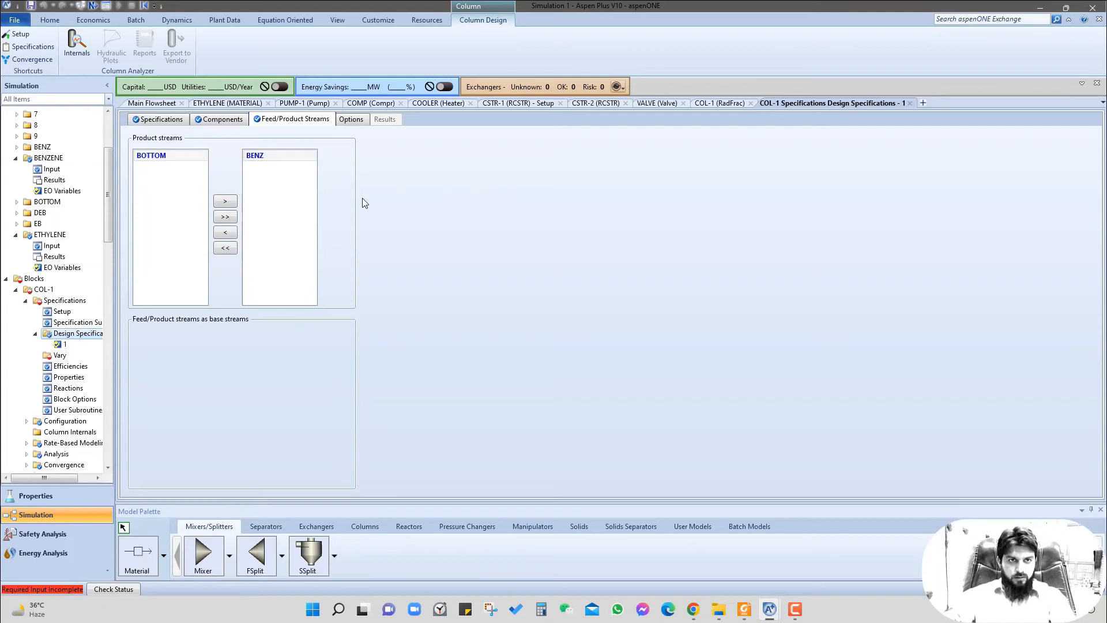
Step: Add a Vary to COL-1 that adjusts the reflux ratio between a lower bound of 0.01 and an upper bound of 5
{"action": "left_click", "coordinate": [61, 357]}
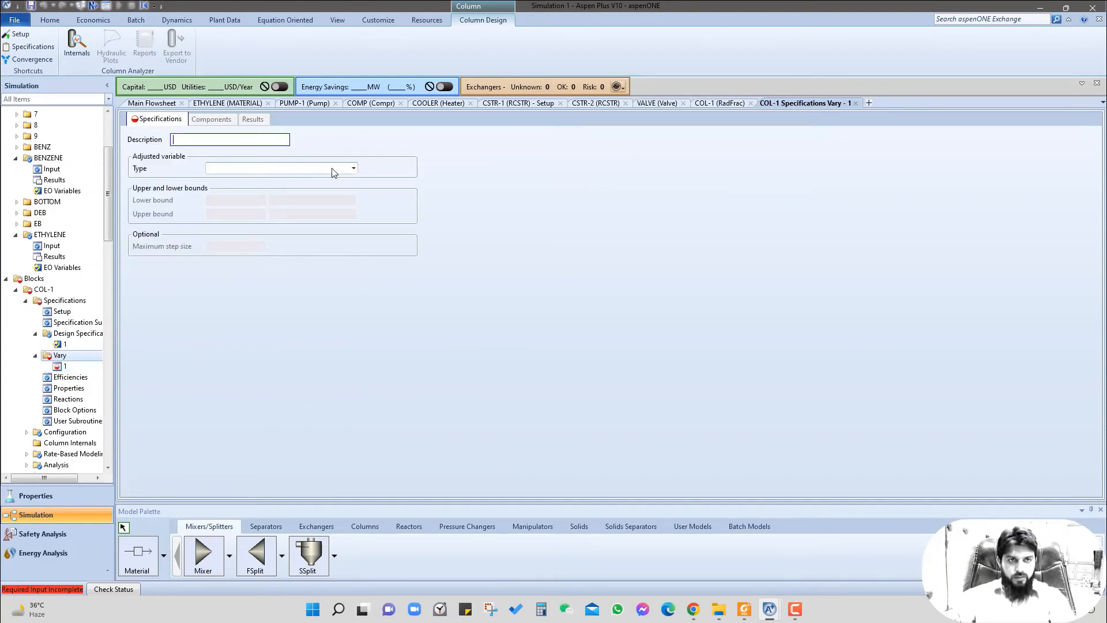
{"action": "left_click", "coordinate": [354, 168]}
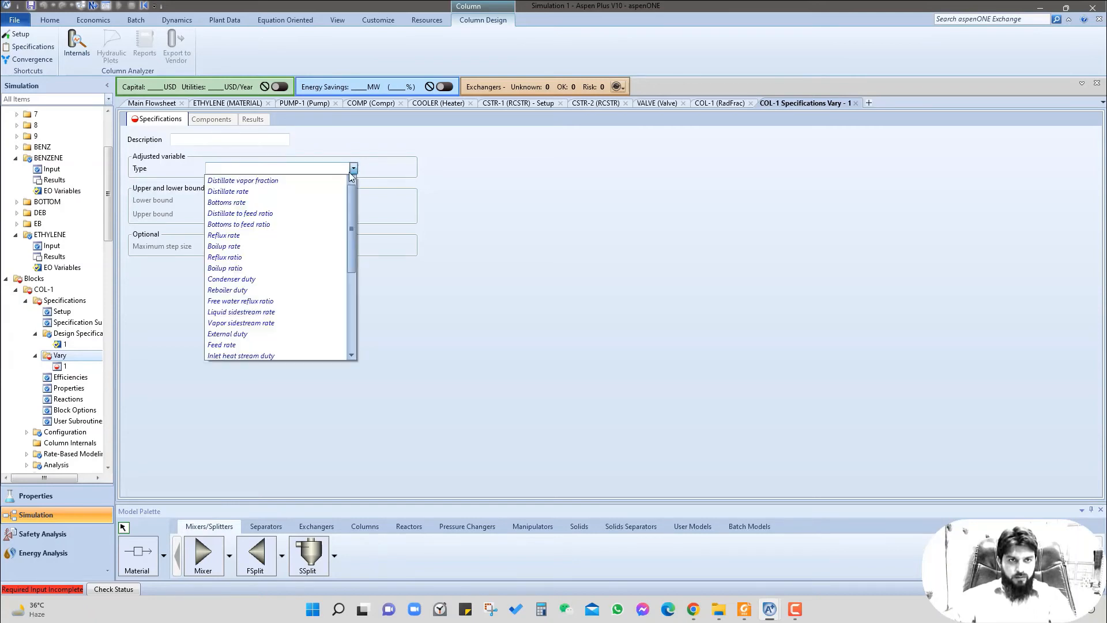
{"action": "left_click", "coordinate": [237, 258]}
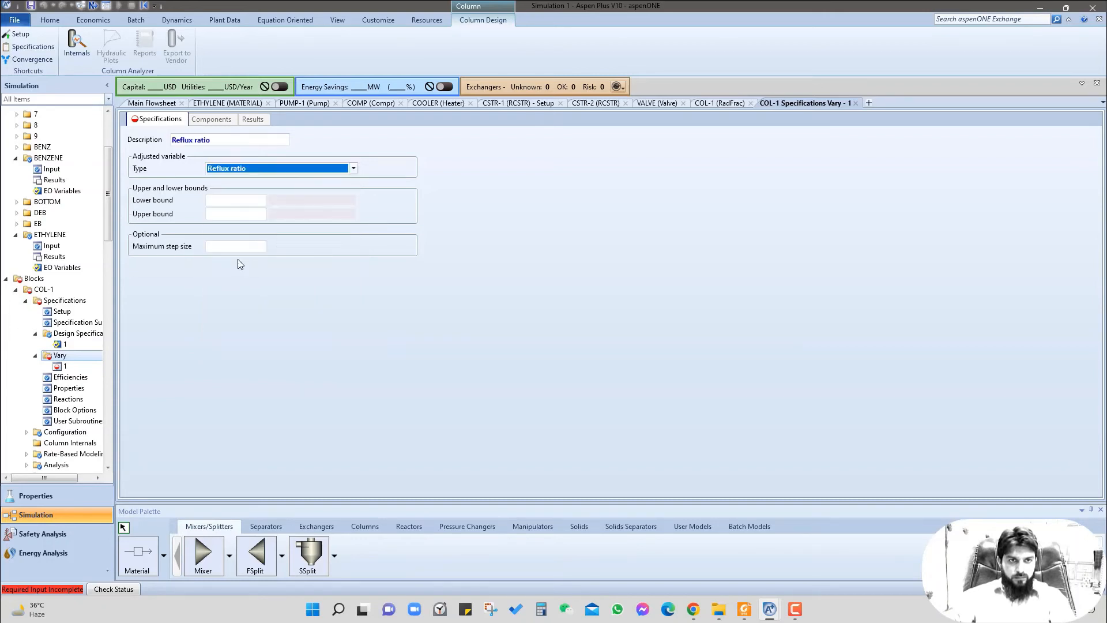
{"action": "left_click", "coordinate": [245, 202]}
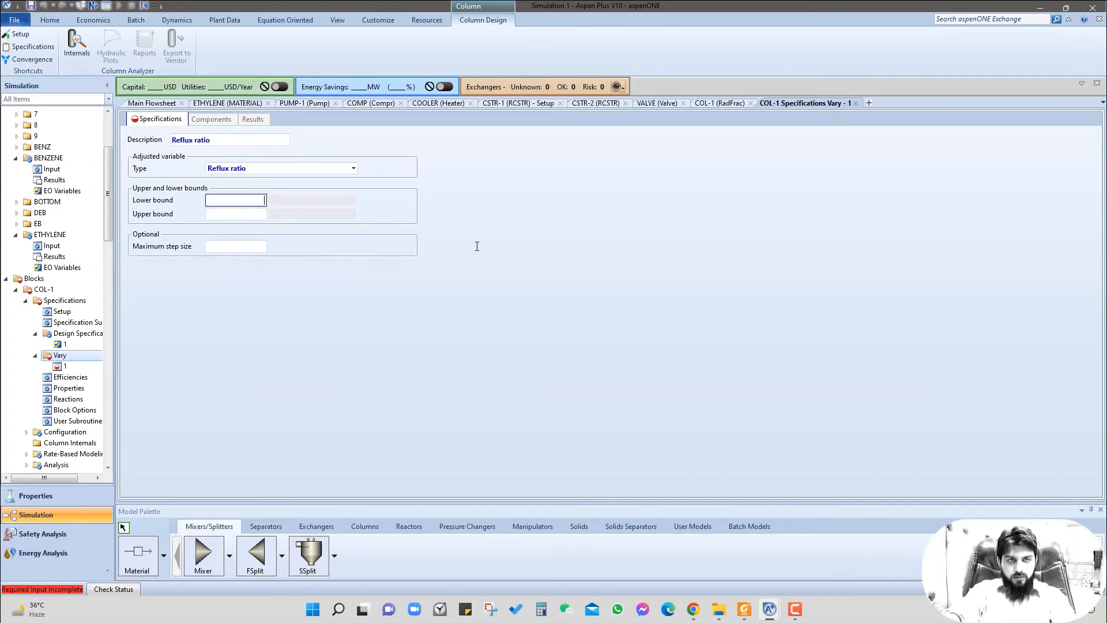
{"action": "type", "text": "0.01"}
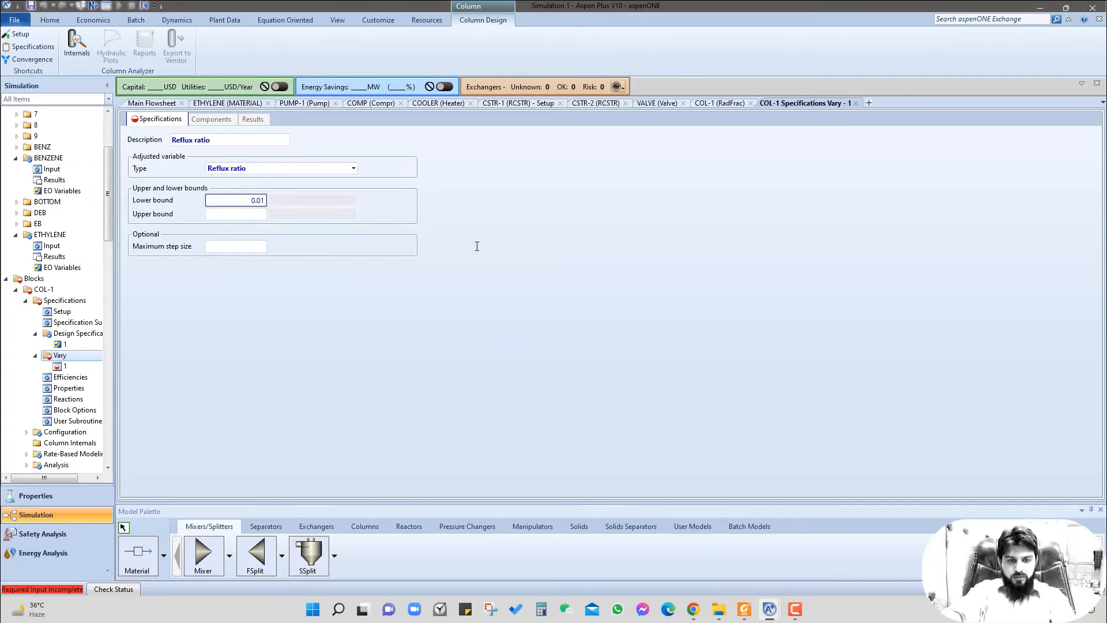
{"action": "left_click", "coordinate": [256, 218]}
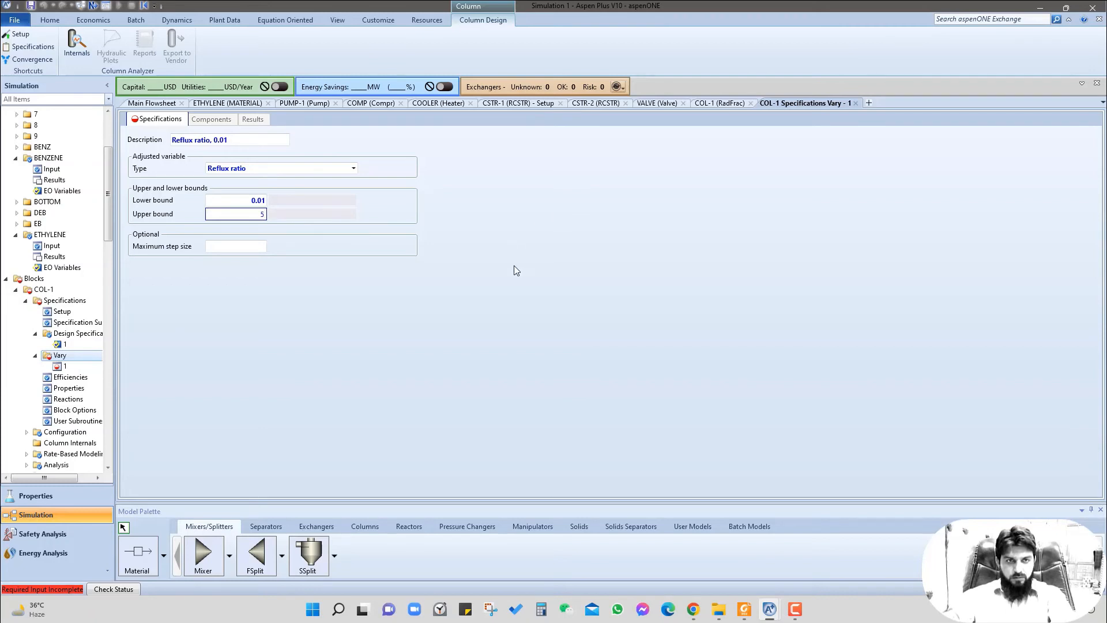
{"action": "key", "text": "Return"}
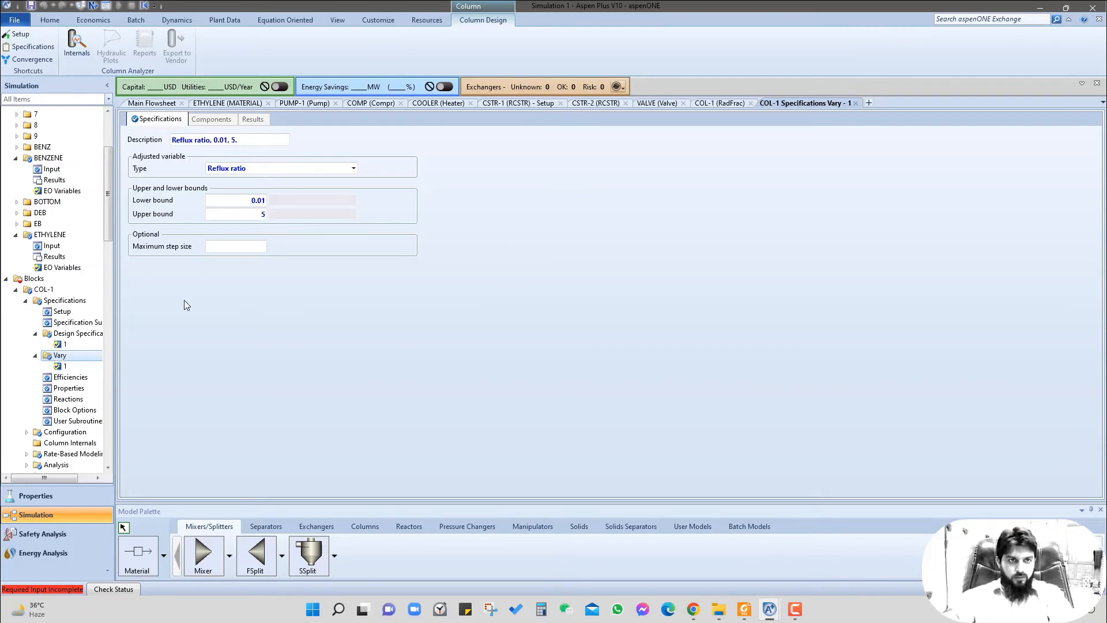
Step: Open the COL-2 setup from the main flowsheet and specify 25 stages with a Total condenser
{"action": "left_click", "coordinate": [165, 105]}
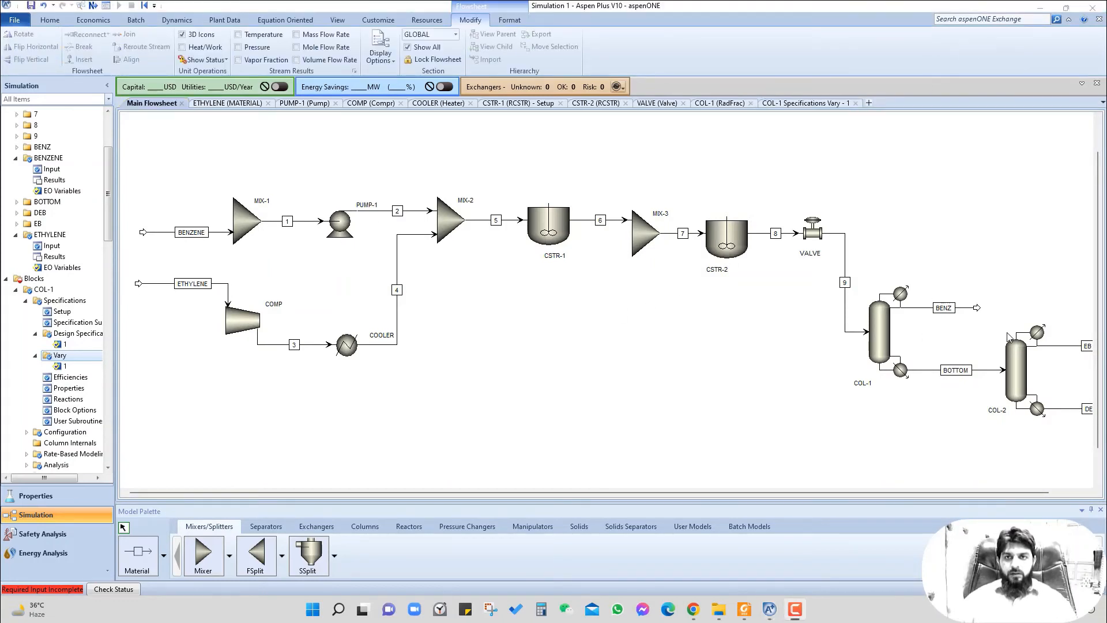
{"action": "left_click", "coordinate": [1019, 378]}
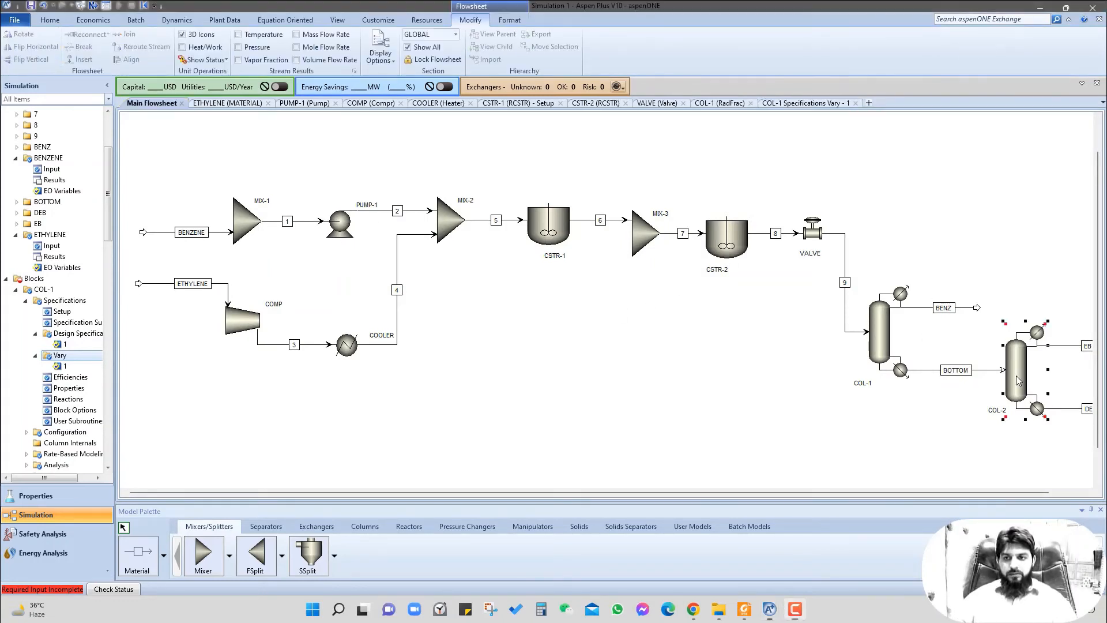
{"action": "double_click", "coordinate": [1017, 377]}
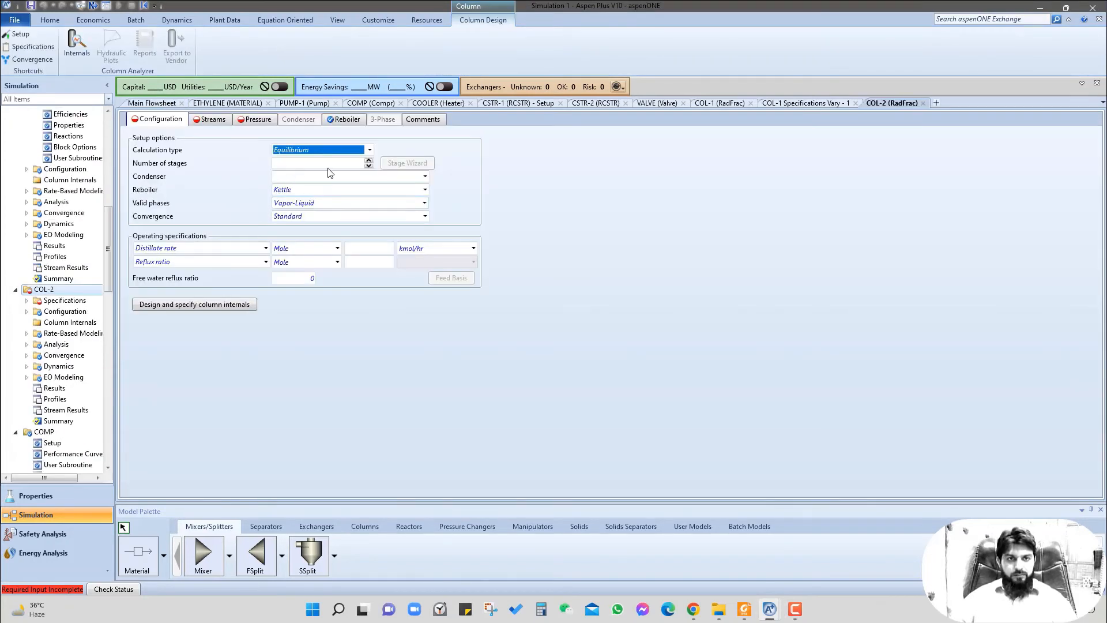
{"action": "left_click", "coordinate": [333, 166]}
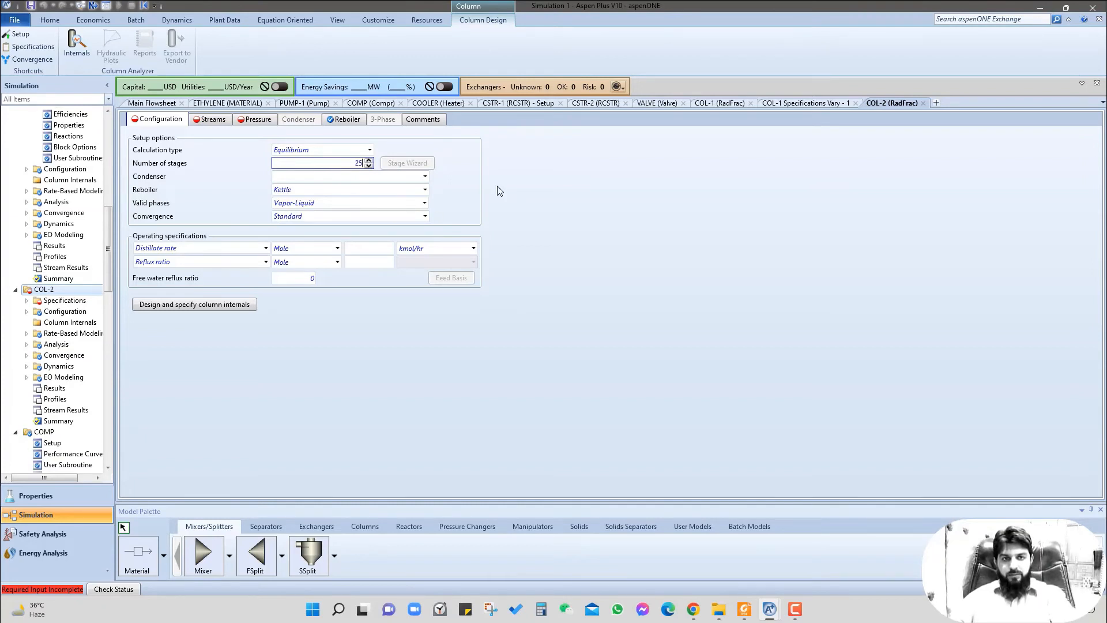
{"action": "left_click", "coordinate": [426, 177]}
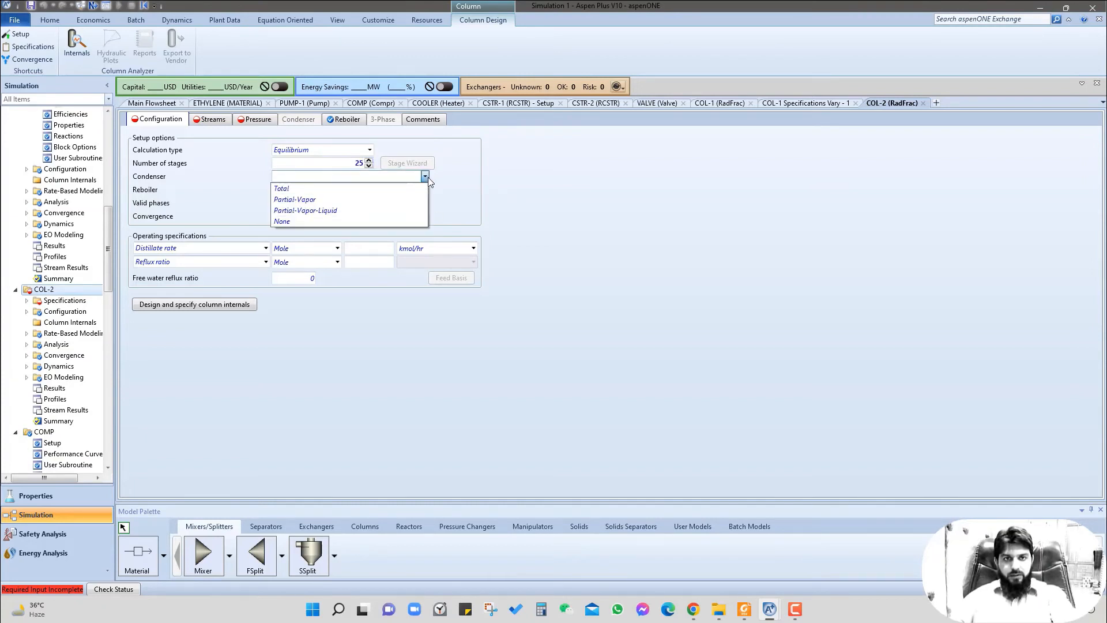
{"action": "left_click", "coordinate": [381, 188]}
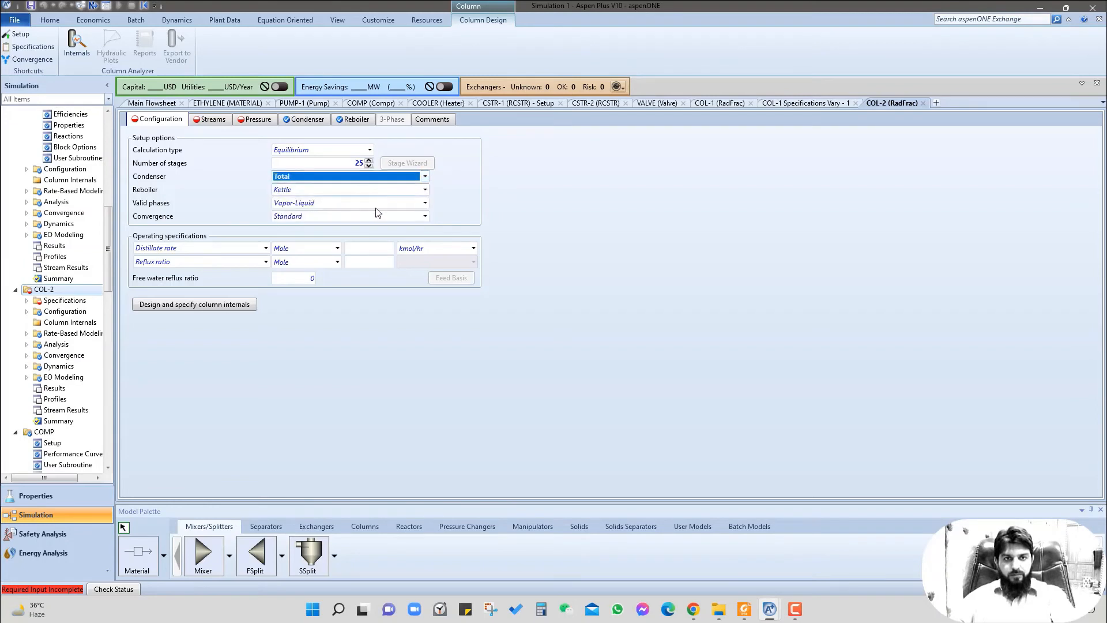
Step: Set COL-2's mole distillate rate to 282.2 kmol/hr and its mole reflux ratio to 0.9
{"action": "left_click", "coordinate": [367, 252]}
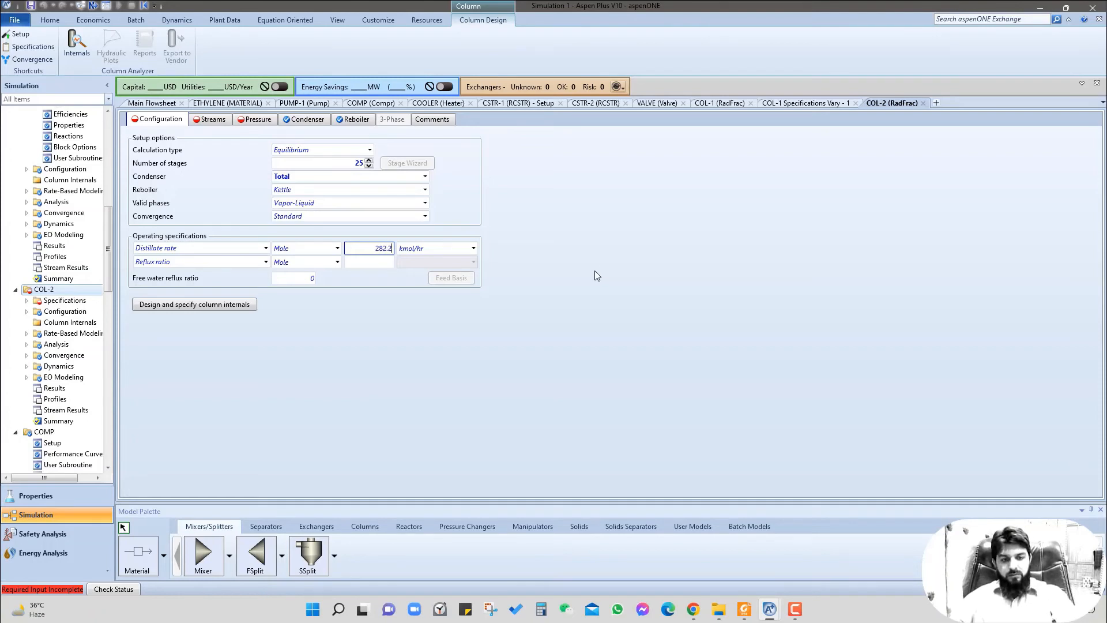
{"action": "key", "text": "Return"}
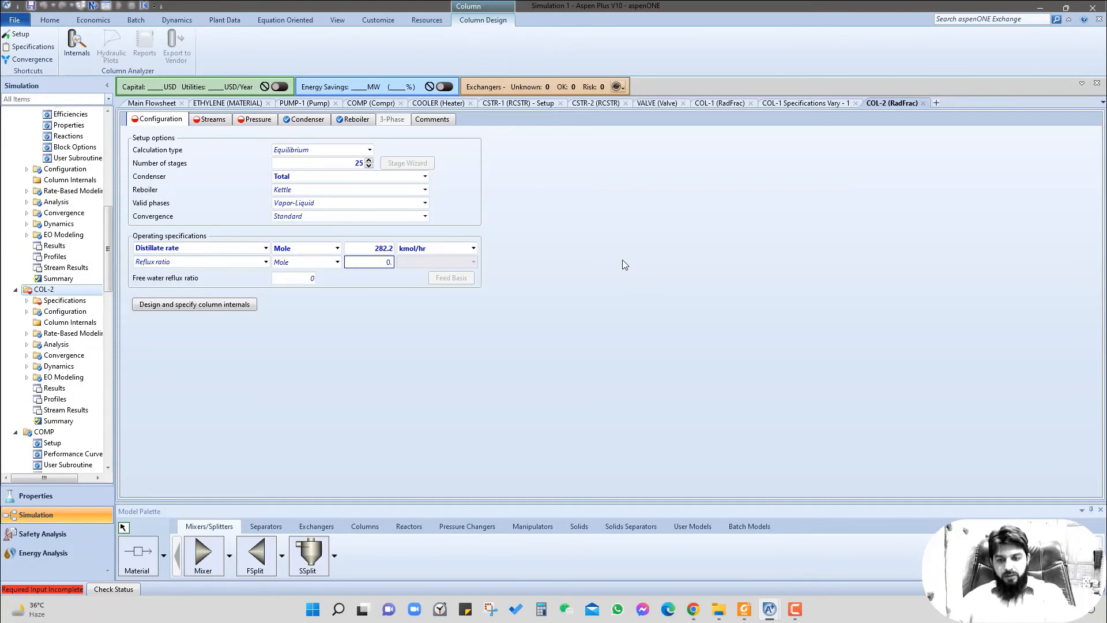
{"action": "key", "text": "Return"}
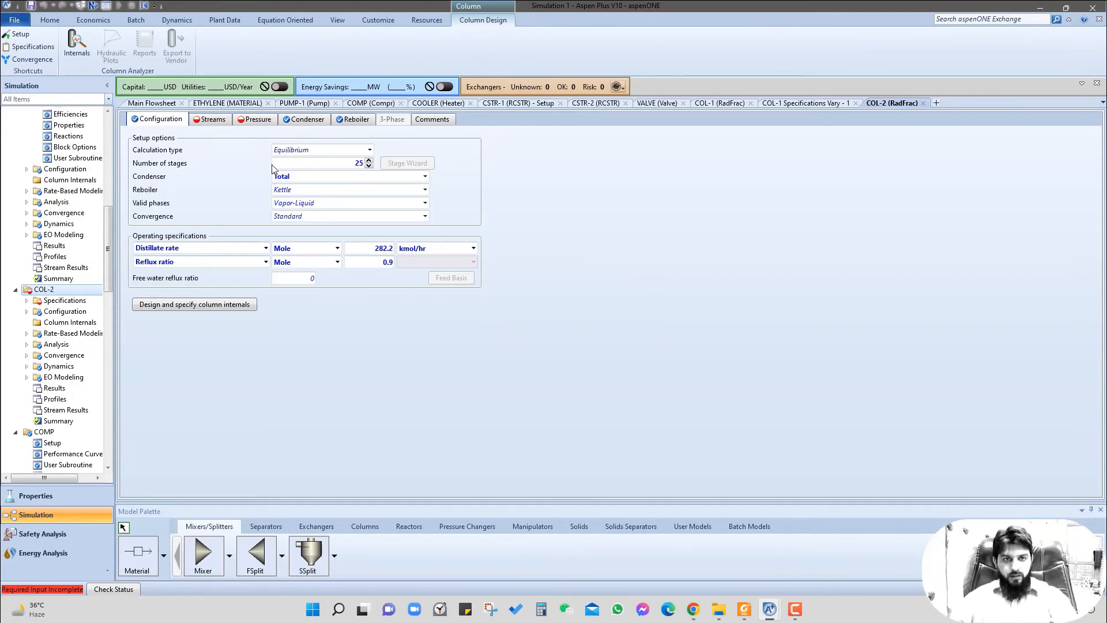
Step: Assign feed stream BOTTOM of COL-2 to stage 10
{"action": "left_click", "coordinate": [206, 122]}
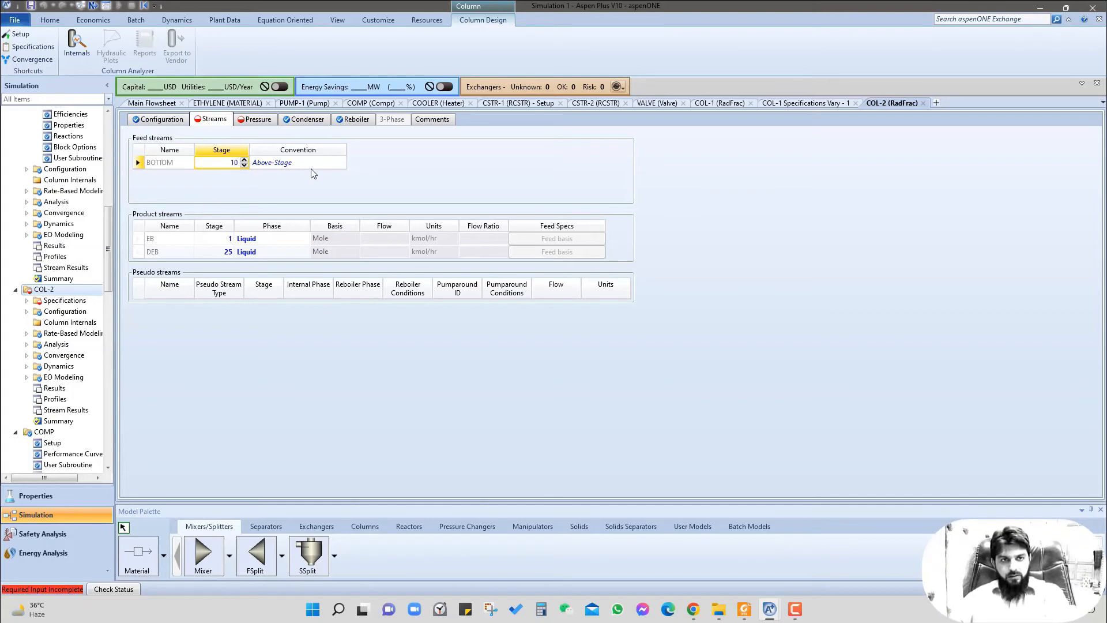
{"action": "left_click", "coordinate": [269, 197]}
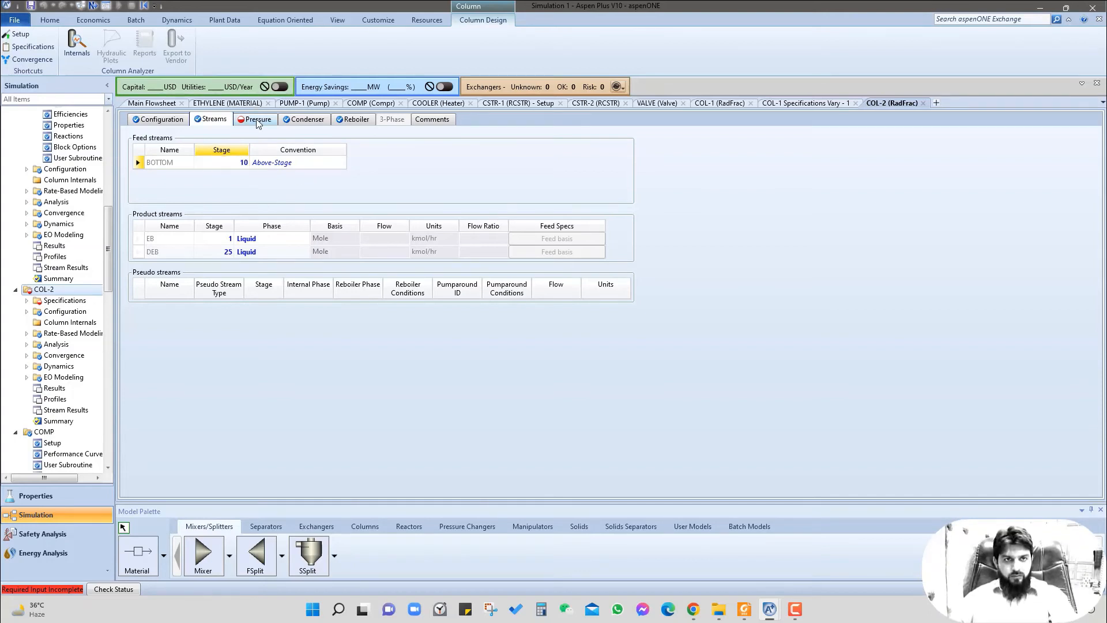
Step: Set COL-2's stage 1 / condenser pressure to 10.13 kPa
{"action": "left_click", "coordinate": [254, 121]}
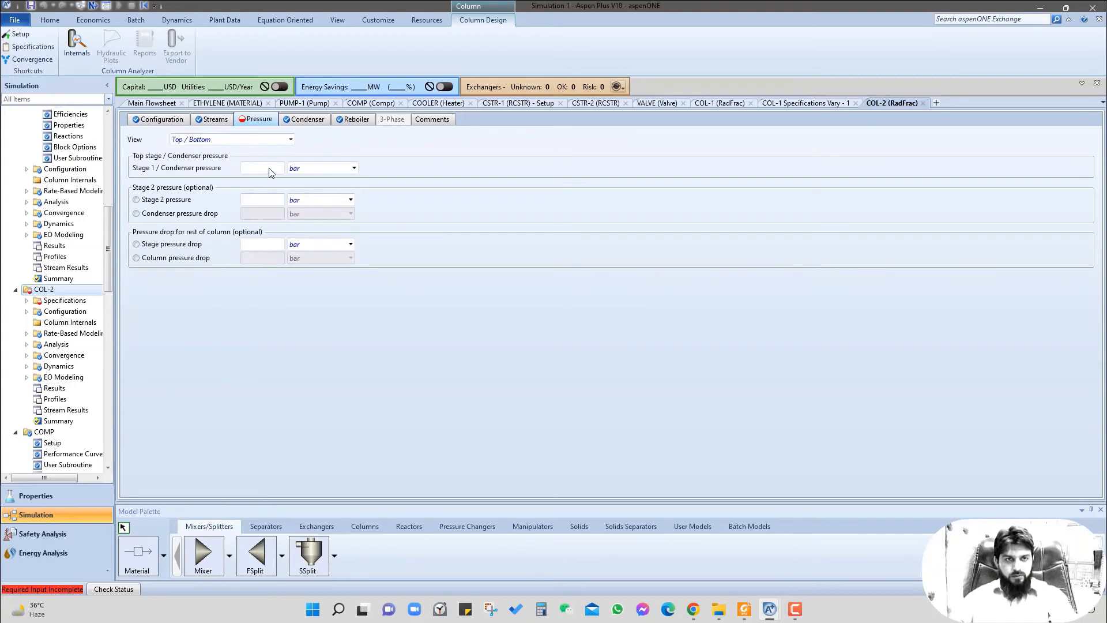
{"action": "left_click", "coordinate": [269, 170]}
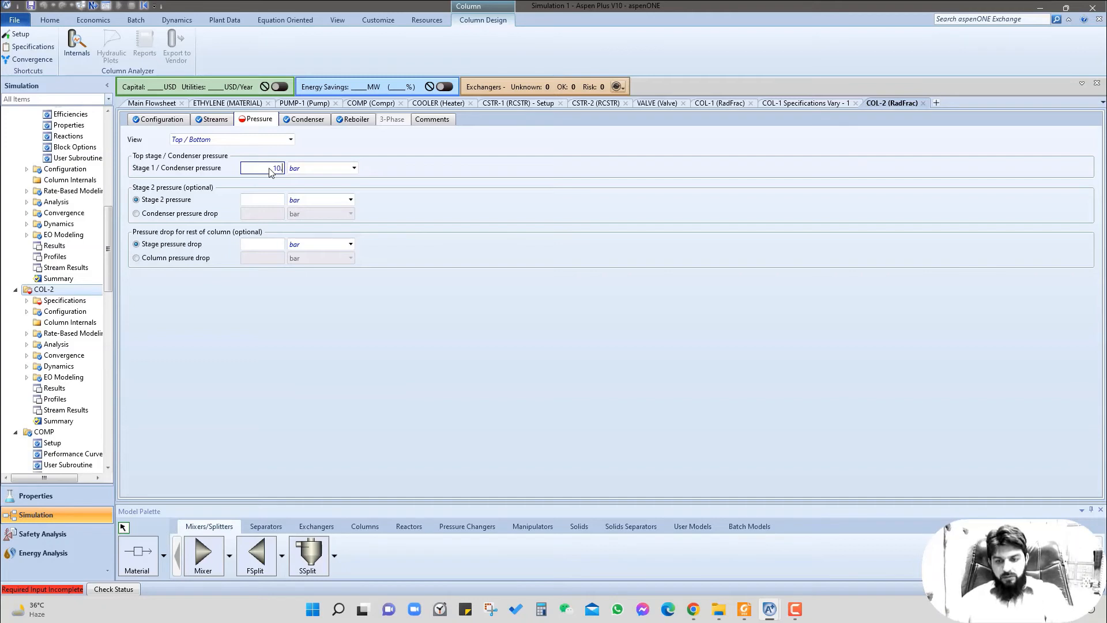
{"action": "left_click", "coordinate": [354, 168]}
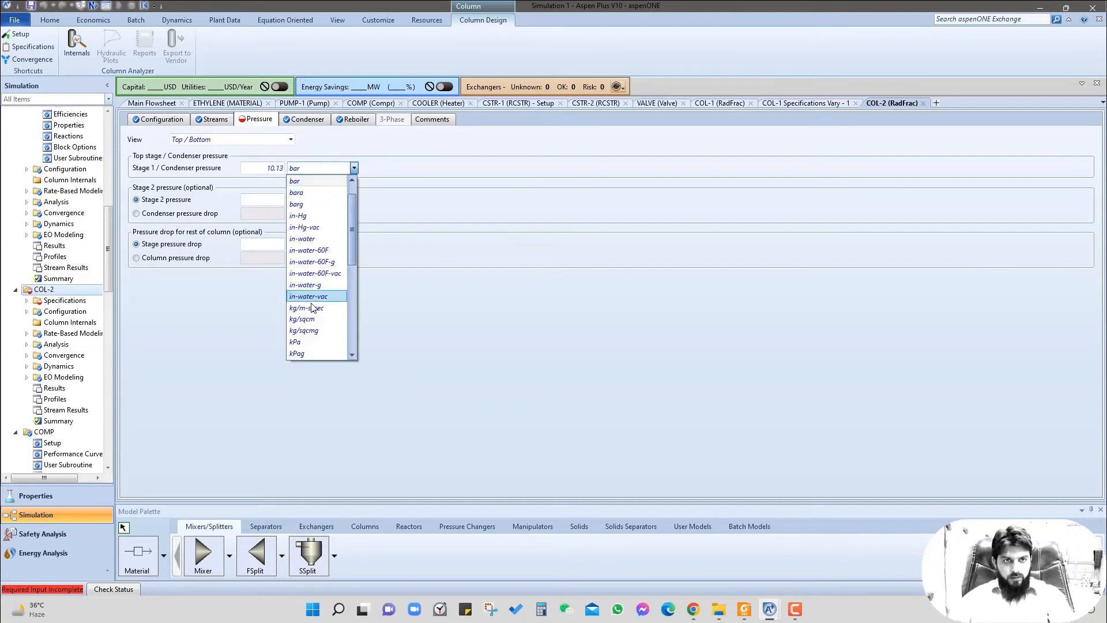
{"action": "left_click", "coordinate": [308, 343]}
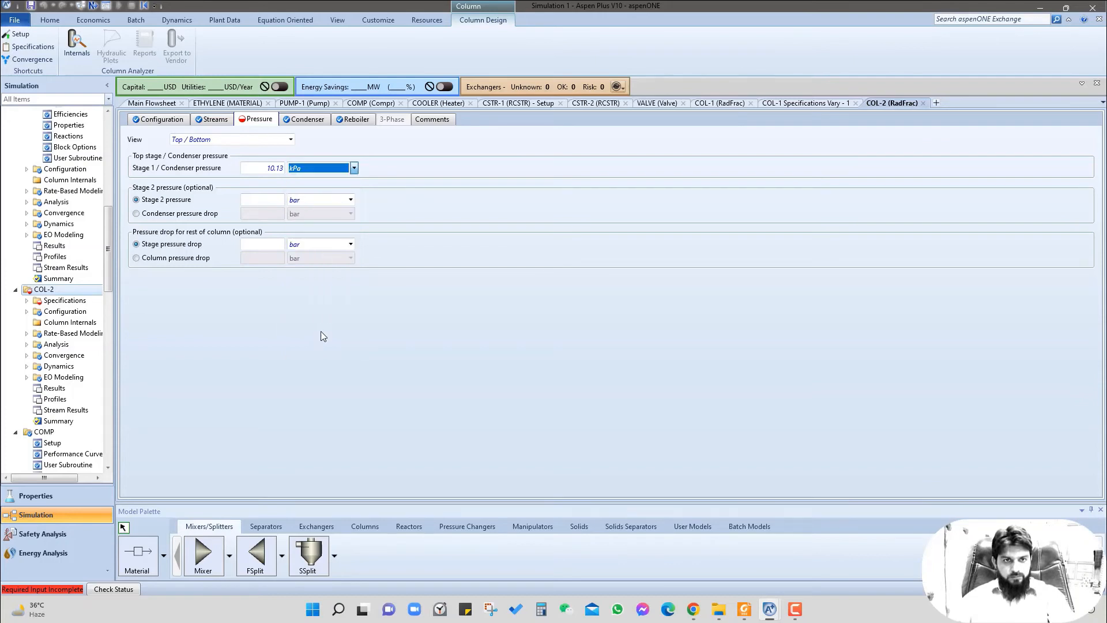
Step: Specify COL-2's stage 2 pressure through a condenser pressure drop of 2 kPa
{"action": "left_click", "coordinate": [206, 218]}
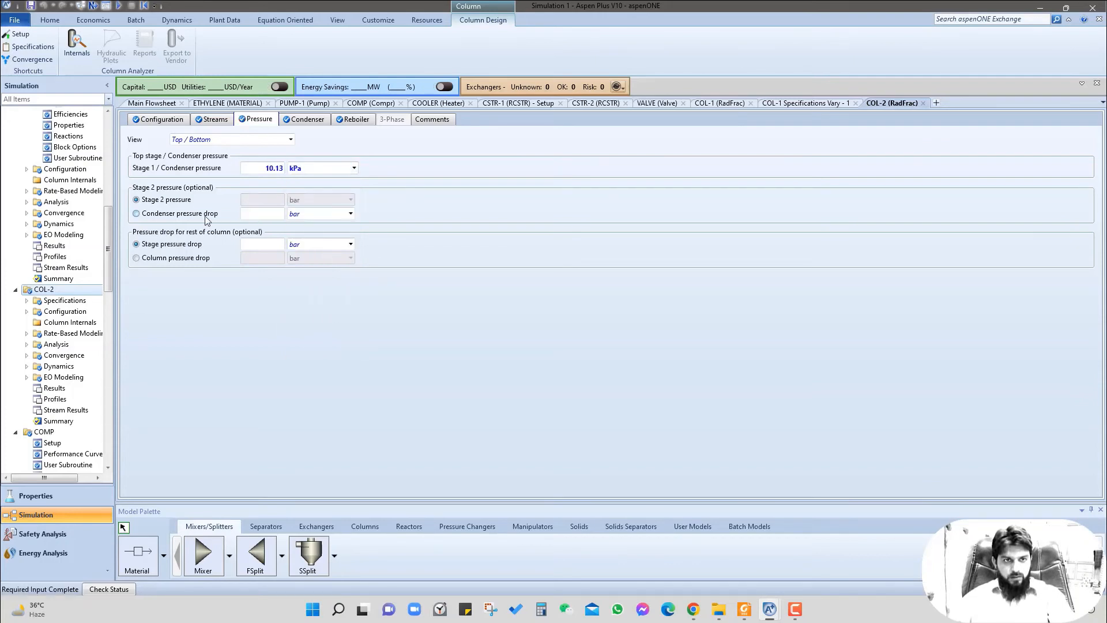
{"action": "left_click", "coordinate": [254, 213]}
{"action": "type", "text": "2"}
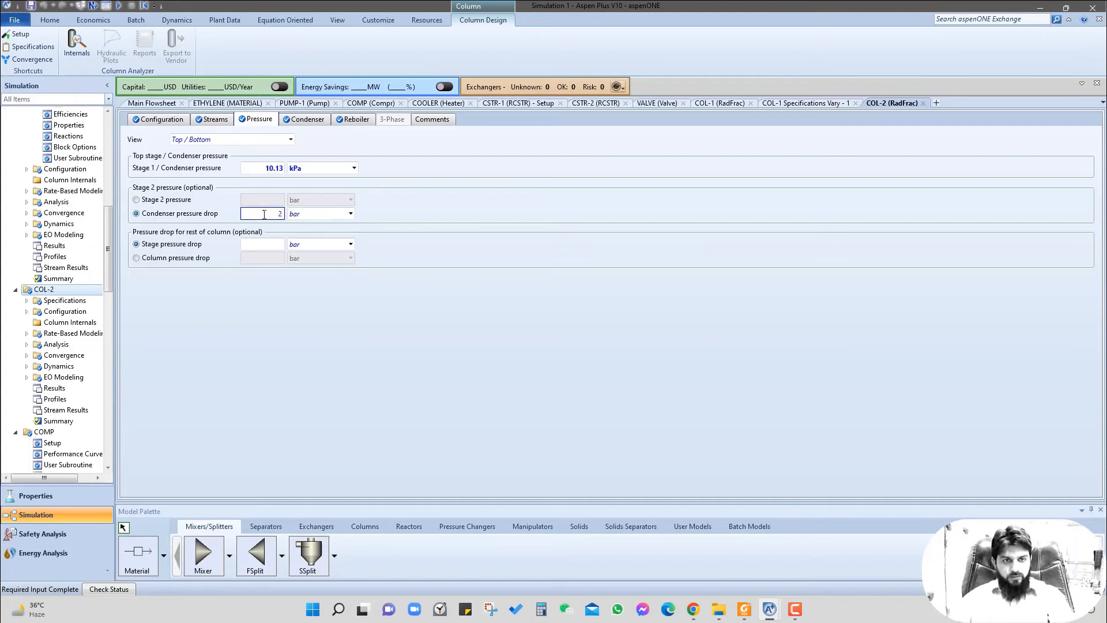
{"action": "left_click", "coordinate": [351, 214]}
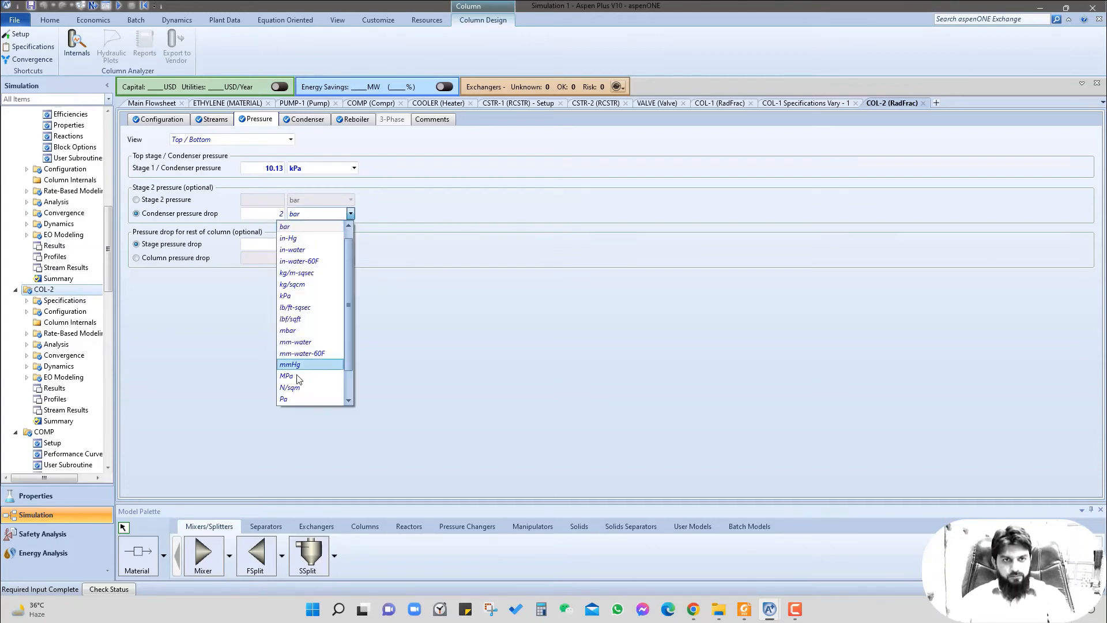
{"action": "left_click", "coordinate": [290, 296]}
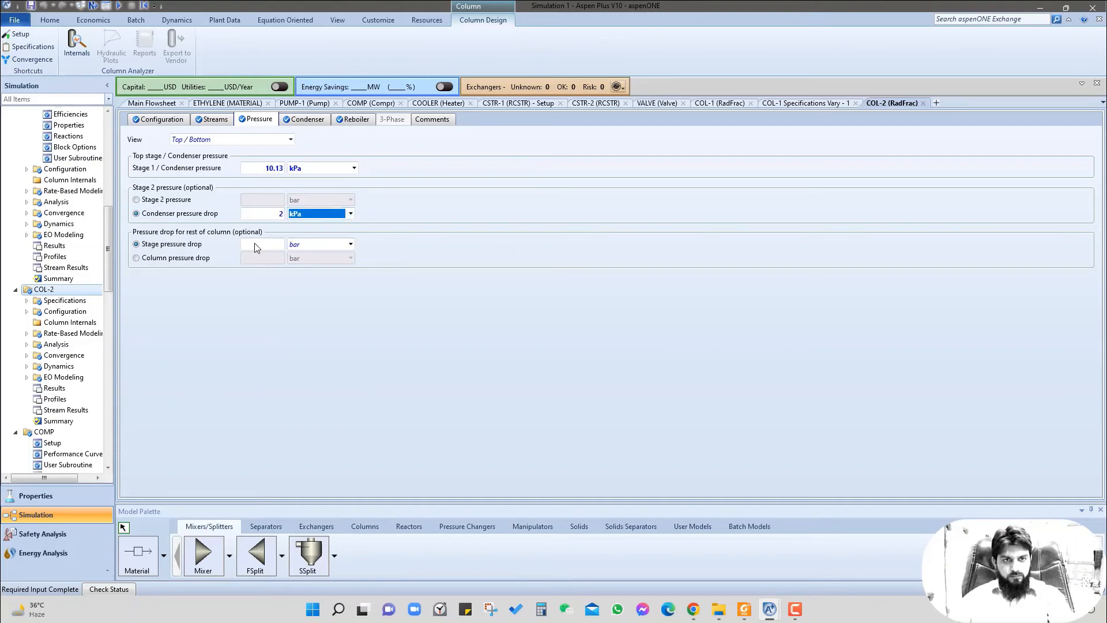
Step: Specify the pressure drop for the rest of COL-2 as a column pressure drop of 89.17 kPa
{"action": "left_click", "coordinate": [177, 260]}
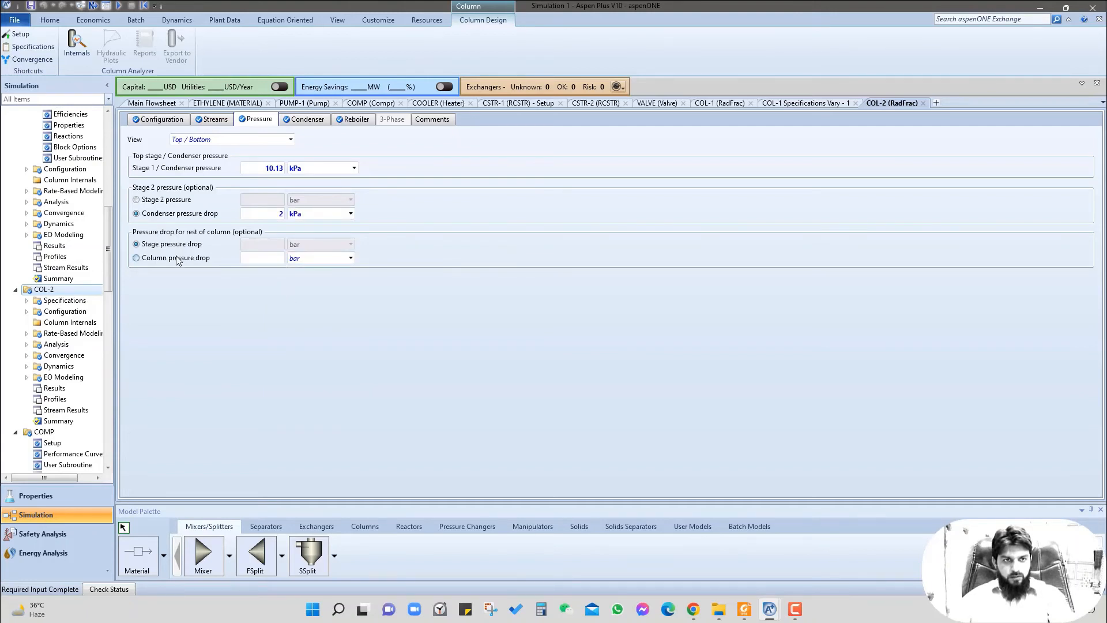
{"action": "left_click", "coordinate": [273, 259]}
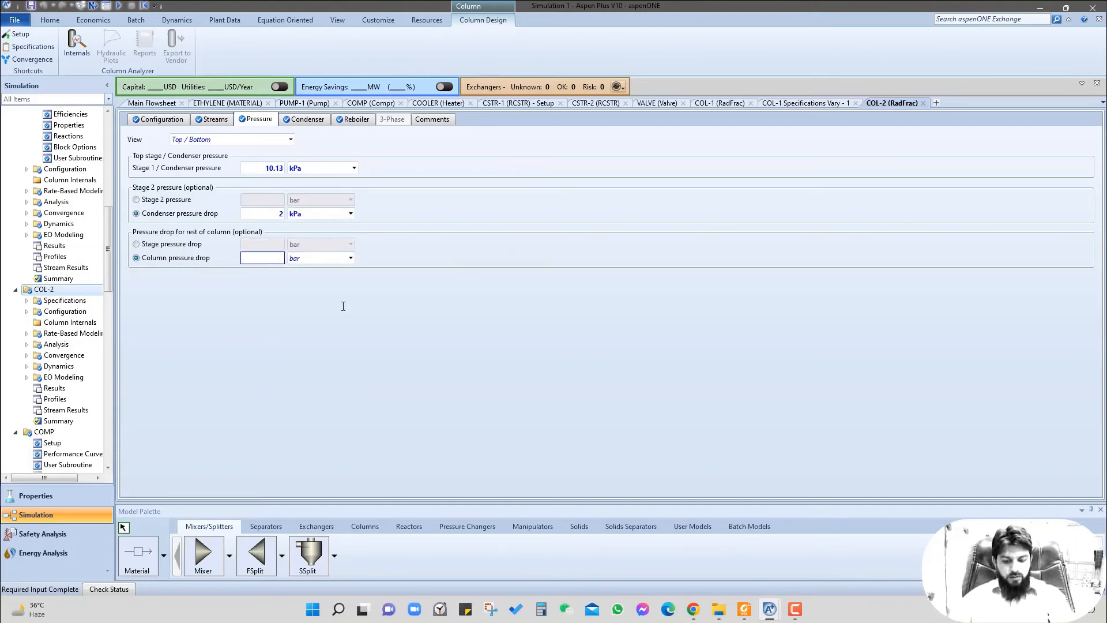
{"action": "type", "text": "89"}
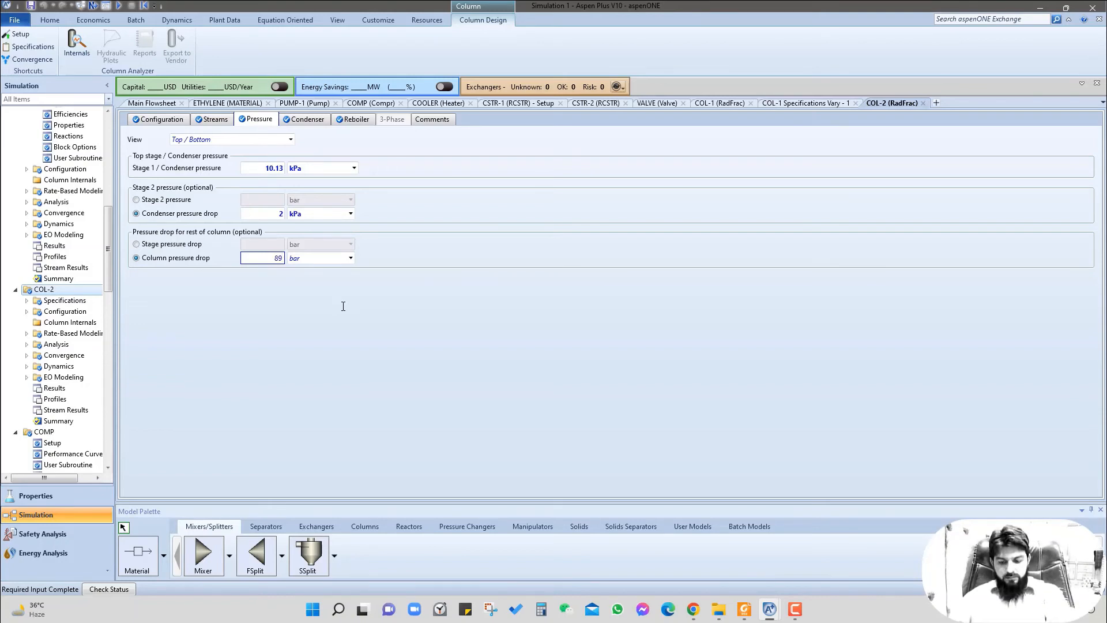
{"action": "type", "text": ".17"}
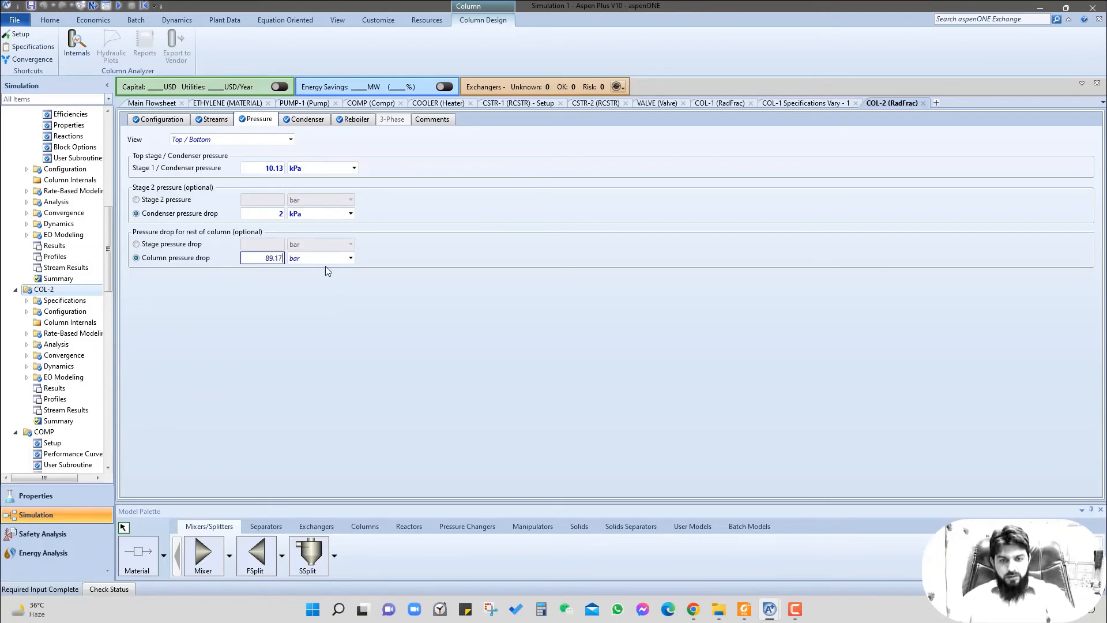
{"action": "left_click", "coordinate": [351, 259]}
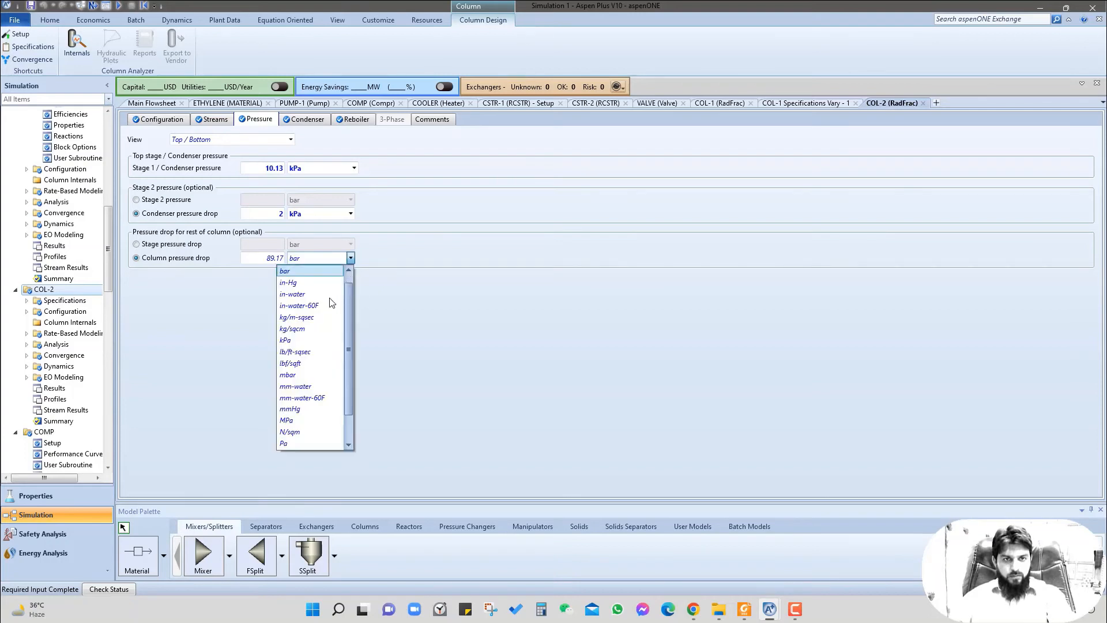
{"action": "left_click", "coordinate": [294, 351]}
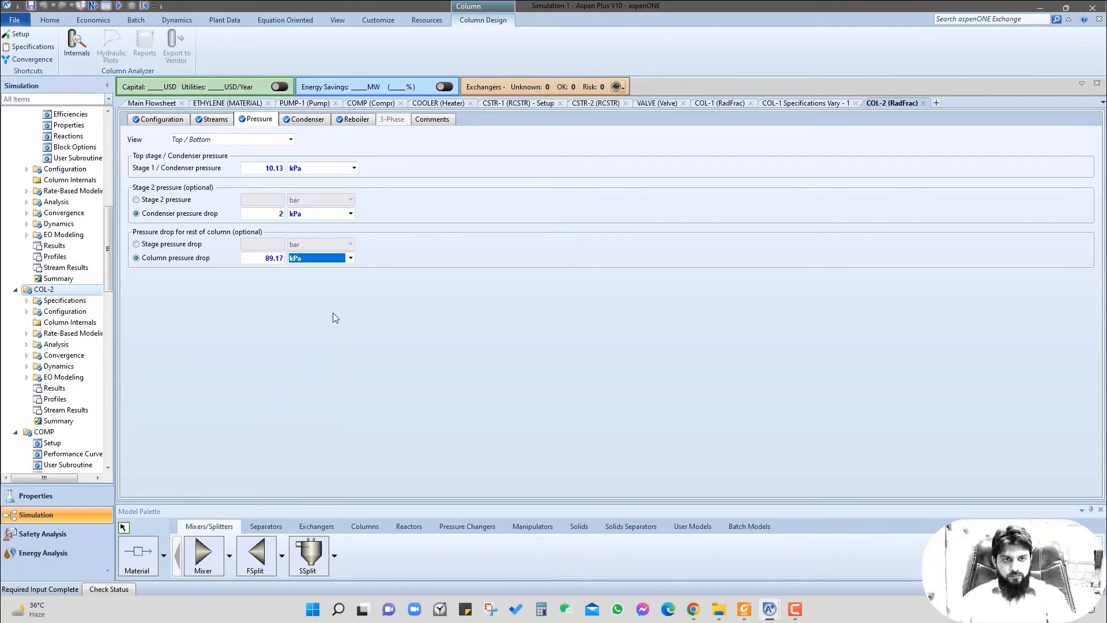
Step: Return to the main flowsheet and place a pump block named PUMP-2 above MIX-2
{"action": "left_click", "coordinate": [153, 104]}
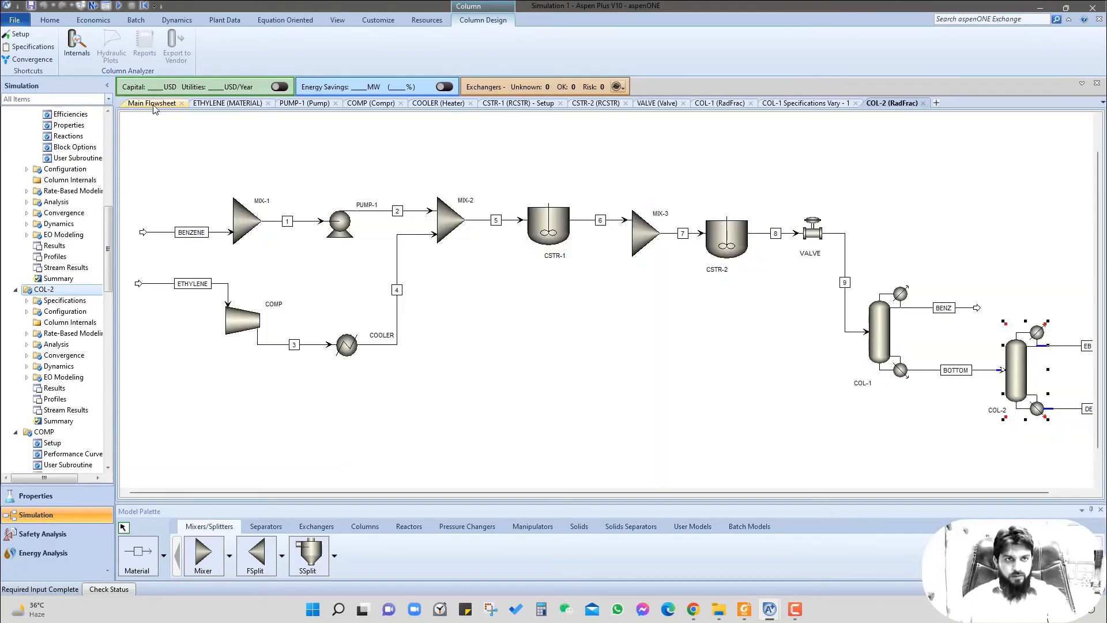
{"action": "left_click", "coordinate": [169, 156]}
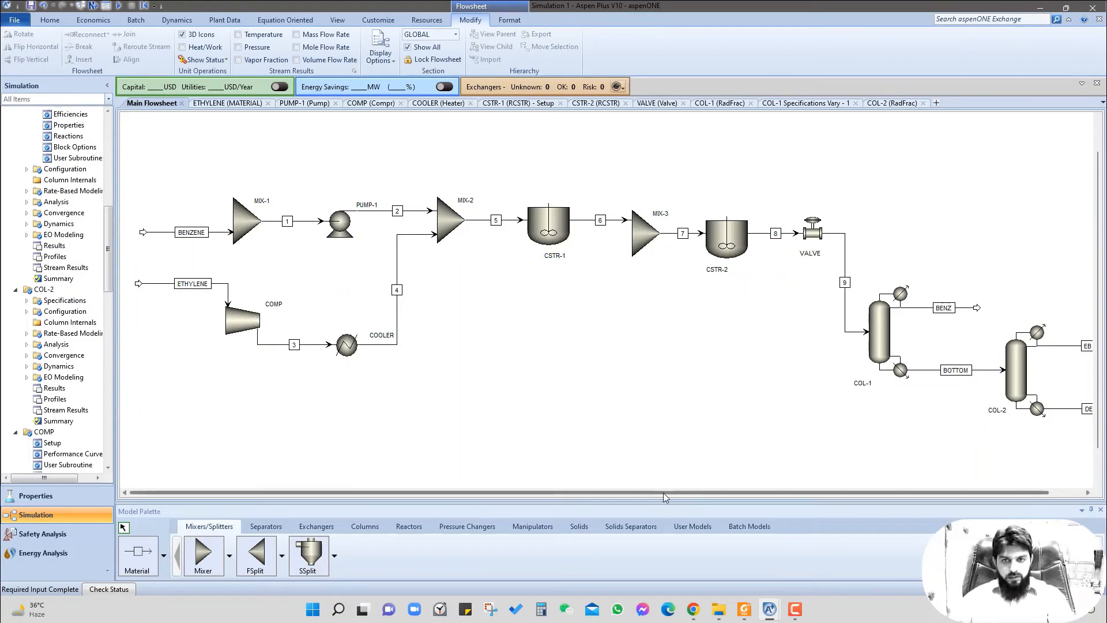
{"action": "left_click_drag", "start_coordinate": [670, 490], "coordinate": [708, 491]}
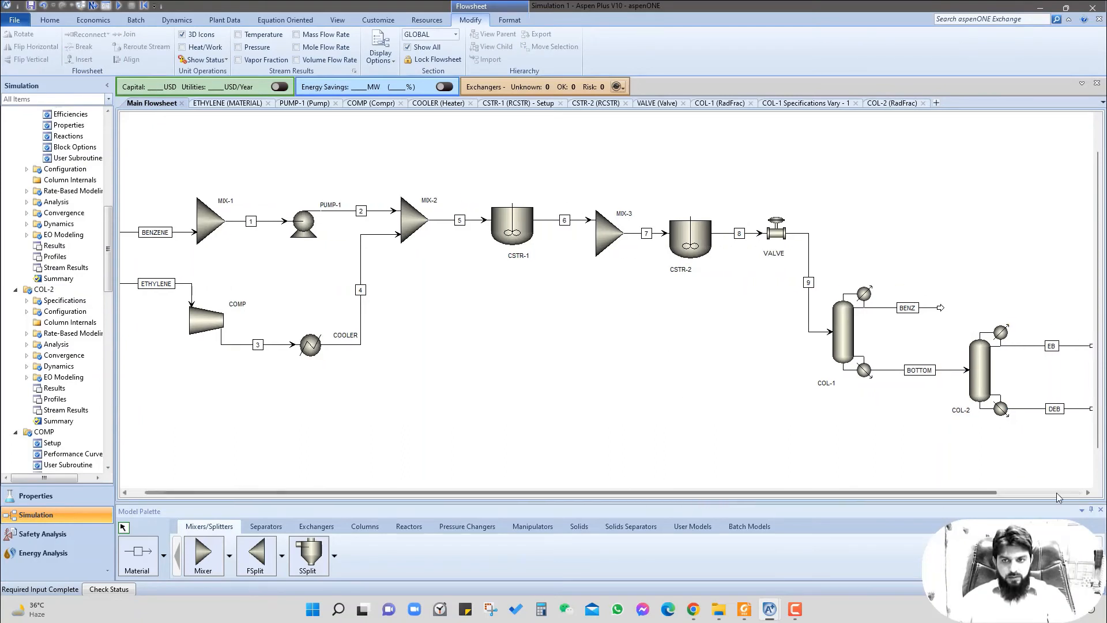
{"action": "left_click", "coordinate": [1088, 493]}
{"action": "left_click", "coordinate": [1089, 495]}
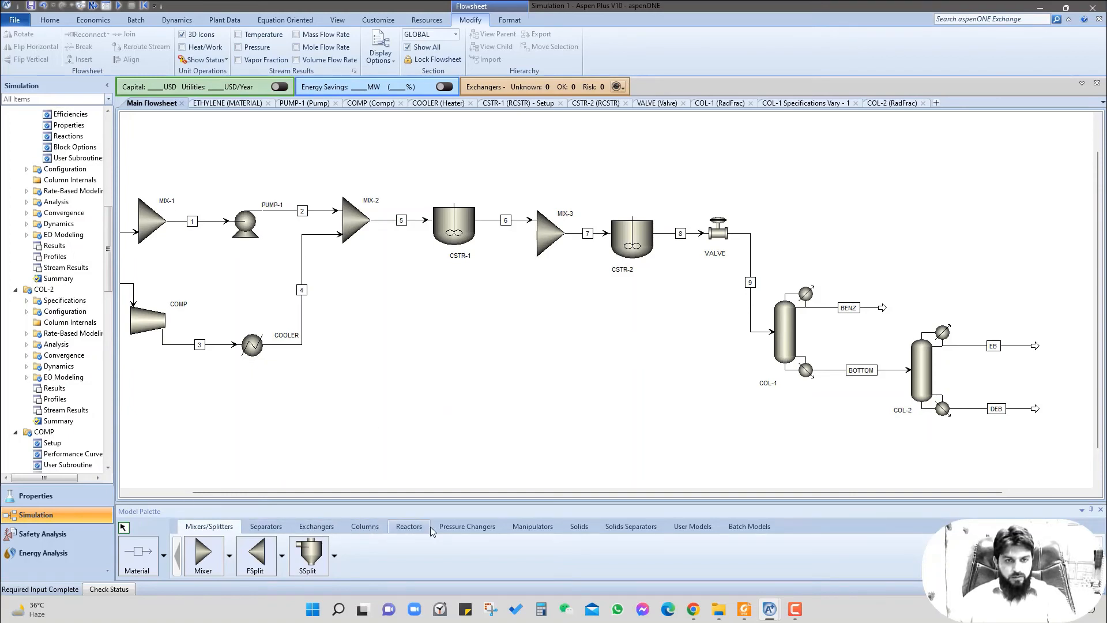
{"action": "left_click", "coordinate": [468, 528]}
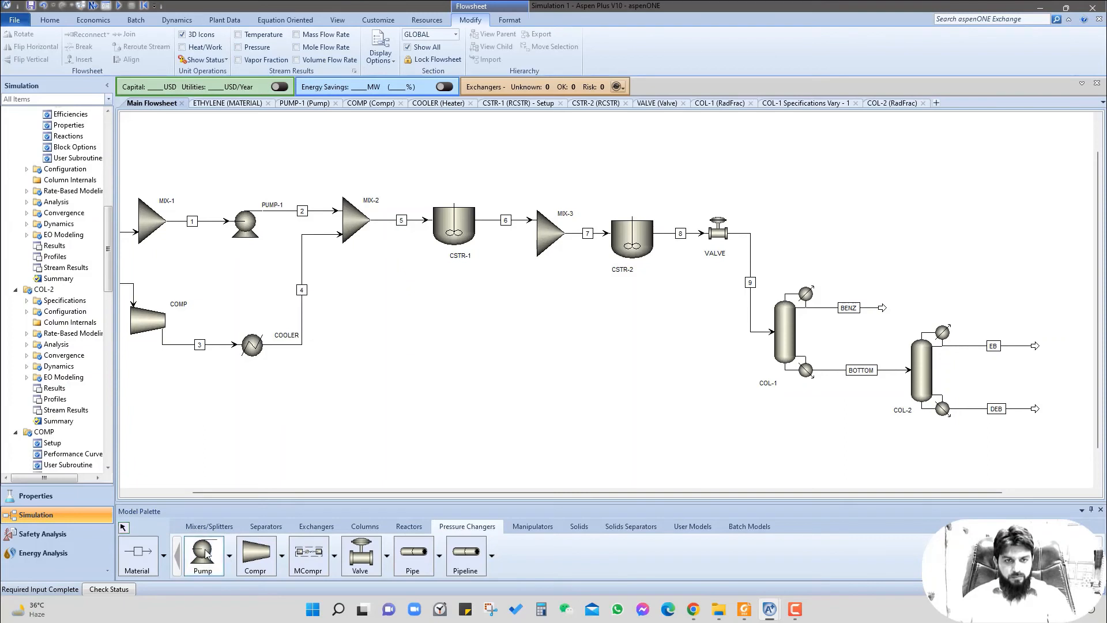
{"action": "left_click", "coordinate": [387, 136]}
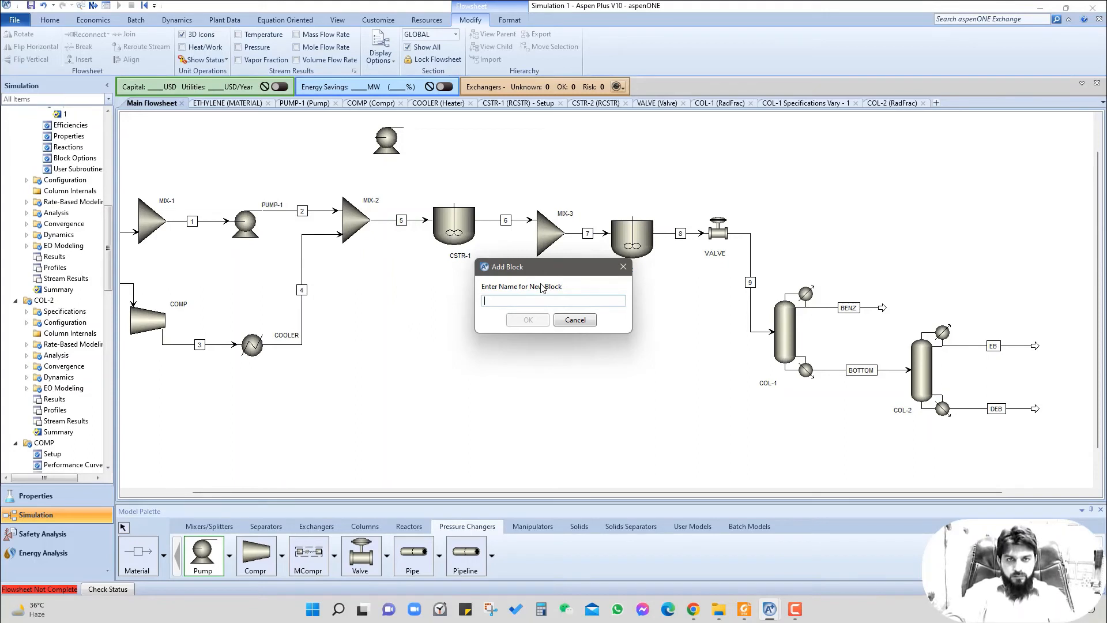
{"action": "type", "text": "PUMP-2"}
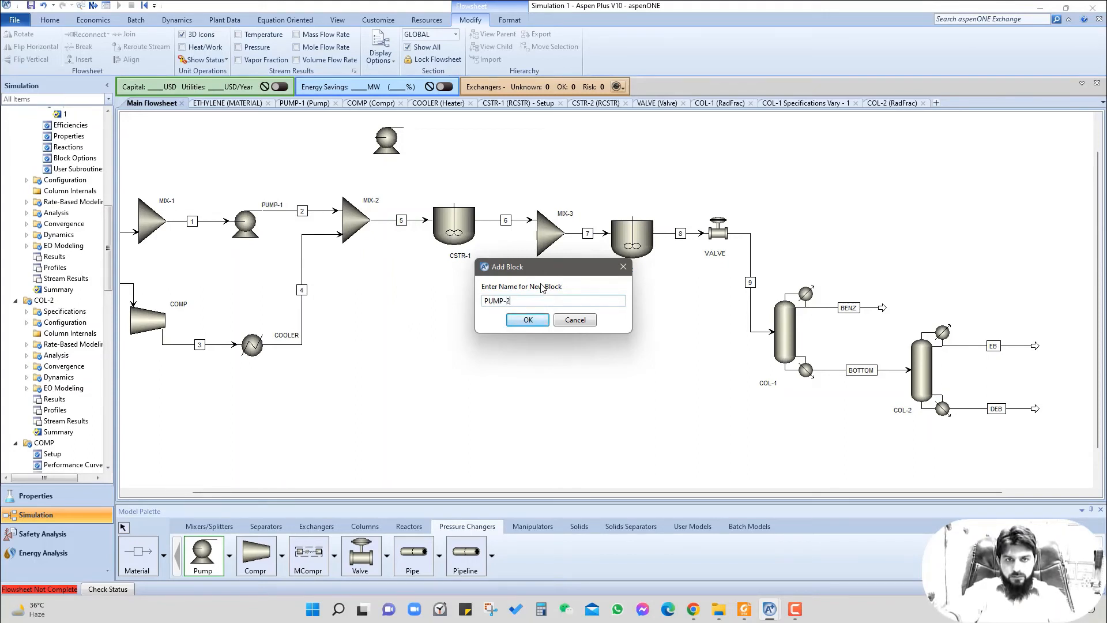
{"action": "key", "text": "Return"}
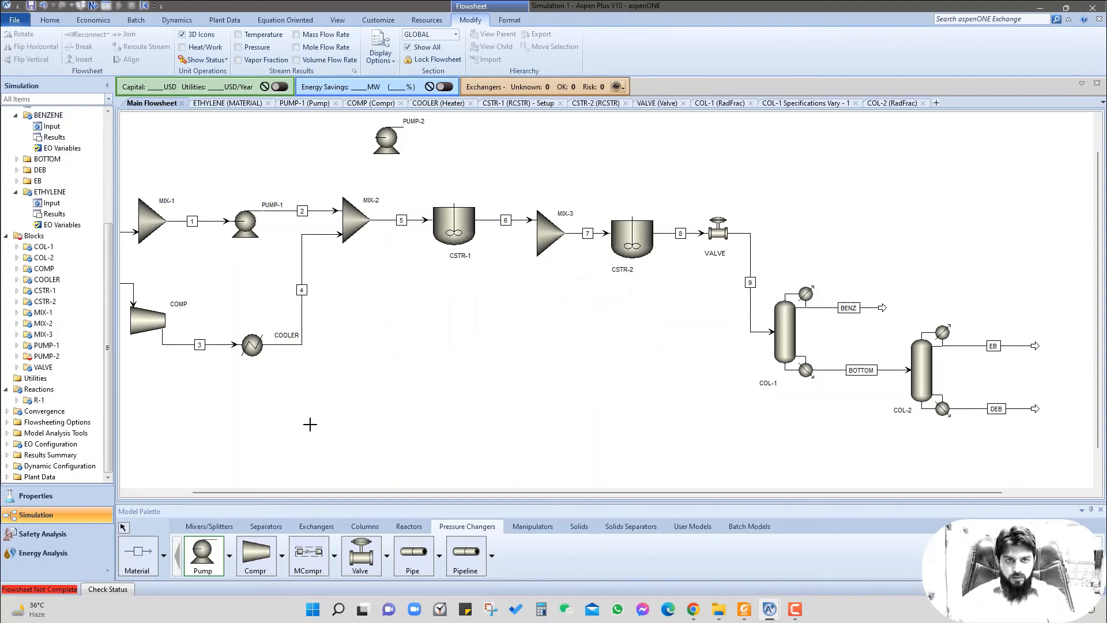
Step: Place another pump block named PUMP-3 below the reactors, then end block insertion
{"action": "left_click", "coordinate": [593, 440]}
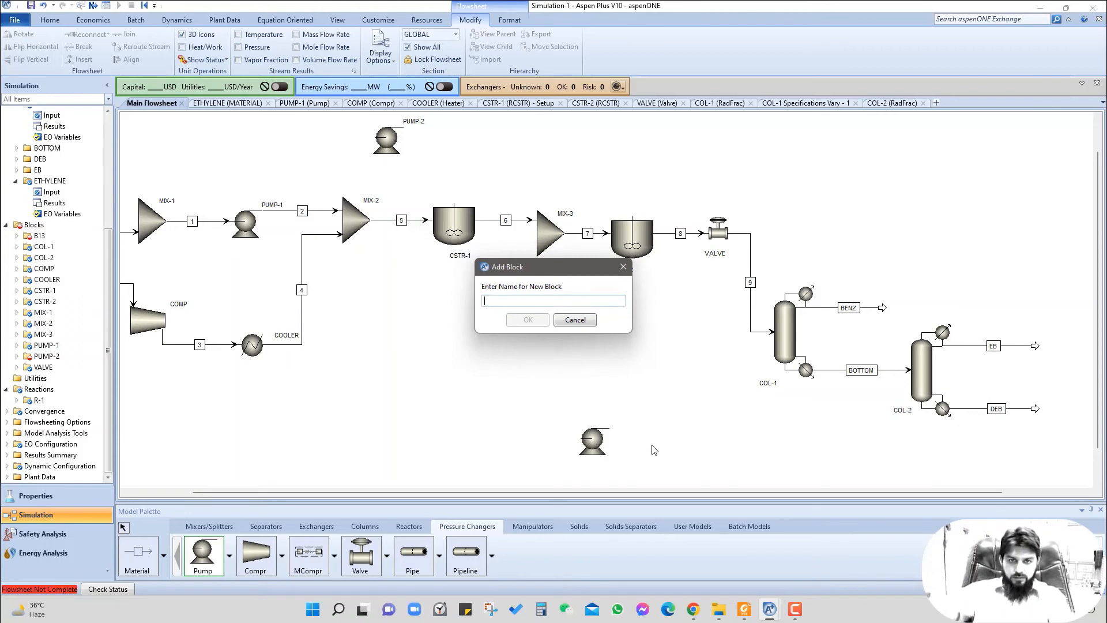
{"action": "type", "text": "PUMP"}
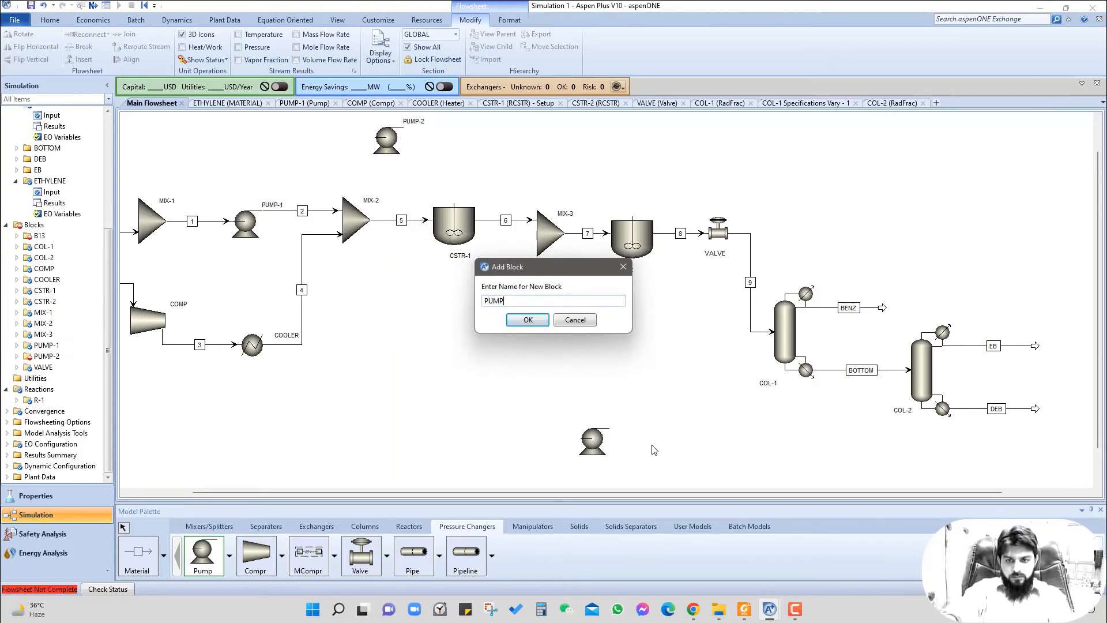
{"action": "type", "text": "-3"}
{"action": "key", "text": "Return"}
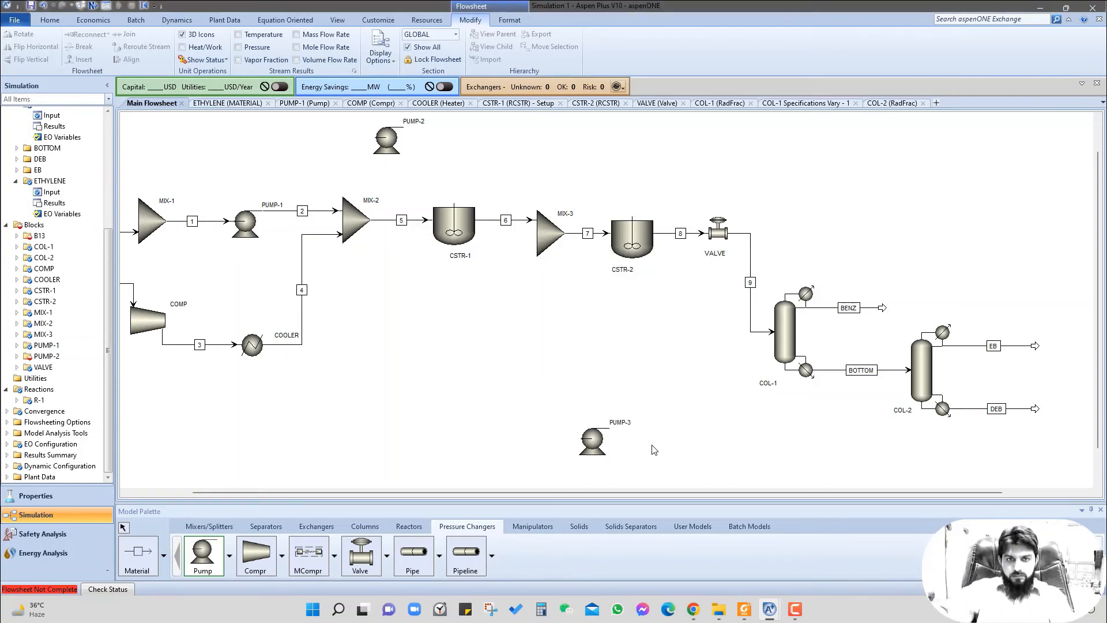
{"action": "left_click", "coordinate": [123, 527]}
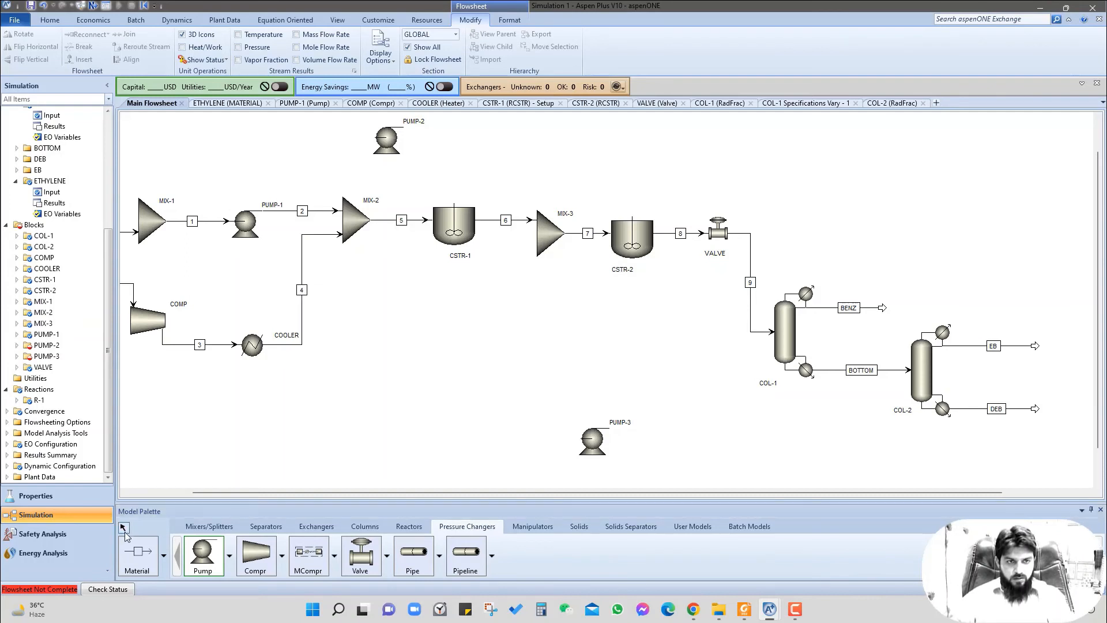
Step: Flip PUMP-2 and PUMP-3 horizontally on the flowsheet
{"action": "left_click", "coordinate": [385, 150]}
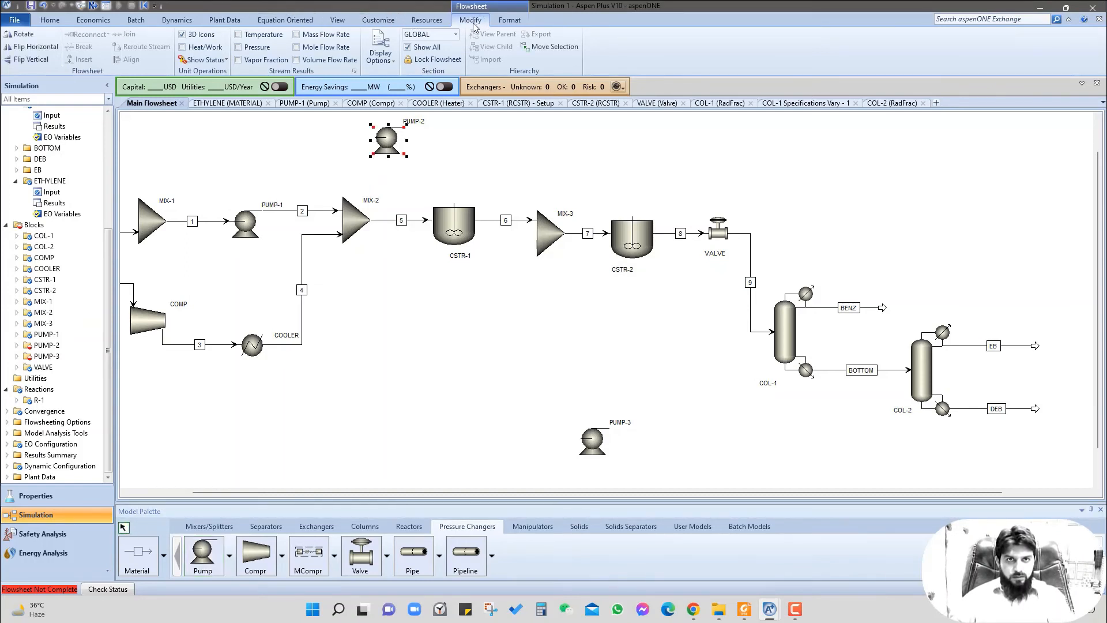
{"action": "left_click", "coordinate": [35, 49]}
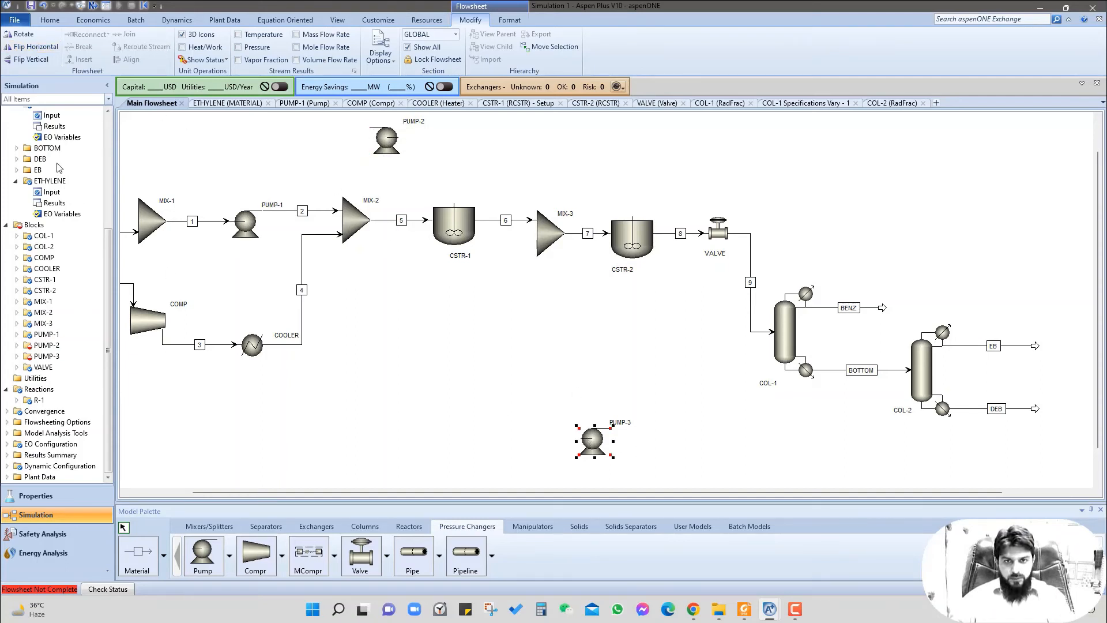
{"action": "left_click", "coordinate": [36, 47]}
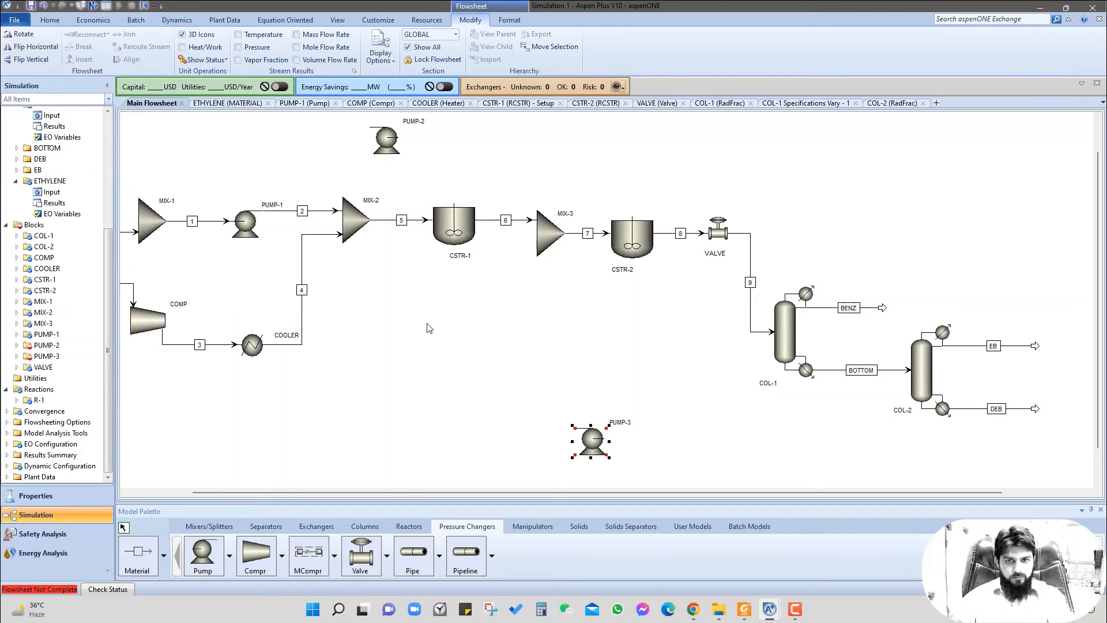
{"action": "left_click", "coordinate": [846, 353]}
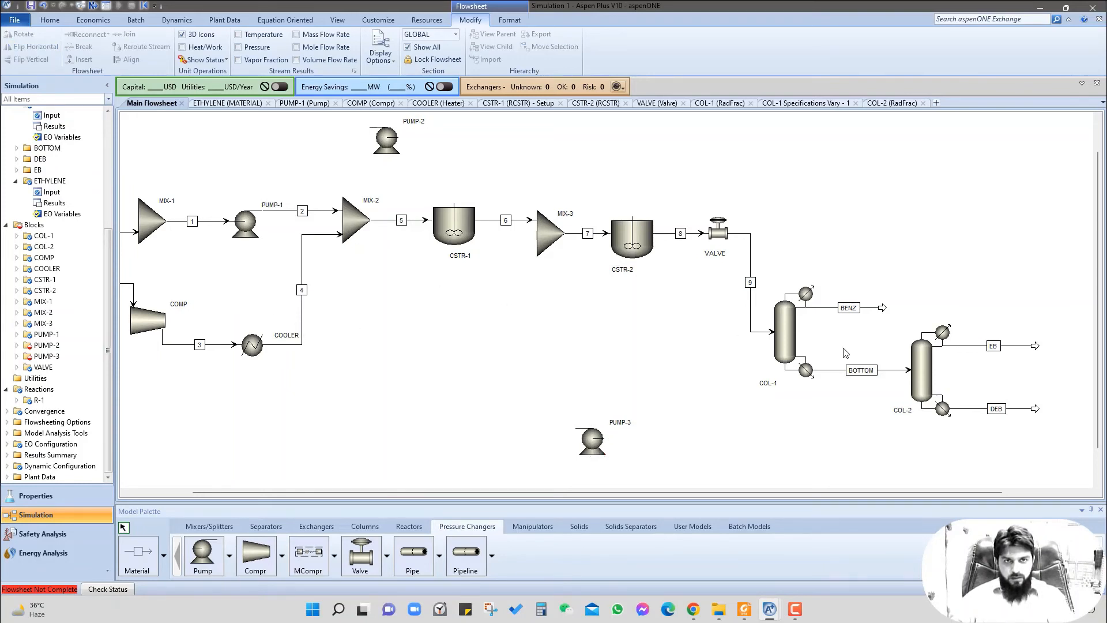
Step: Reconnect the destination of COL-1's BENZ stream to the feed port of PUMP-2
{"action": "left_click", "coordinate": [874, 310]}
{"action": "right_click", "coordinate": [873, 310]}
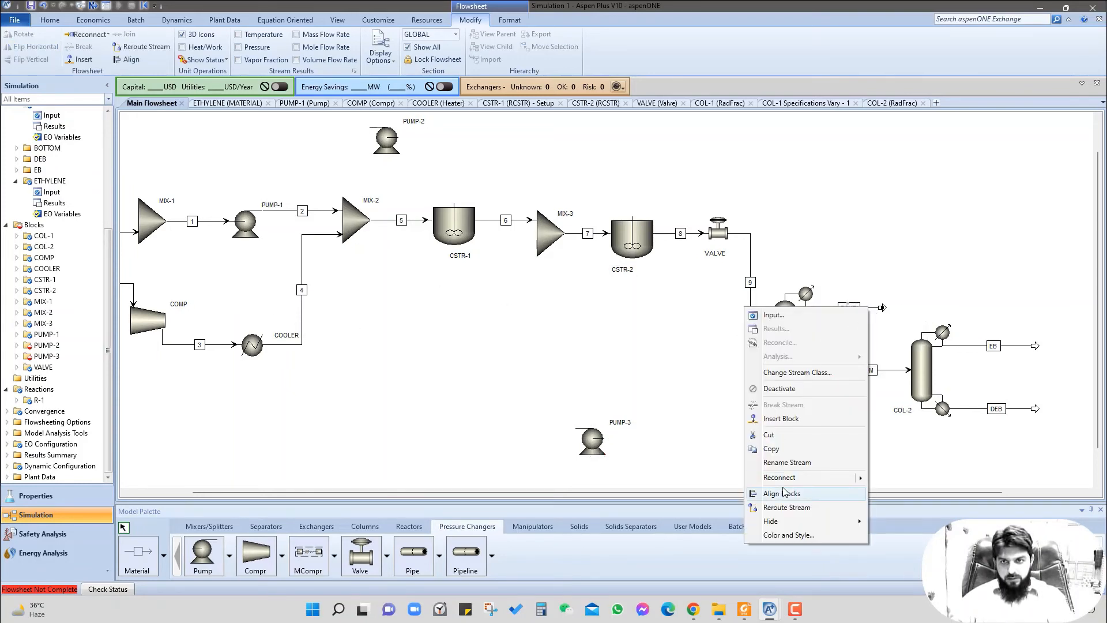
{"action": "mouse_move", "coordinate": [796, 484]}
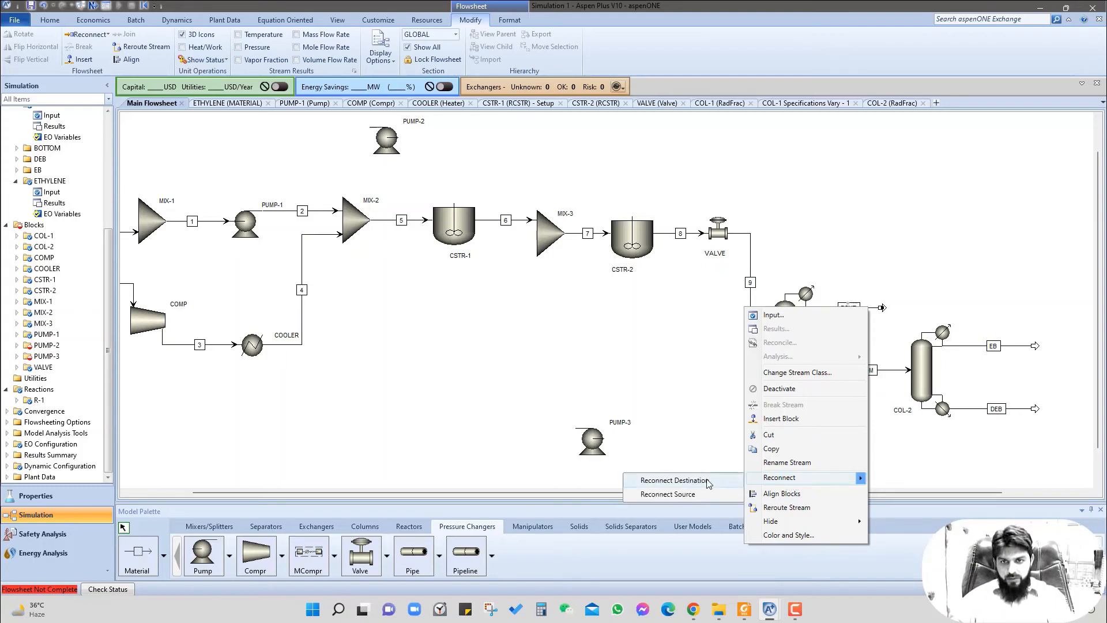
{"action": "left_click", "coordinate": [674, 480]}
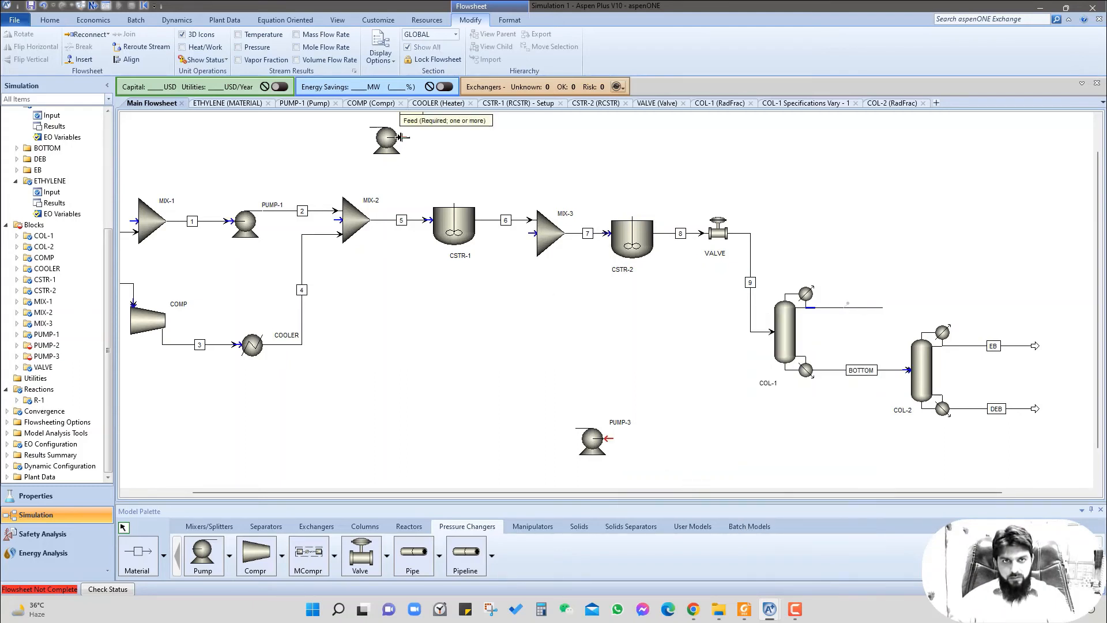
{"action": "left_click", "coordinate": [438, 187]}
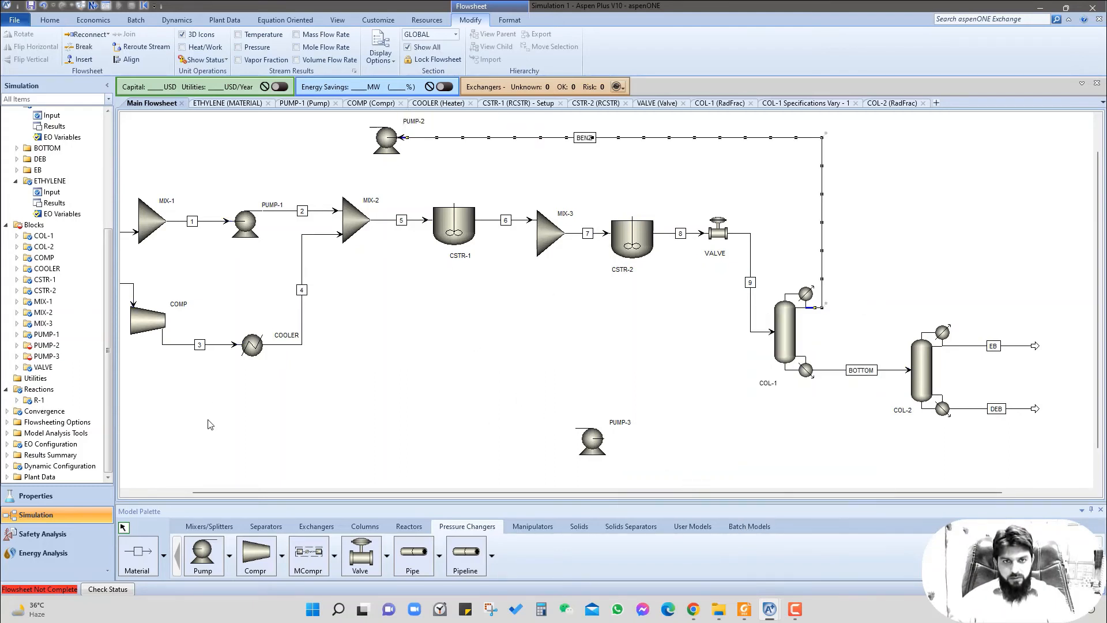
{"action": "left_click_drag", "start_coordinate": [282, 493], "coordinate": [218, 493]}
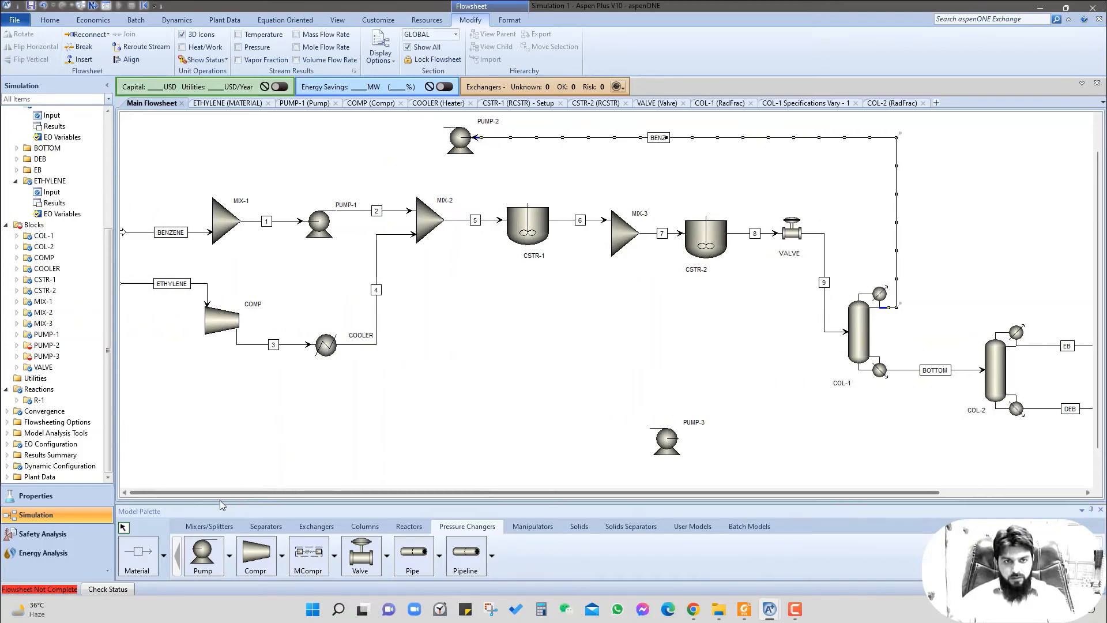
Step: Connect PUMP-2's outlet to a feed port of MIX-1 with a material stream named BENZ-REC, then end stream insertion
{"action": "left_click", "coordinate": [155, 554]}
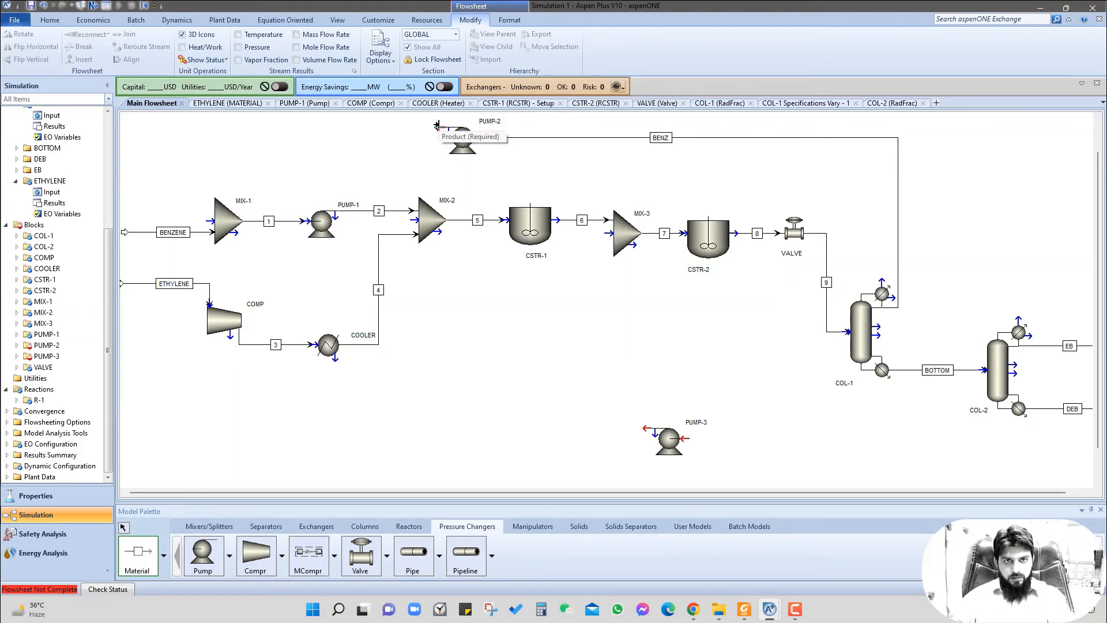
{"action": "left_click", "coordinate": [438, 124]}
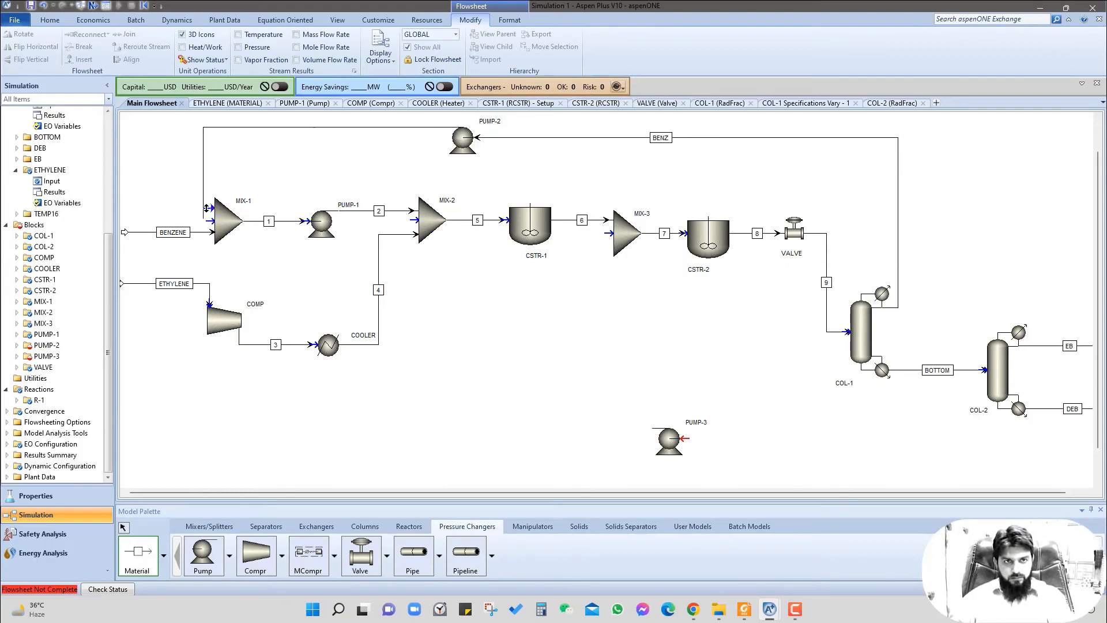
{"action": "left_click", "coordinate": [206, 207]}
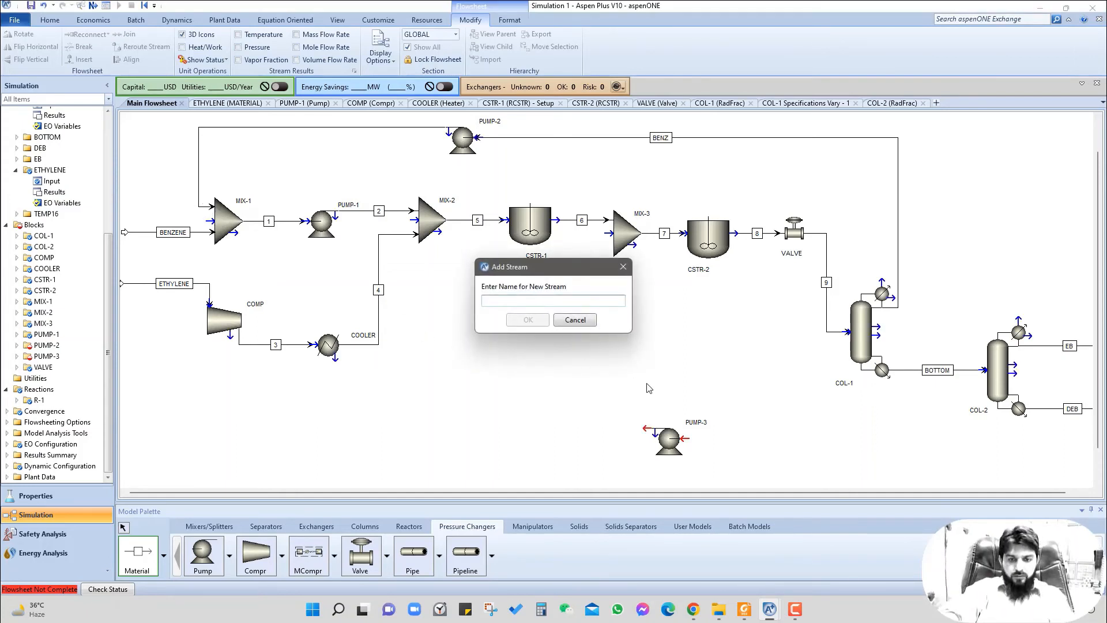
{"action": "type", "text": "BENZ-REC"}
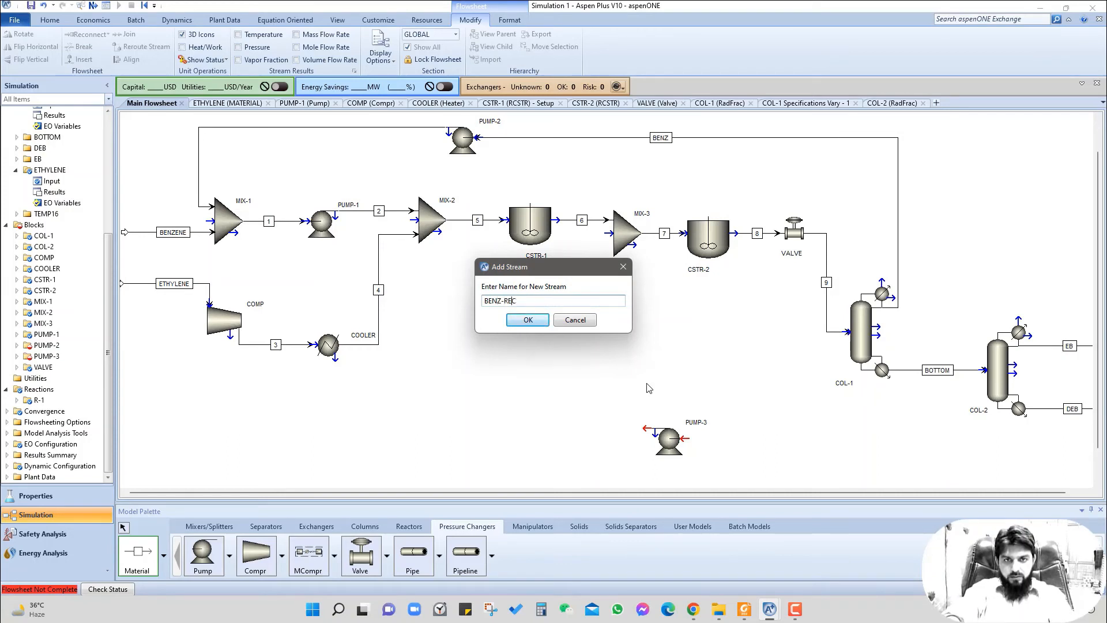
{"action": "key", "text": "Return"}
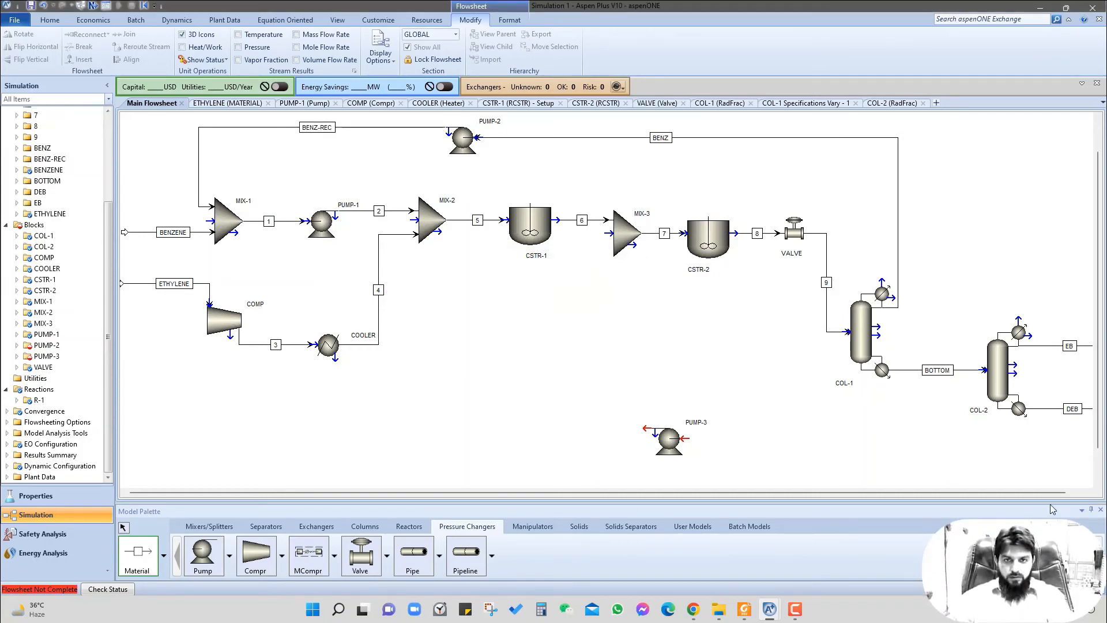
{"action": "left_click", "coordinate": [126, 530]}
Step: Reconnect the destination of COL-2's DEB stream to the feed port of PUMP-3
{"action": "left_click_drag", "start_coordinate": [342, 493], "coordinate": [395, 493]}
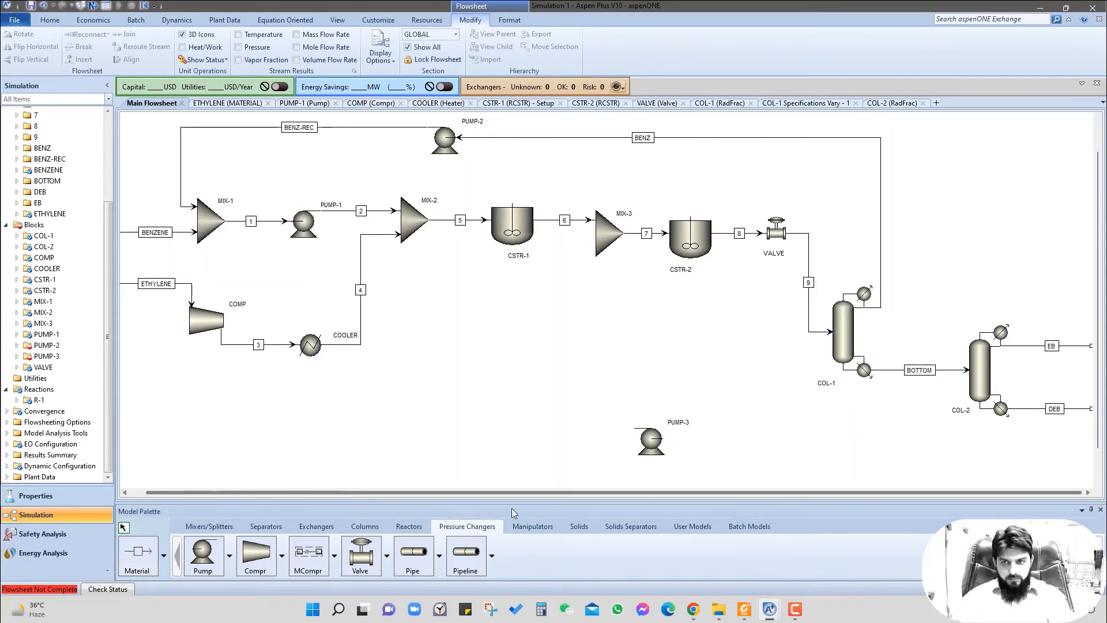
{"action": "left_click", "coordinate": [1087, 410]}
{"action": "right_click", "coordinate": [1087, 410]}
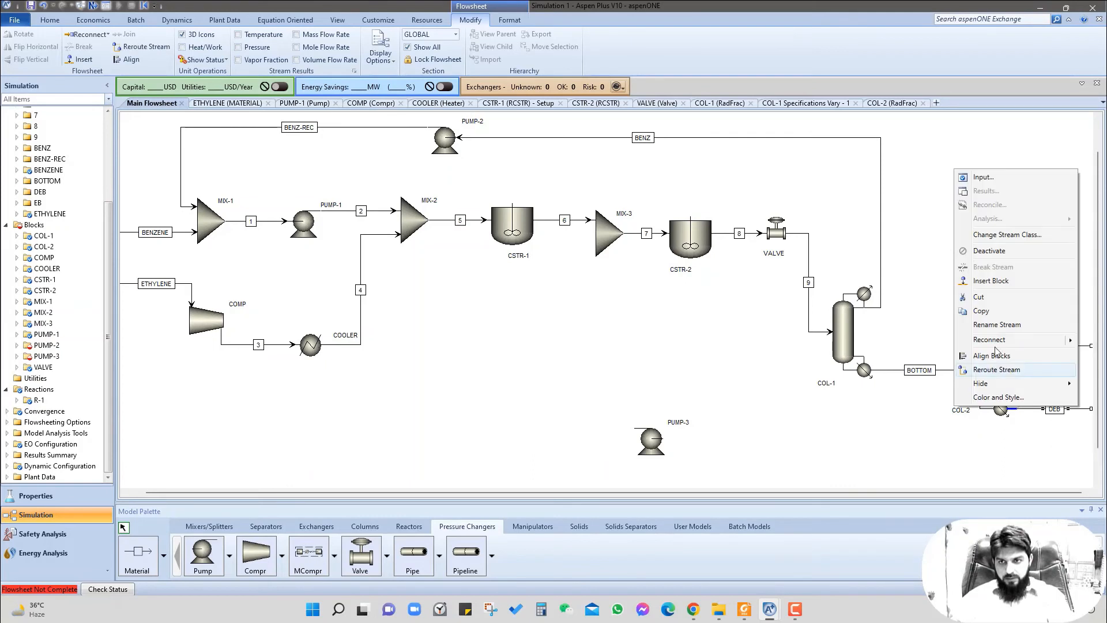
{"action": "mouse_move", "coordinate": [992, 339]}
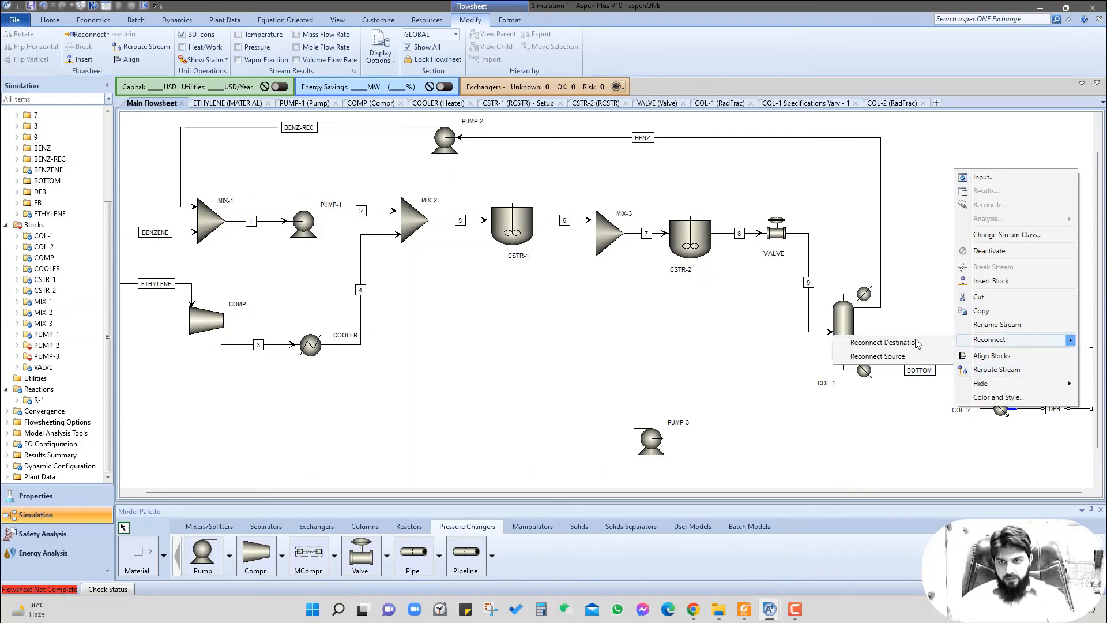
{"action": "left_click", "coordinate": [877, 343]}
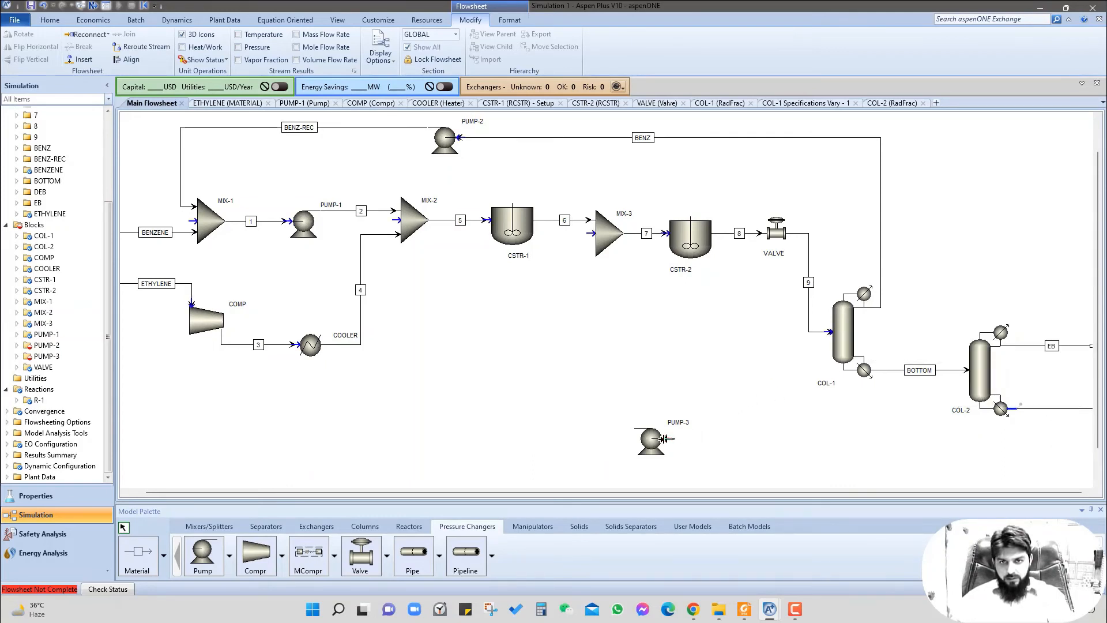
{"action": "left_click", "coordinate": [665, 438]}
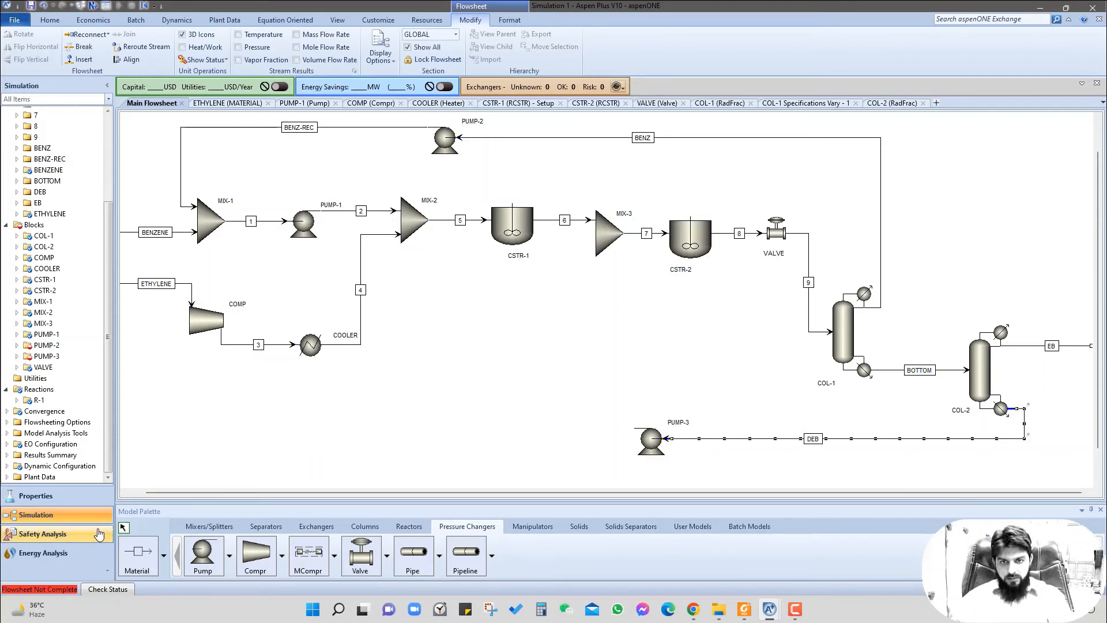
Step: Connect PUMP-3's outlet to a feed port of MIX-3 with a material stream named DEB-REC, then end stream insertion
{"action": "left_click", "coordinate": [138, 554]}
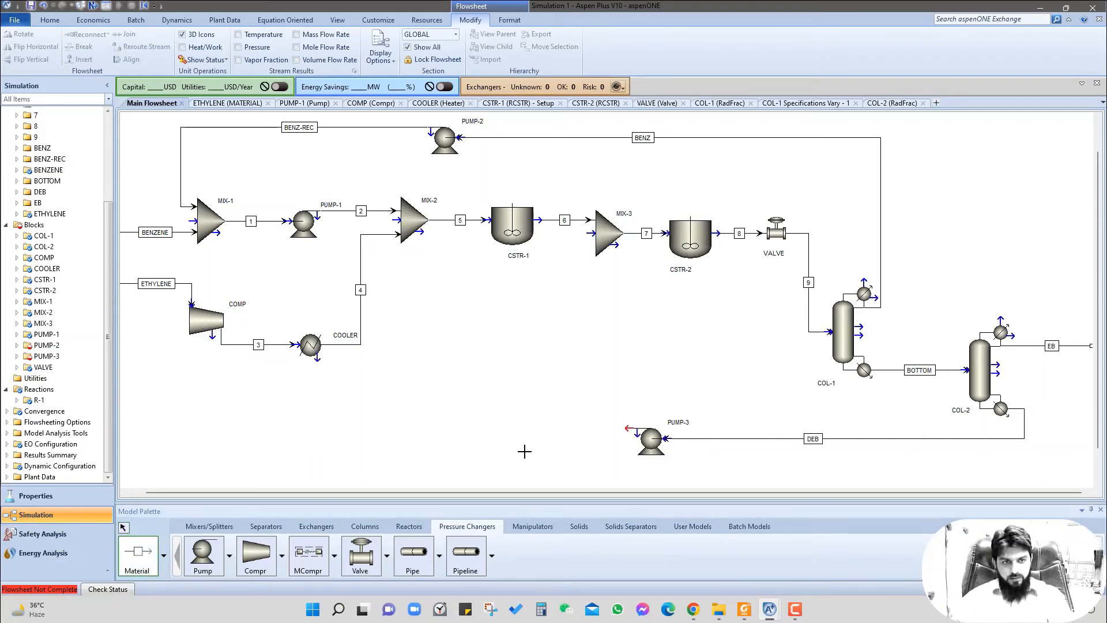
{"action": "left_click", "coordinate": [626, 428]}
{"action": "left_click", "coordinate": [372, 295]}
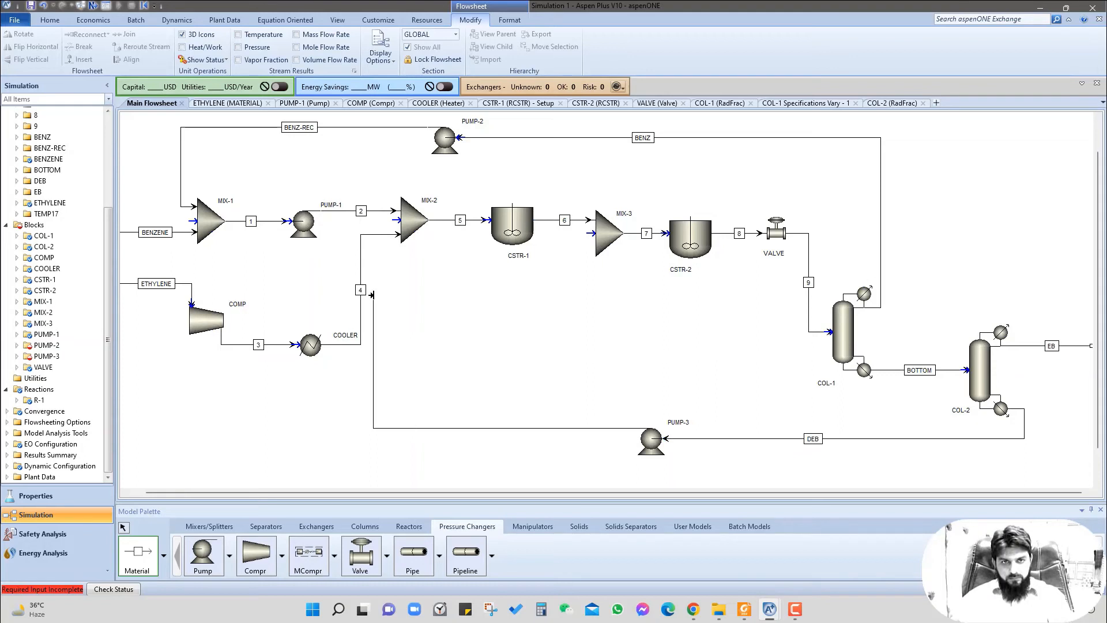
{"action": "left_click_drag", "start_coordinate": [373, 295], "coordinate": [586, 245]}
{"action": "left_click", "coordinate": [587, 246]}
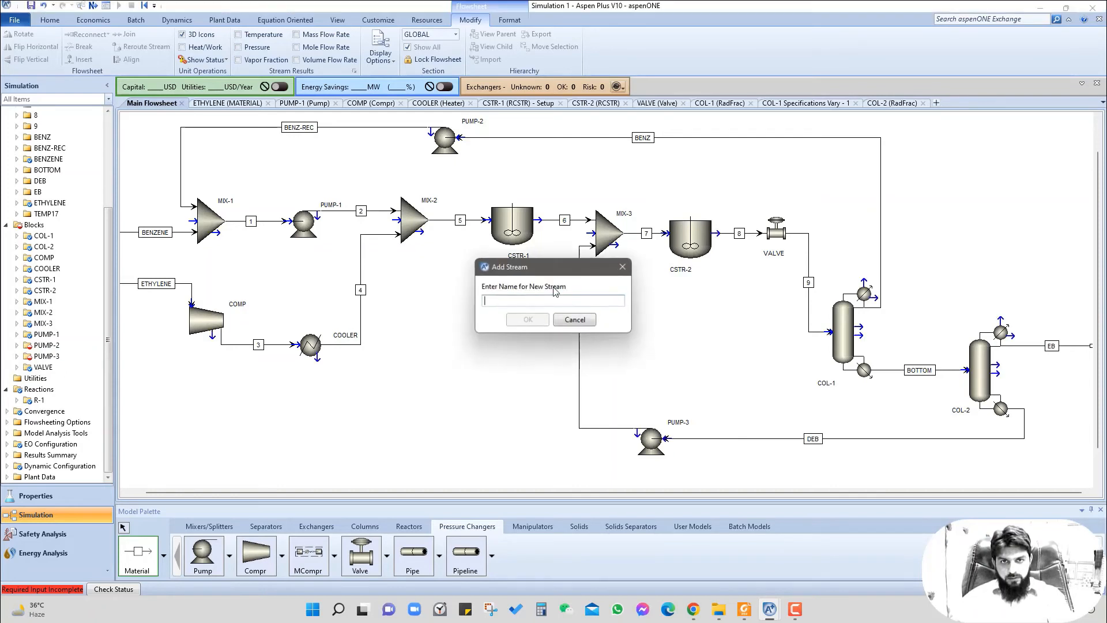
{"action": "type", "text": "DEB"}
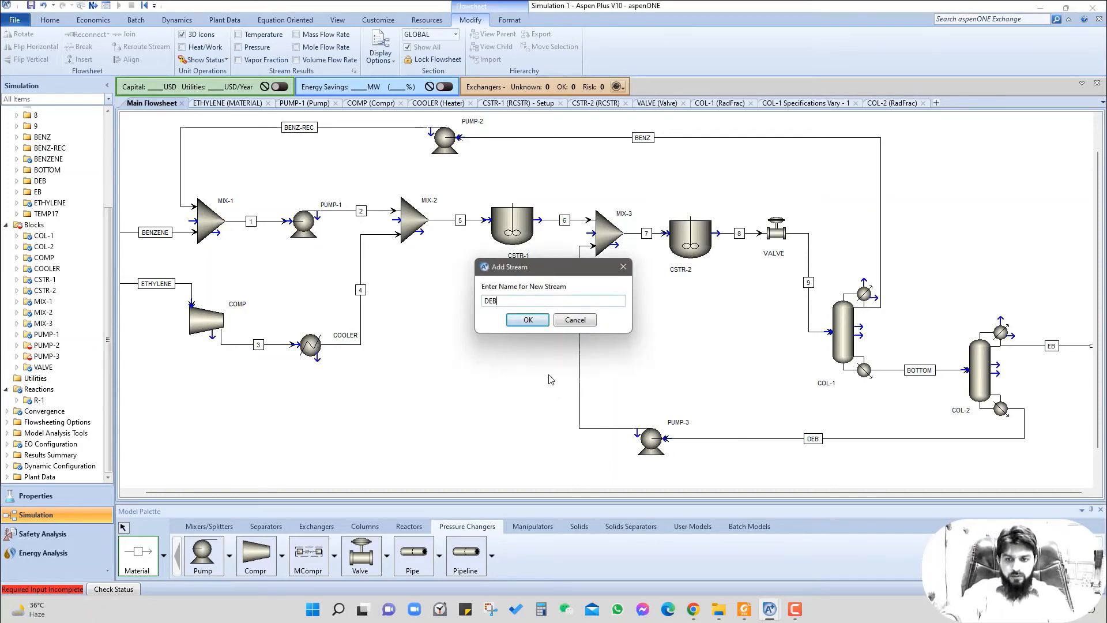
{"action": "type", "text": "-REC"}
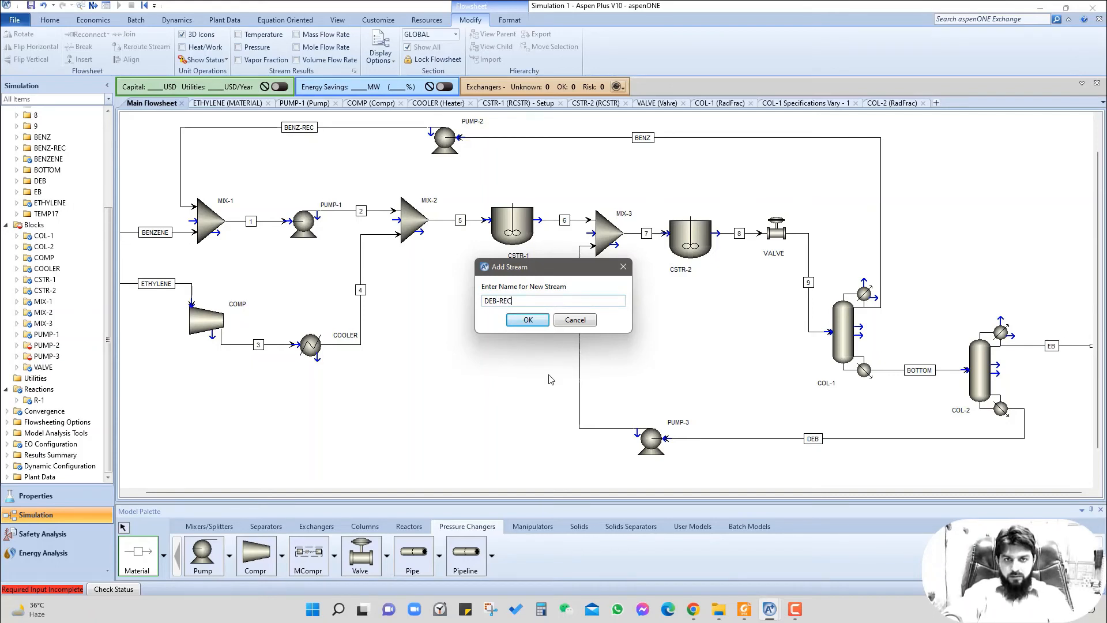
{"action": "key", "text": "Return"}
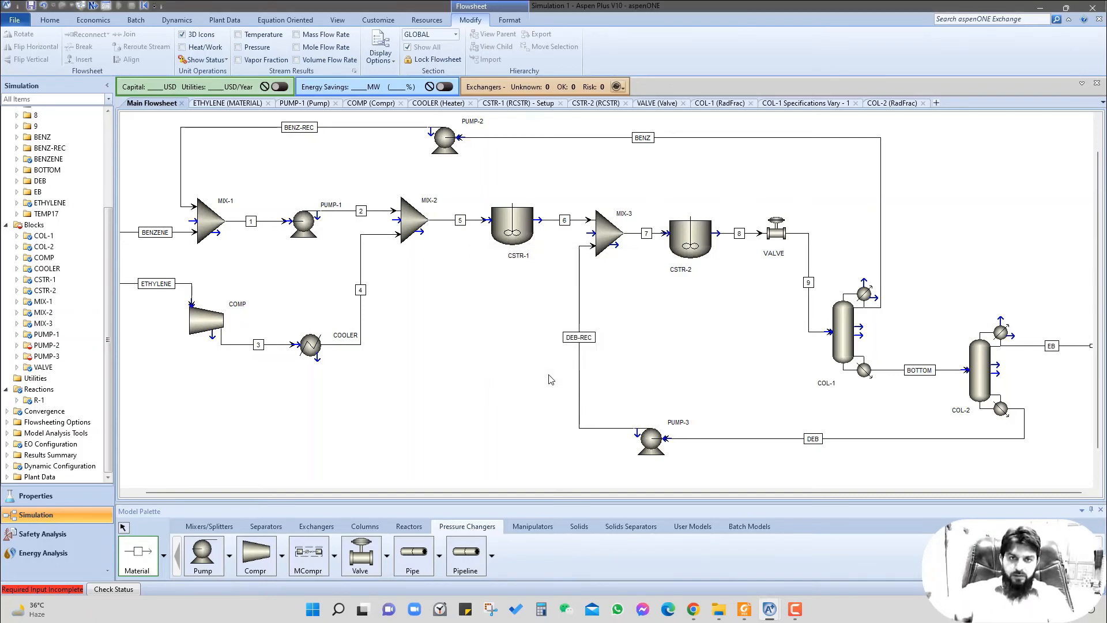
{"action": "left_click", "coordinate": [124, 528]}
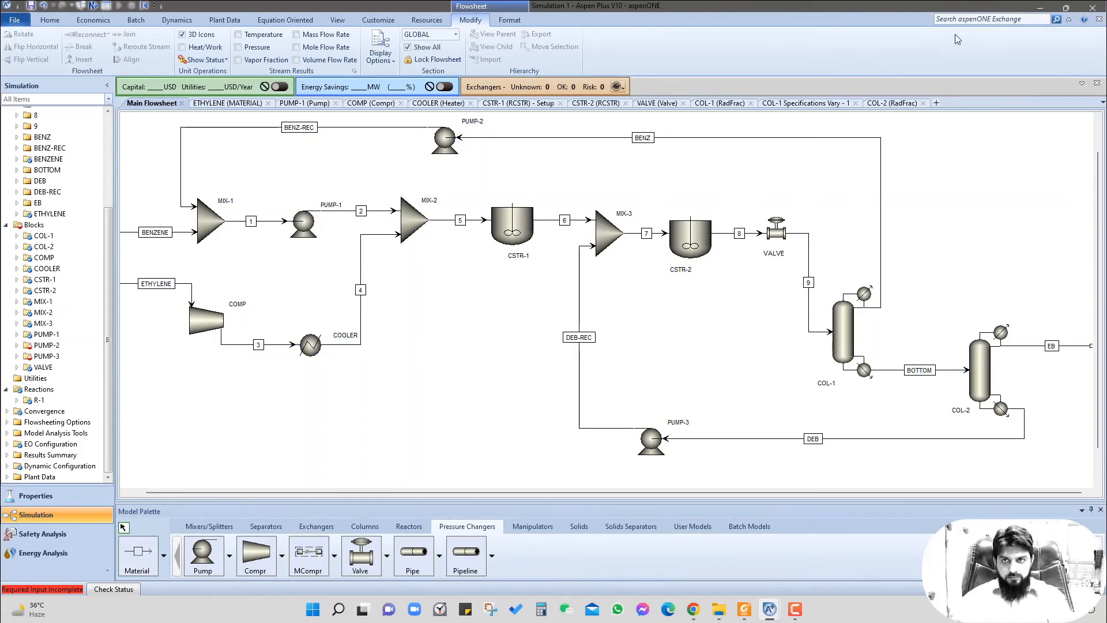
Step: Specify PUMP-3's outlet with a discharge pressure of 1915 kPa
{"action": "left_click", "coordinate": [652, 450]}
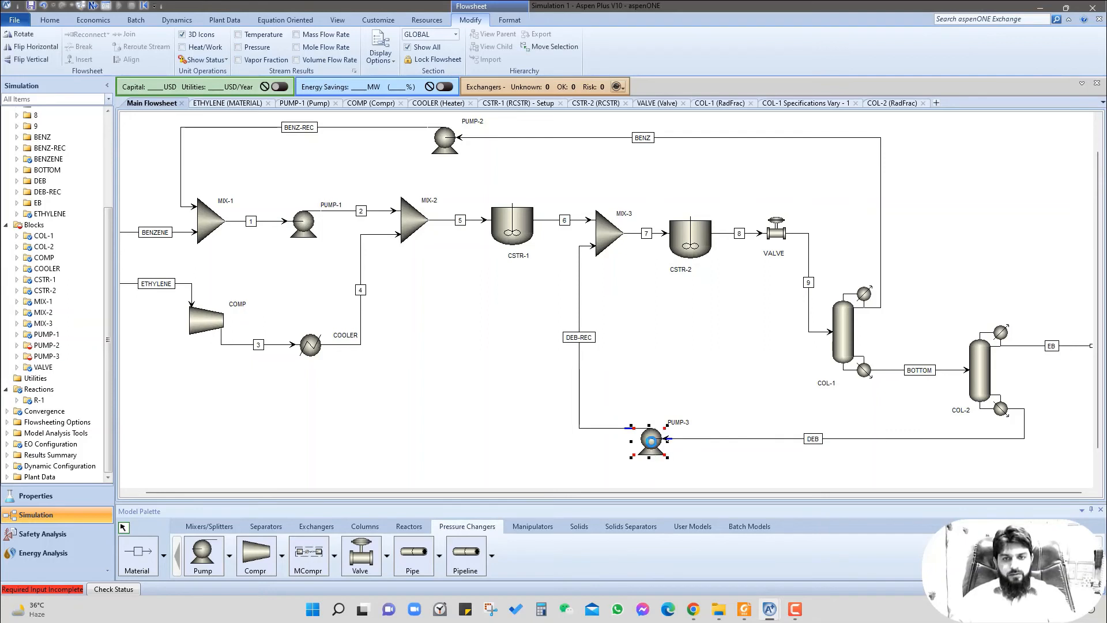
{"action": "double_click", "coordinate": [651, 440]}
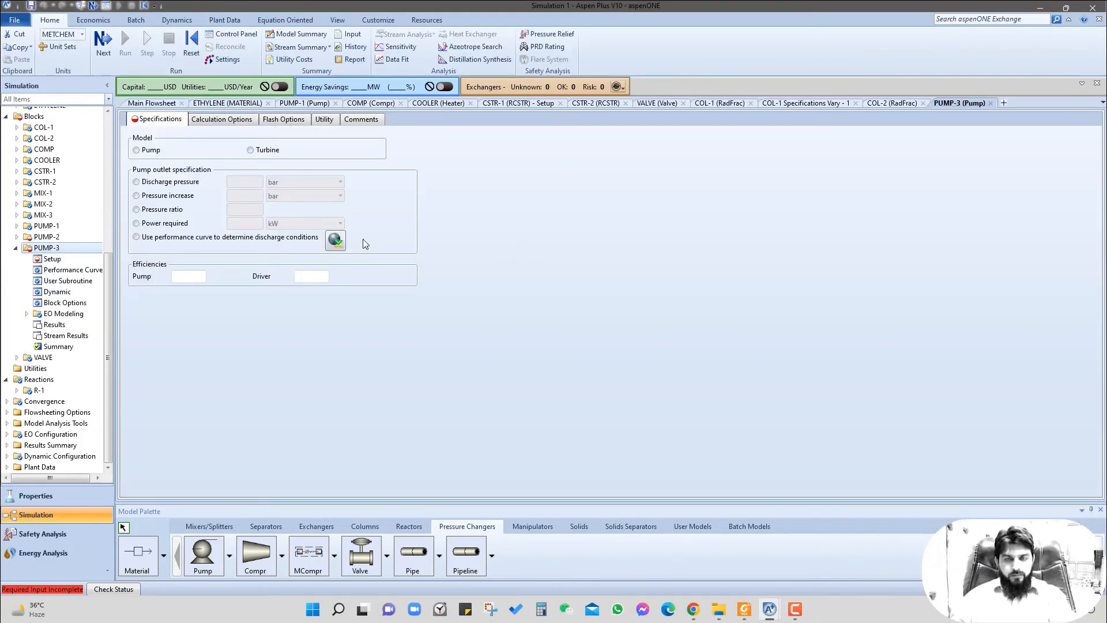
{"action": "left_click", "coordinate": [138, 183]}
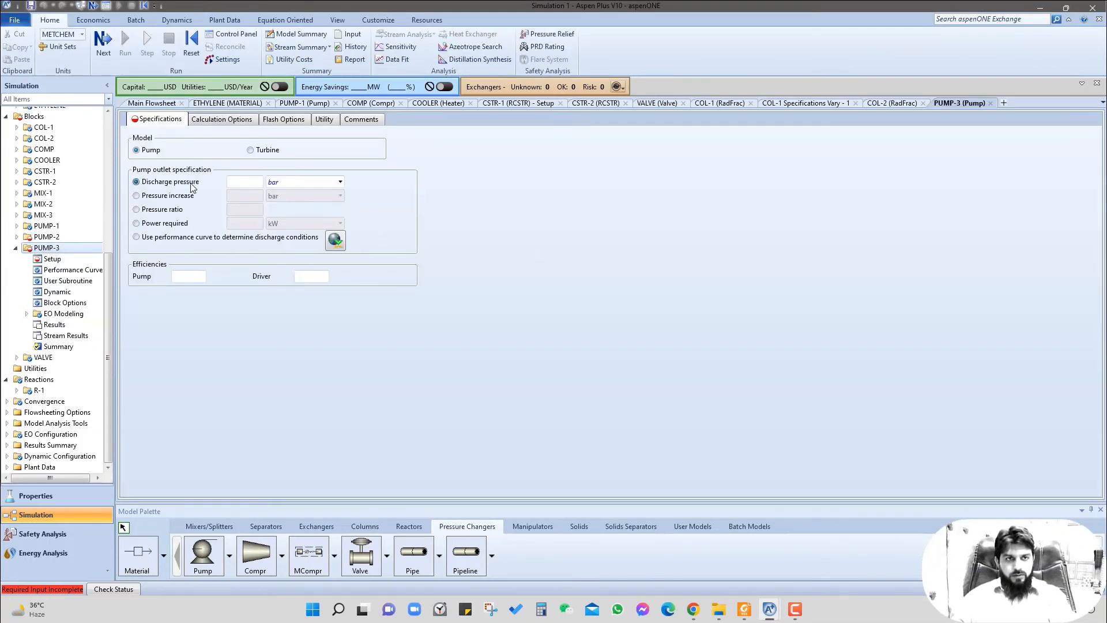
{"action": "left_click", "coordinate": [243, 184]}
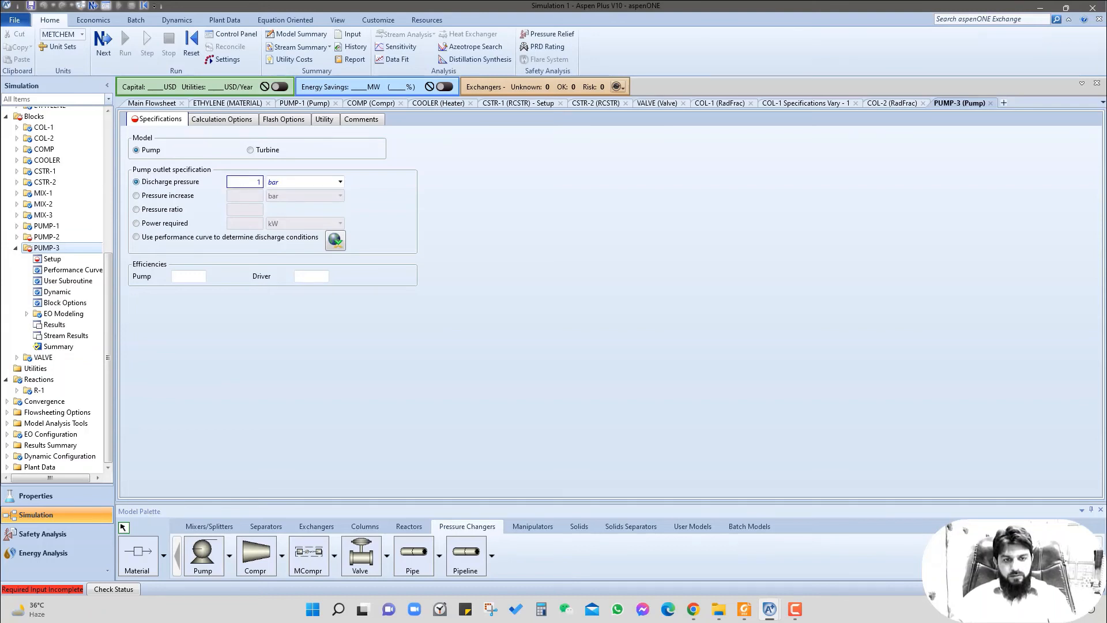
{"action": "type", "text": "1915"}
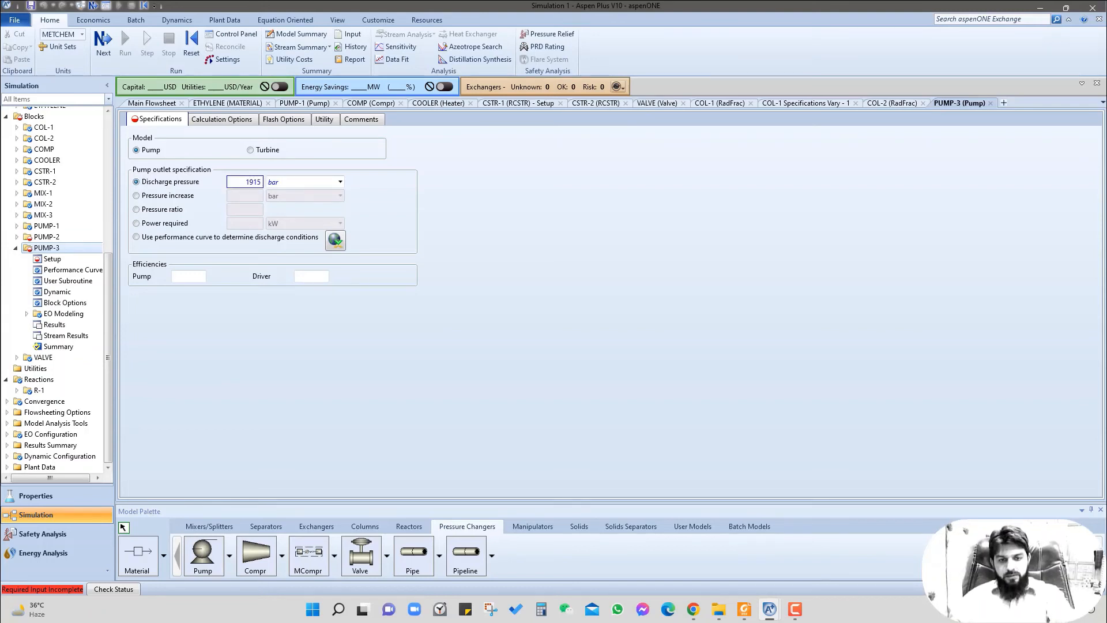
{"action": "left_click", "coordinate": [340, 182]}
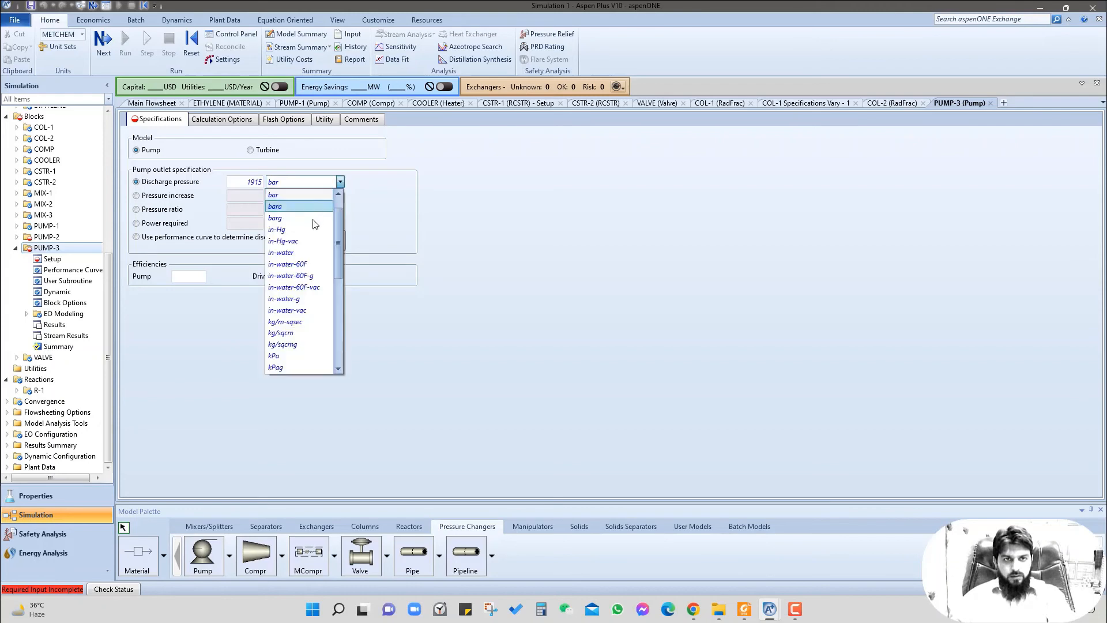
{"action": "left_click", "coordinate": [283, 356]}
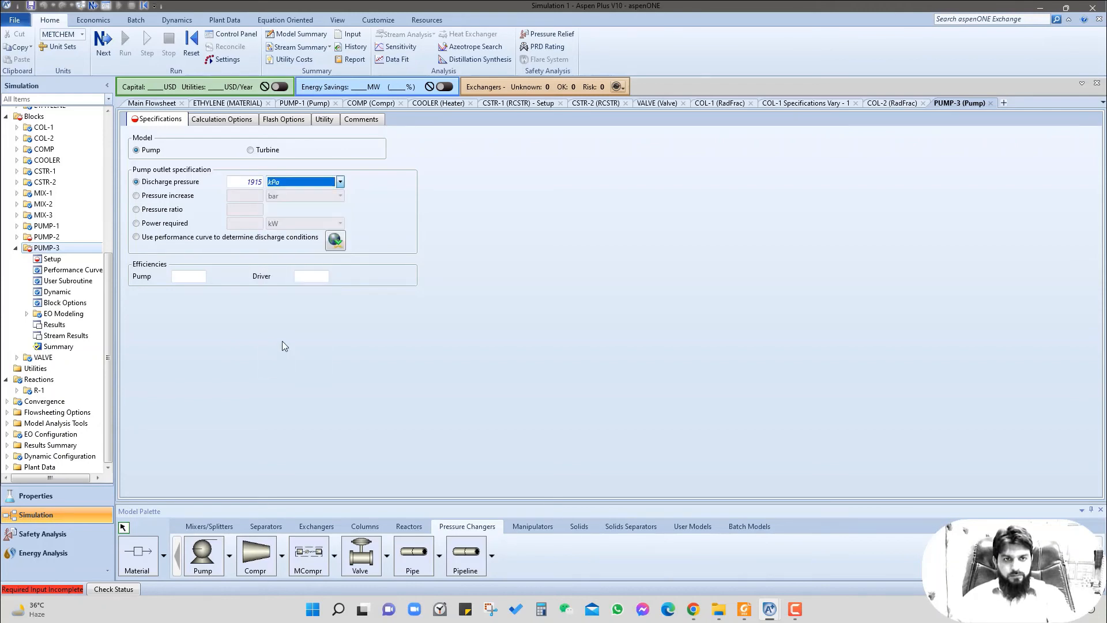
Step: Return to the main flowsheet, open PUMP-2 and specify its discharge pressure as 101.3 kPa
{"action": "left_click", "coordinate": [151, 103]}
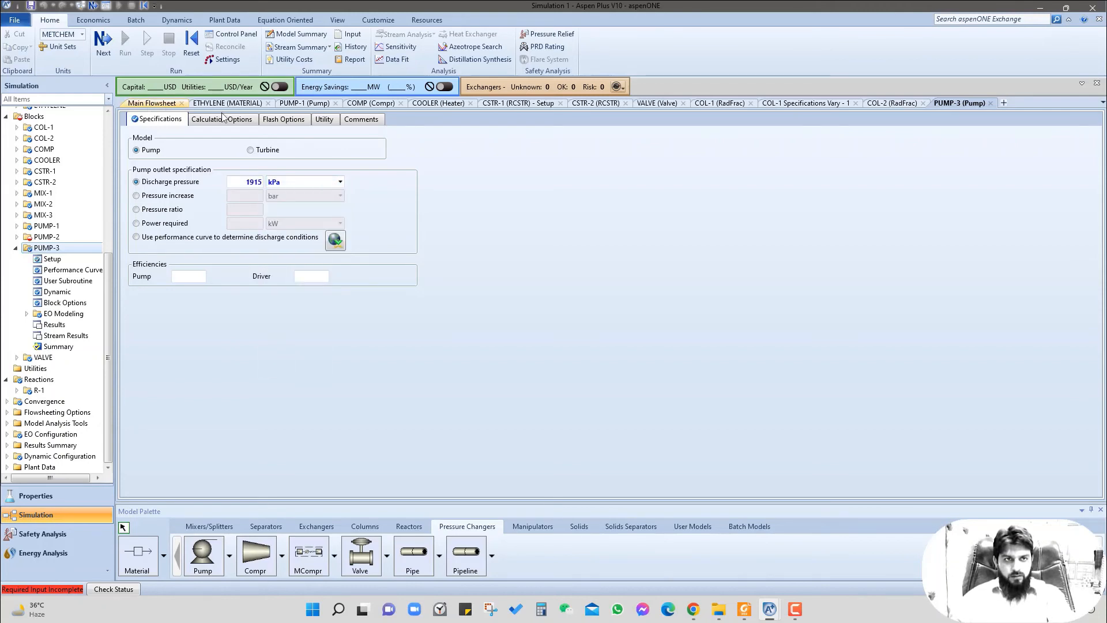
{"action": "left_click", "coordinate": [444, 155]}
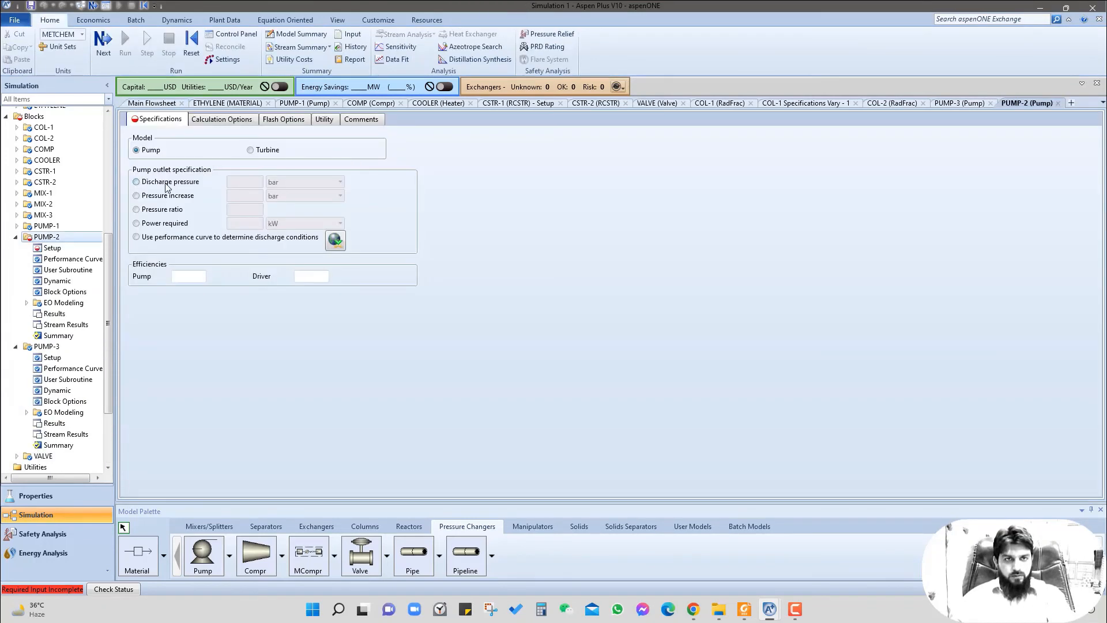
{"action": "left_click", "coordinate": [198, 184]}
{"action": "left_click", "coordinate": [243, 185]}
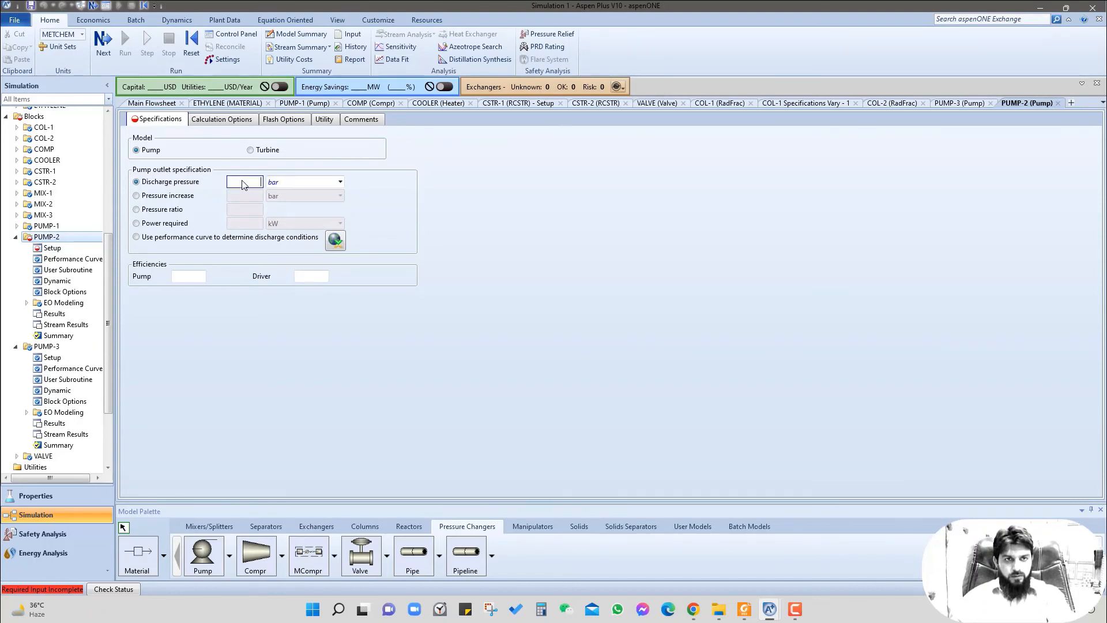
{"action": "type", "text": "101"}
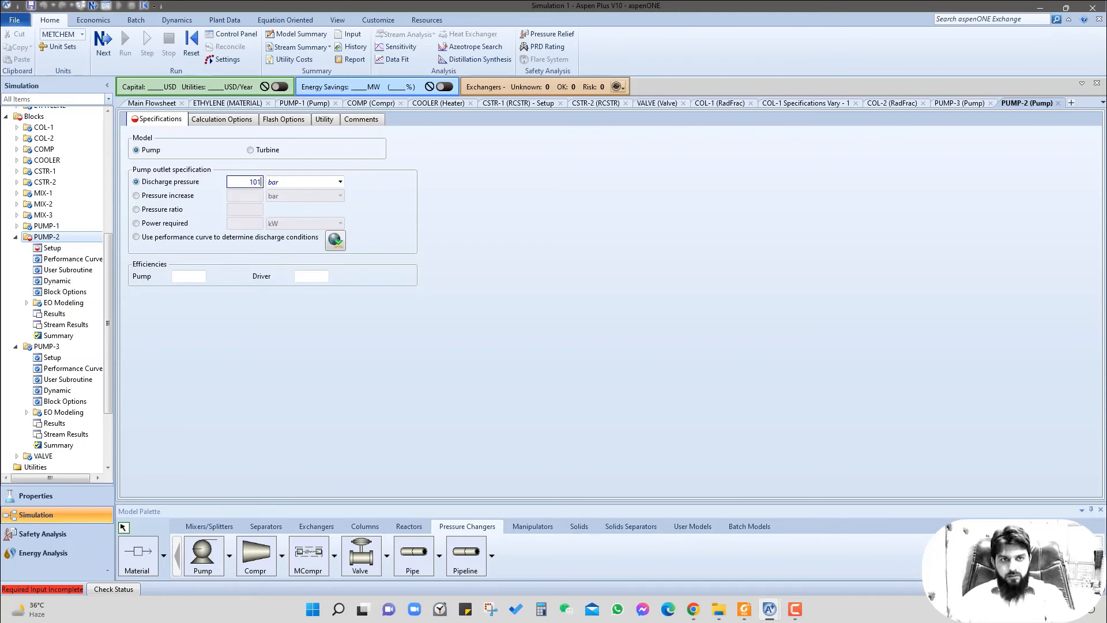
{"action": "type", "text": ".3"}
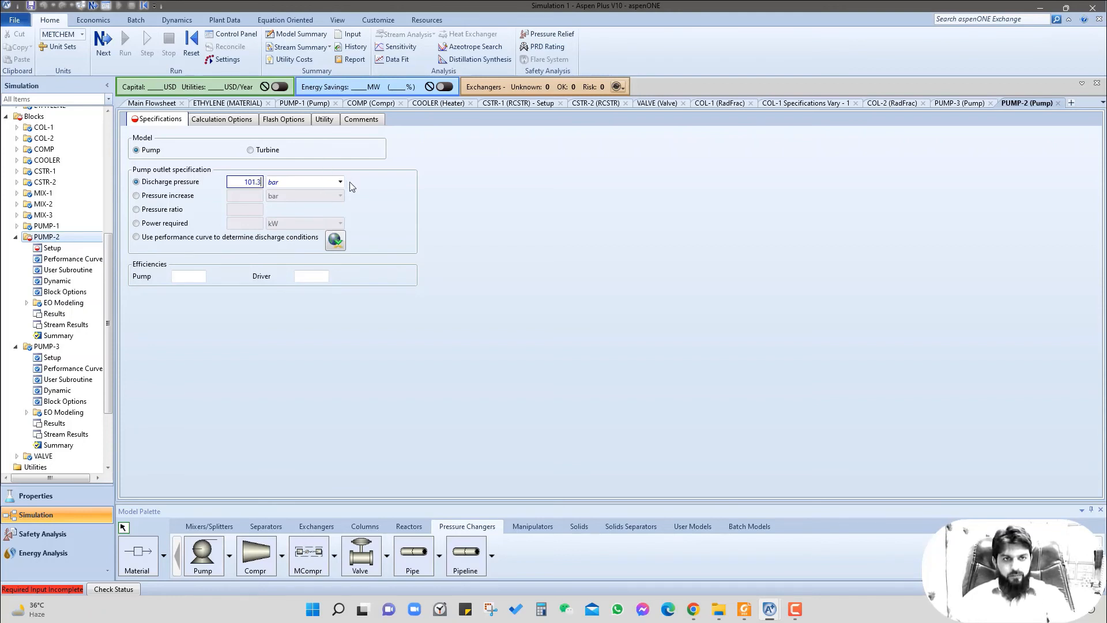
{"action": "left_click", "coordinate": [340, 182]}
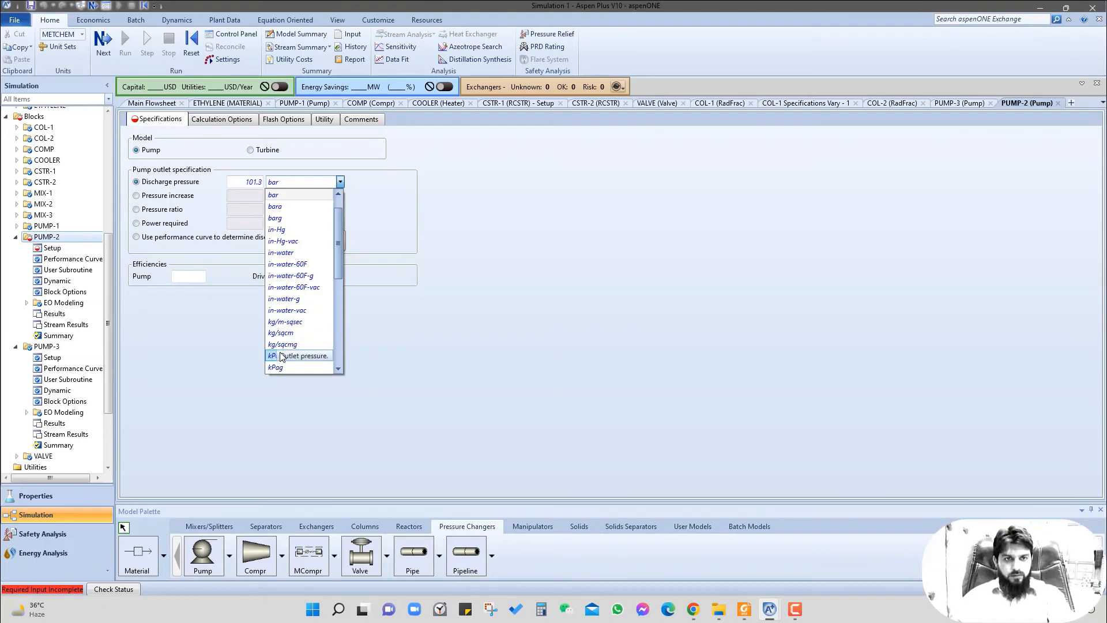
{"action": "left_click", "coordinate": [283, 356]}
{"action": "left_click", "coordinate": [494, 230]}
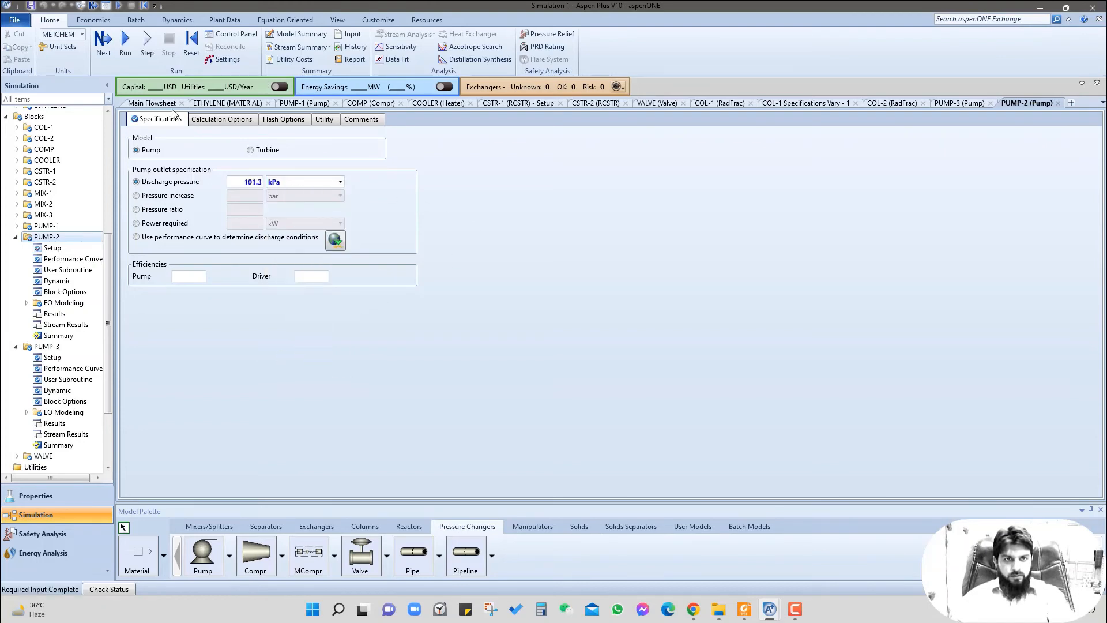
Step: Return to the main flowsheet, open COL-2 and replace its distillate rate specification with a molar bottoms rate of 282.2 kmol/hr
{"action": "left_click", "coordinate": [153, 104]}
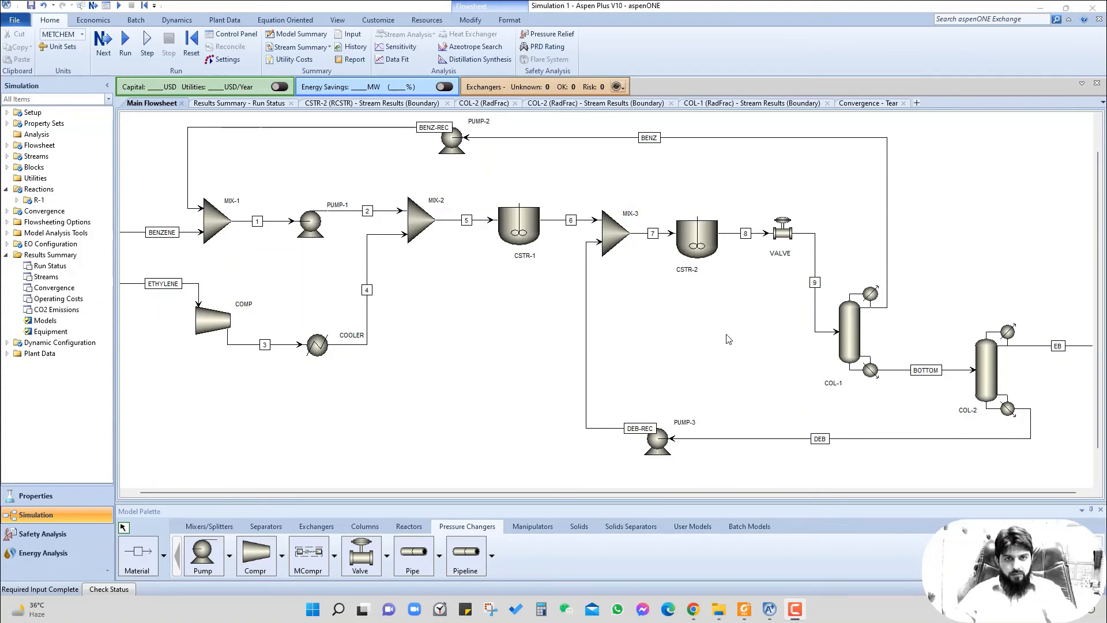
{"action": "left_click", "coordinate": [739, 350]}
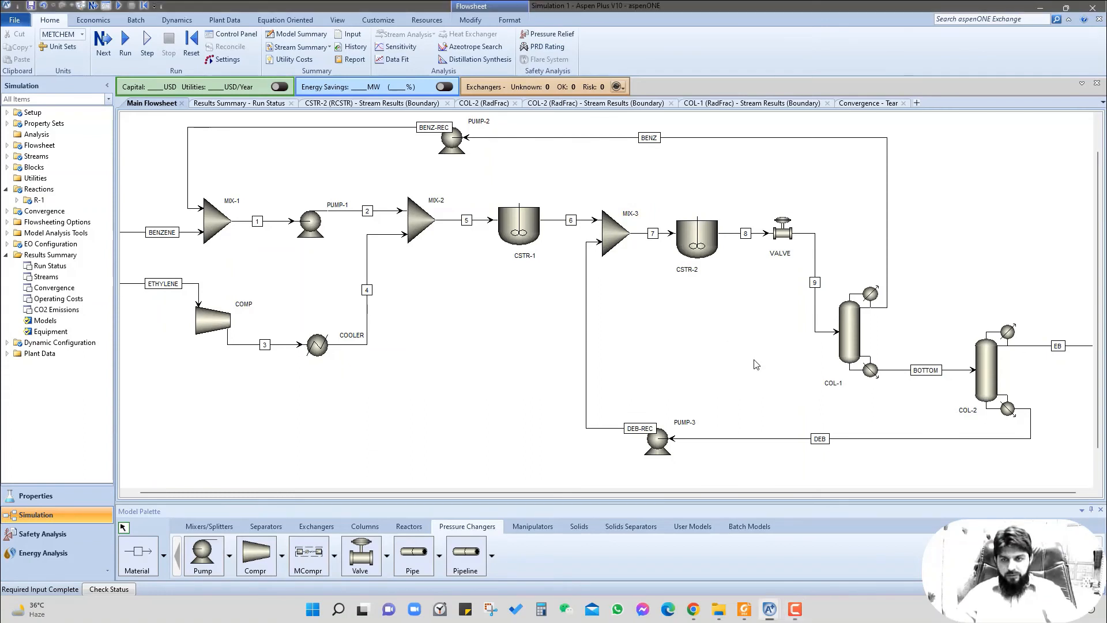
{"action": "double_click", "coordinate": [988, 377]}
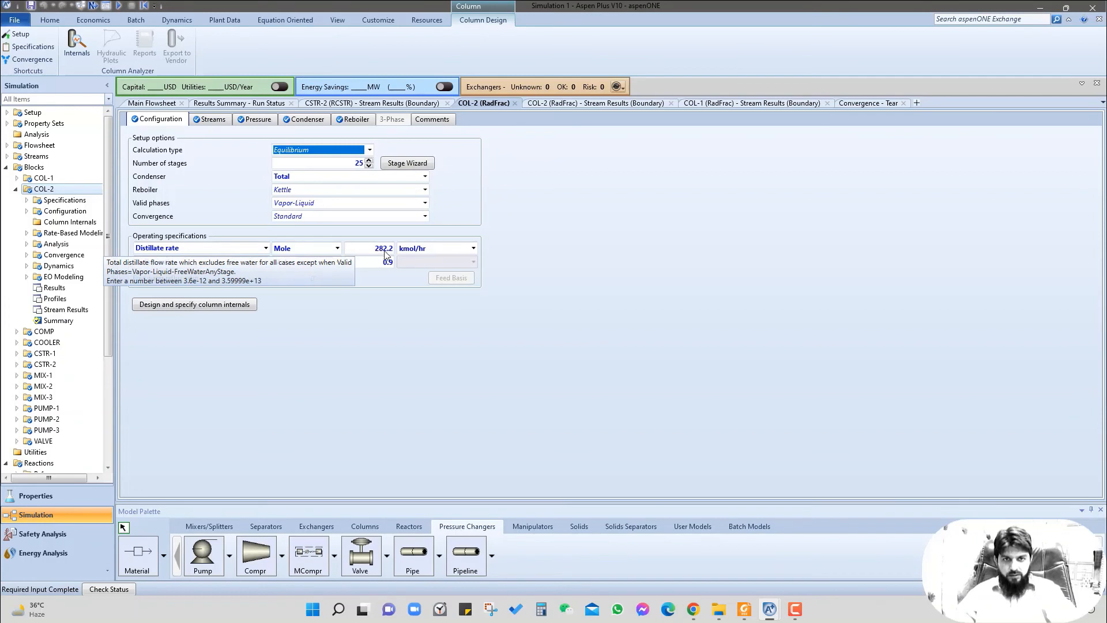
{"action": "left_click", "coordinate": [266, 249]}
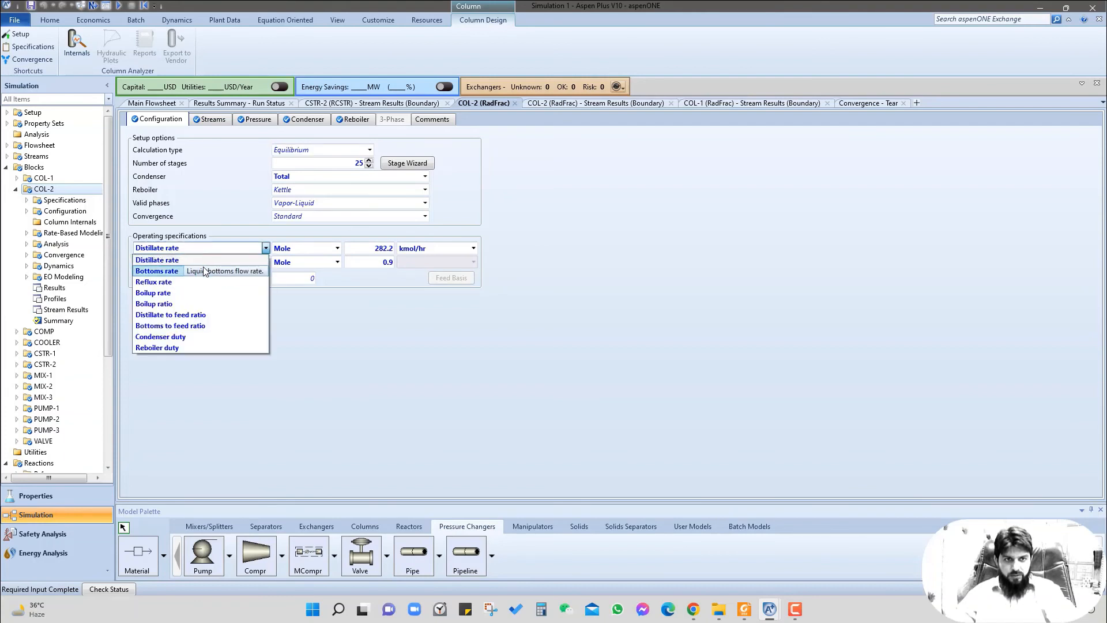
{"action": "left_click", "coordinate": [204, 271]}
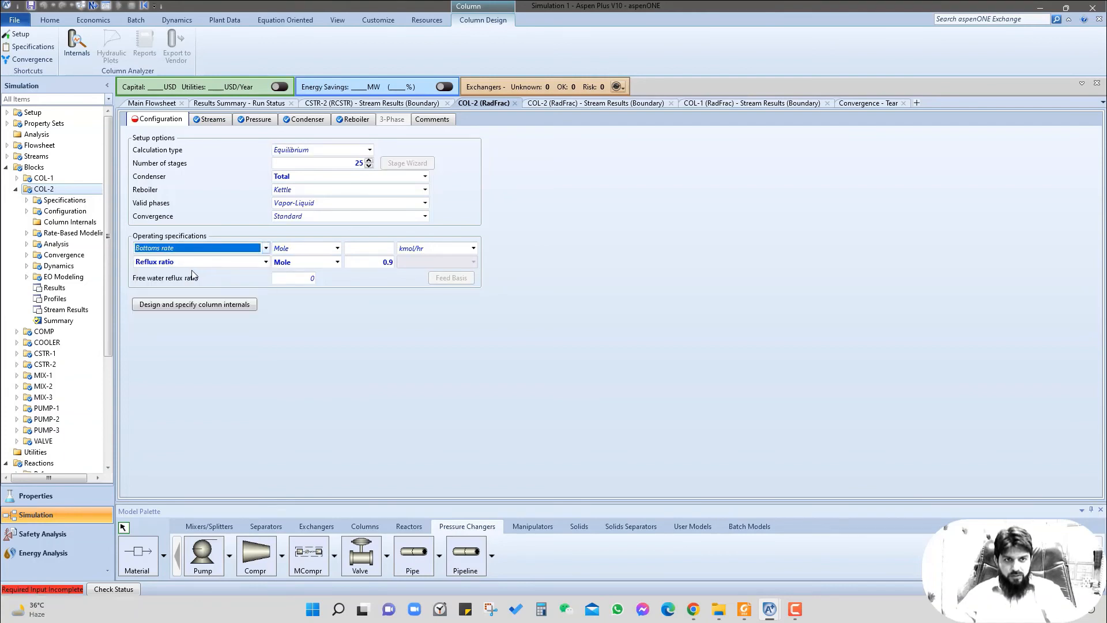
{"action": "left_click", "coordinate": [364, 250]}
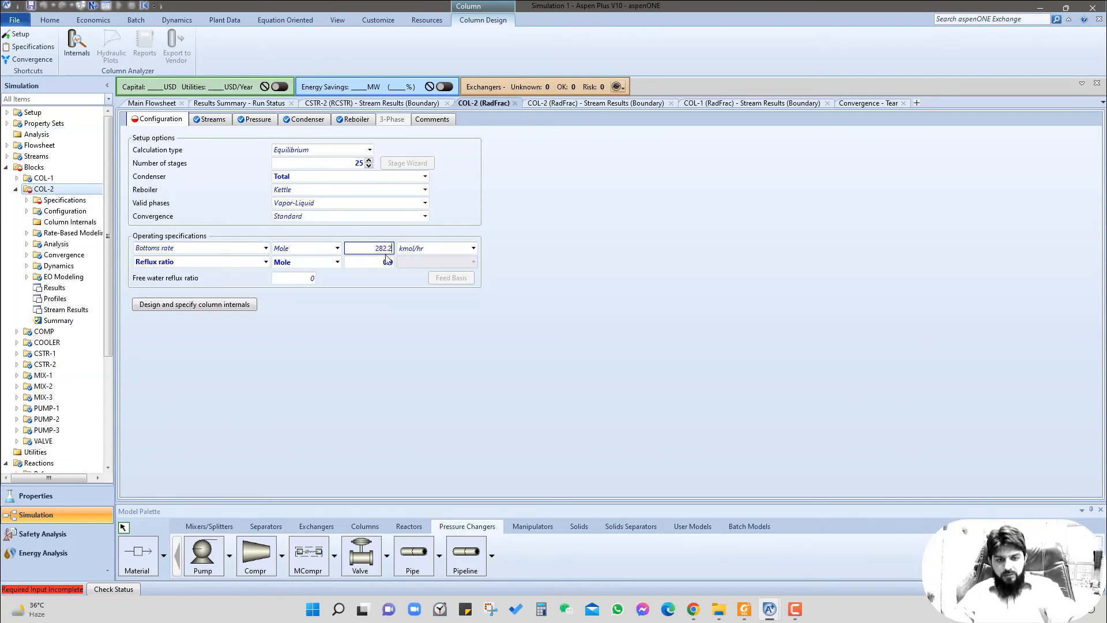
{"action": "key", "text": "Return"}
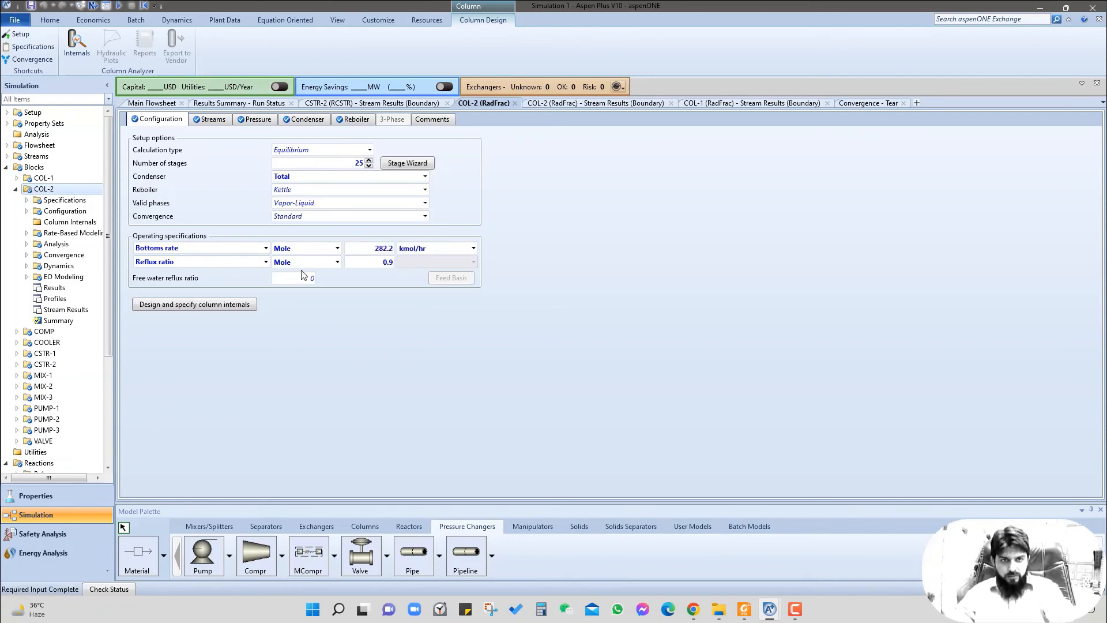
Step: Return to the main flowsheet and close all other open forms
{"action": "left_click", "coordinate": [157, 106]}
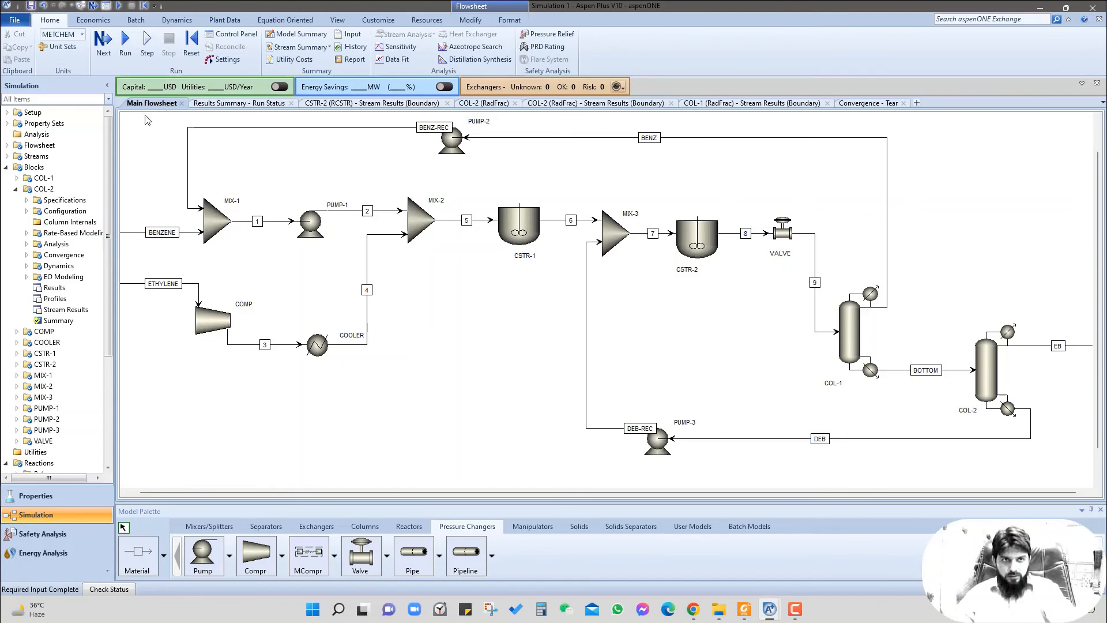
{"action": "right_click", "coordinate": [166, 102]}
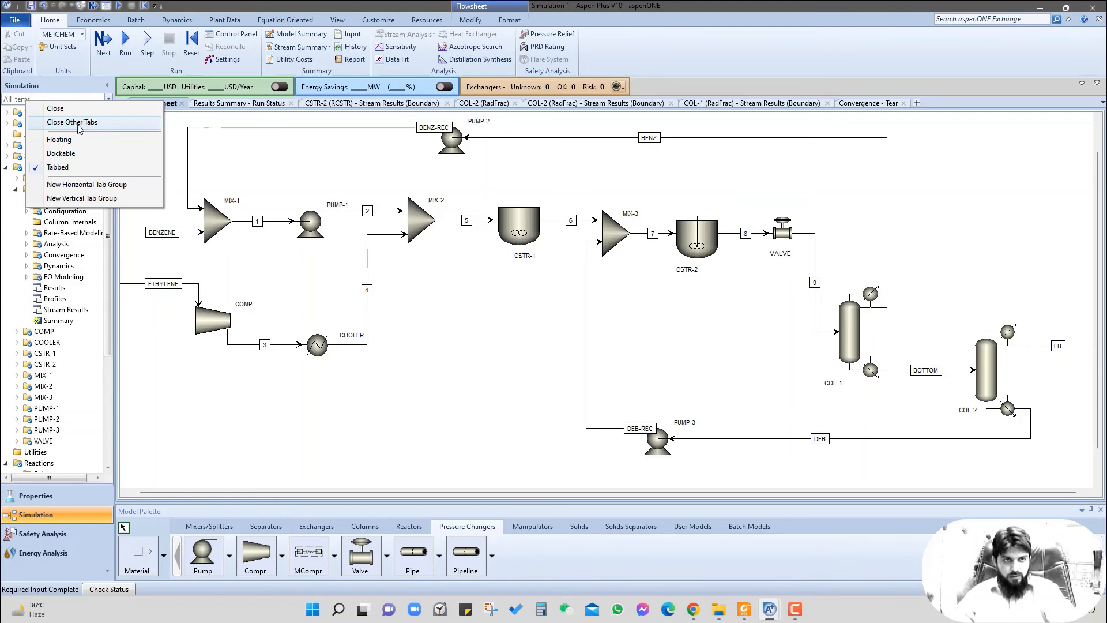
{"action": "left_click", "coordinate": [93, 127]}
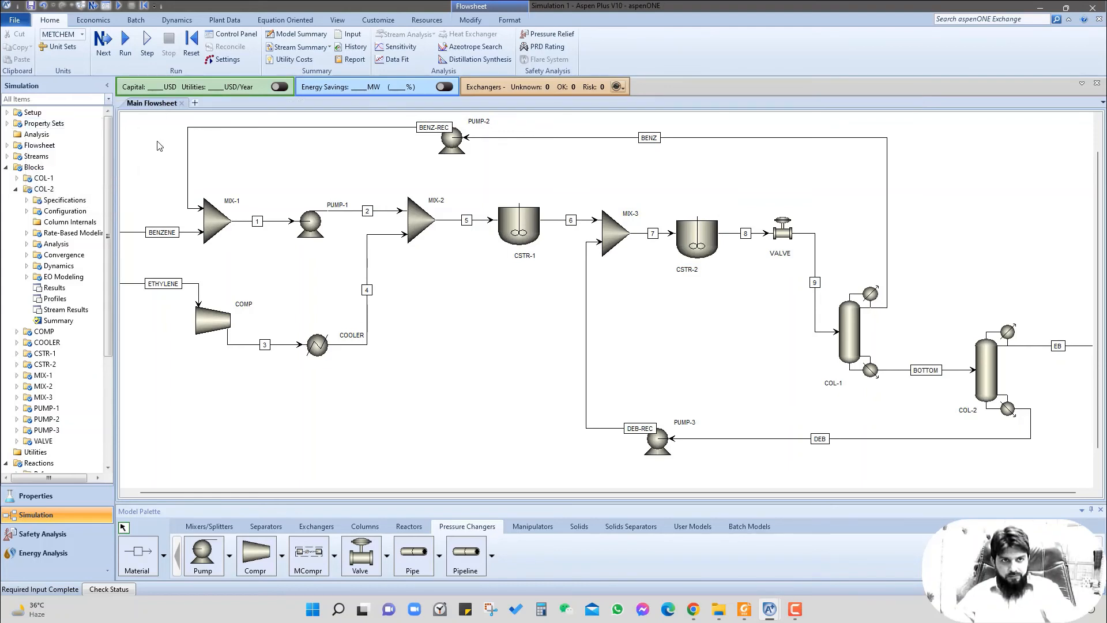
Step: Set the maximum iterations in COL-1's basic convergence settings to 200
{"action": "left_click", "coordinate": [16, 179]}
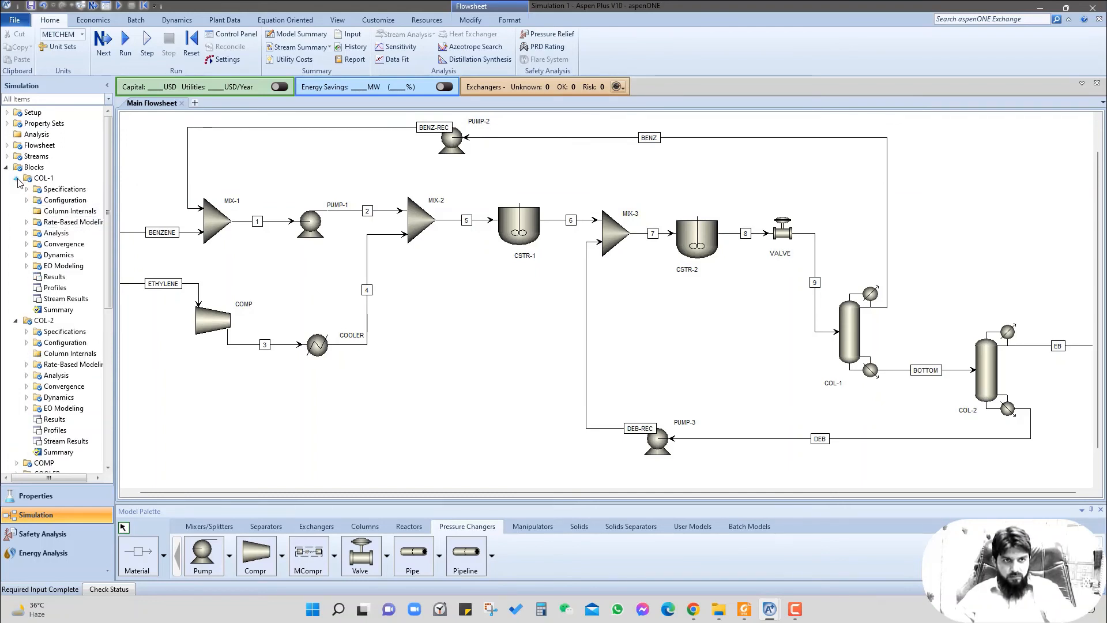
{"action": "left_click", "coordinate": [26, 244]}
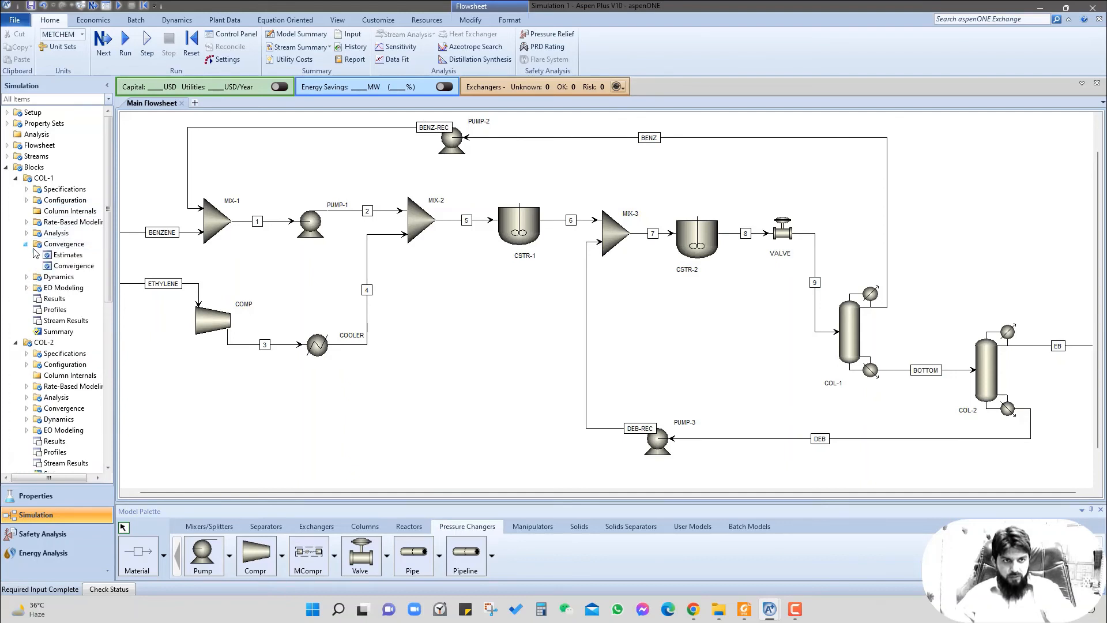
{"action": "double_click", "coordinate": [63, 266]}
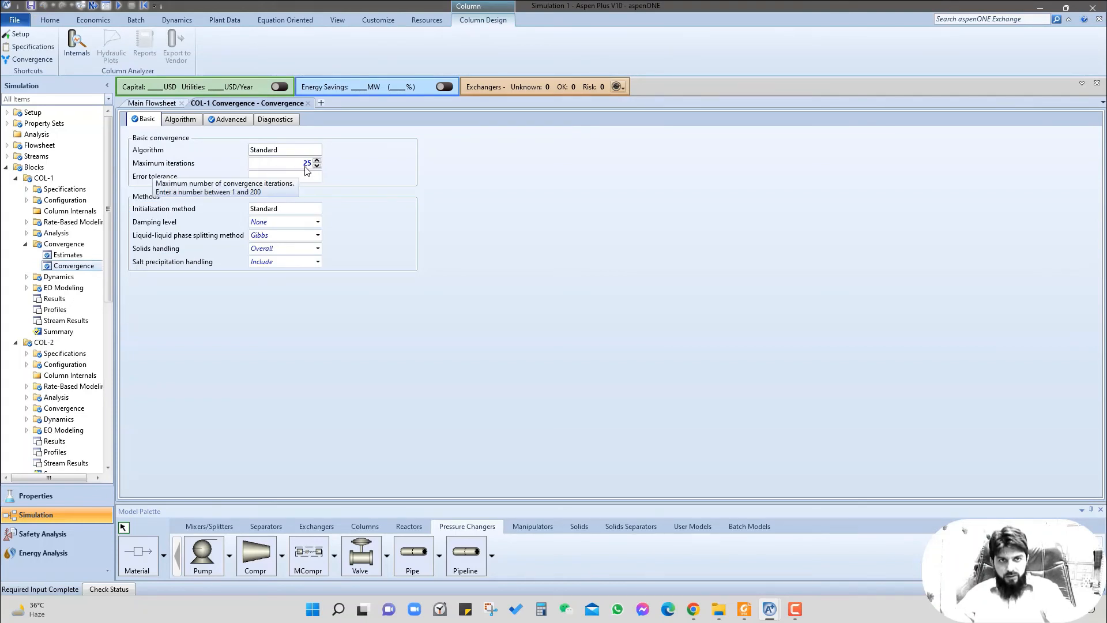
{"action": "left_click", "coordinate": [306, 164]}
{"action": "type", "text": "2"}
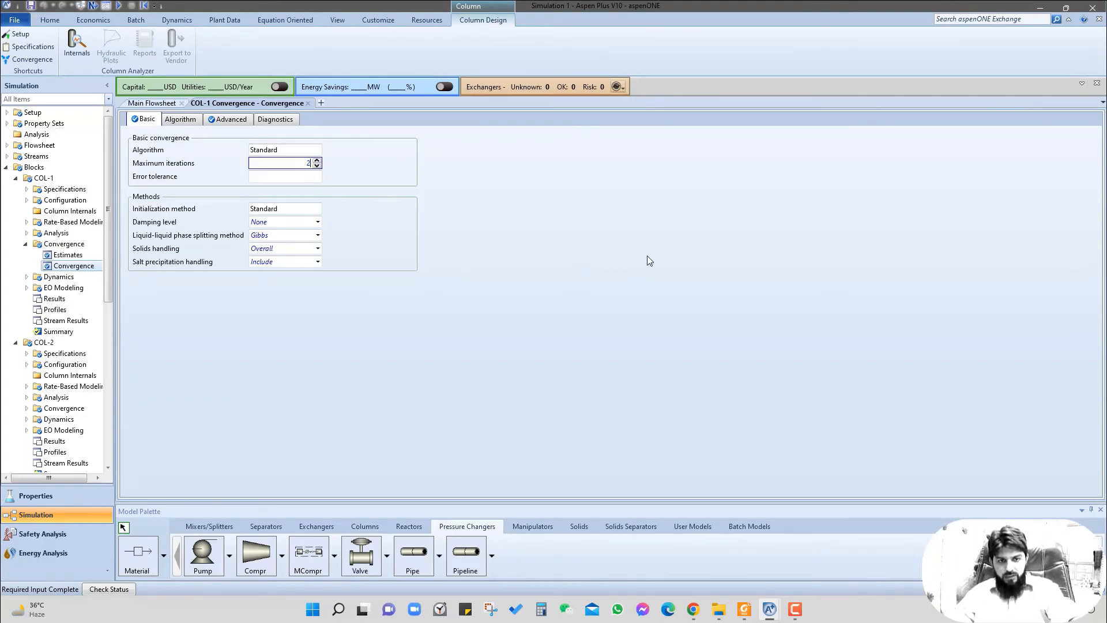
{"action": "type", "text": "00"}
{"action": "key", "text": "Return"}
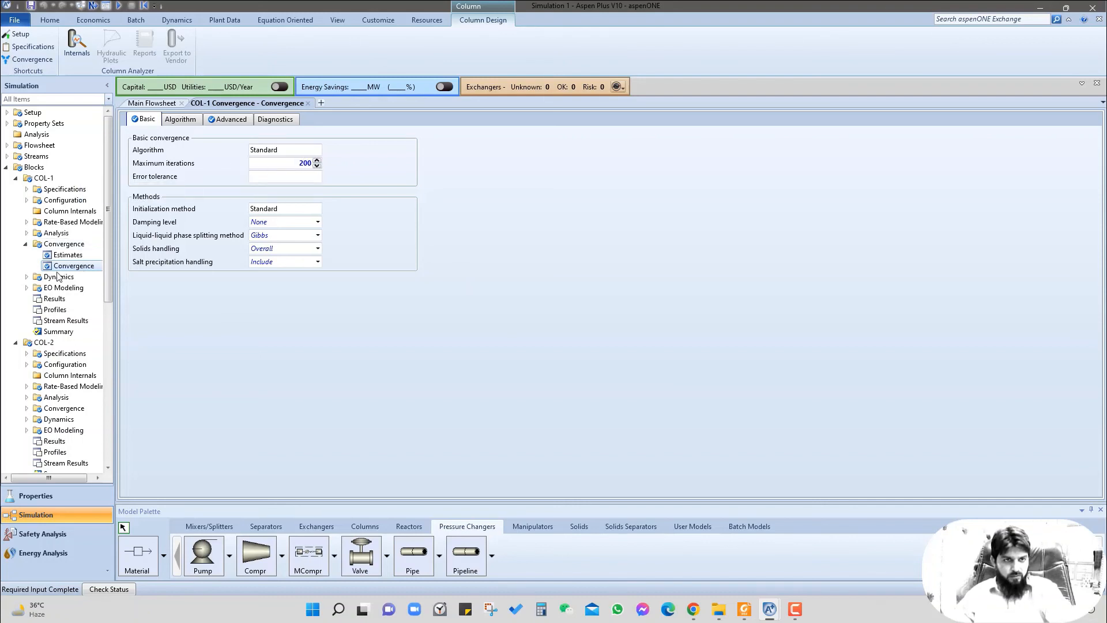
Step: Set the maximum iterations in COL-2's basic convergence settings to 200
{"action": "scroll", "coordinate": [58, 273], "scroll_direction": "down", "scroll_amount": 2}
{"action": "scroll", "coordinate": [58, 272], "scroll_direction": "down", "scroll_amount": 4}
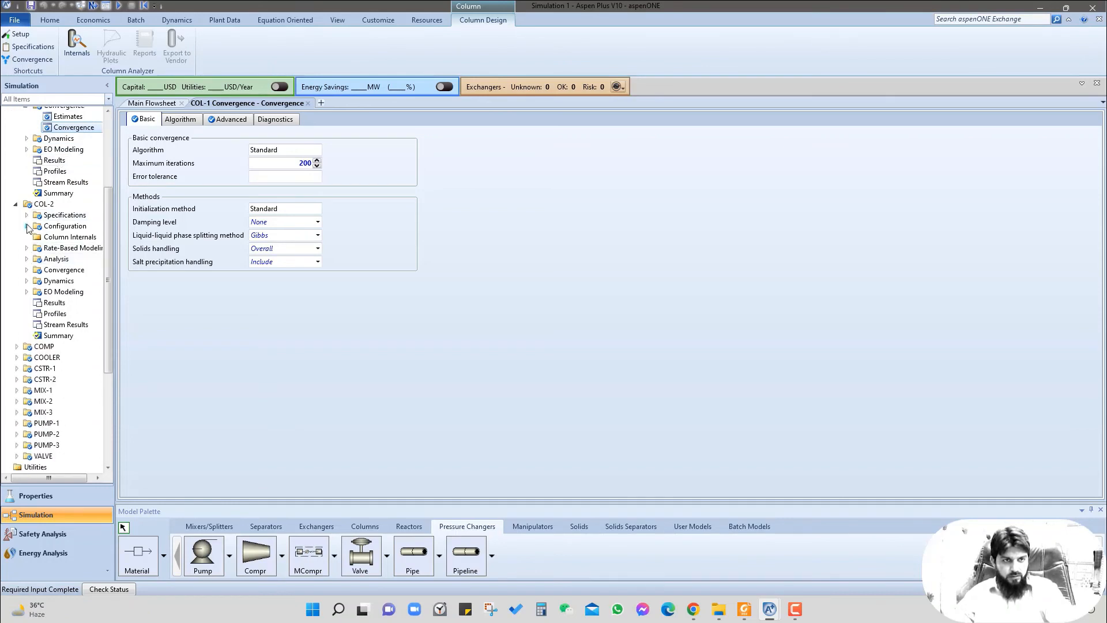
{"action": "left_click", "coordinate": [26, 270]}
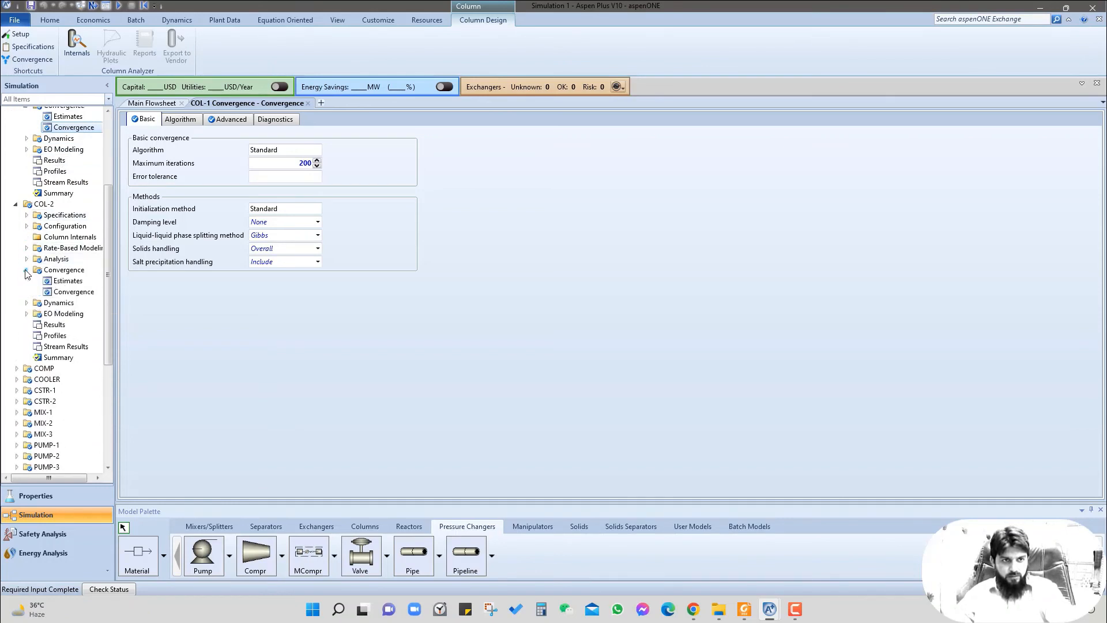
{"action": "left_click", "coordinate": [74, 291]}
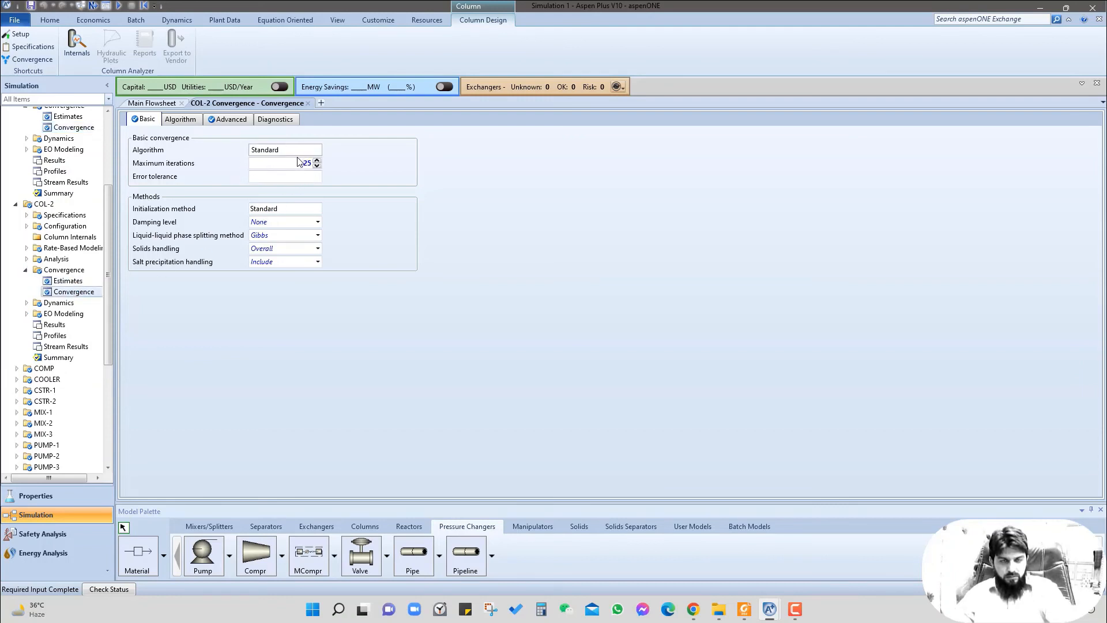
{"action": "double_click", "coordinate": [304, 164]}
{"action": "type", "text": "200"}
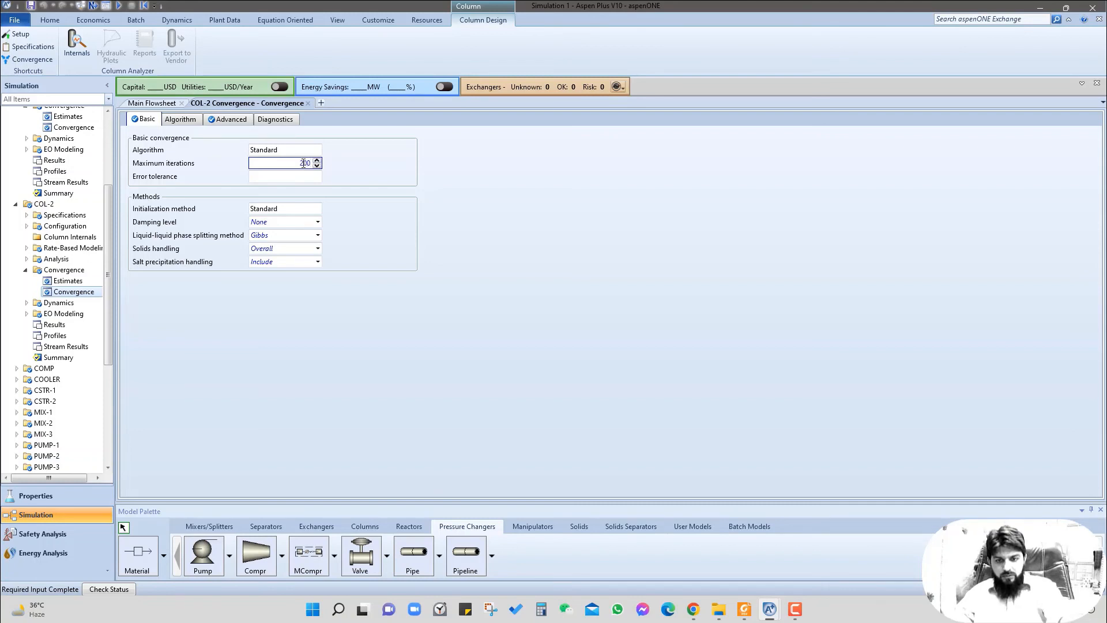
{"action": "left_click", "coordinate": [487, 238]}
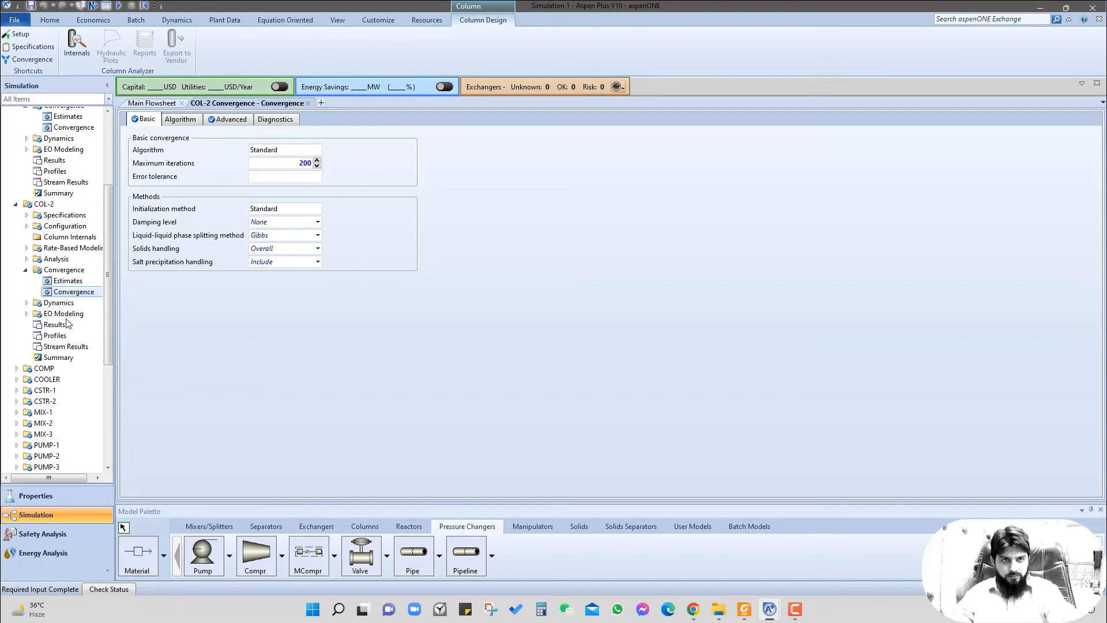
Step: Set the maximum flowsheet evaluations for the Wegstein method to 500 in the flowsheet convergence options
{"action": "scroll", "coordinate": [68, 323], "scroll_direction": "down", "scroll_amount": 1}
{"action": "scroll", "coordinate": [67, 323], "scroll_direction": "down", "scroll_amount": 5}
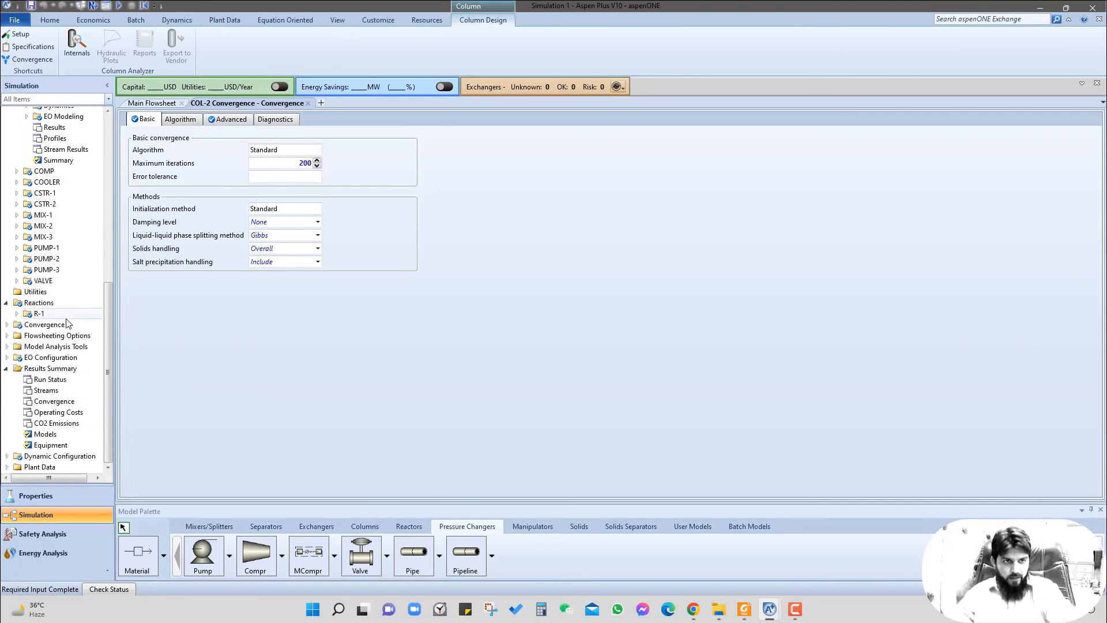
{"action": "left_click", "coordinate": [7, 325]}
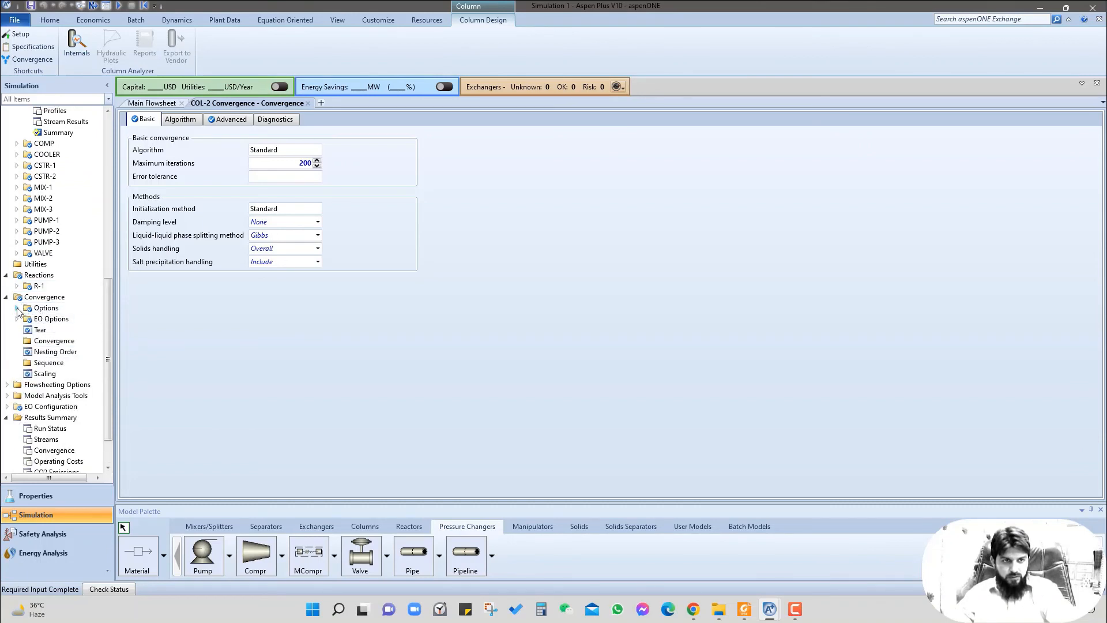
{"action": "left_click", "coordinate": [16, 308]}
{"action": "left_click", "coordinate": [66, 330]}
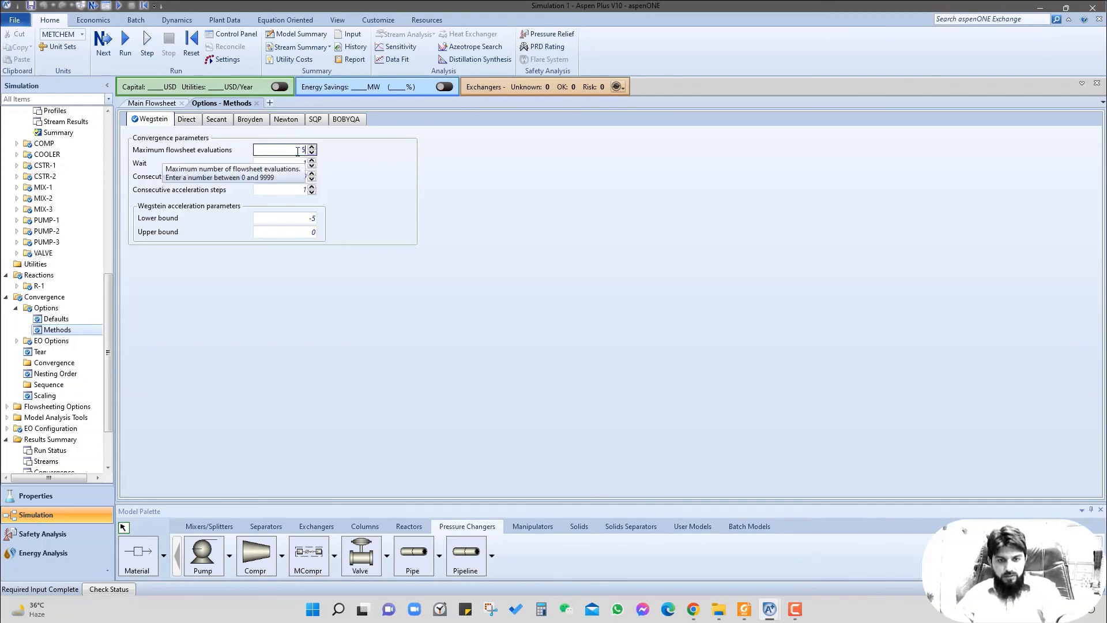
{"action": "type", "text": "500"}
{"action": "key", "text": "Return"}
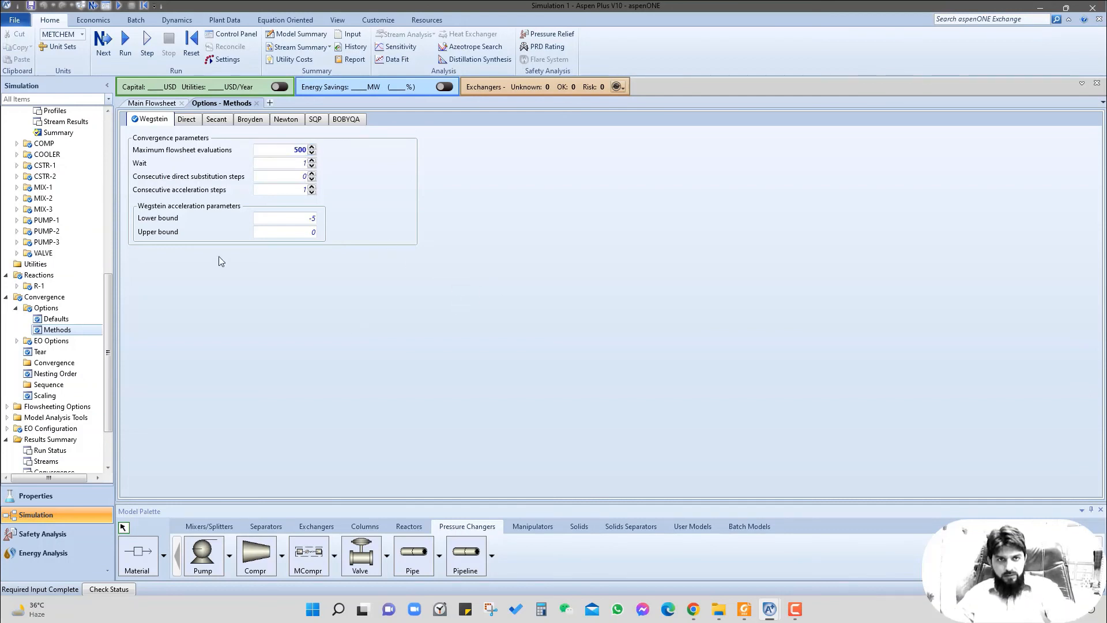
Step: Define BENZ-REC and DEB-REC as tear streams for the flowsheet convergence
{"action": "left_click", "coordinate": [39, 351]}
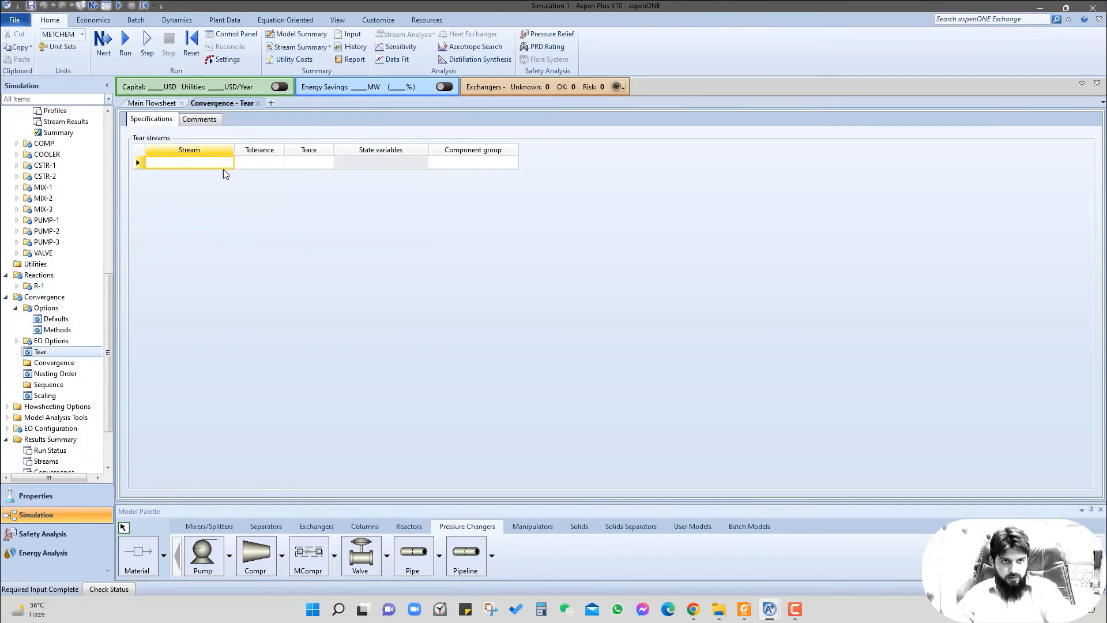
{"action": "left_click", "coordinate": [228, 165]}
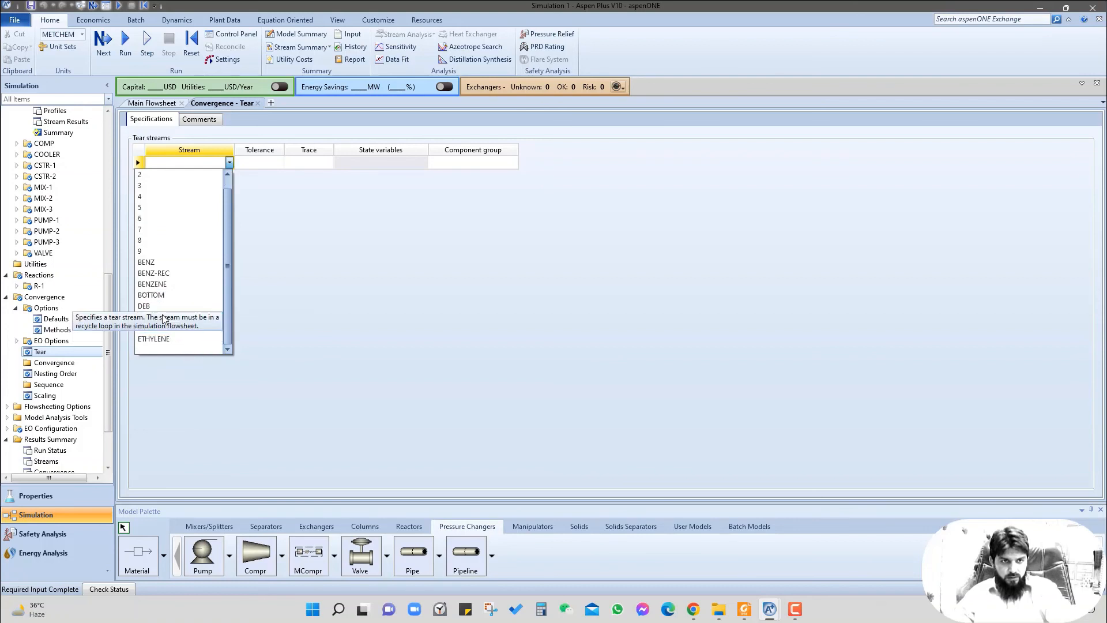
{"action": "left_click", "coordinate": [161, 273]}
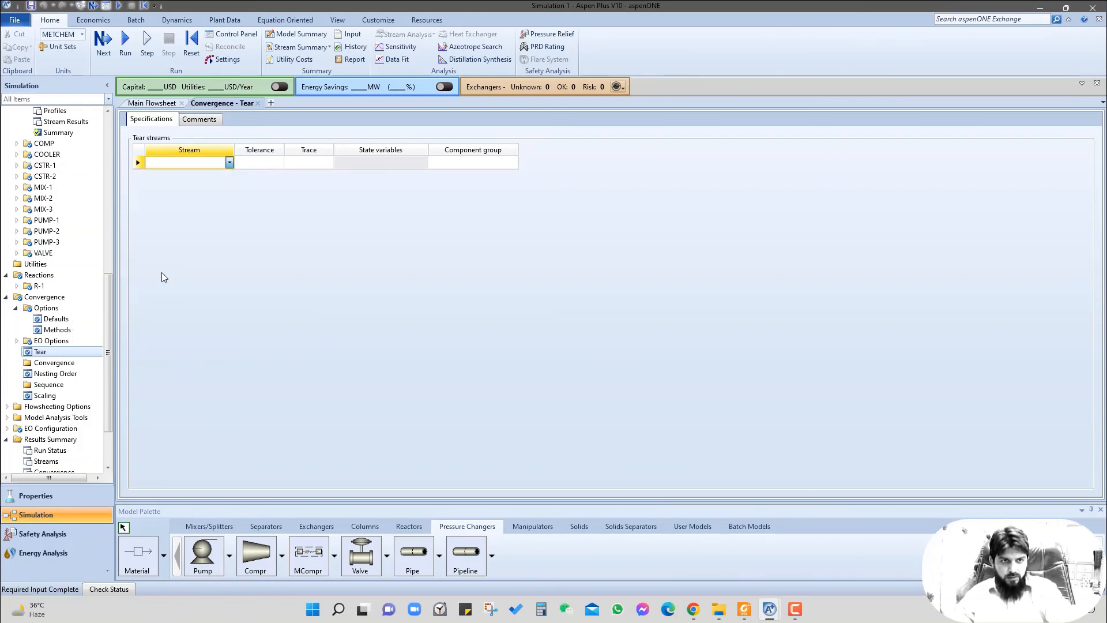
{"action": "left_click", "coordinate": [230, 175]}
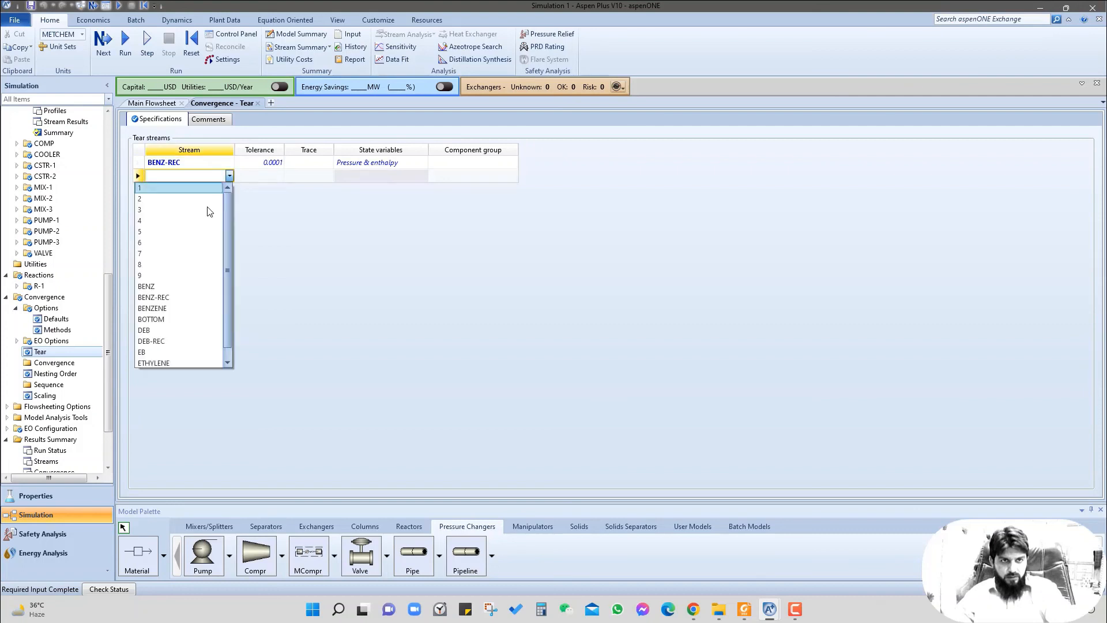
{"action": "left_click", "coordinate": [165, 339]}
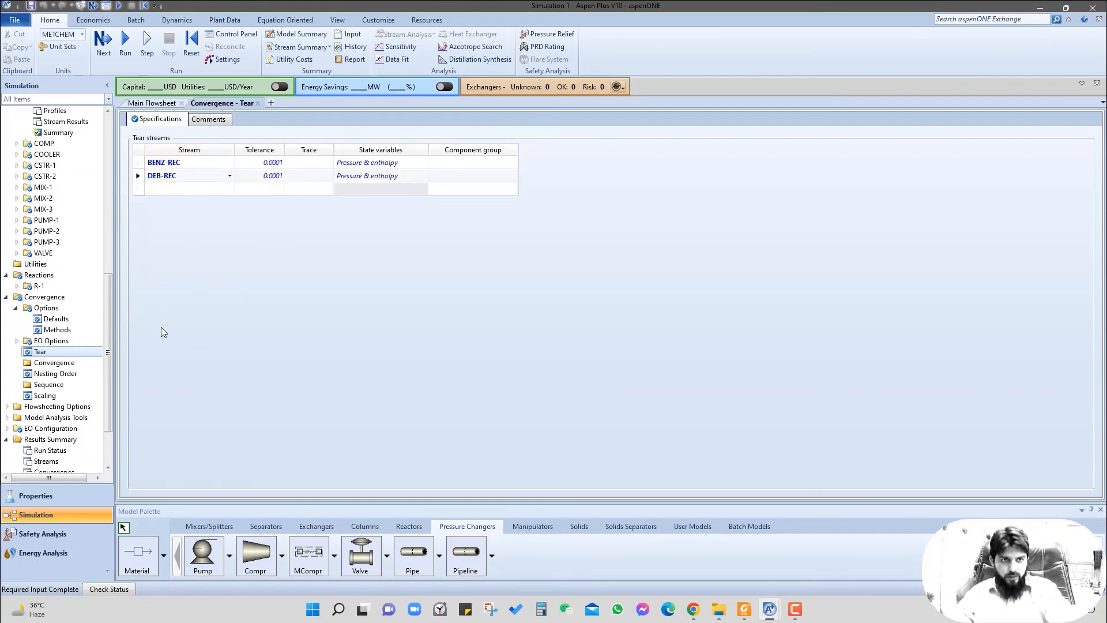
Step: Collapse the Blocks, Convergence and Reactions branches of the simulation tree
{"action": "left_click_drag", "start_coordinate": [108, 362], "coordinate": [108, 196]}
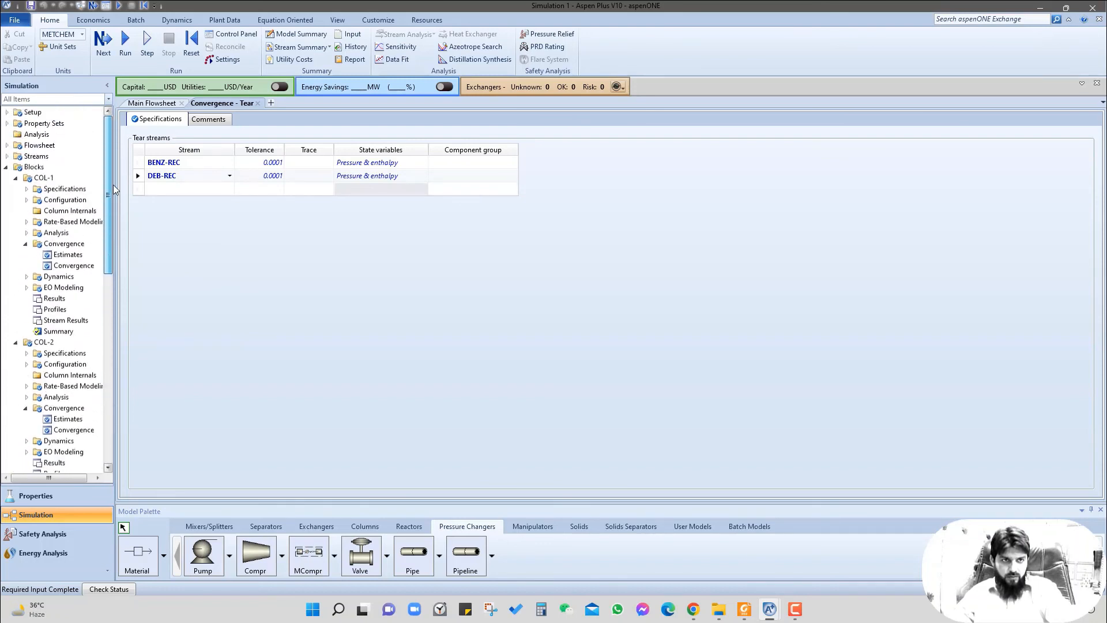
{"action": "left_click", "coordinate": [7, 167]}
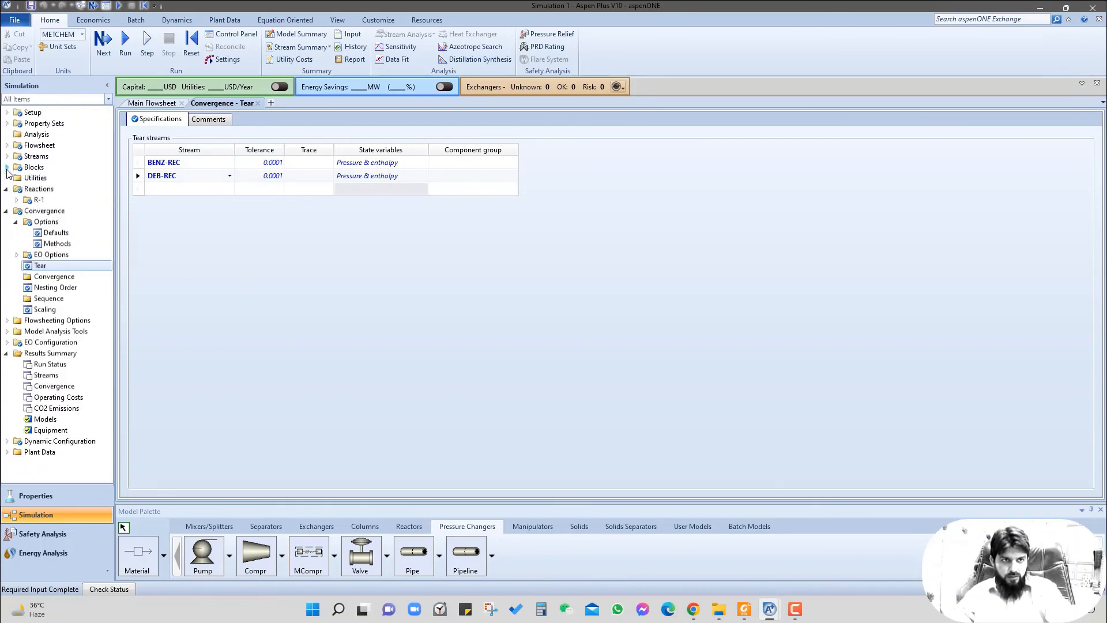
{"action": "left_click", "coordinate": [7, 211]}
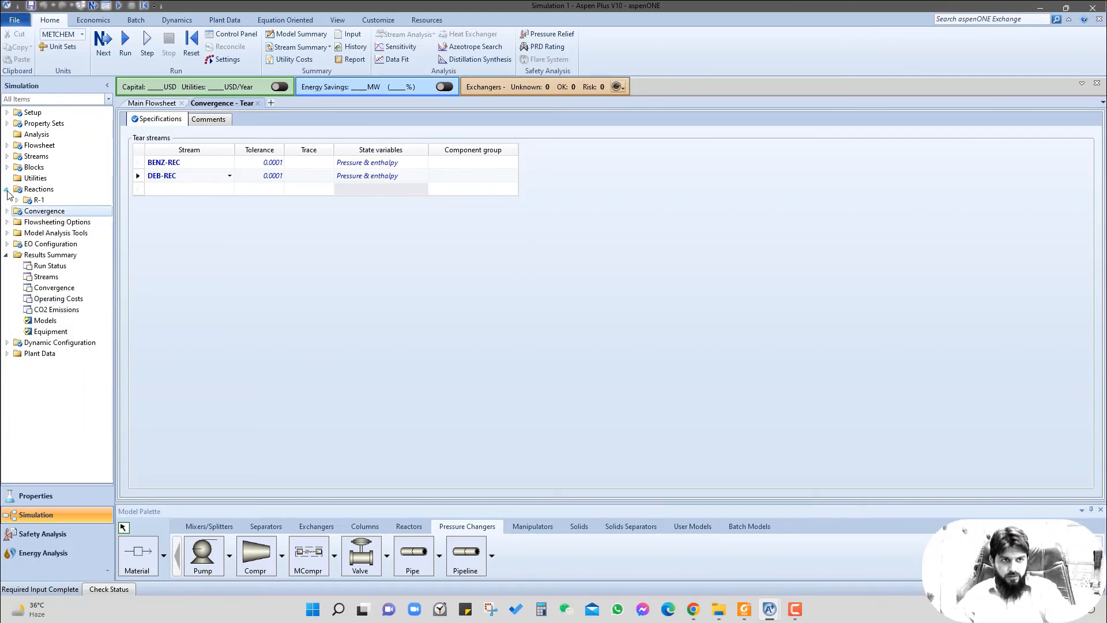
{"action": "left_click", "coordinate": [7, 189]}
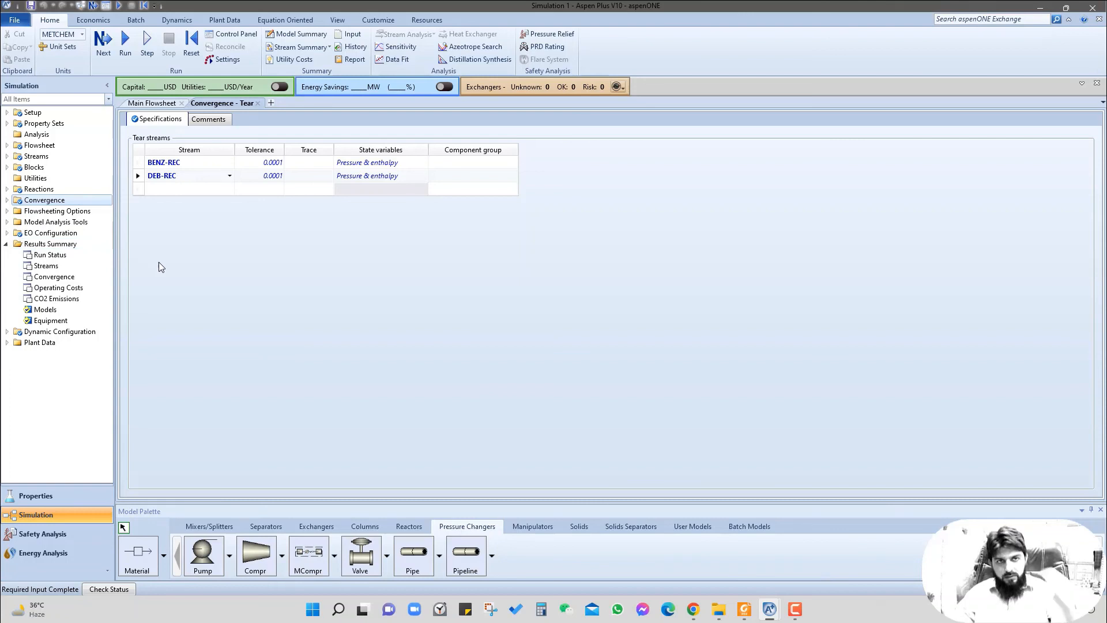
Step: Run the simulation of the recycle flowsheet and return to the main flowsheet
{"action": "left_click", "coordinate": [129, 53]}
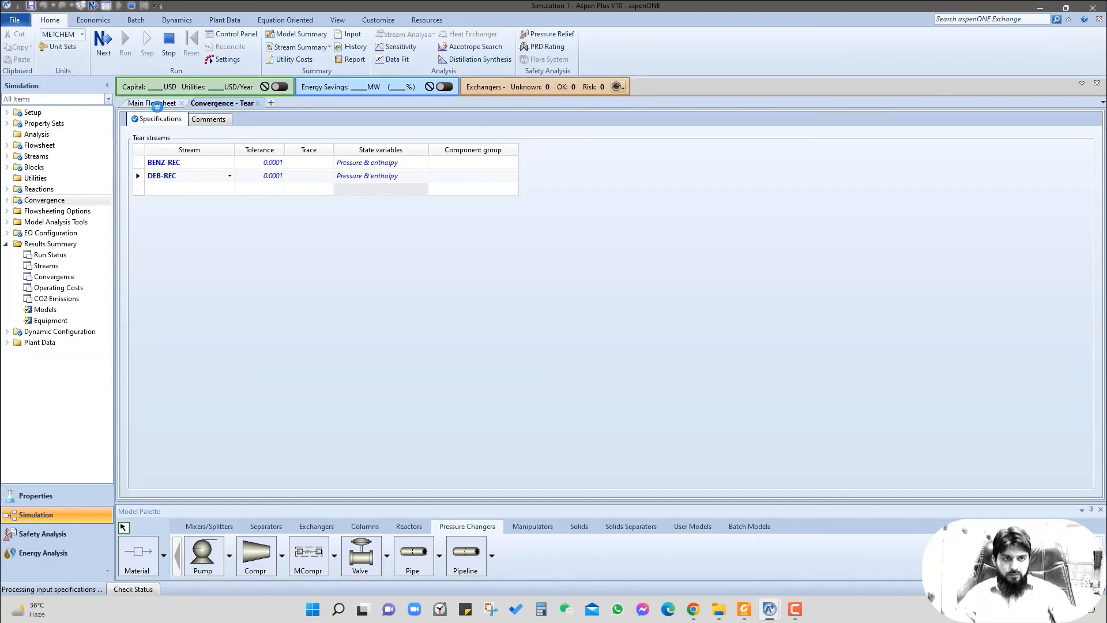
{"action": "left_click", "coordinate": [154, 104]}
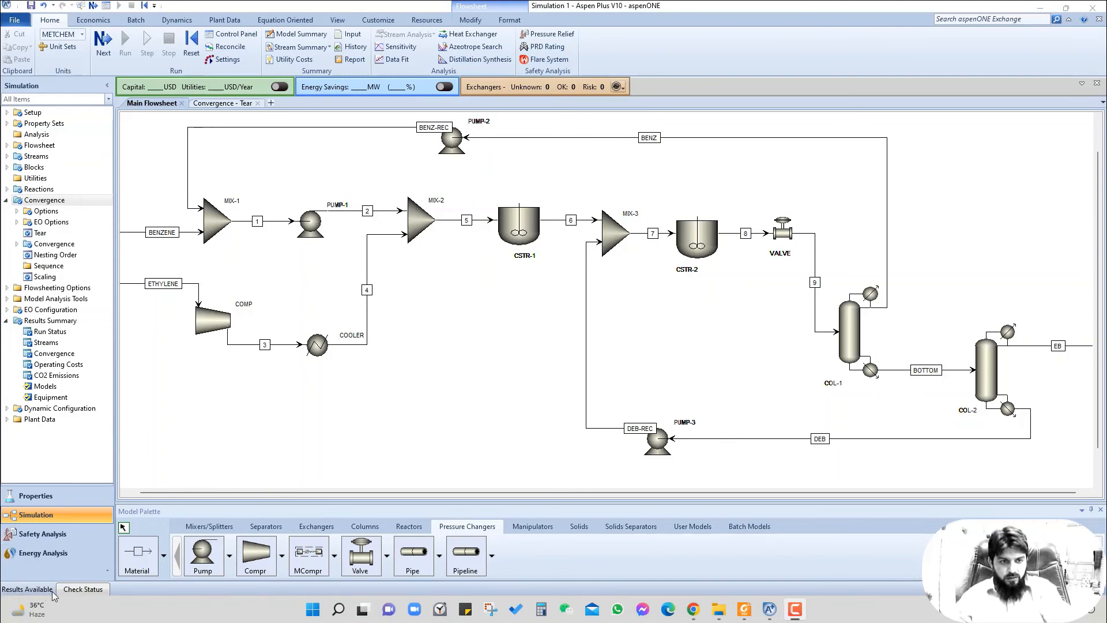
Step: Open the stream results of COL-1 and expand the mole fractions to check the benzene purity of the BENZ stream
{"action": "left_click", "coordinate": [799, 346]}
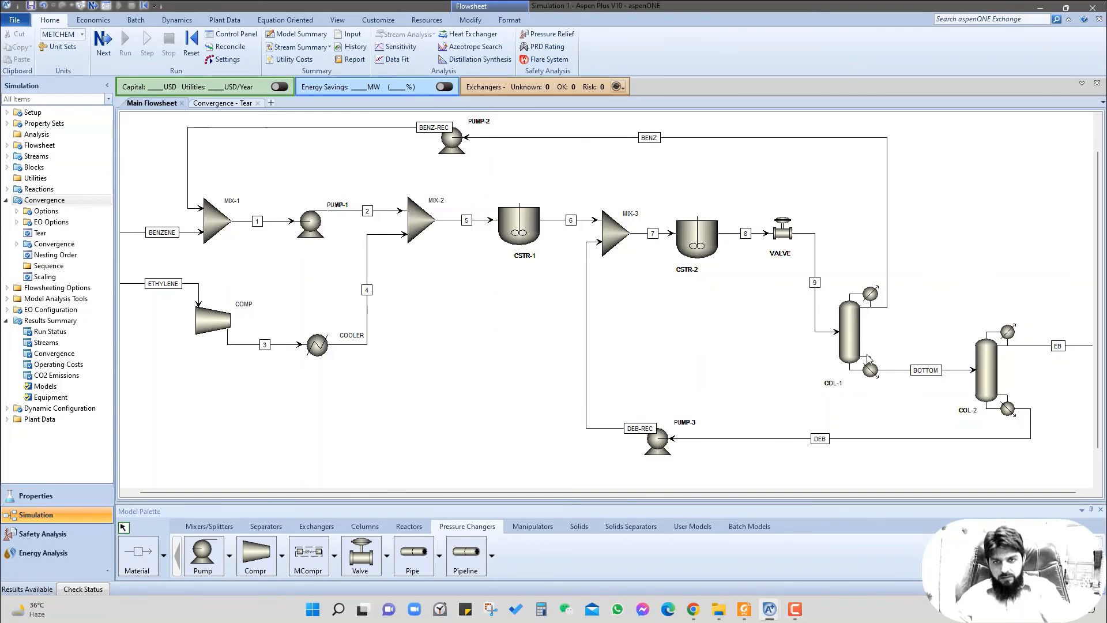
{"action": "right_click", "coordinate": [853, 329]}
{"action": "left_click", "coordinate": [735, 355]}
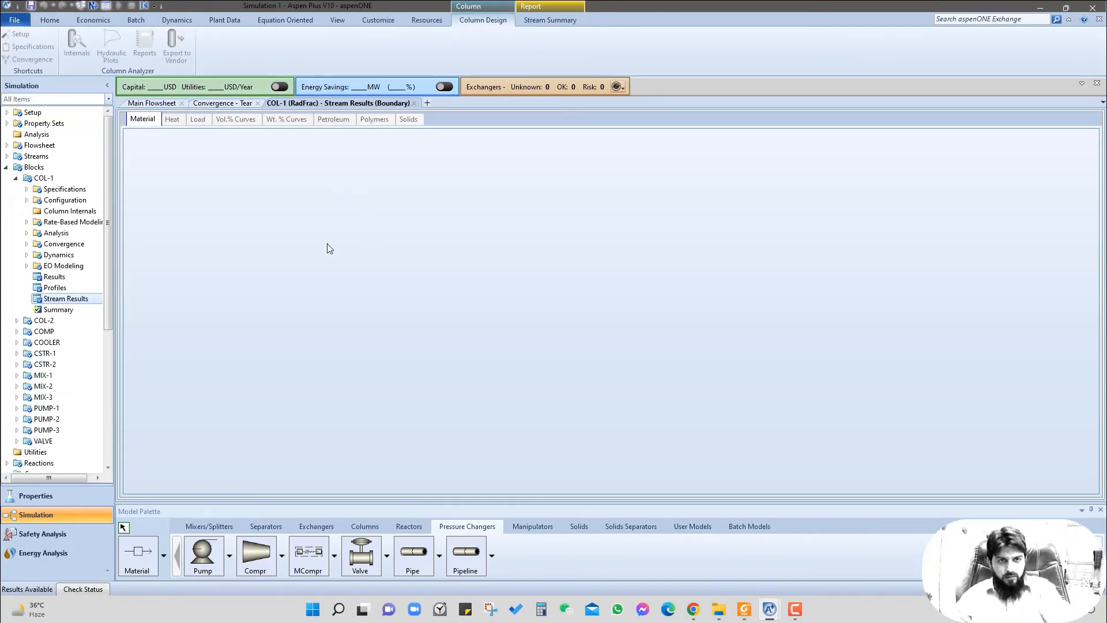
{"action": "scroll", "coordinate": [412, 309], "scroll_direction": "down", "scroll_amount": 3}
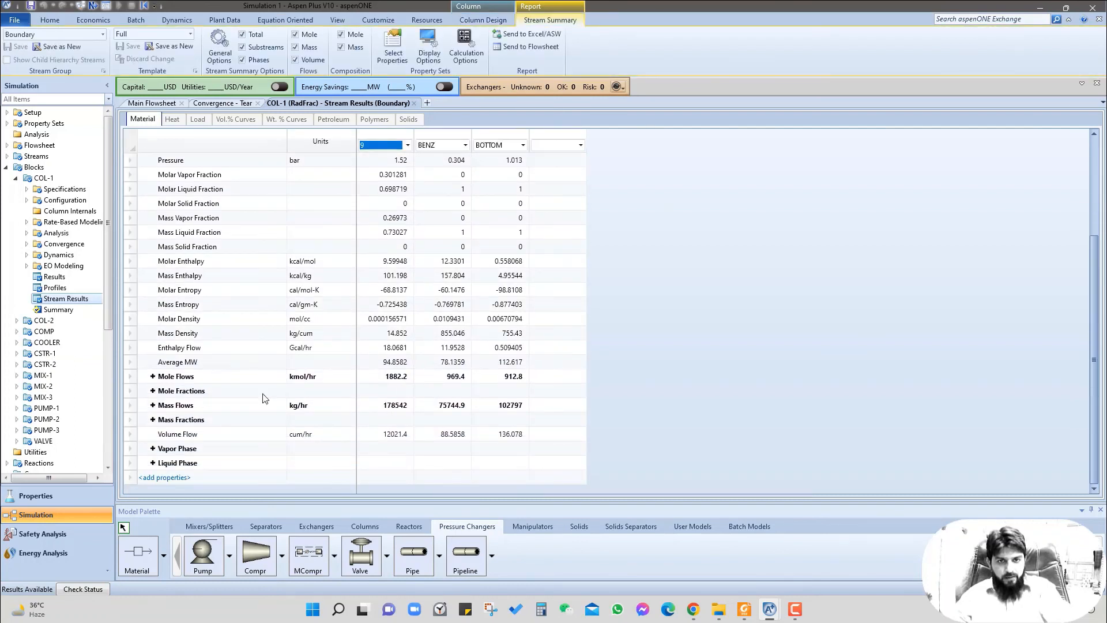
{"action": "left_click", "coordinate": [153, 392]}
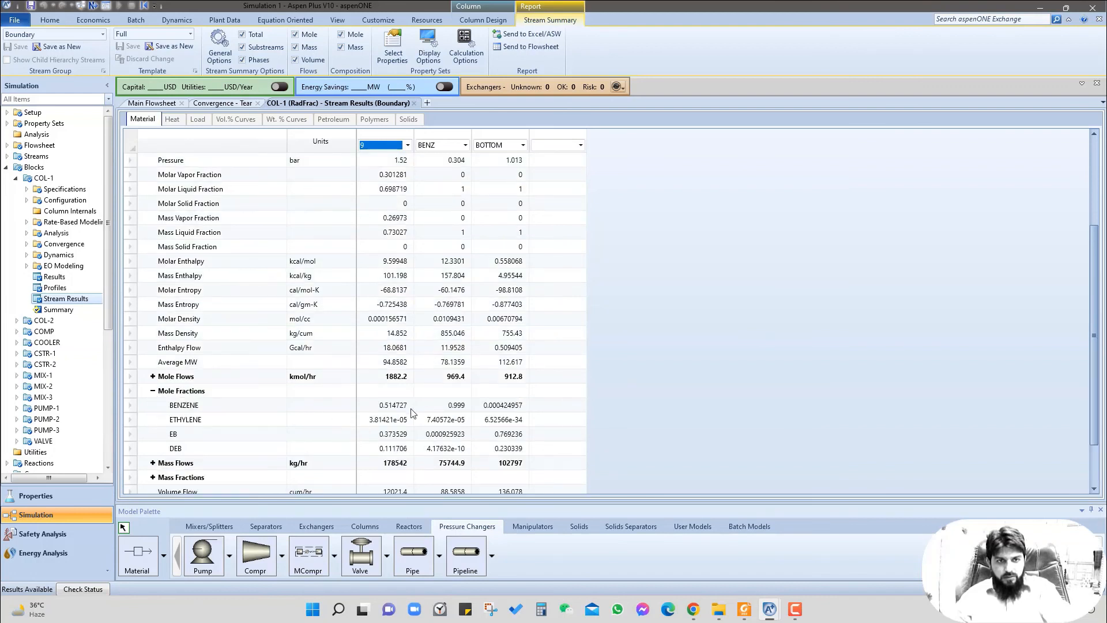
{"action": "left_click", "coordinate": [453, 408]}
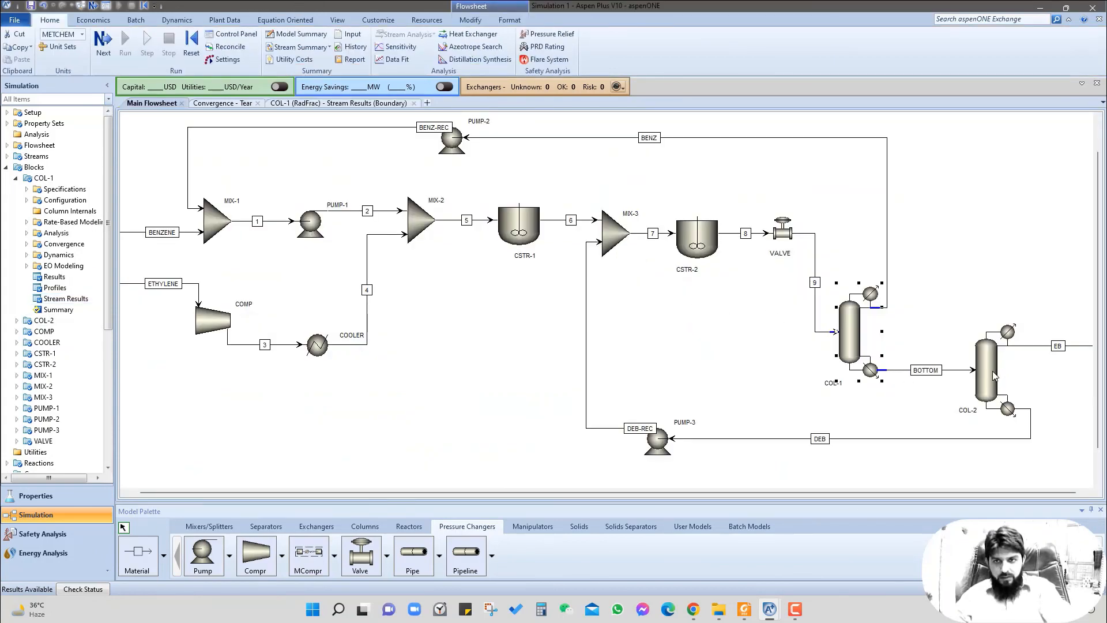
Step: Check the EB stream's ethylbenzene mole fraction and total mole flow in the COL-2 stream results, and return to the main flowsheet
{"action": "left_click", "coordinate": [993, 375]}
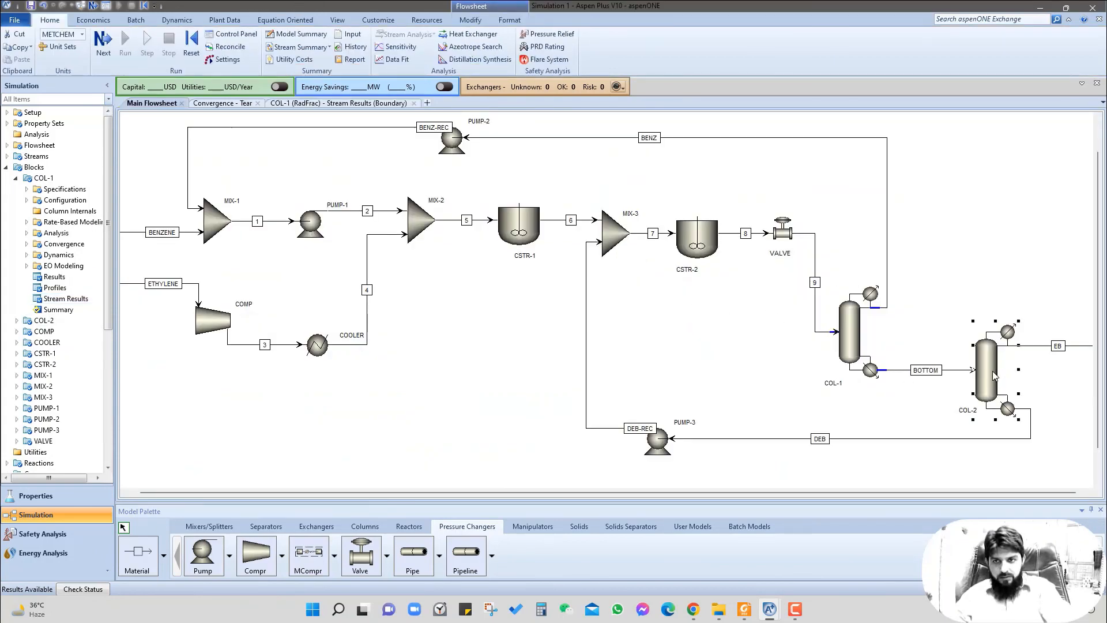
{"action": "right_click", "coordinate": [993, 375]}
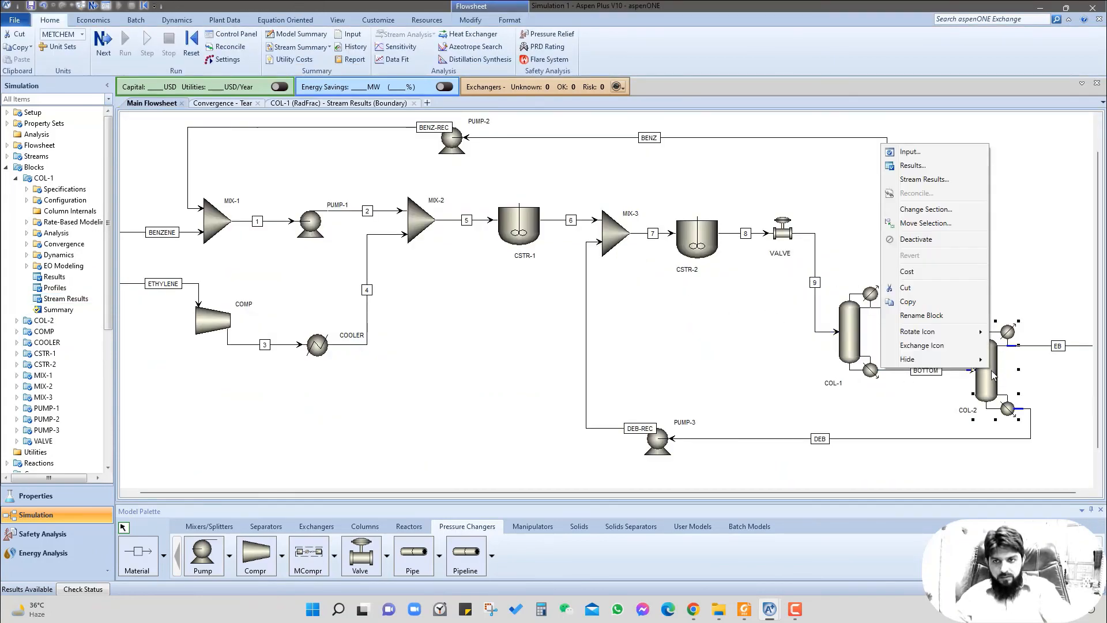
{"action": "left_click", "coordinate": [925, 181]}
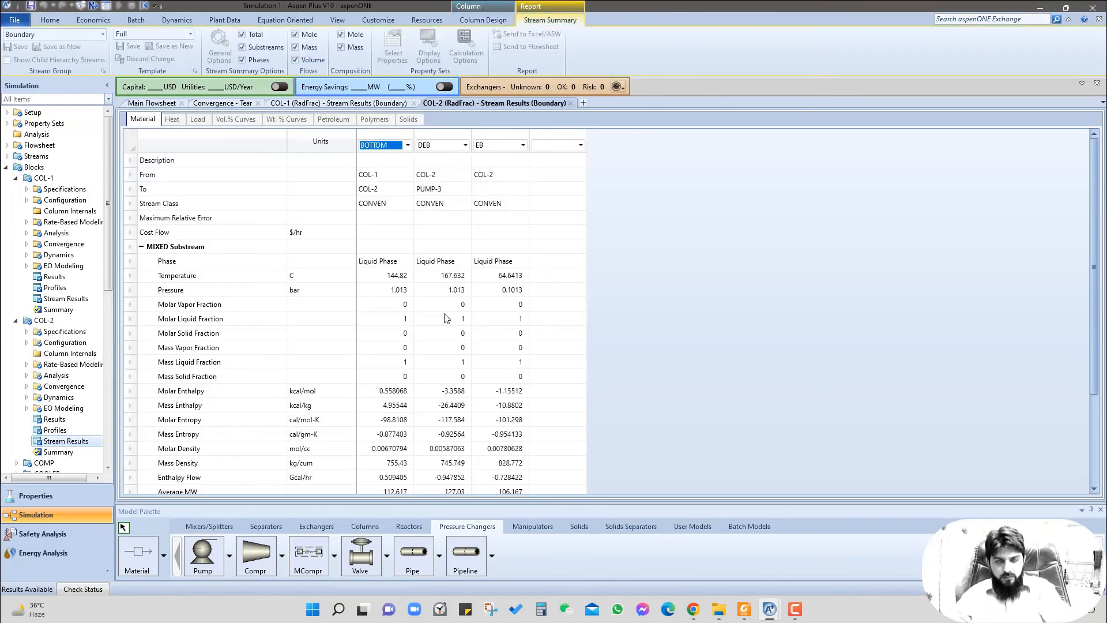
{"action": "scroll", "coordinate": [422, 304], "scroll_direction": "down", "scroll_amount": 3}
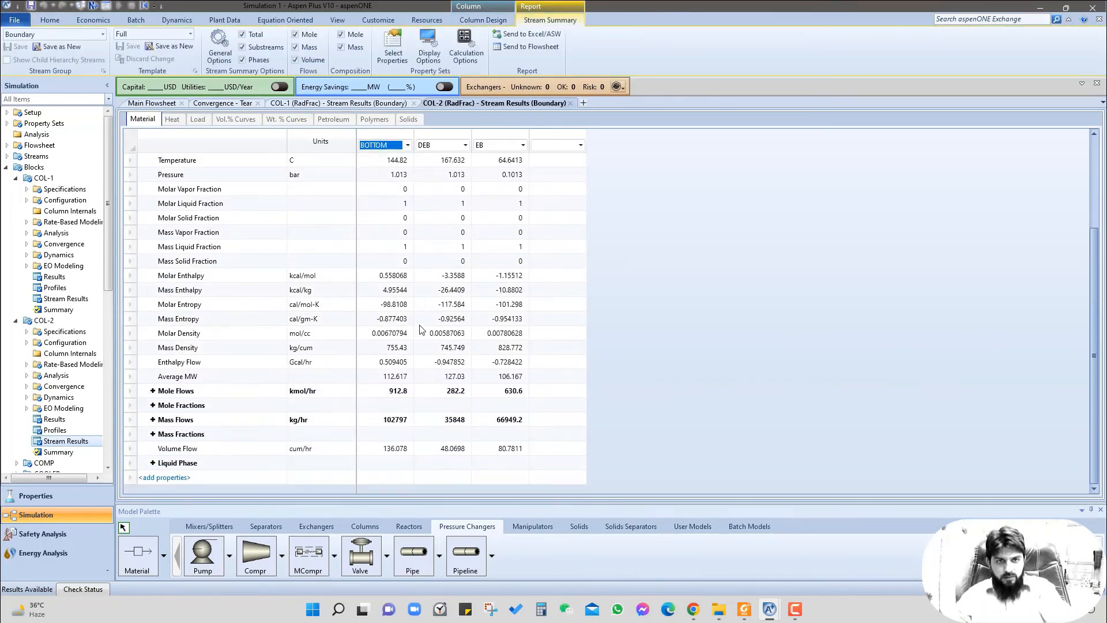
{"action": "left_click", "coordinate": [153, 405]}
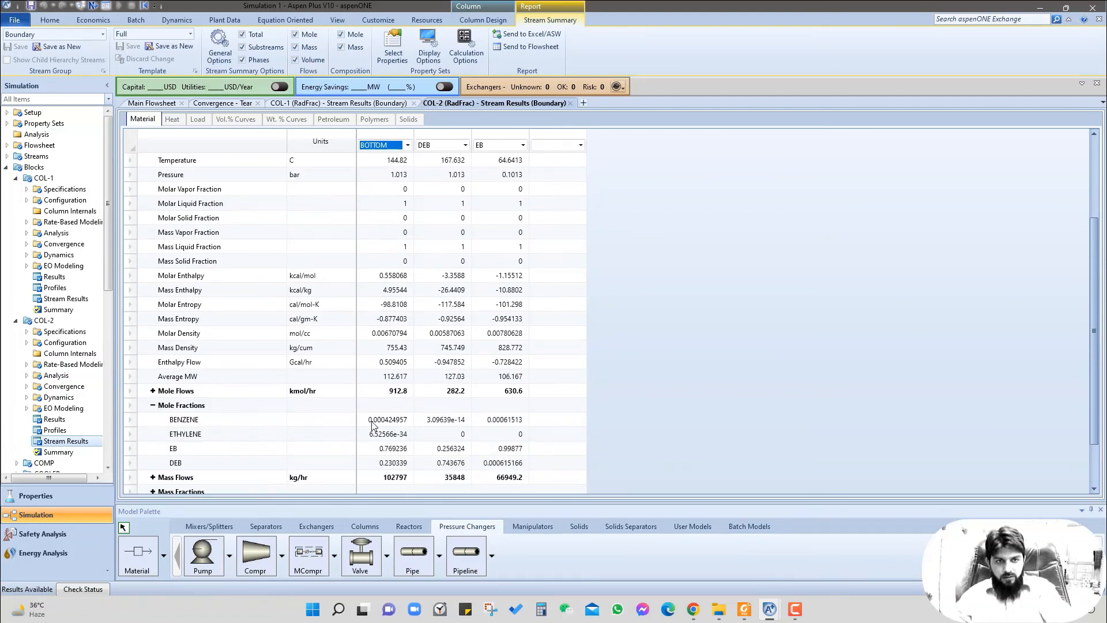
{"action": "left_click", "coordinate": [512, 449]}
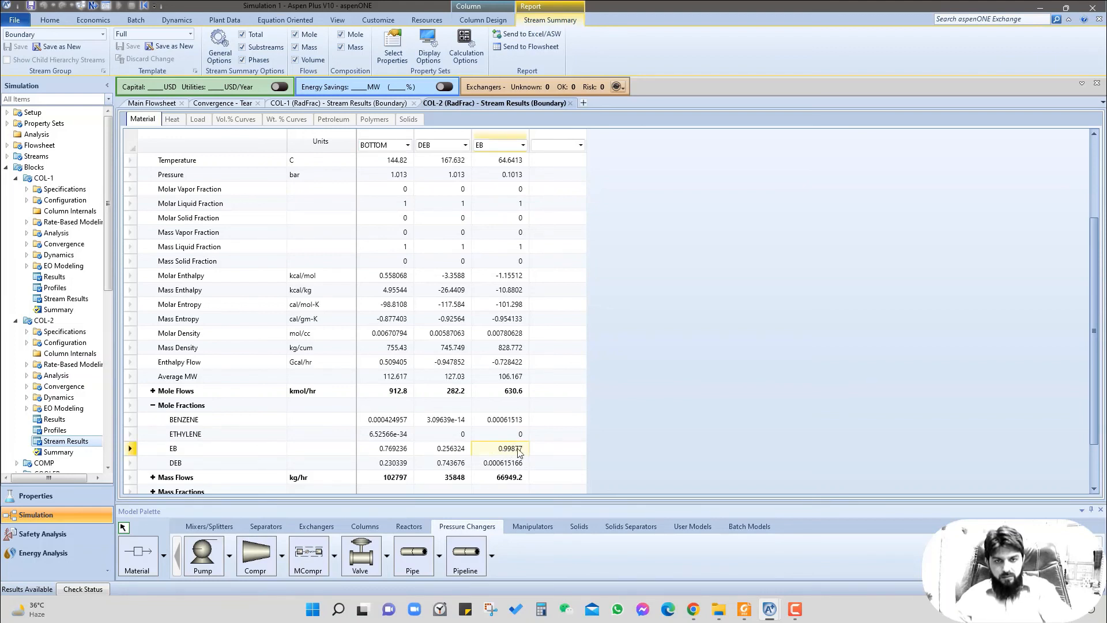
{"action": "left_click", "coordinate": [511, 394]}
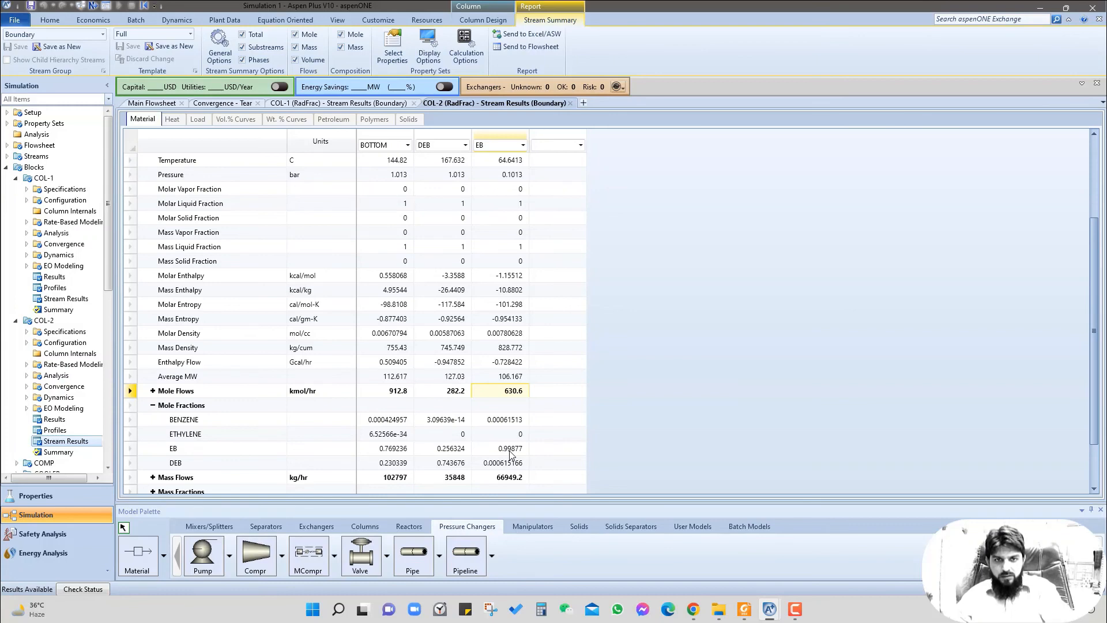
{"action": "left_click", "coordinate": [161, 104]}
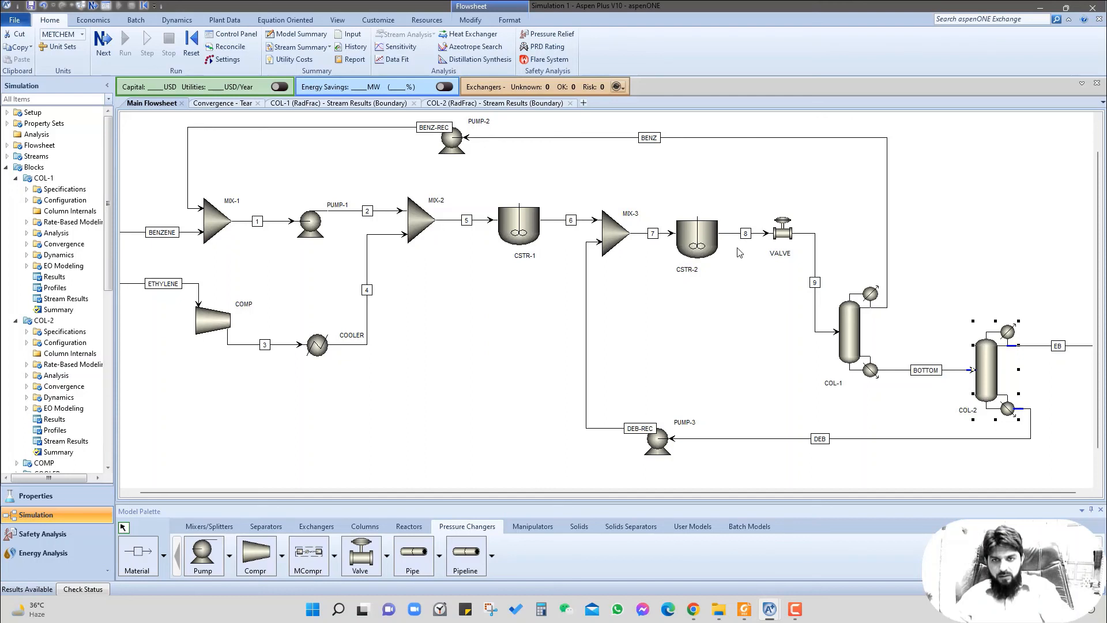
{"action": "left_click", "coordinate": [711, 330]}
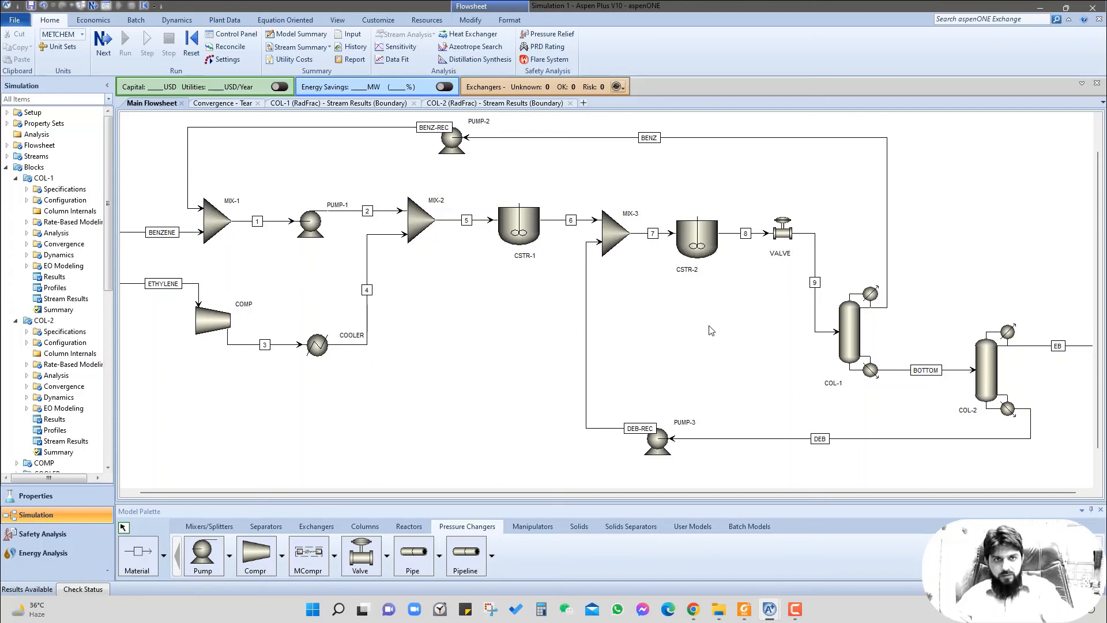